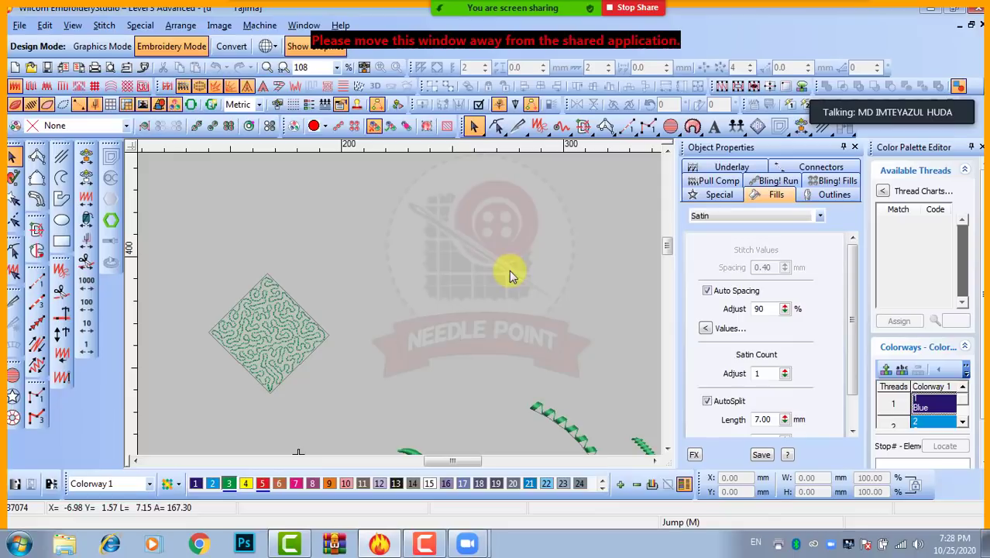
Show the design grid and set its horizontal and vertical spacing to 100 mm
key("shift+g")
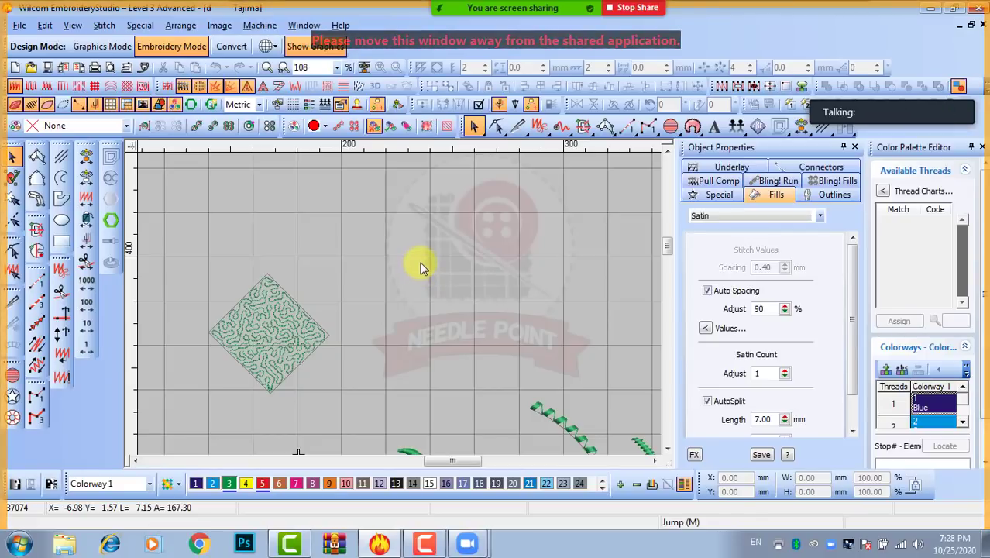
scroll(419, 267, "up", 2)
scroll(419, 267, "down", 2)
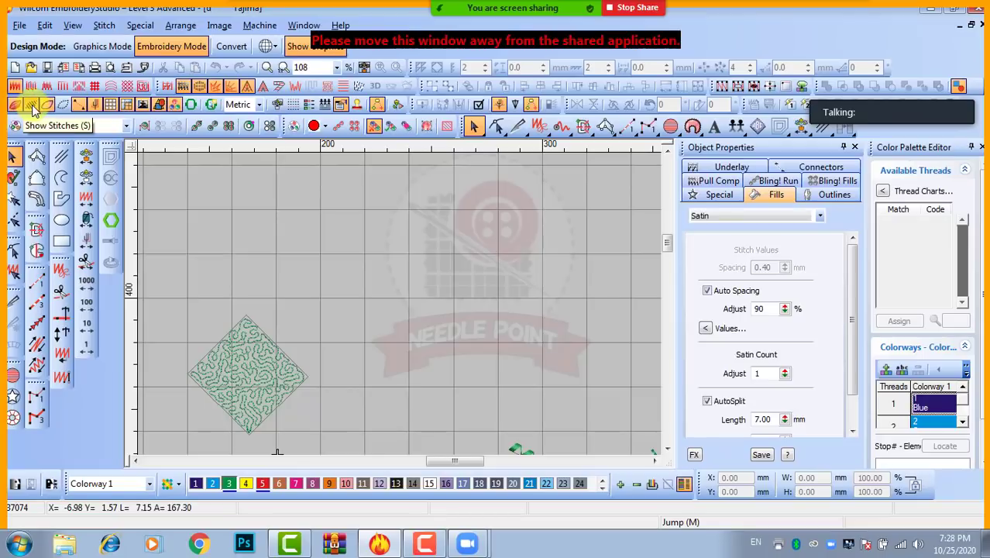
right_click(109, 107)
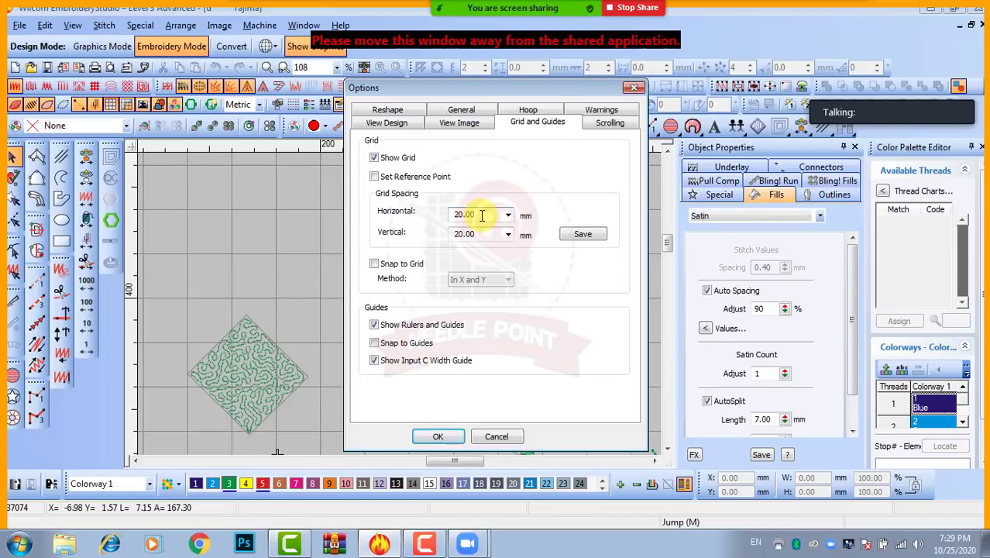
left_click_drag(481, 215, 430, 218)
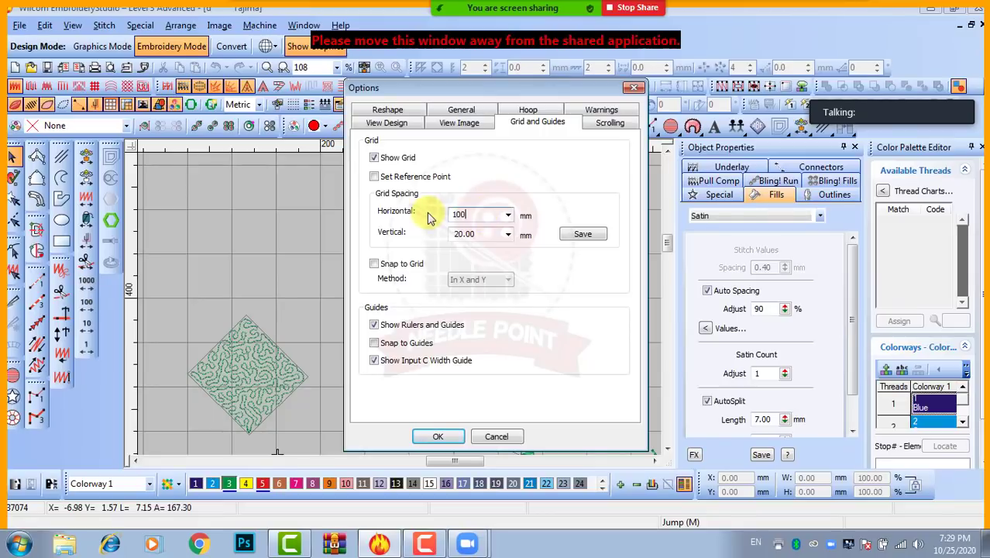
left_click_drag(483, 233, 382, 216)
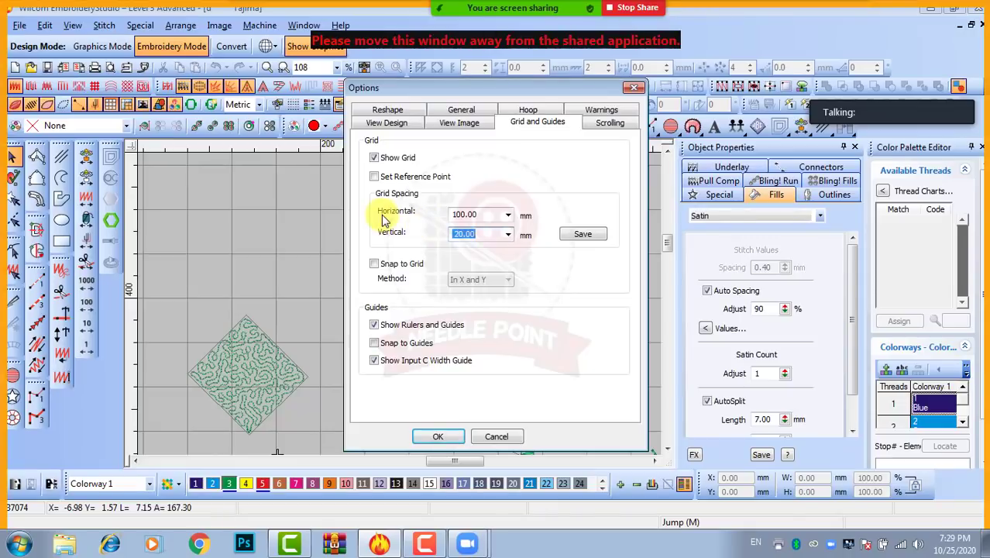
type("100")
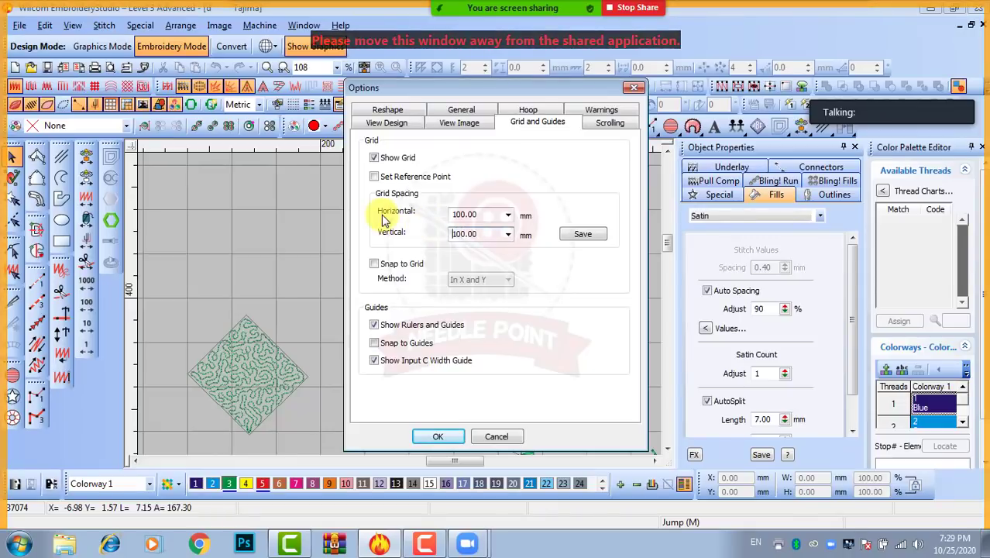
key("Return")
Move the uppermost stipple-filled diamond into the grid square spanning 200–300 mm by 500–600 mm and enlarge it to about 99 mm wide and high
scroll(396, 309, "down", 4)
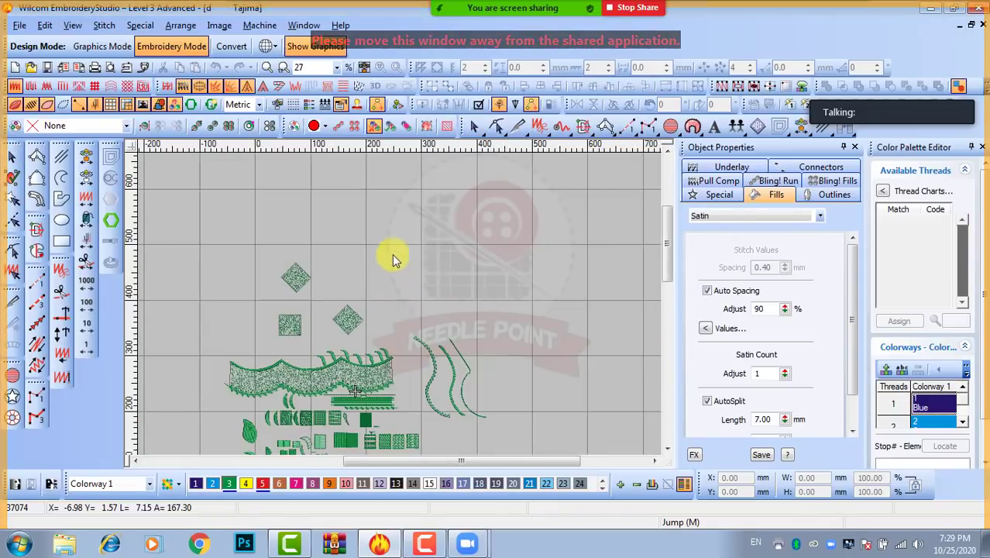
scroll(392, 253, "up", 2)
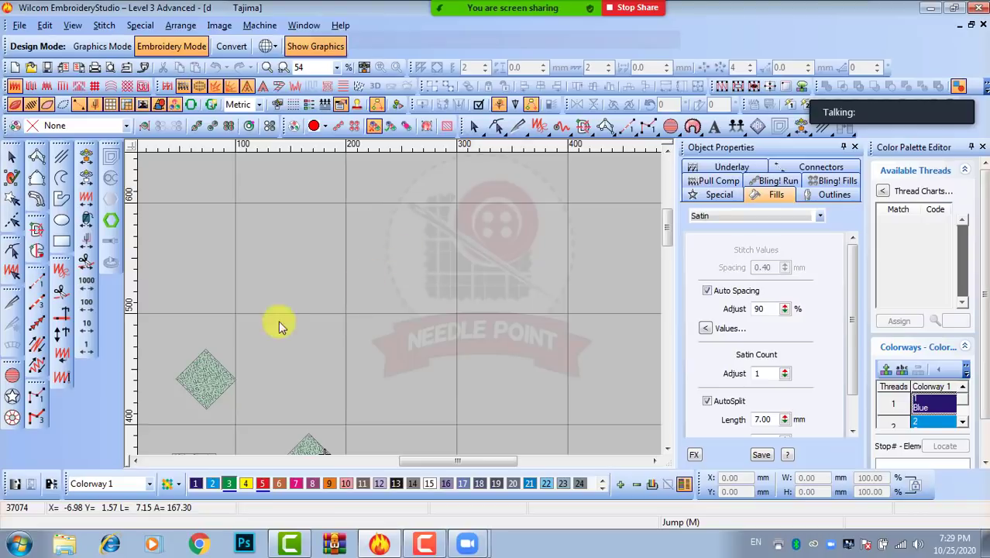
left_click(203, 377)
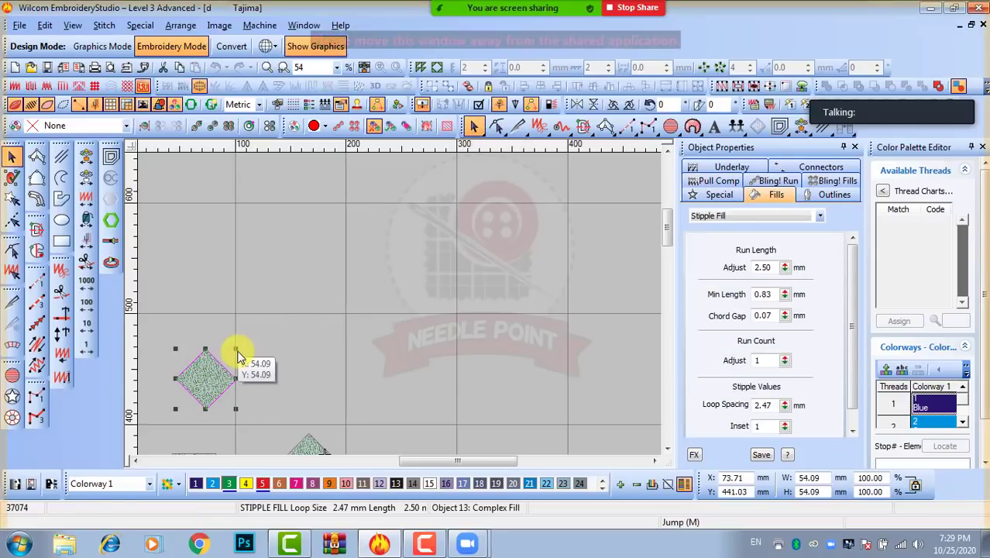
left_click_drag(238, 356, 404, 253)
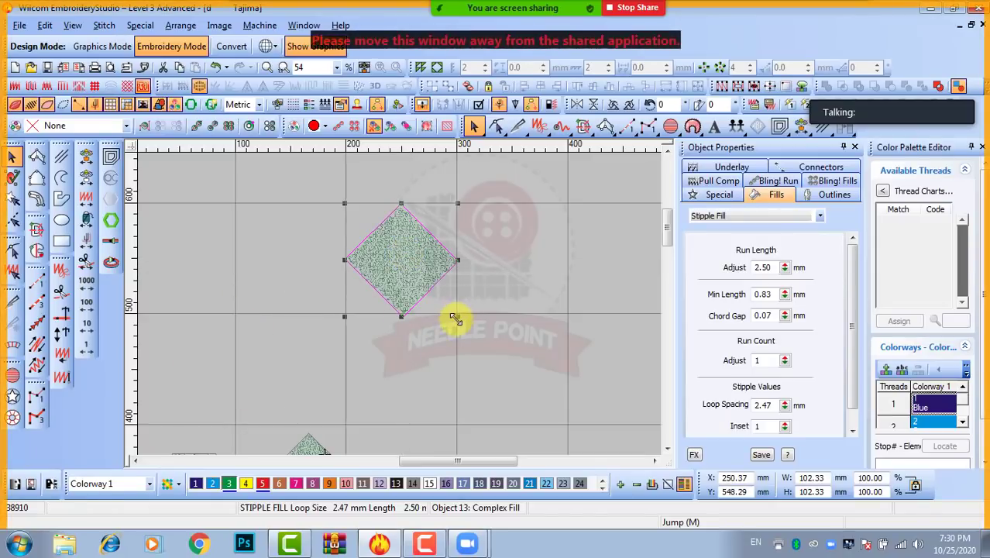
left_click_drag(456, 318, 436, 332)
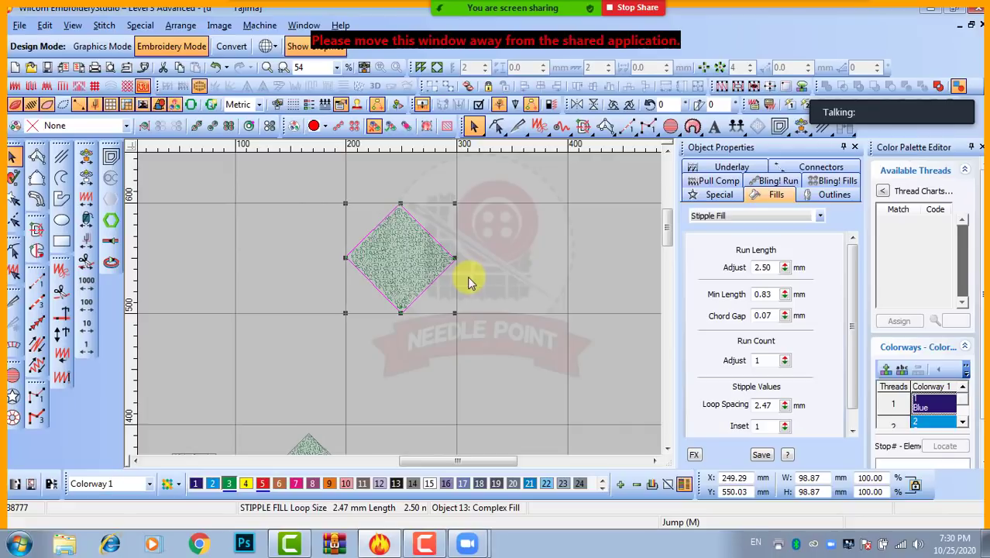
Duplicate the enlarged diamond and place the copy in the 0–100 mm grid square of the same row, at about X 49 mm
key("ctrl+d")
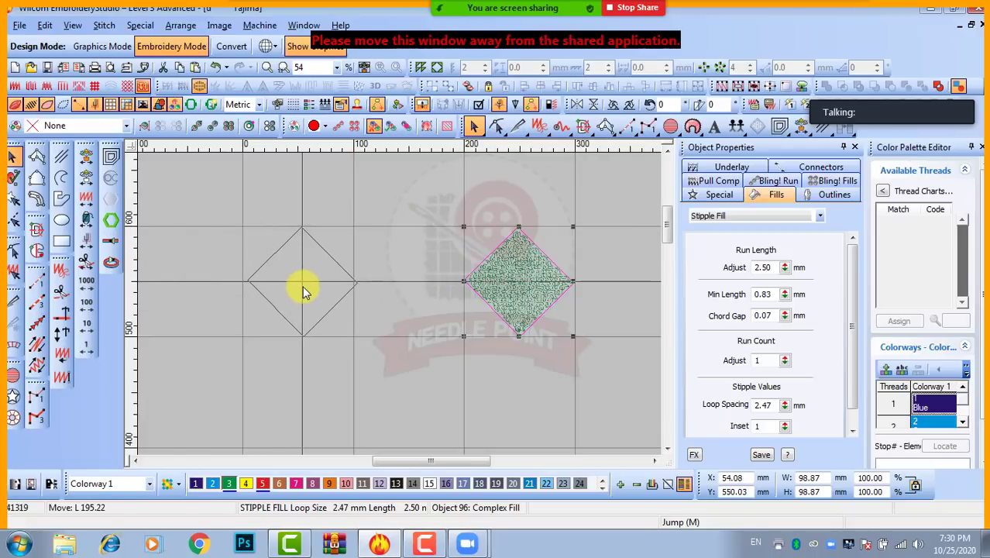
left_click(300, 292)
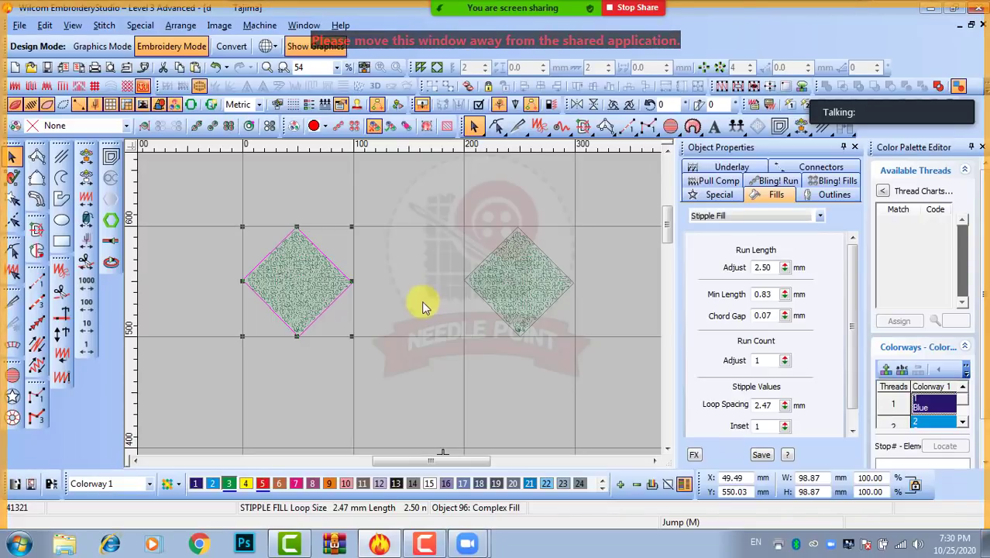
left_click(387, 281)
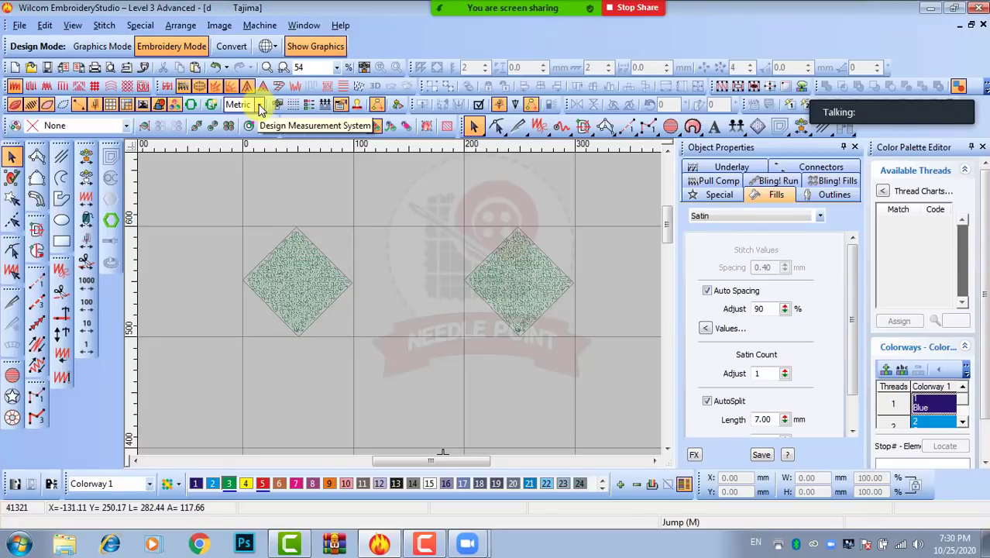
Check the available measurement systems and the width and height of the original diamond in millimetres
left_click(260, 105)
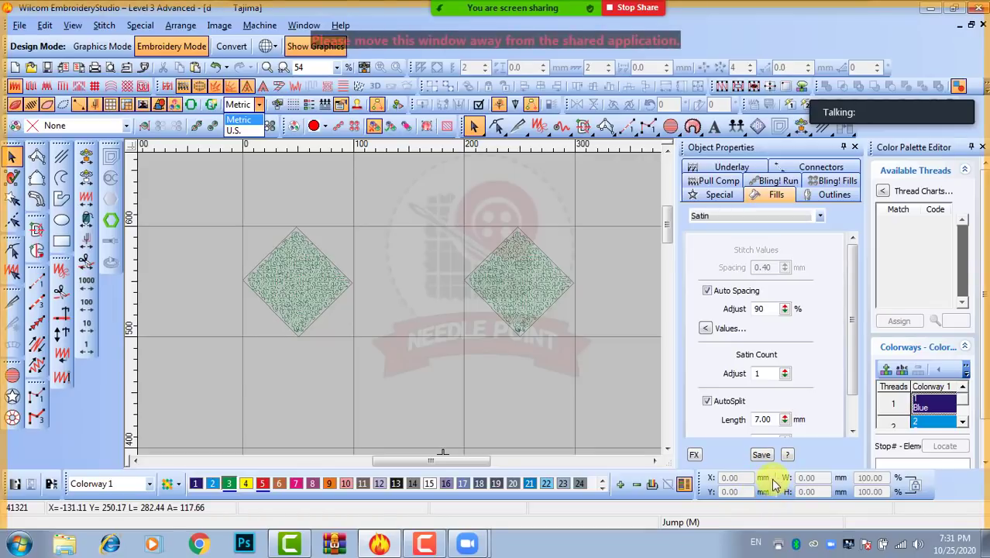
left_click(530, 303)
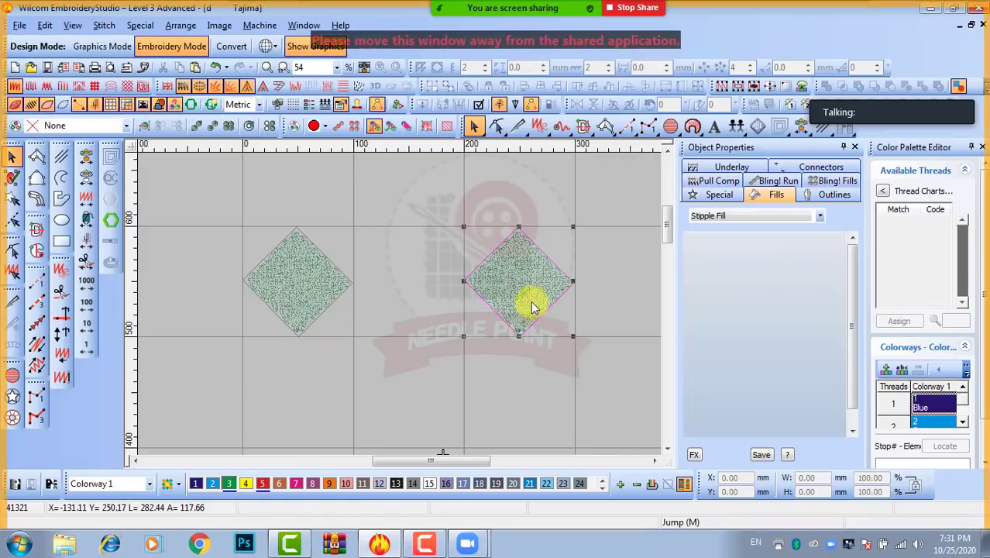
double_click(811, 478)
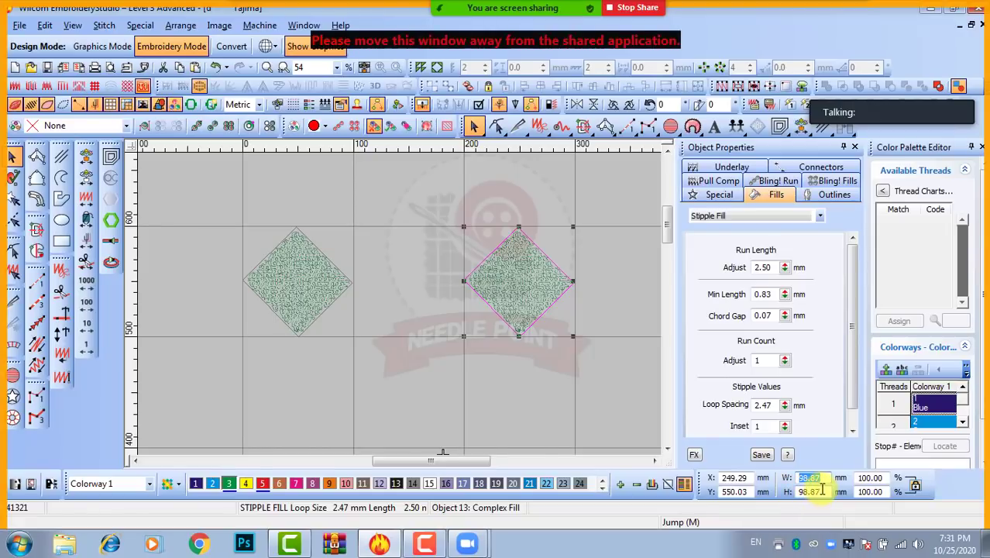
double_click(819, 491)
double_click(825, 478)
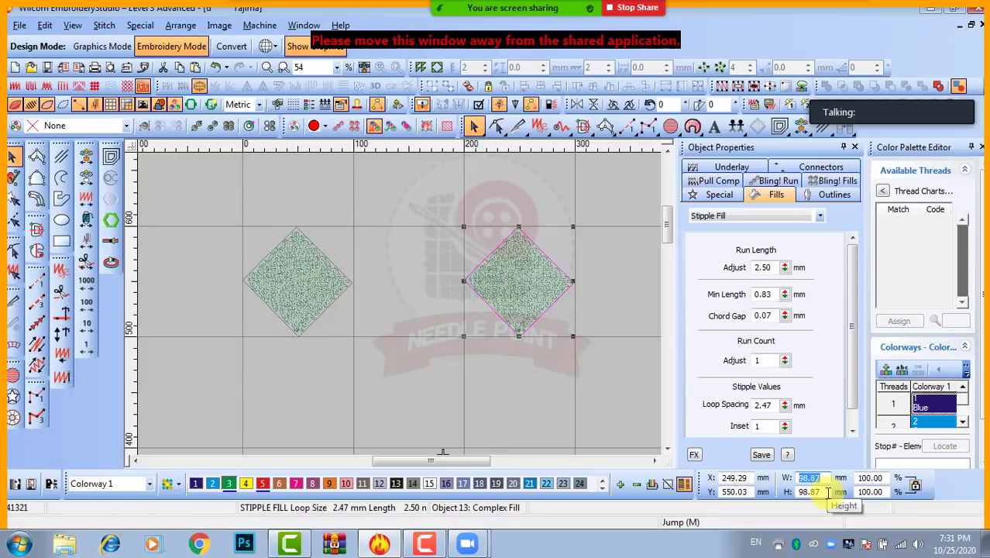
Switch the design measurement system to U.S. to compare the selected diamond's size in inches, and return it to Metric
left_click(259, 104)
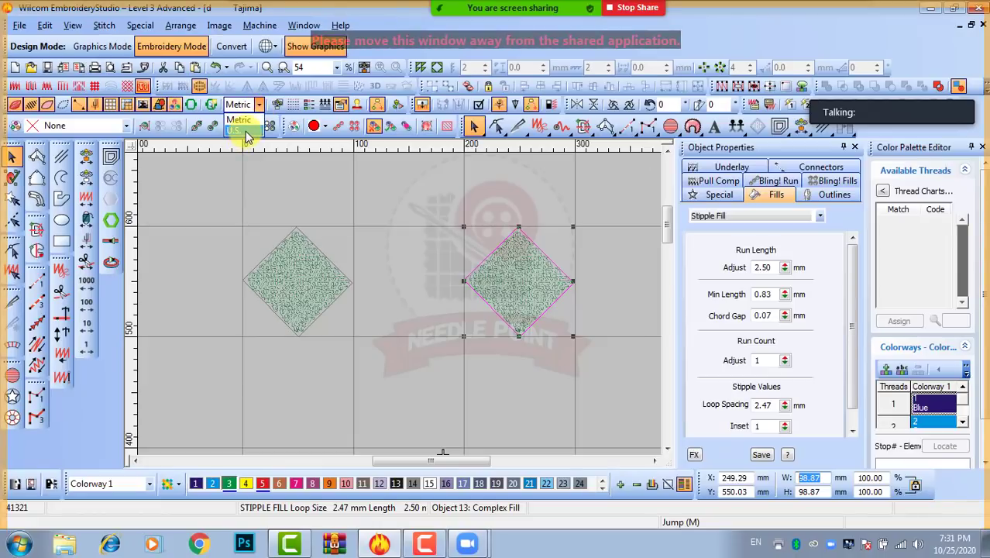
left_click(237, 130)
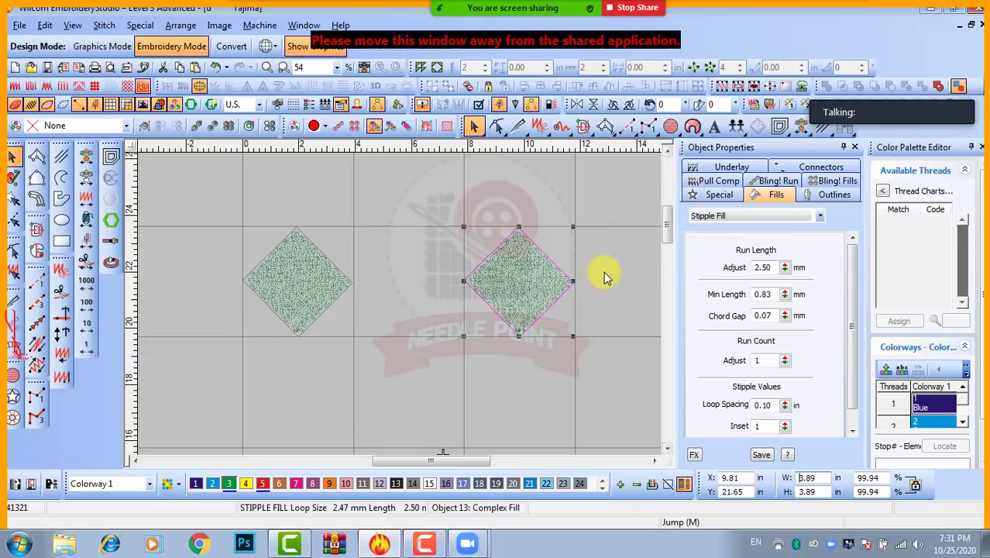
left_click(263, 109)
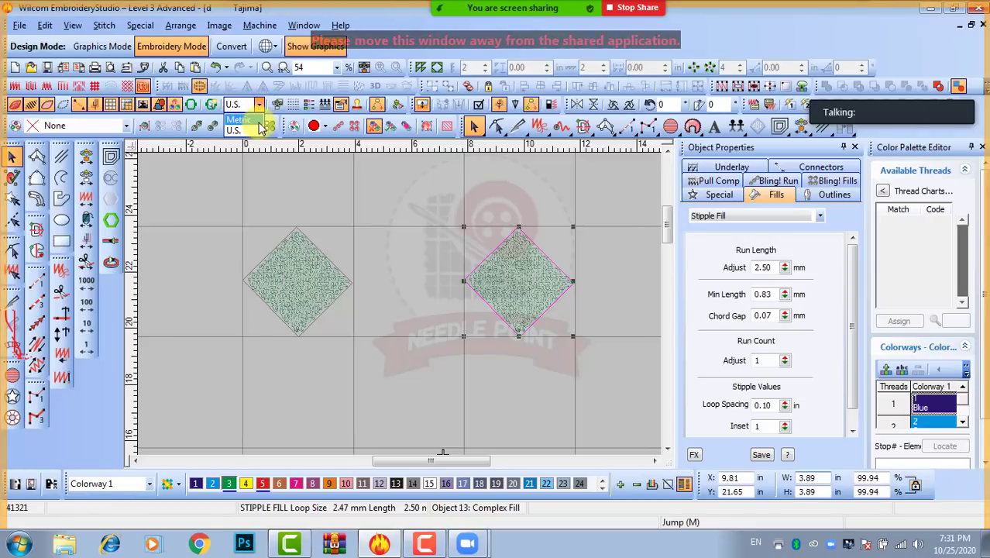
left_click(240, 120)
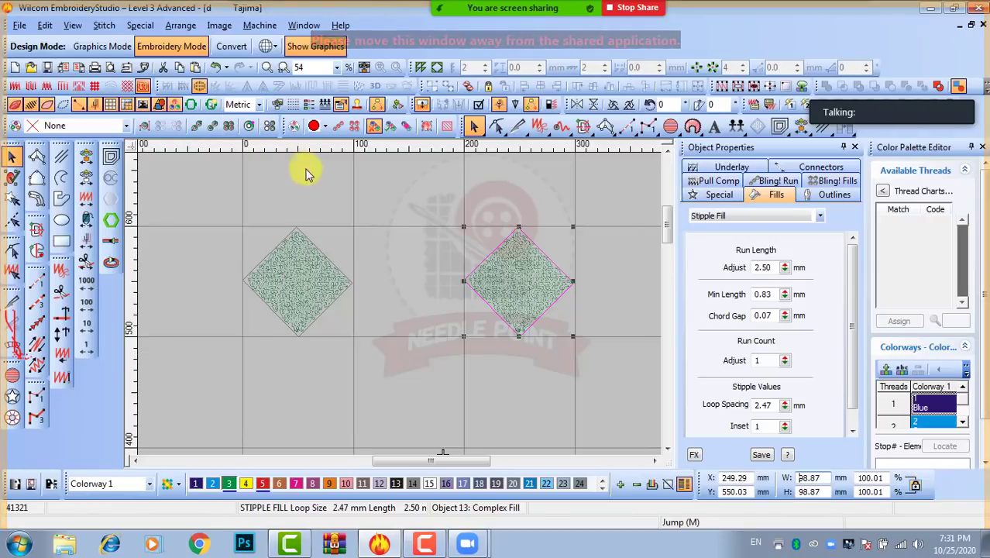
left_click(356, 277)
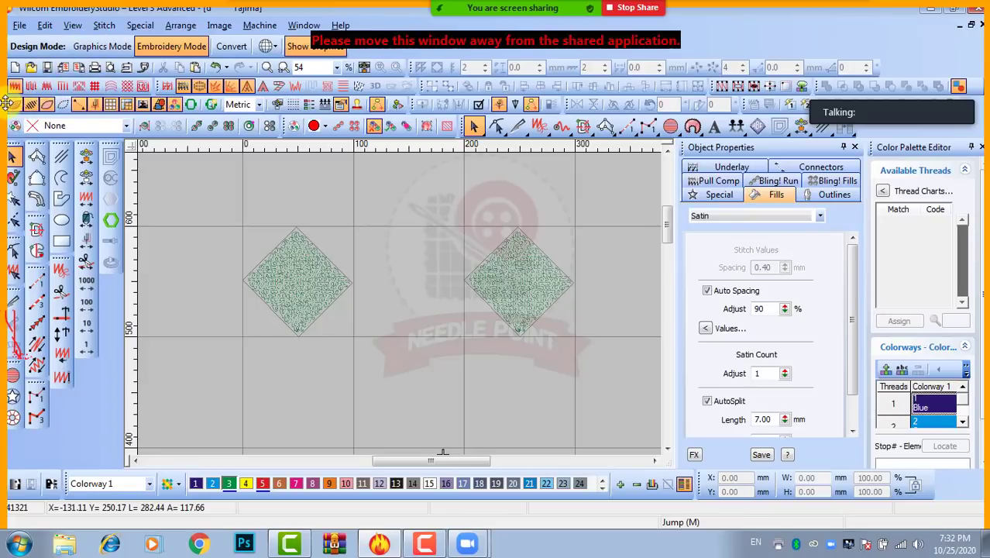
Float the View toolbar above the two diamonds and set the design measurement system to U.S
left_click_drag(6, 104, 243, 240)
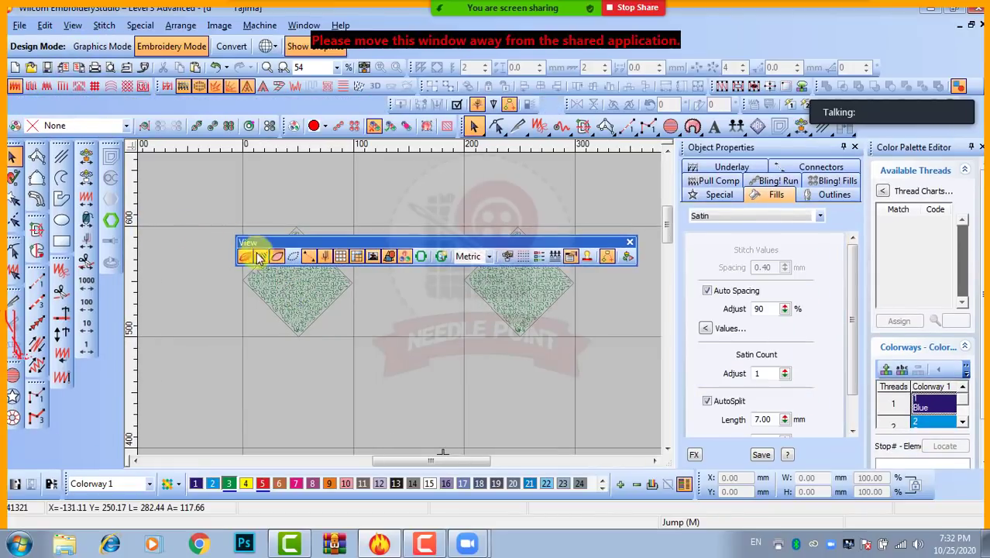
left_click(490, 260)
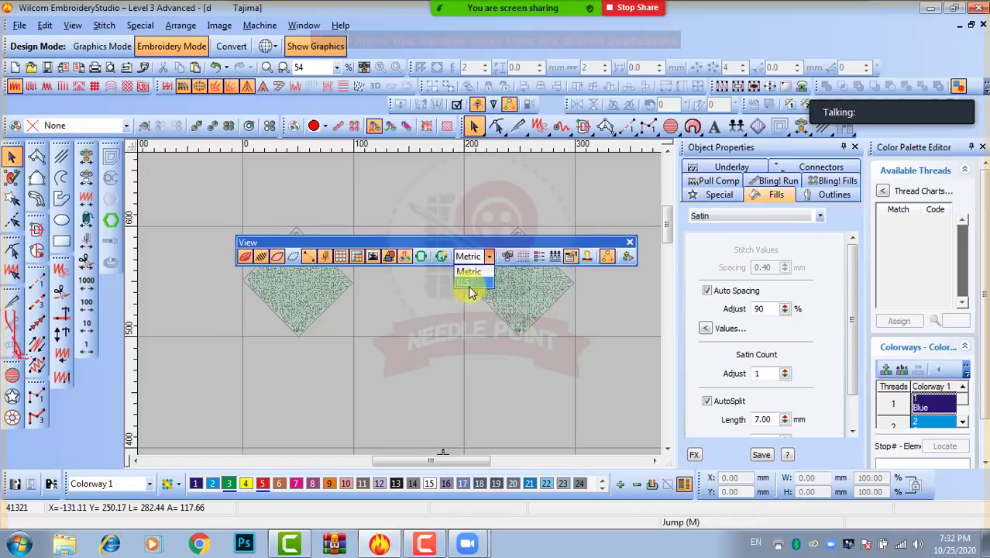
left_click(470, 282)
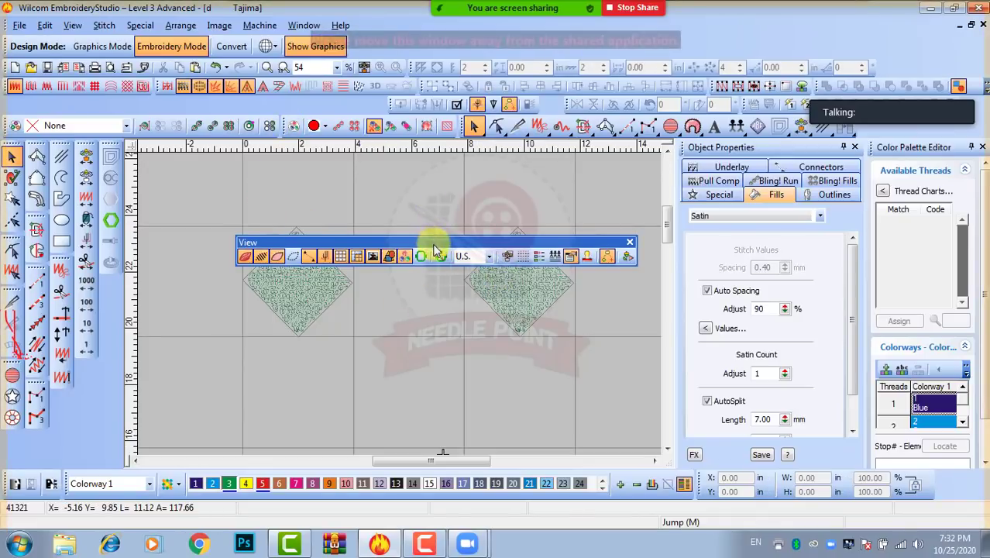
left_click_drag(433, 242, 391, 158)
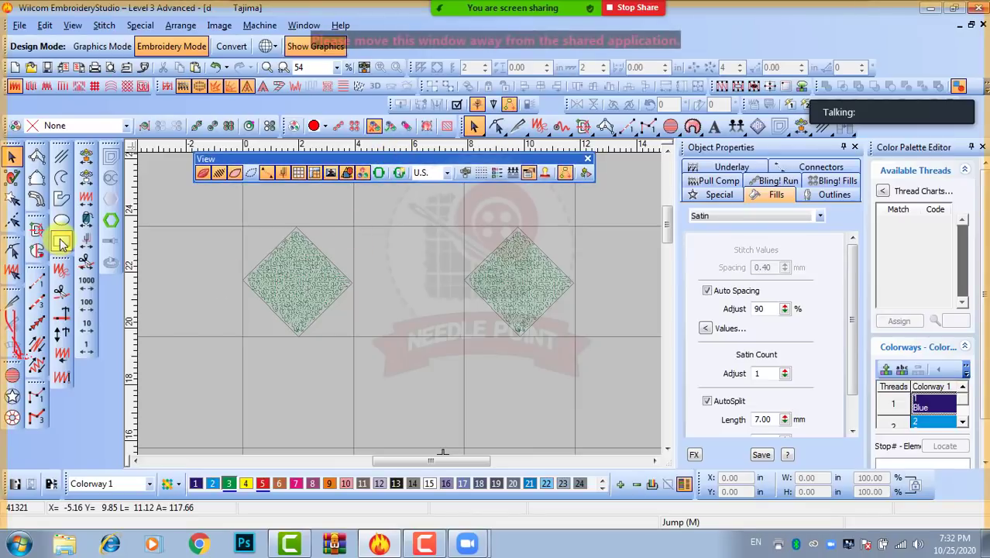
Draw a rectangle about 0.95 by 0.98 inches between the two diamonds
left_click(61, 240)
left_click(388, 259)
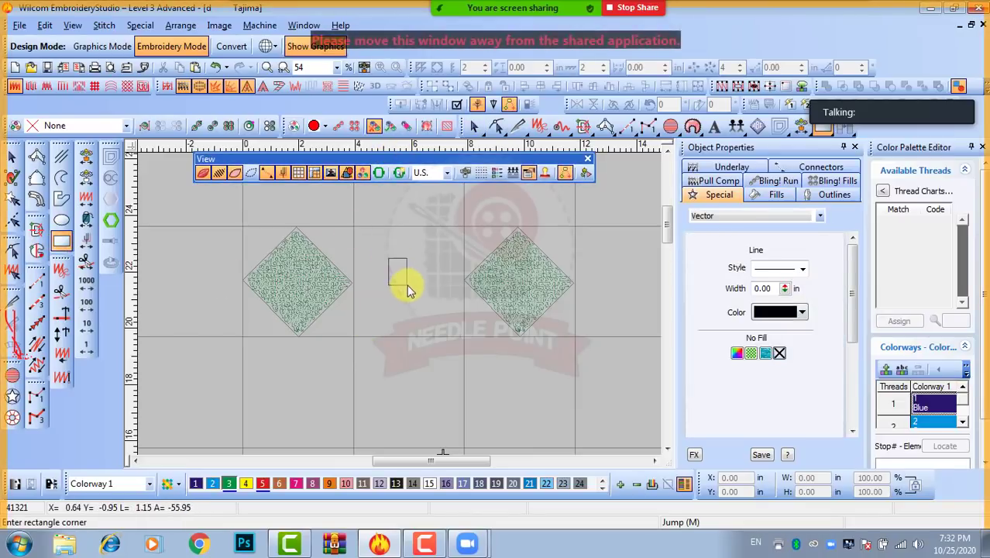
left_click(415, 284)
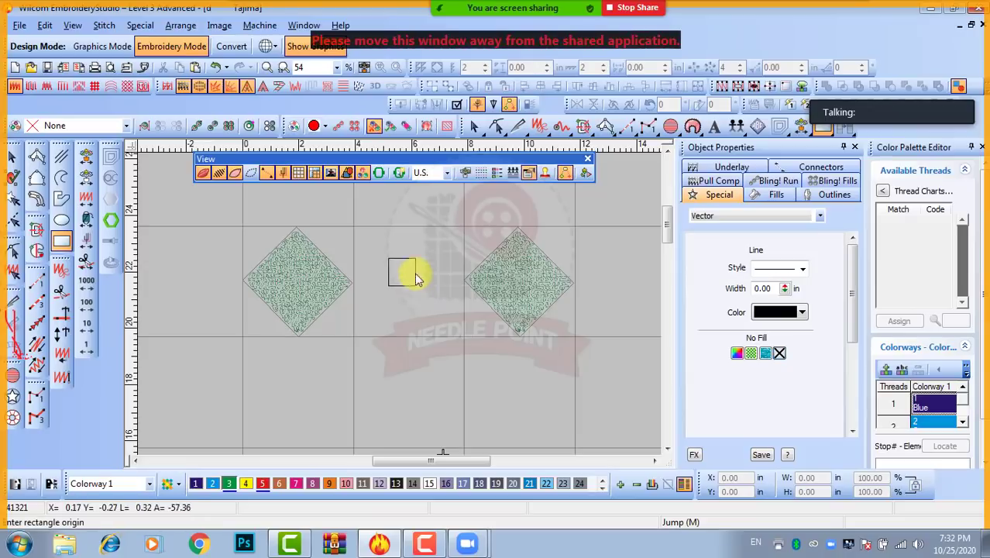
left_click(10, 158)
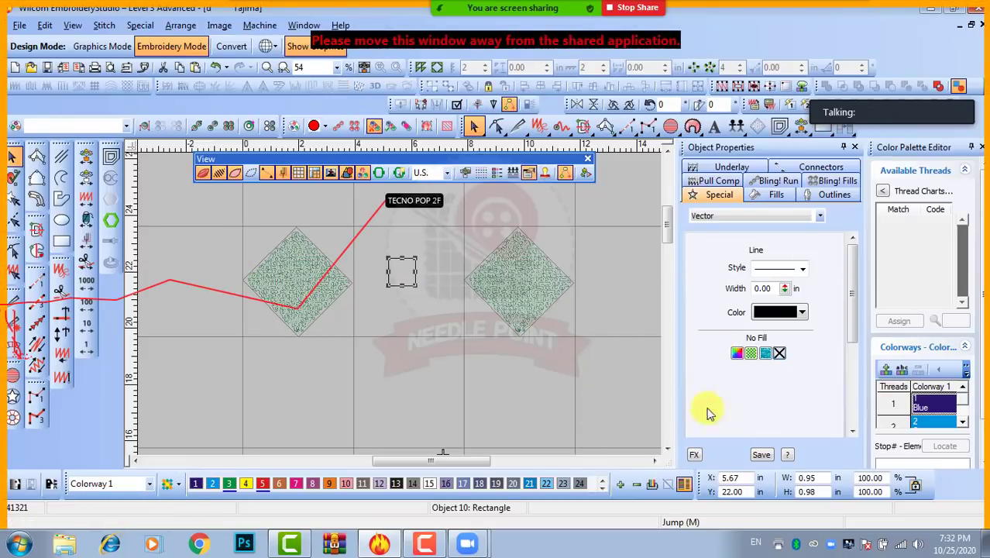
Set the rectangle's width and height to 1 inch each and move it down to about Y 21 inches
double_click(824, 478)
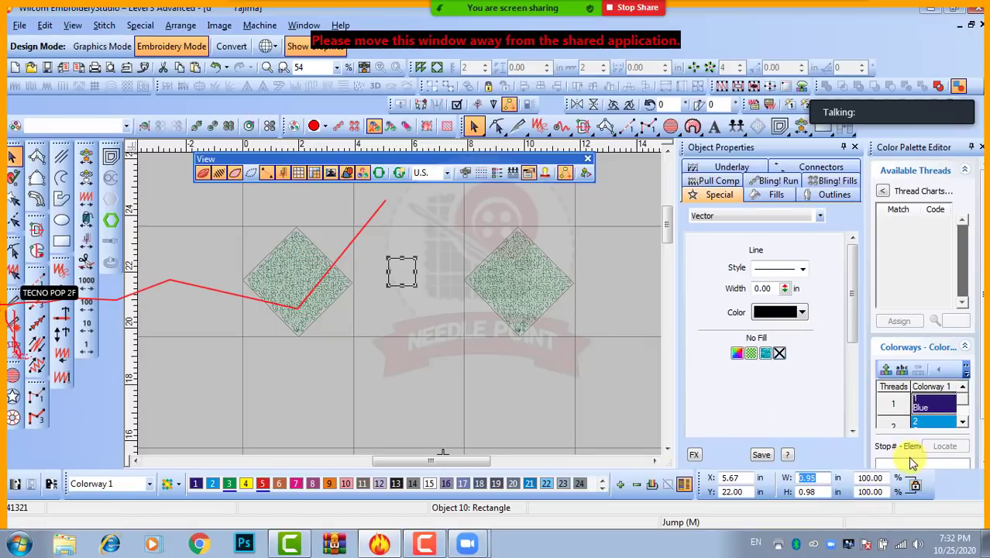
type("1")
key("Return")
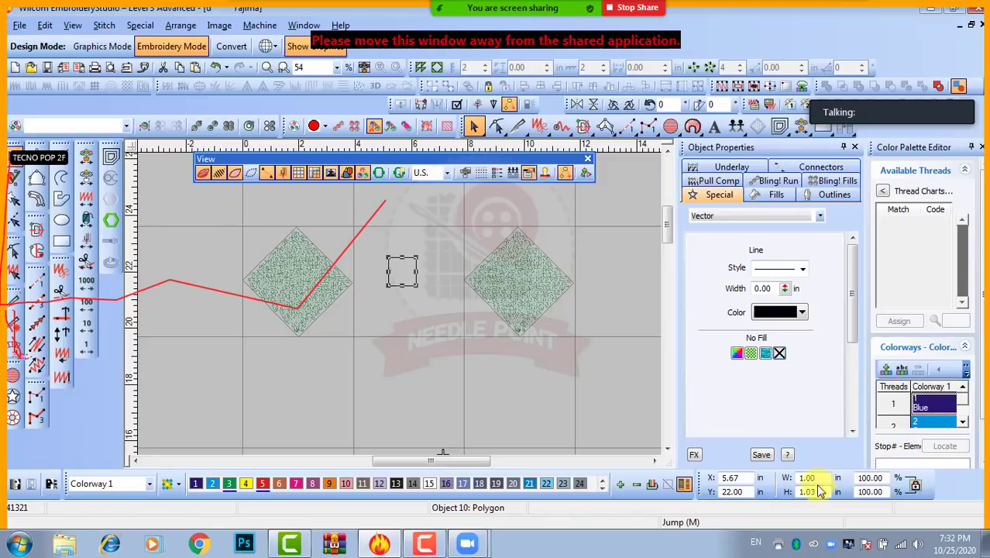
double_click(807, 491)
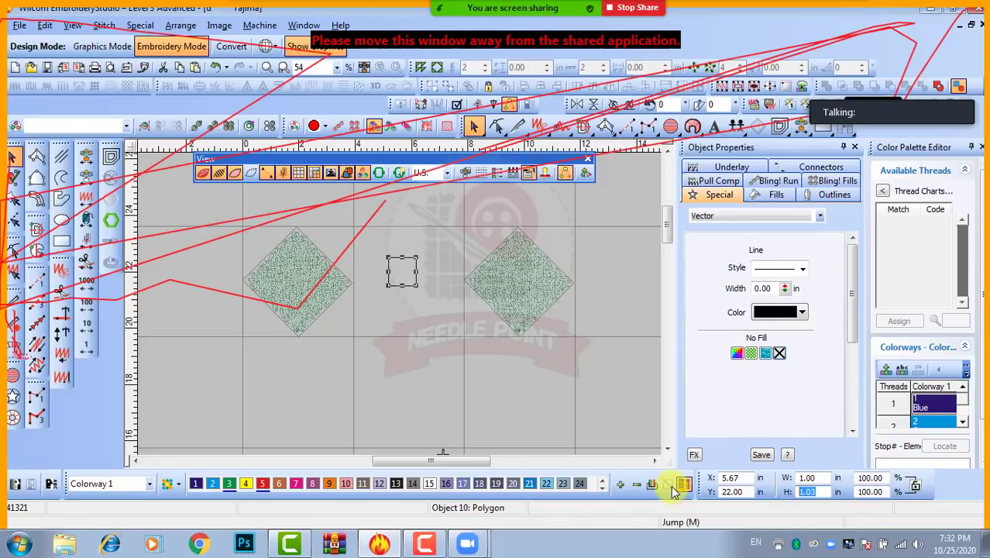
type("1")
key("Return")
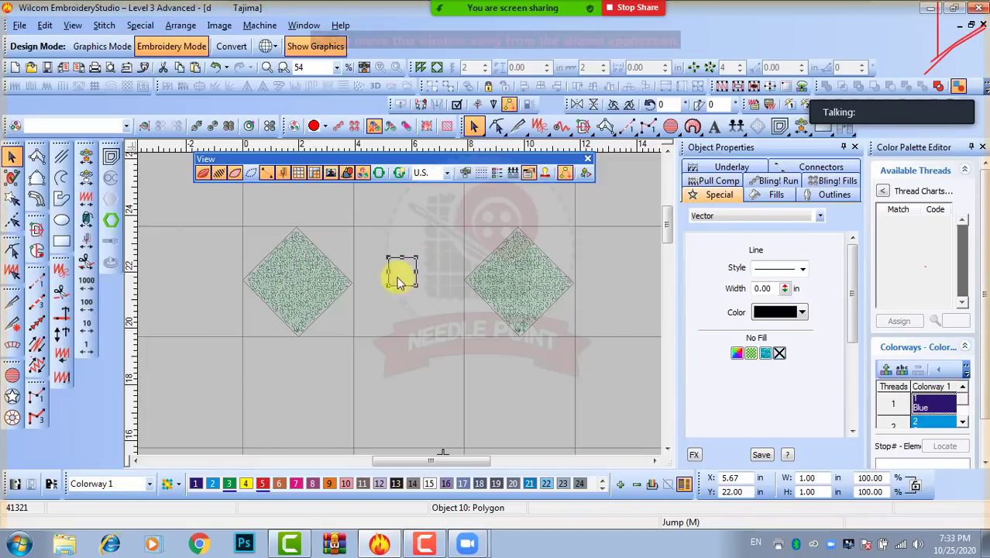
left_click_drag(394, 257, 396, 285)
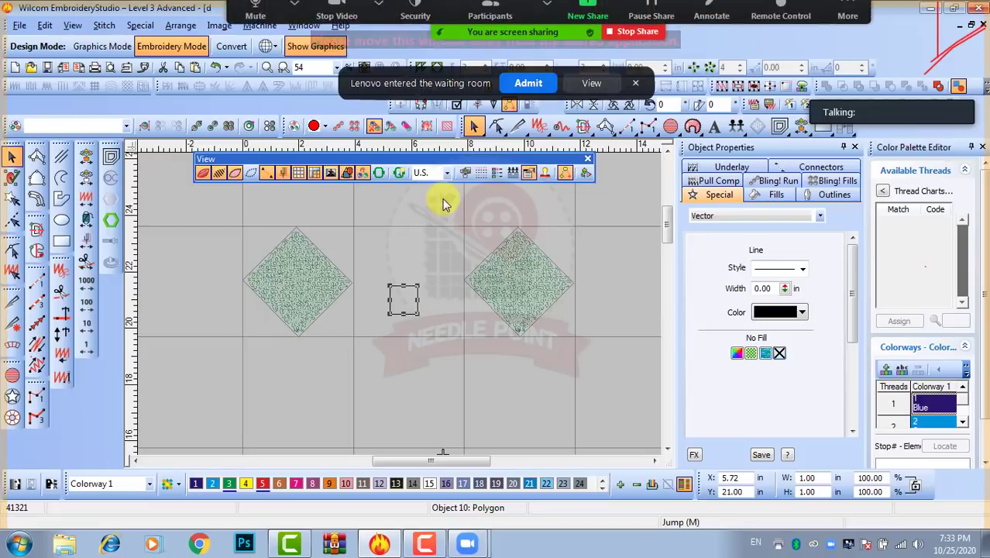
Admit the participant waiting to join the meeting
left_click(526, 83)
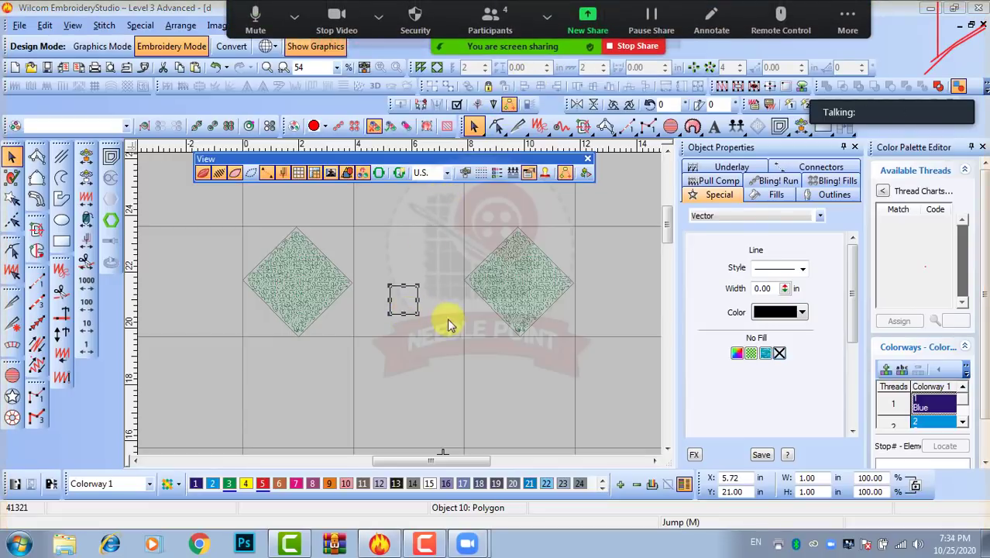
Set the design measurement system back to Metric and dock the View toolbar among the other toolbars
left_click(446, 173)
left_click(434, 188)
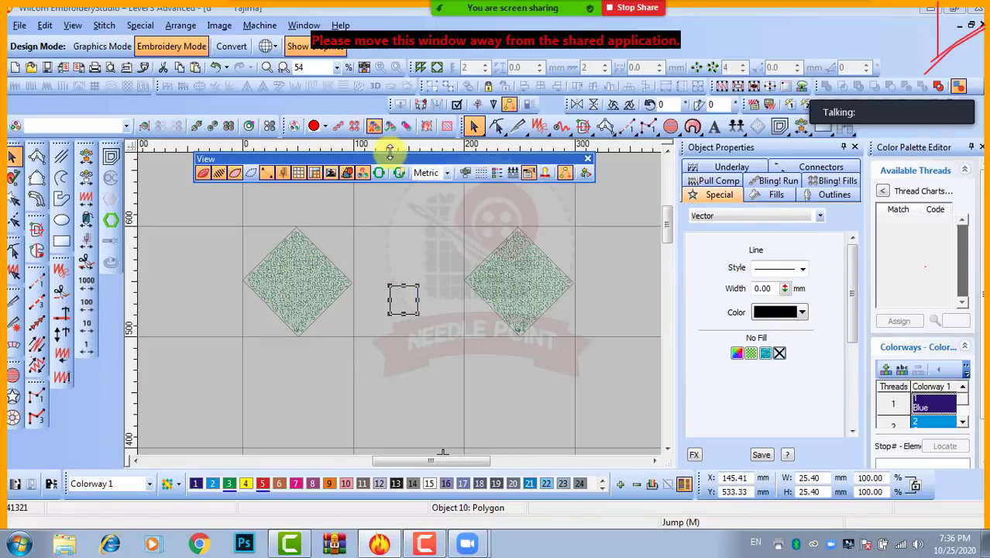
left_click_drag(391, 160, 112, 103)
Place a vertical guide line between the diamonds and align it with the rectangle's top-middle handle
mouse_move(387, 148)
left_mouse_down()
mouse_move(427, 148)
mouse_move(309, 143)
mouse_move(405, 150)
left_mouse_up()
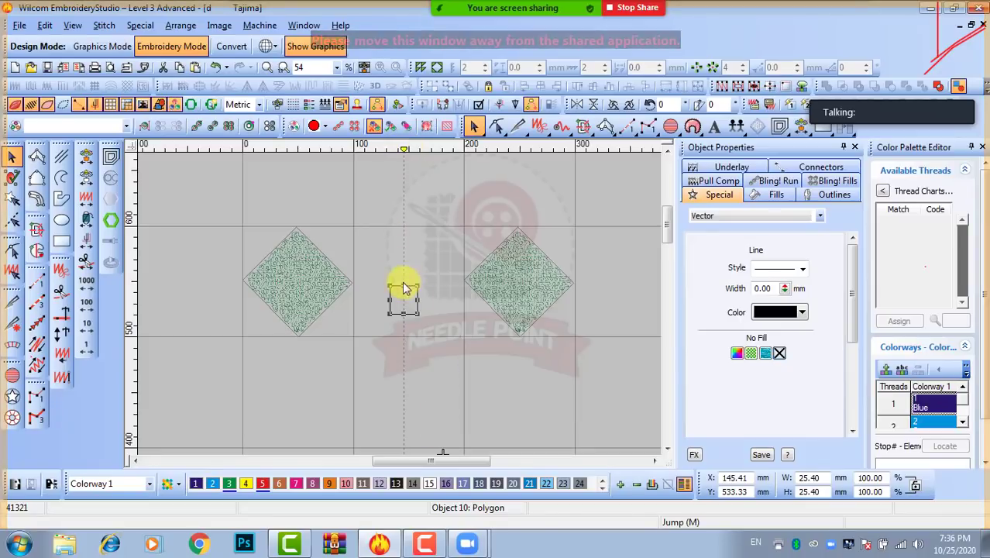
key("z")
key("z")
key("z")
key("z")
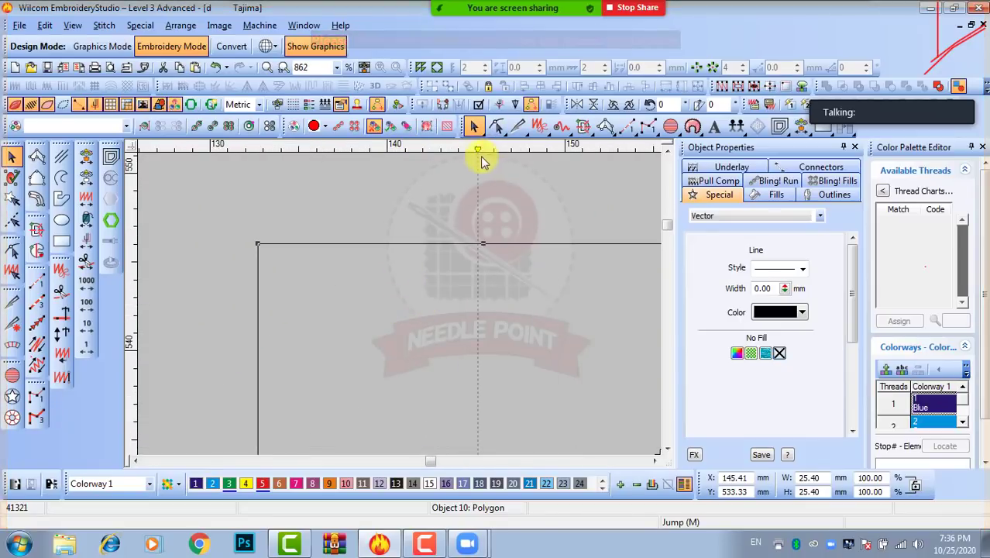
left_click_drag(475, 148, 481, 152)
key("shift+z")
key("shift+z")
key("z")
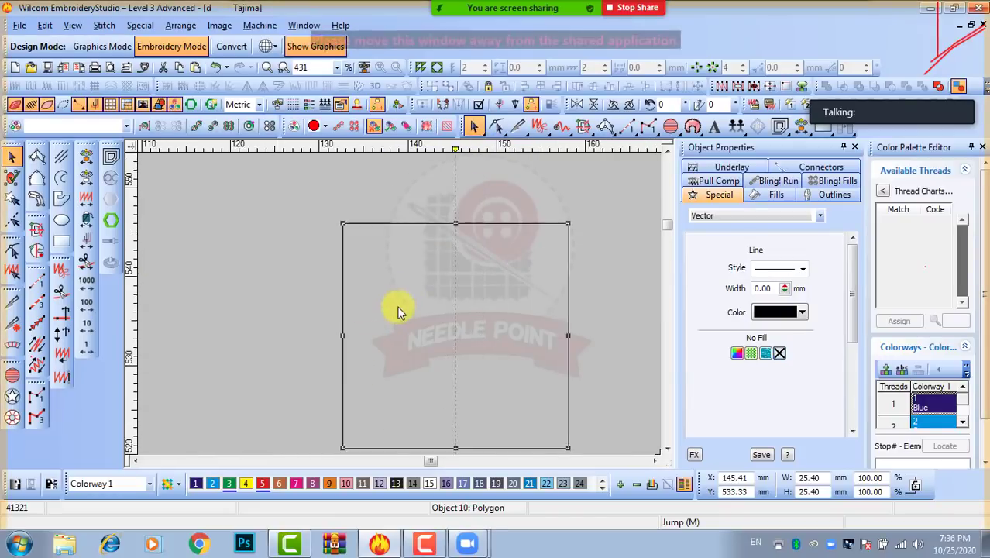
Place a horizontal guide line through the rectangle's side-middle handle so that it crosses the vertical guide at the centre
key("z")
left_click_drag(133, 326, 132, 346)
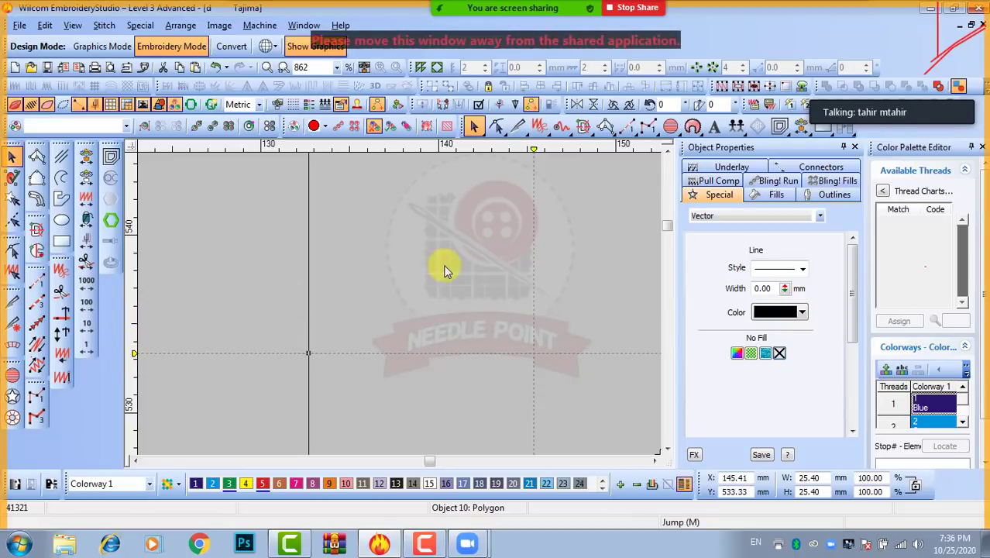
key("shift+z")
key("shift+z")
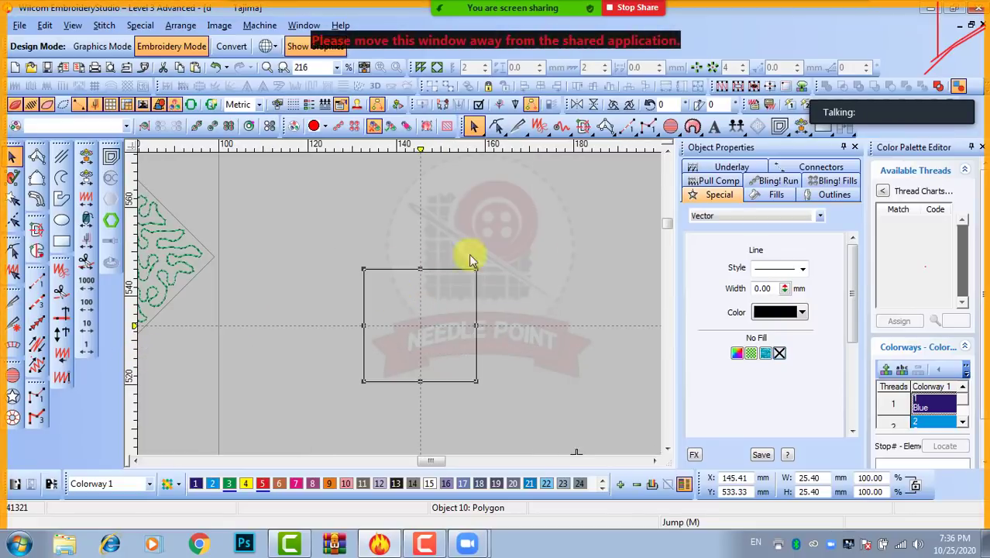
Delete the rectangle between the two diamonds and remove both guide lines
key("Escape")
key("shift+z")
key("shift+z")
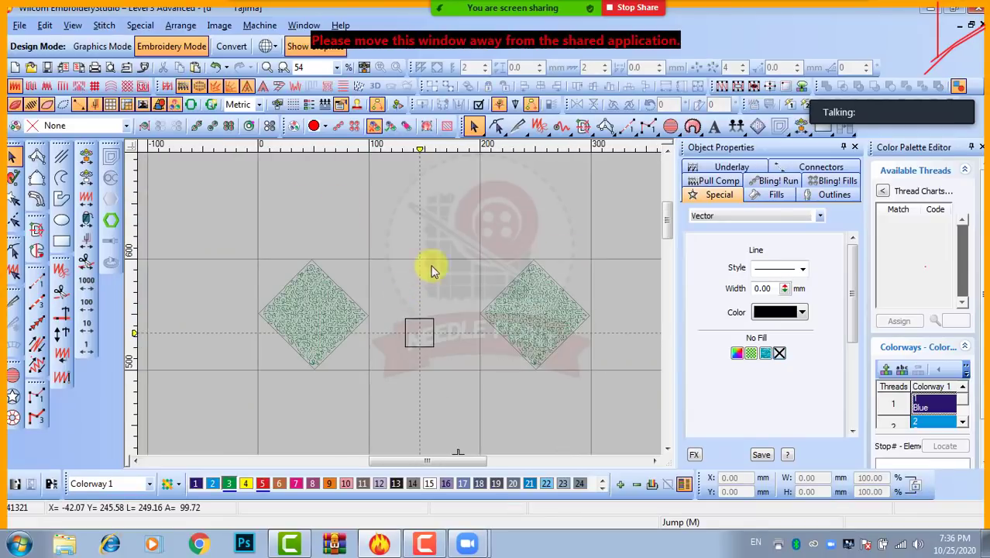
left_click_drag(426, 256, 397, 302)
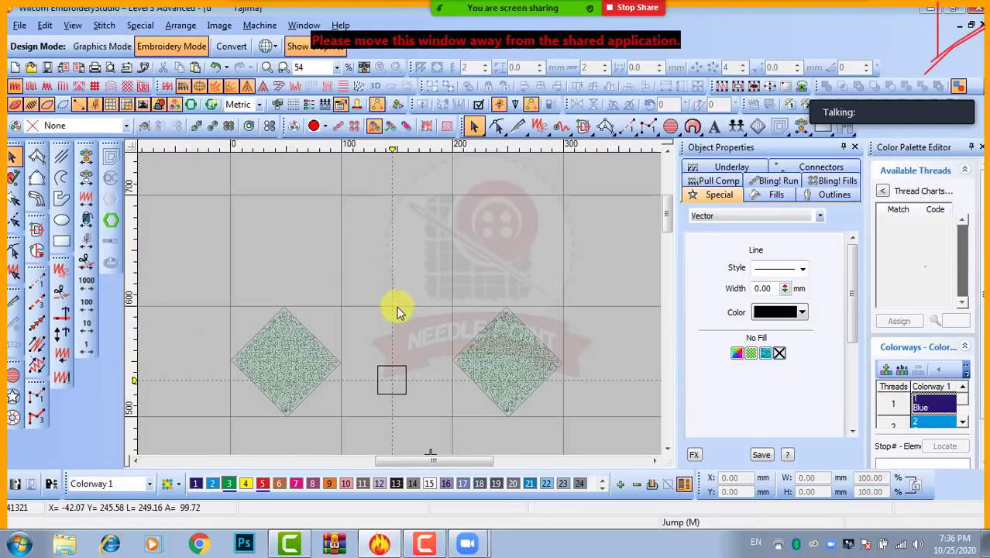
left_click(389, 368)
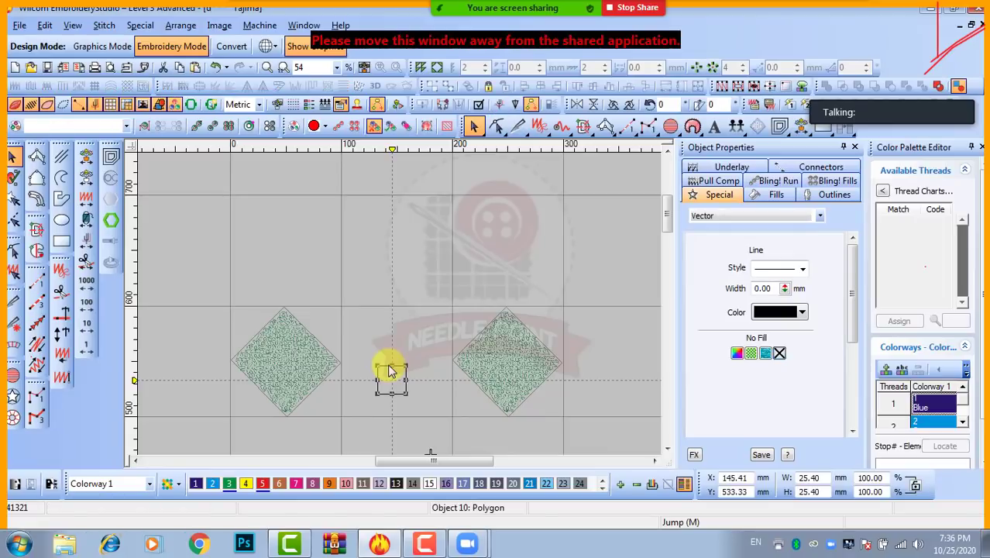
key("Delete")
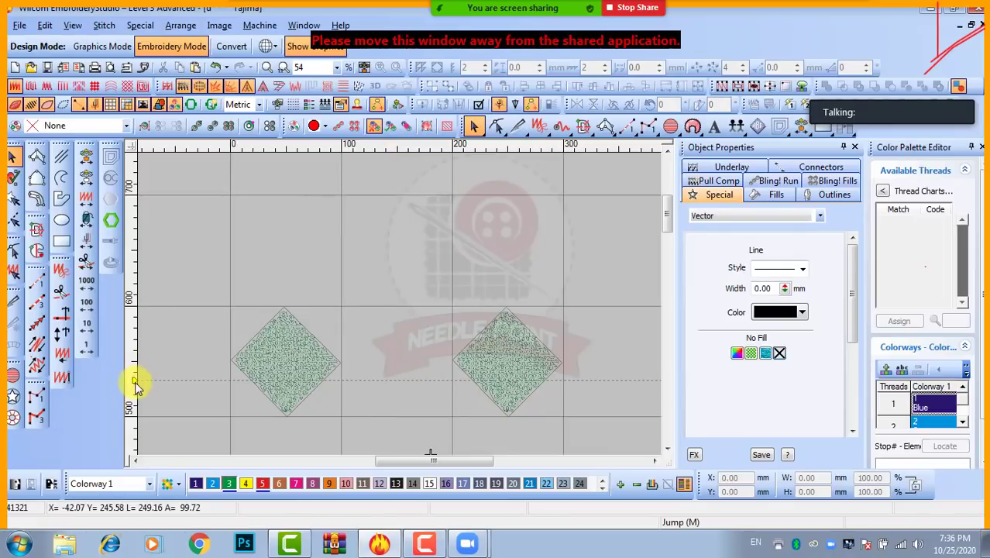
left_click_drag(133, 383, 4, 362)
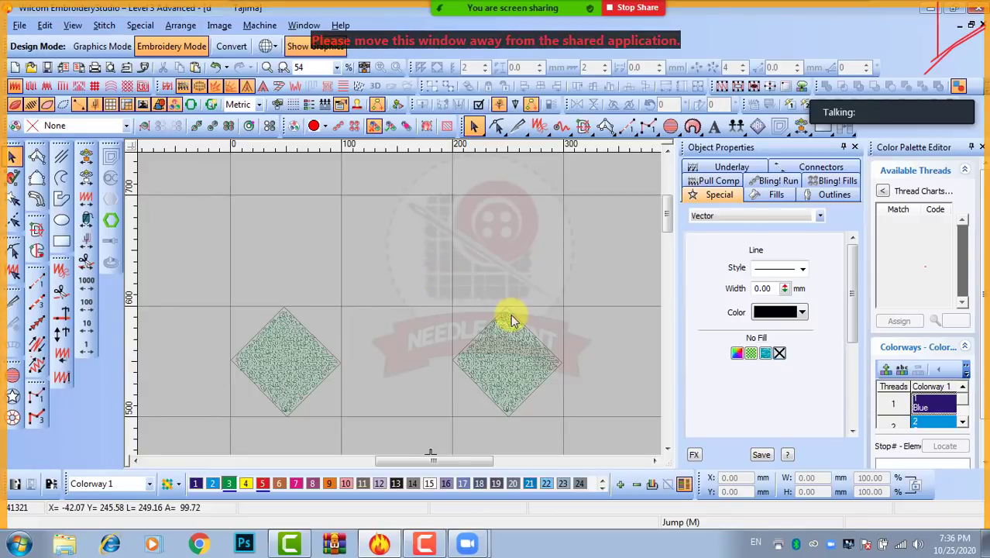
Examine the whole design against the grid, from the roses and stitch samples up to the scalloped border and diamonds
scroll(390, 298, "down", 5)
scroll(391, 301, "up", 3)
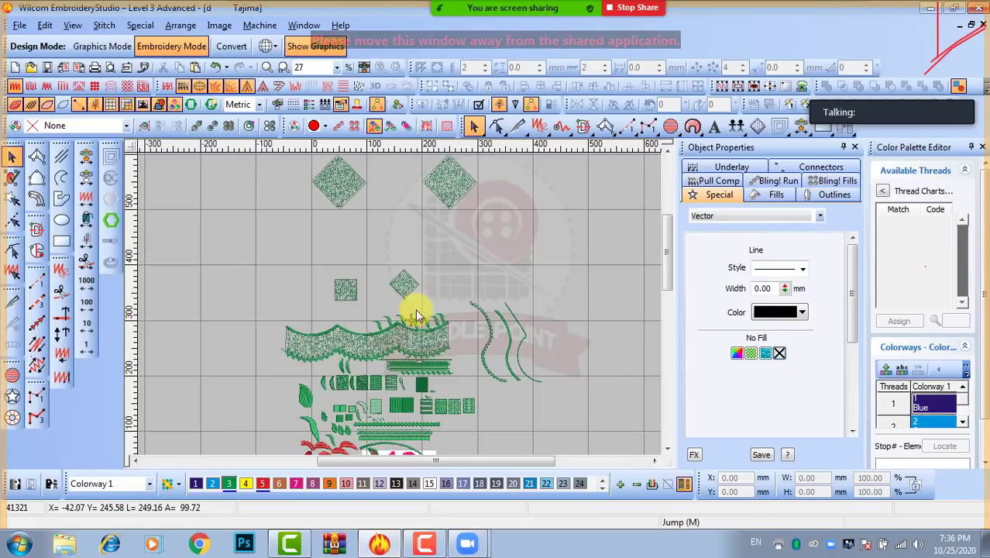
scroll(413, 311, "down", 2)
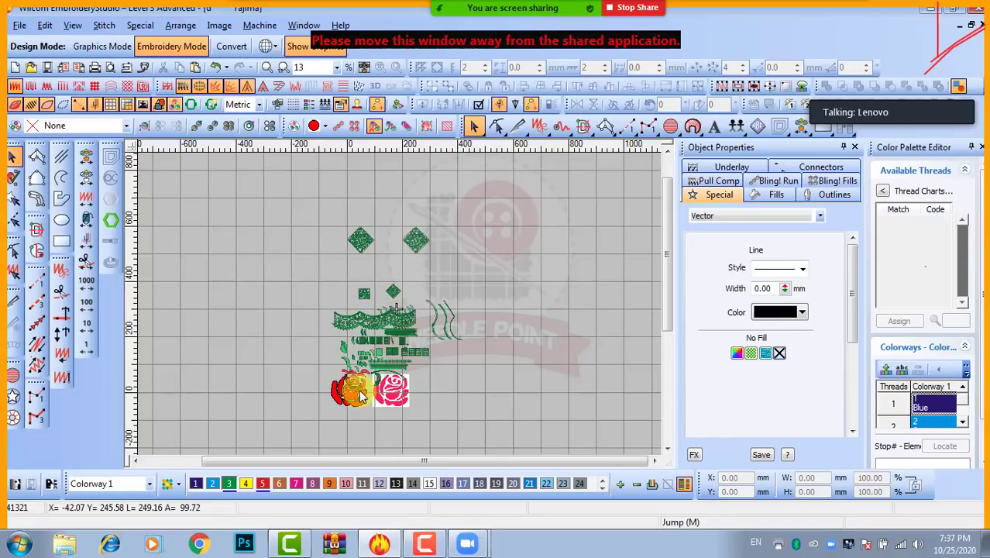
scroll(398, 304, "up", 4)
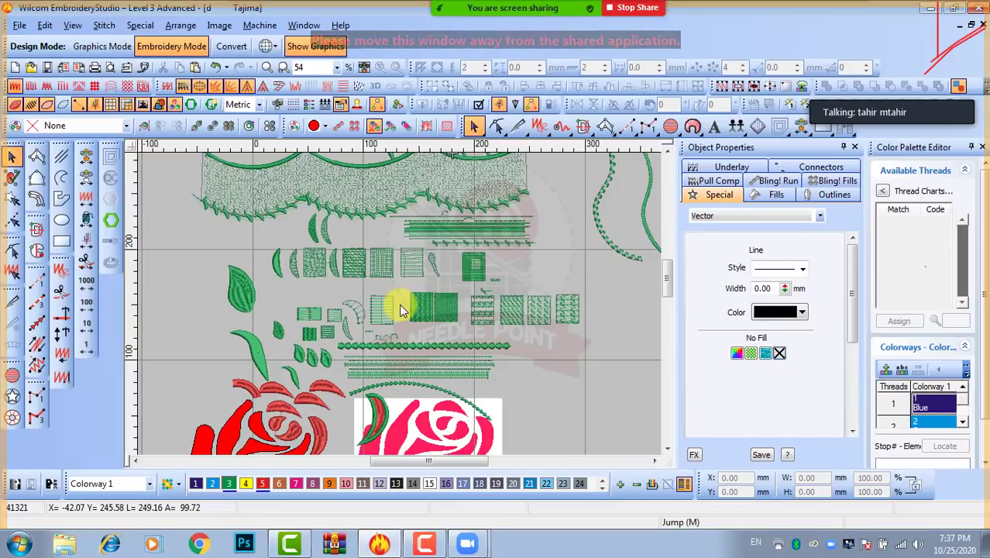
scroll(398, 309, "down", 2)
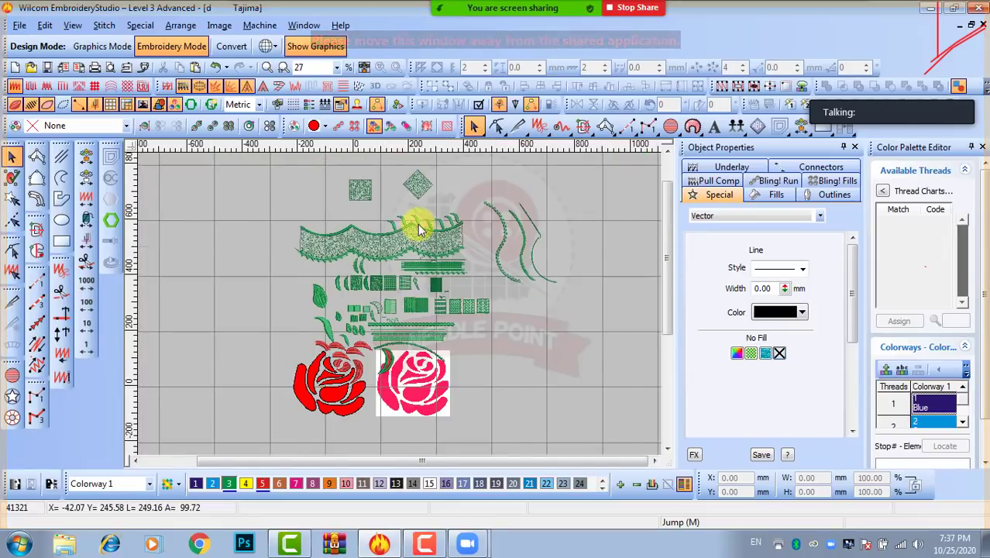
scroll(377, 338, "down", 2)
scroll(410, 275, "up", 2)
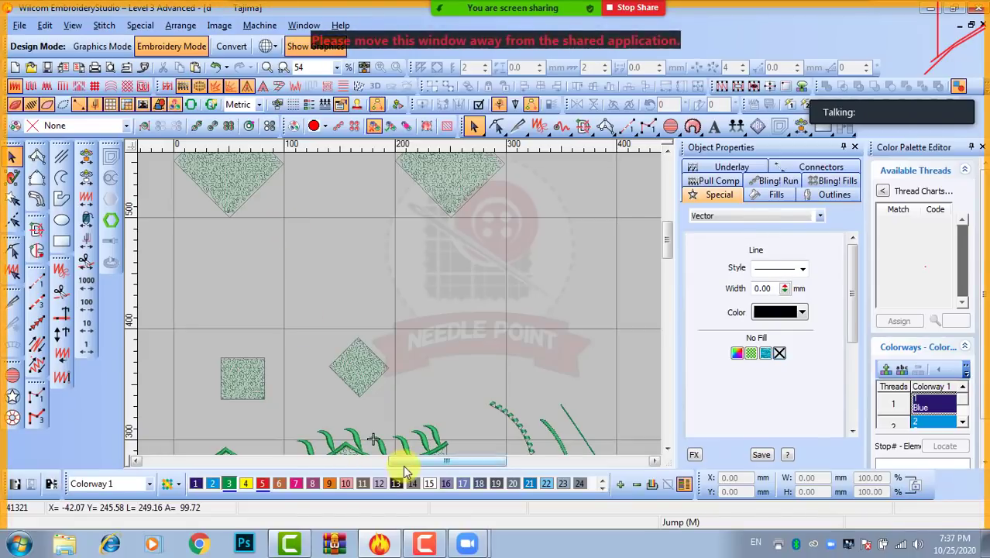
key("z")
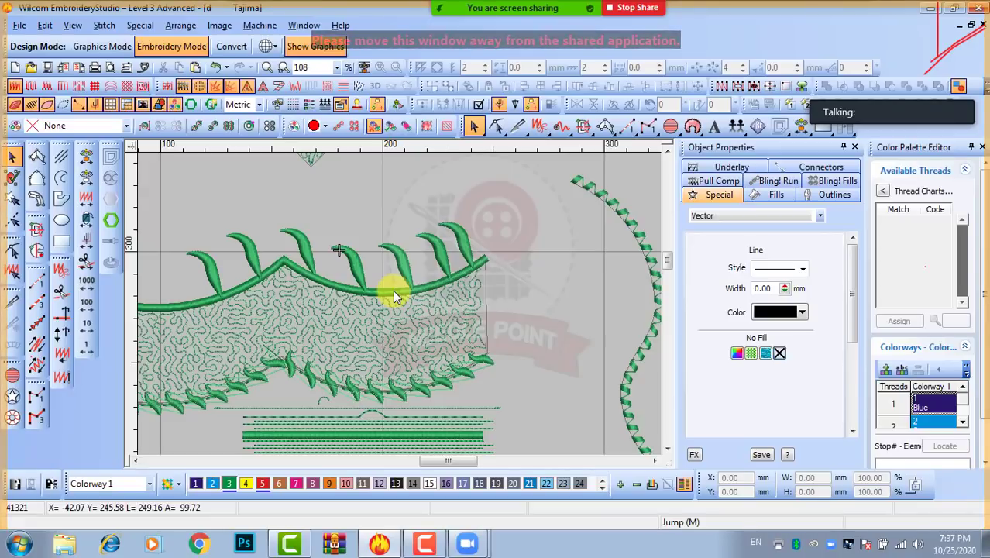
key("shift+z")
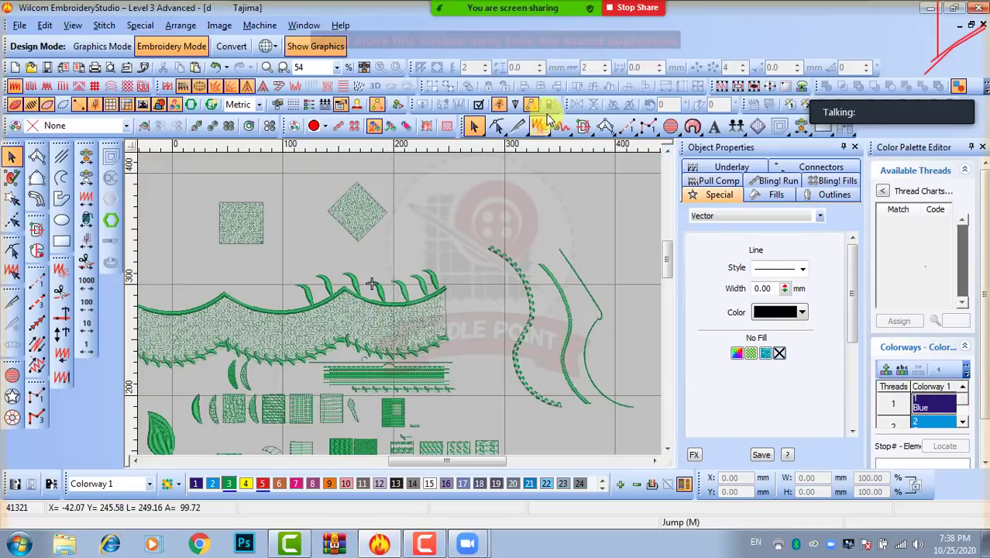
Move the floating meeting speaker panel down so it no longer covers the toolbars
left_click(425, 126)
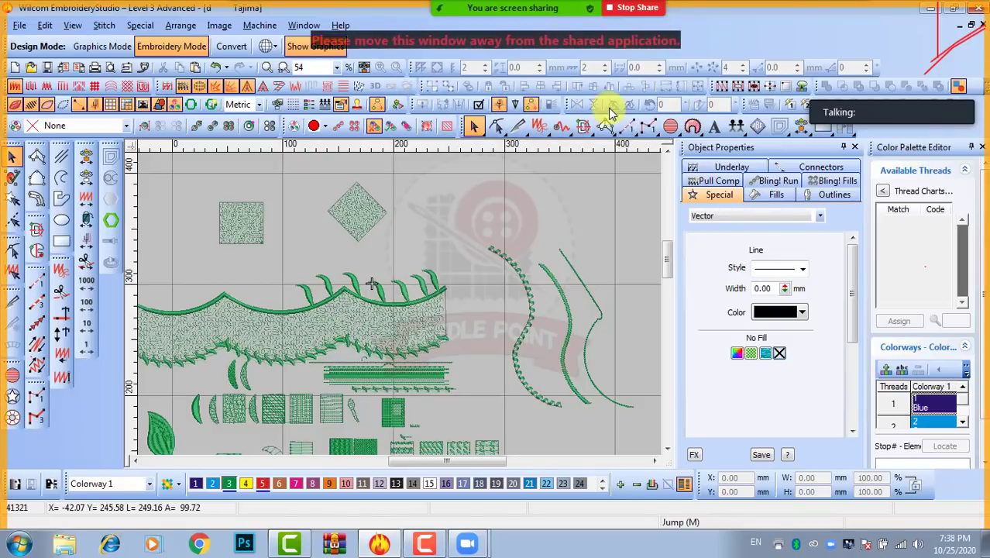
mouse_move(946, 106)
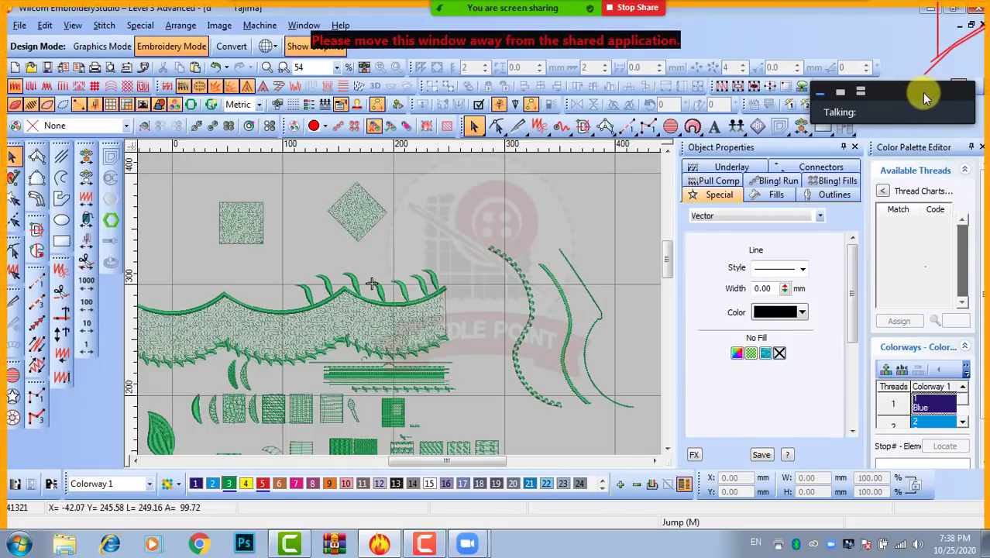
left_click_drag(919, 92, 954, 165)
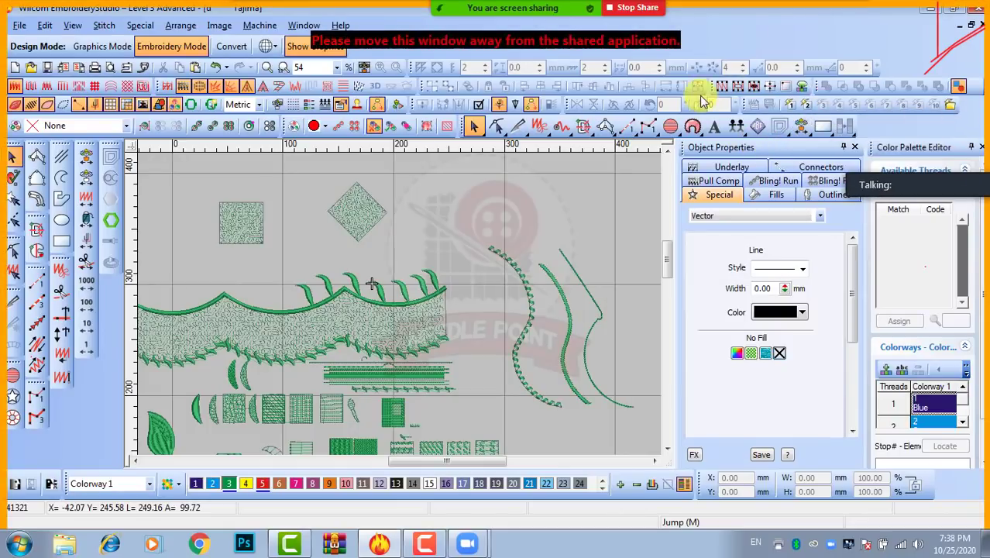
Undock the Mirror Merge toolbar and dock it again in its own row beneath the other toolbars
left_click_drag(412, 65, 192, 159)
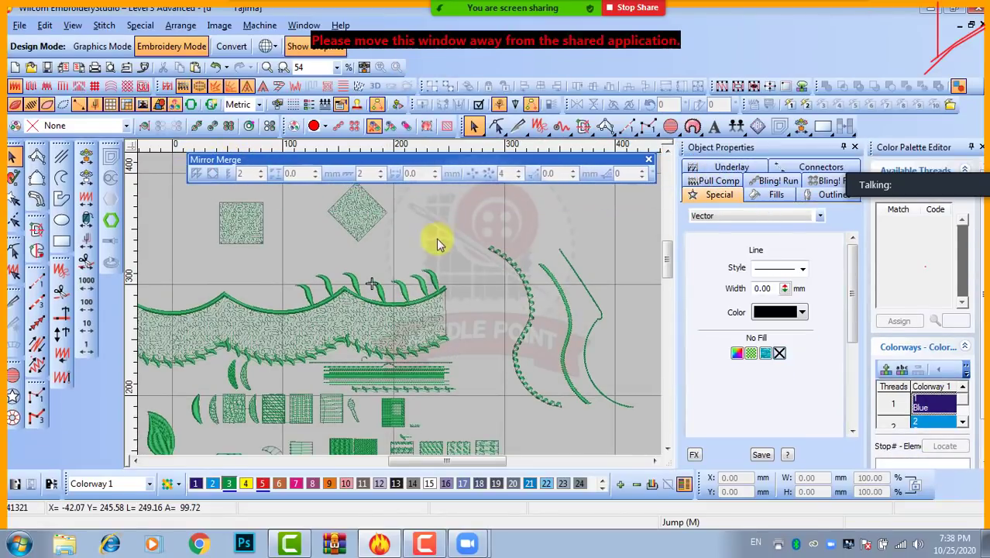
scroll(443, 235, "down", 1)
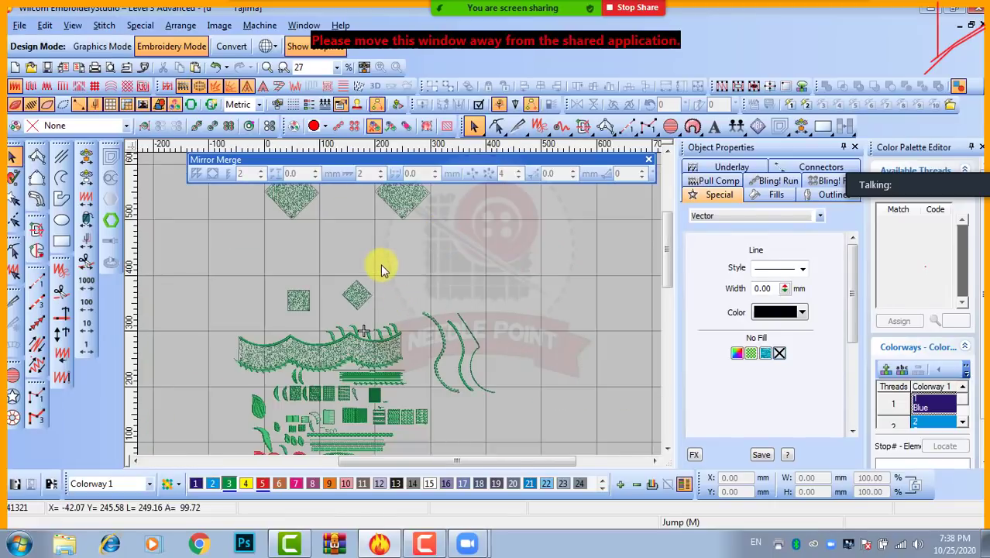
scroll(438, 193, "up", 1)
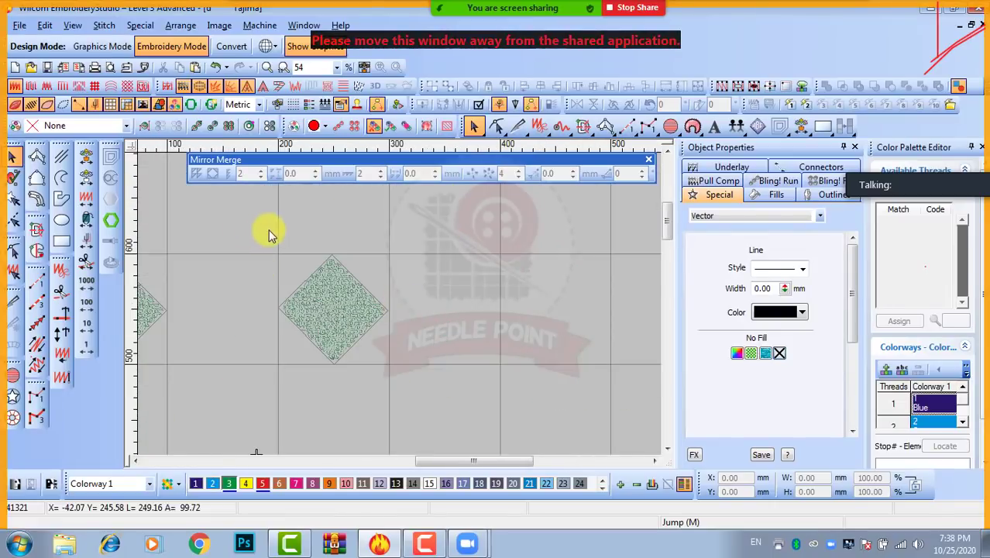
mouse_move(428, 160)
left_mouse_down()
mouse_move(435, 148)
mouse_move(431, 173)
mouse_move(435, 126)
mouse_move(430, 148)
left_mouse_up()
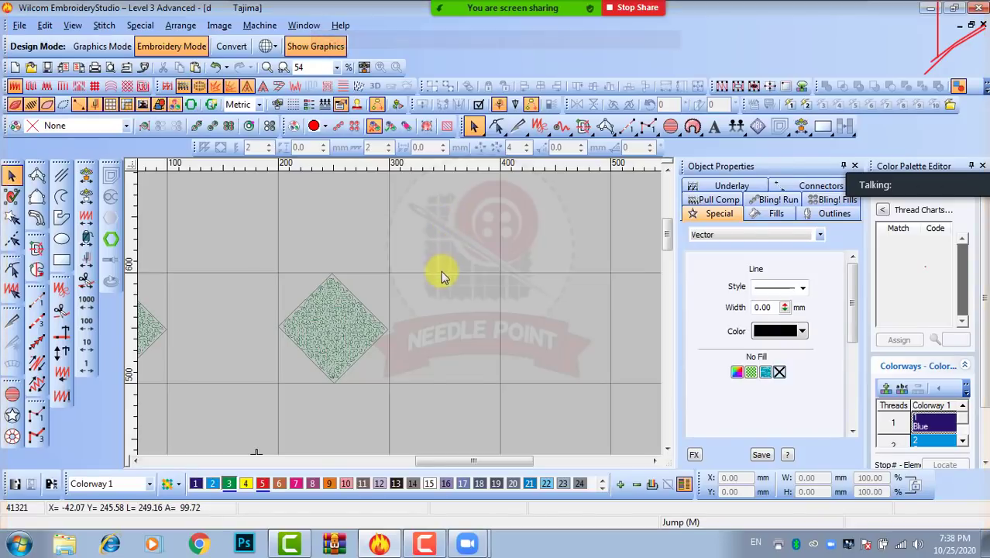
Draw a circle about 80 mm in diameter in the empty grid area above the diamonds and select it
scroll(440, 270, "down", 4)
scroll(380, 293, "up", 4)
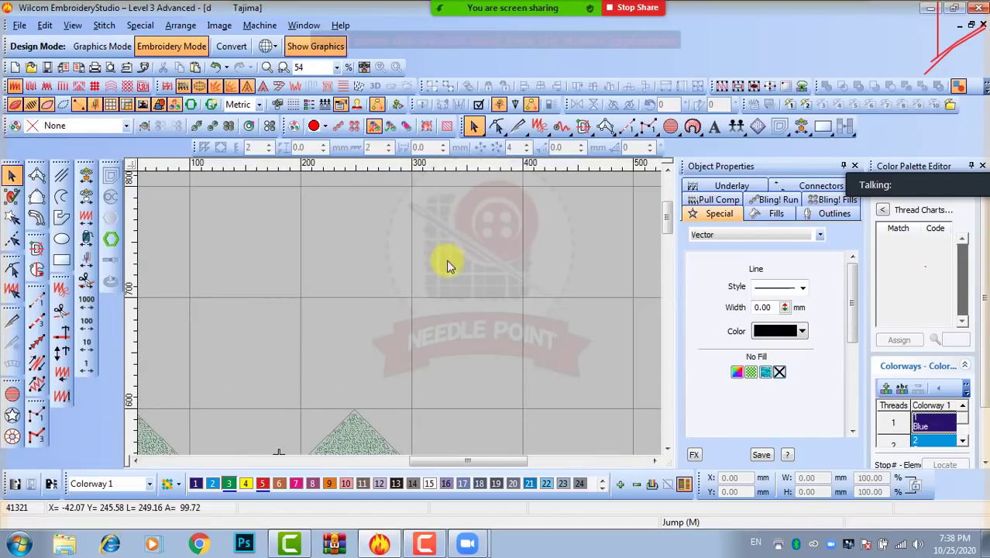
left_click(61, 238)
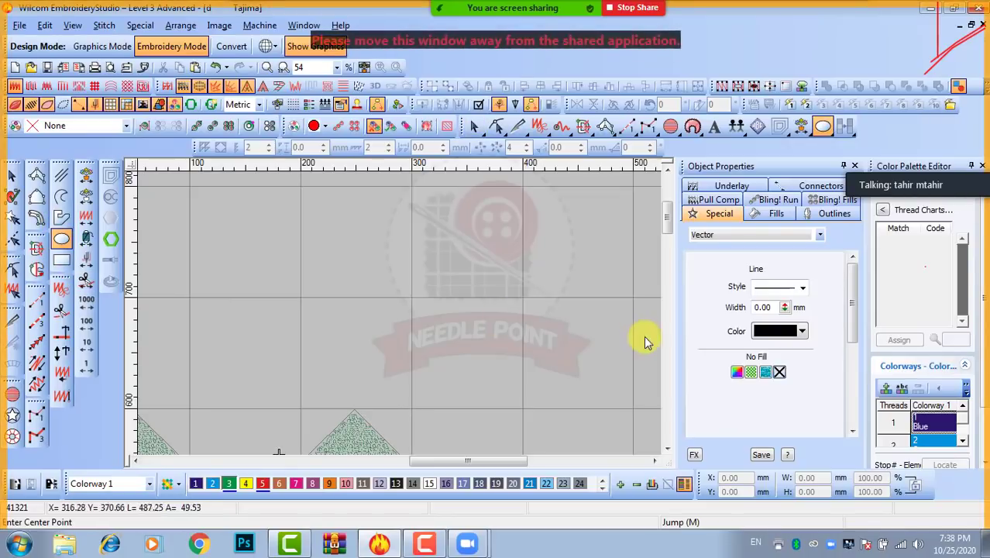
left_click(443, 254)
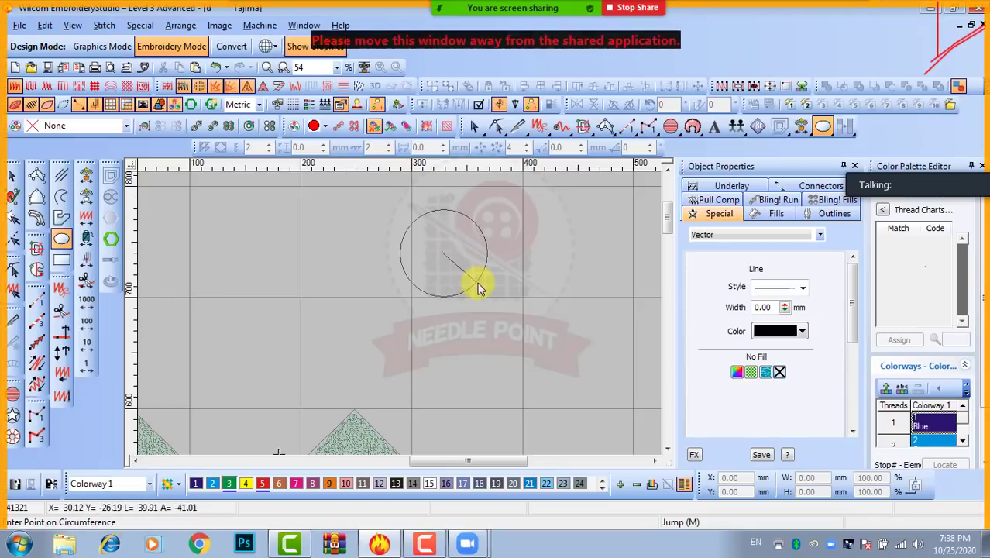
left_click(474, 284)
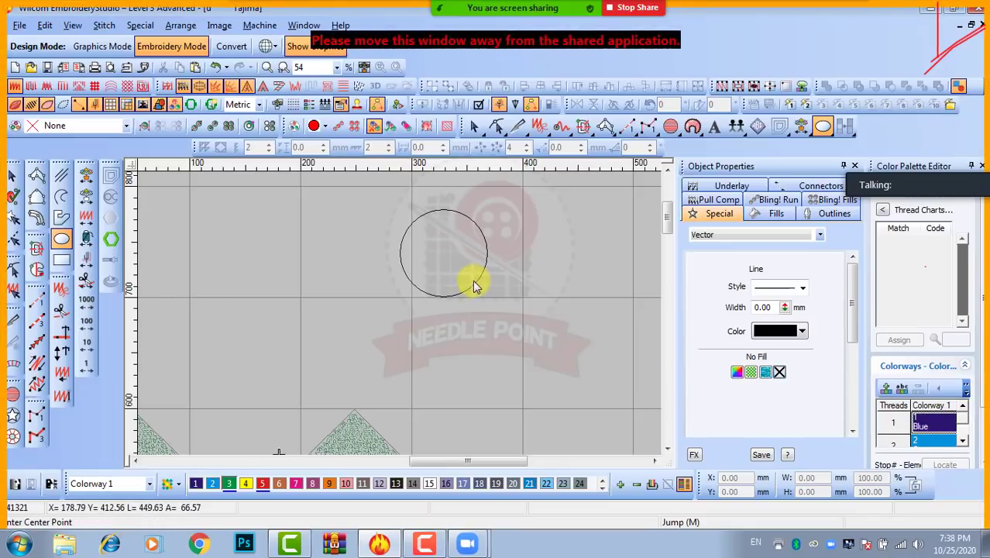
left_click(12, 175)
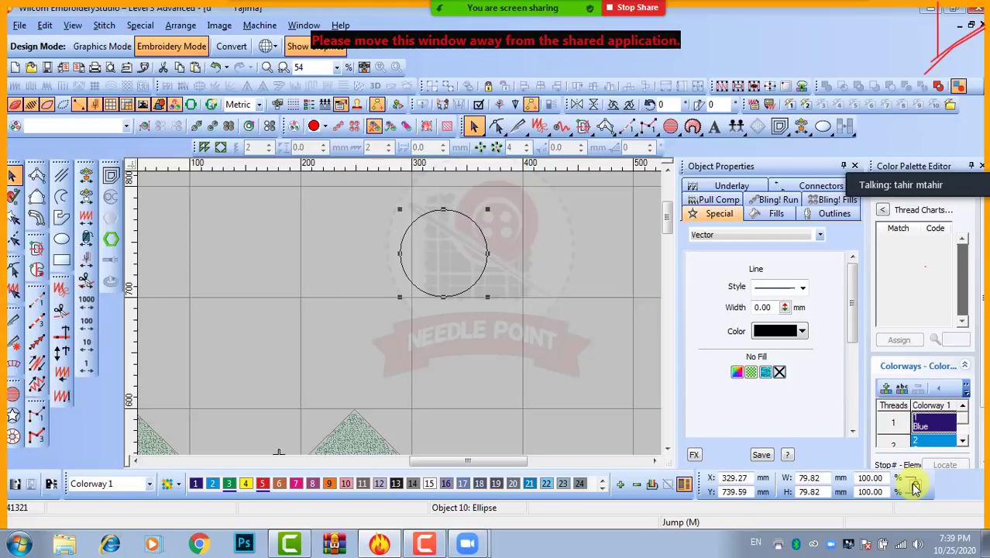
Try to resize the circle to 50 mm wide with its proportions locked
double_click(811, 478)
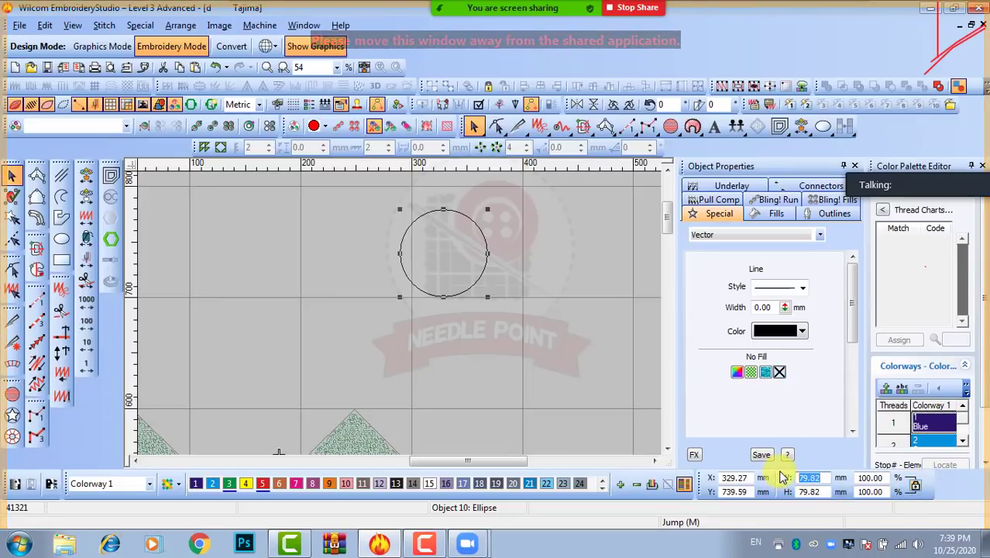
type("50")
key("Return")
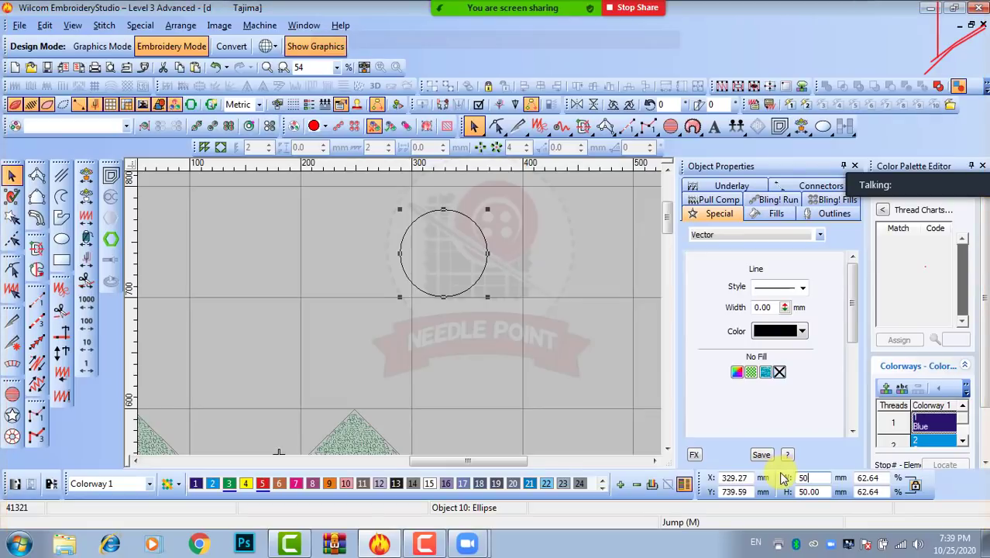
left_click(862, 478)
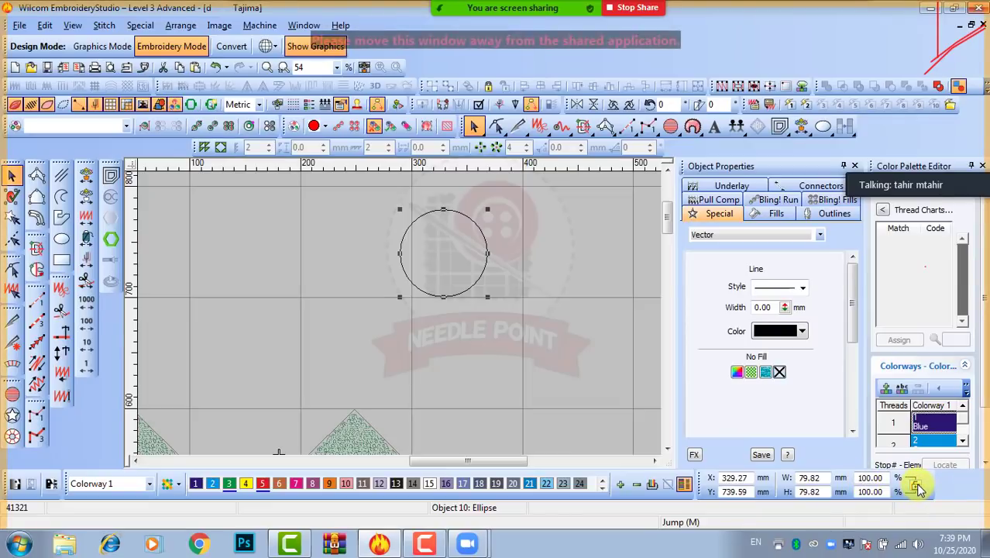
Try setting only the circle's width to 50 mm with its proportions unlocked, and undo the resize
double_click(821, 477)
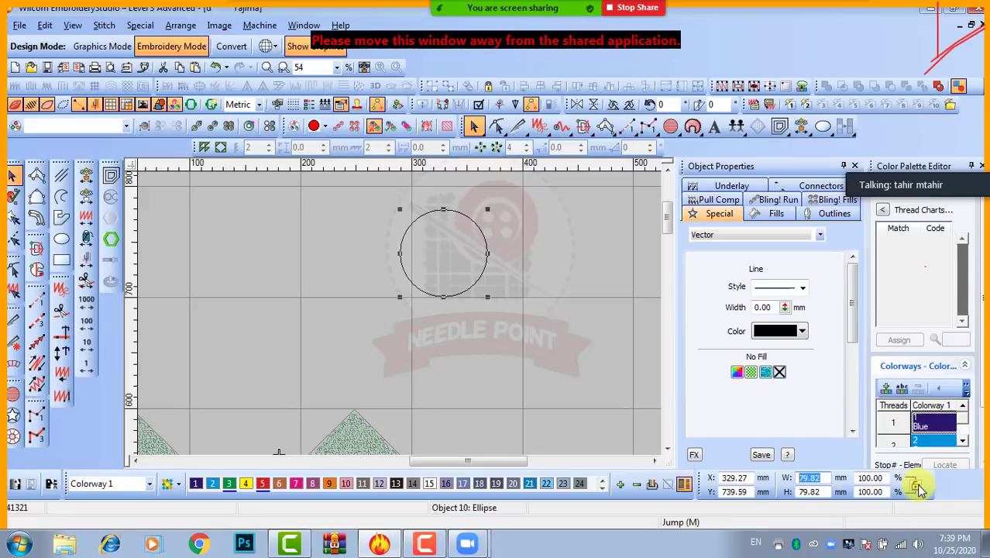
type("50")
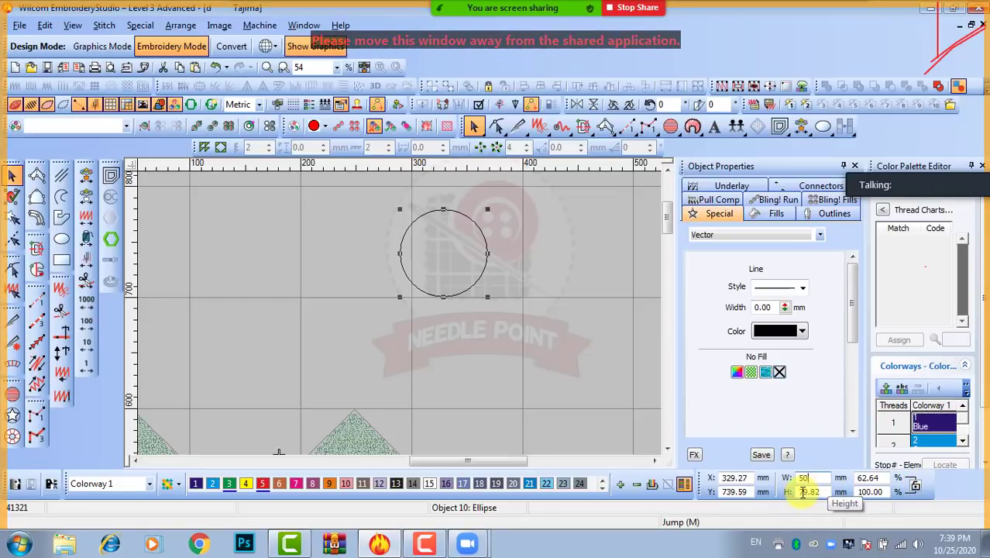
key("Return")
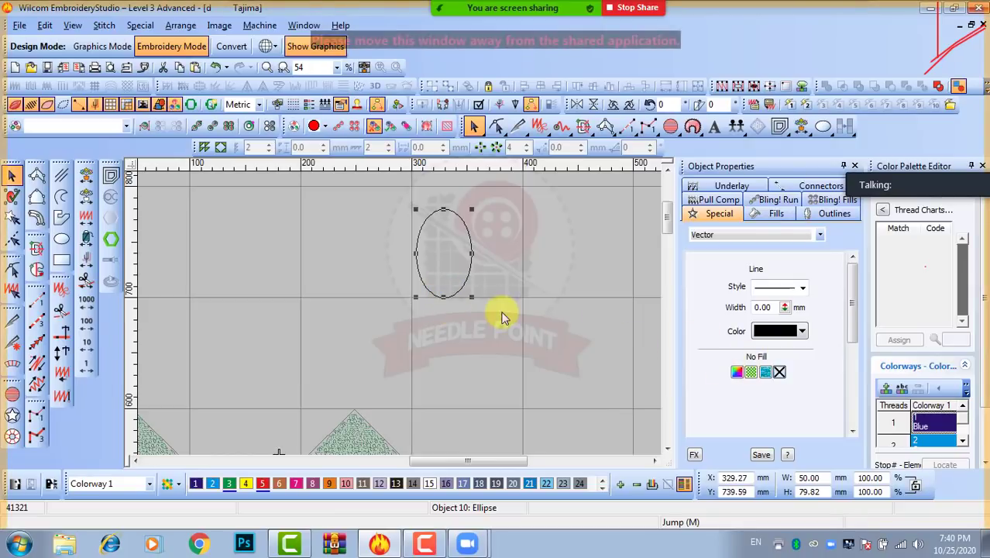
key("ctrl+z")
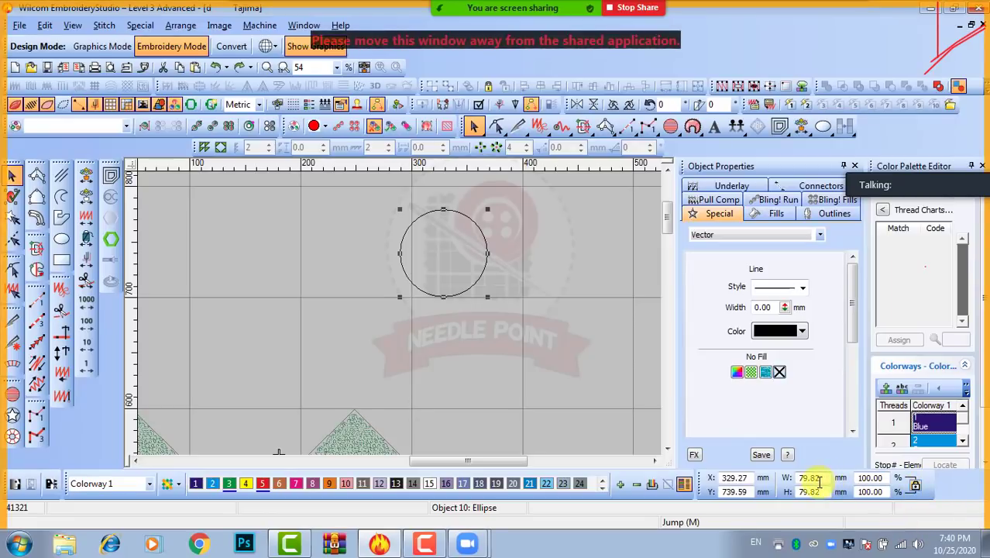
Resize the circle to 50 mm high with its width and height locked in proportion
left_click_drag(821, 492, 807, 493)
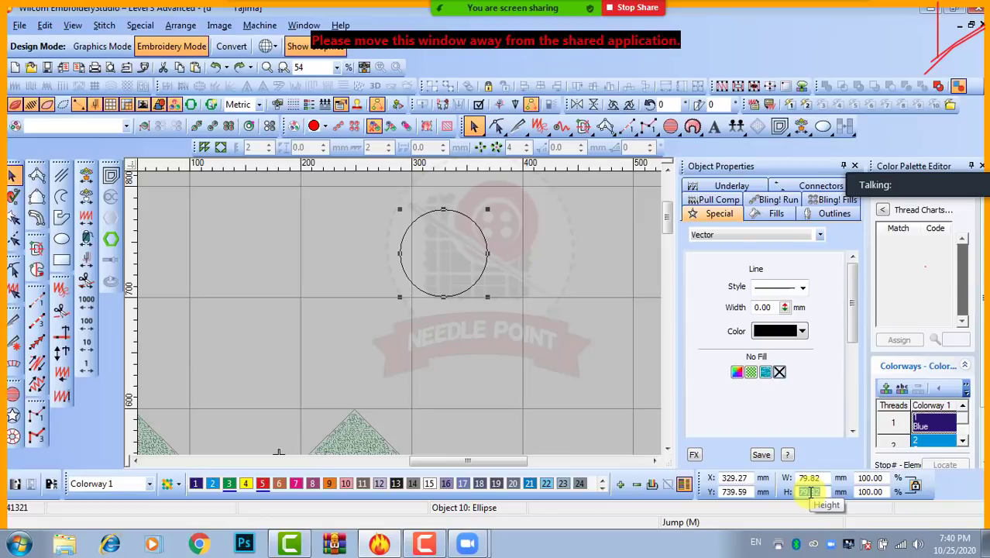
type("50")
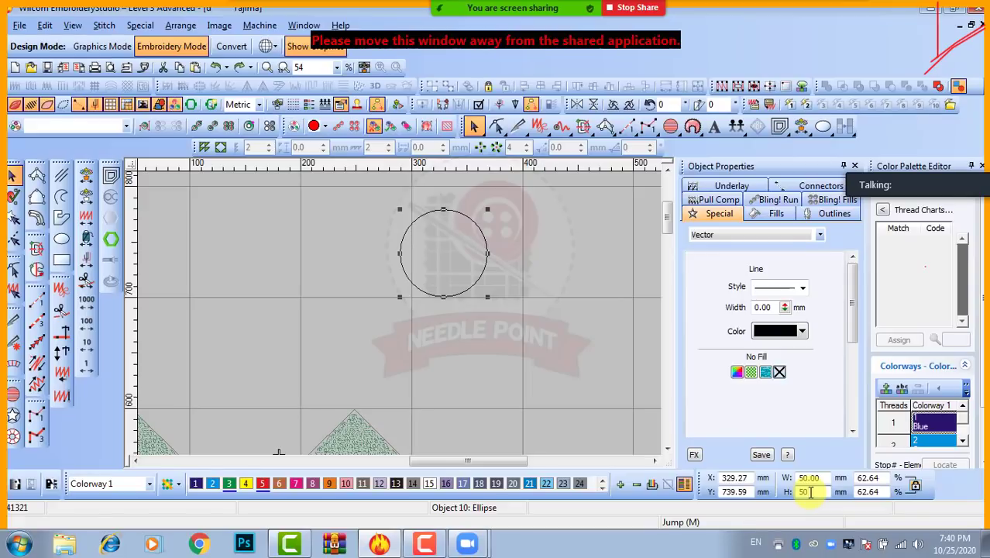
key("Return")
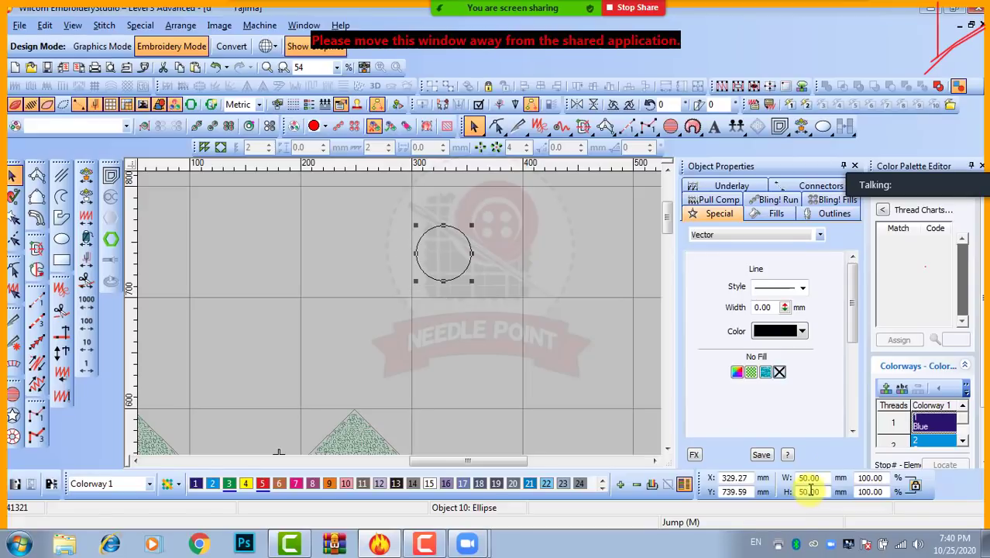
Add a vertical guide line, align it exactly with the circle's top midpoint, and deselect the circle
scroll(398, 316, "up", 4)
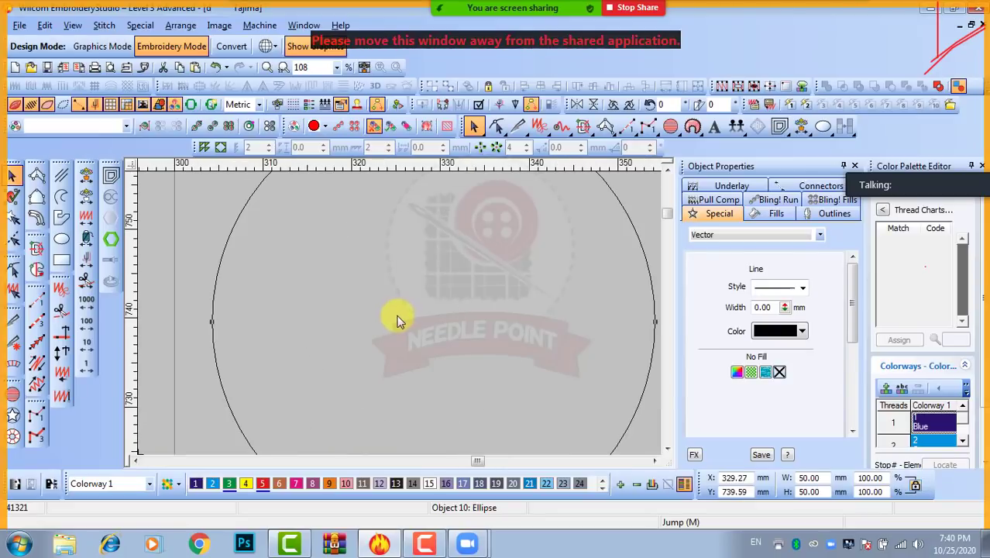
scroll(398, 317, "down", 3)
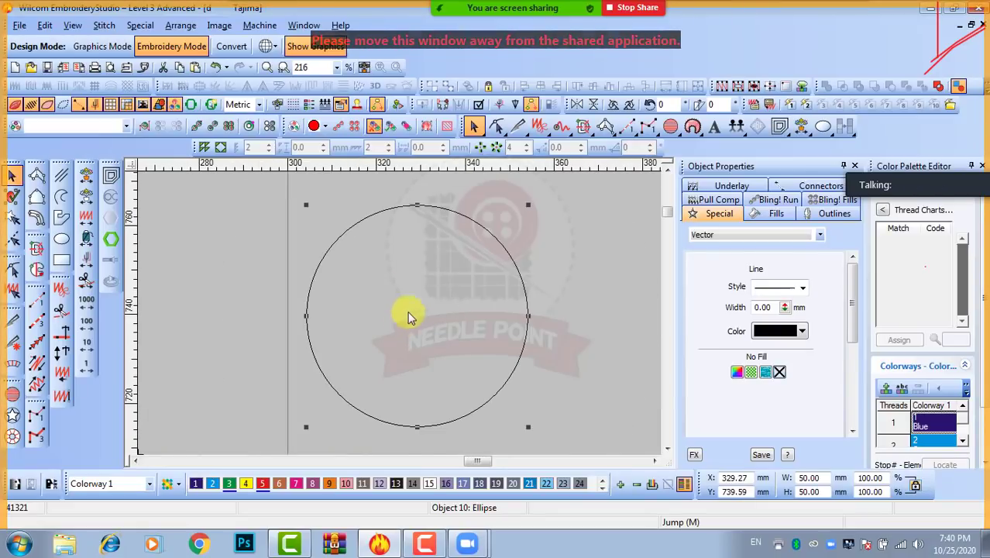
left_click(415, 160)
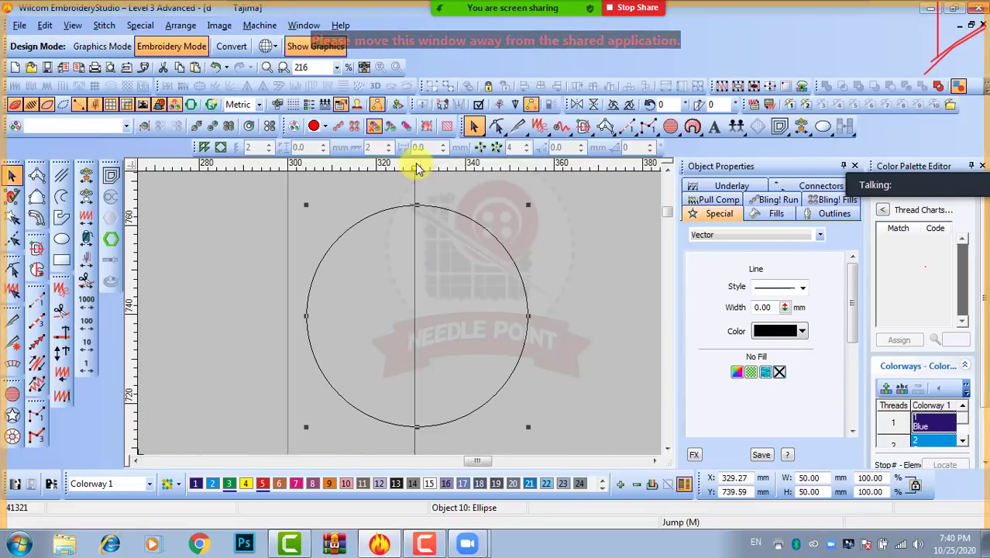
scroll(414, 217, "up", 2)
scroll(404, 276, "up", 3)
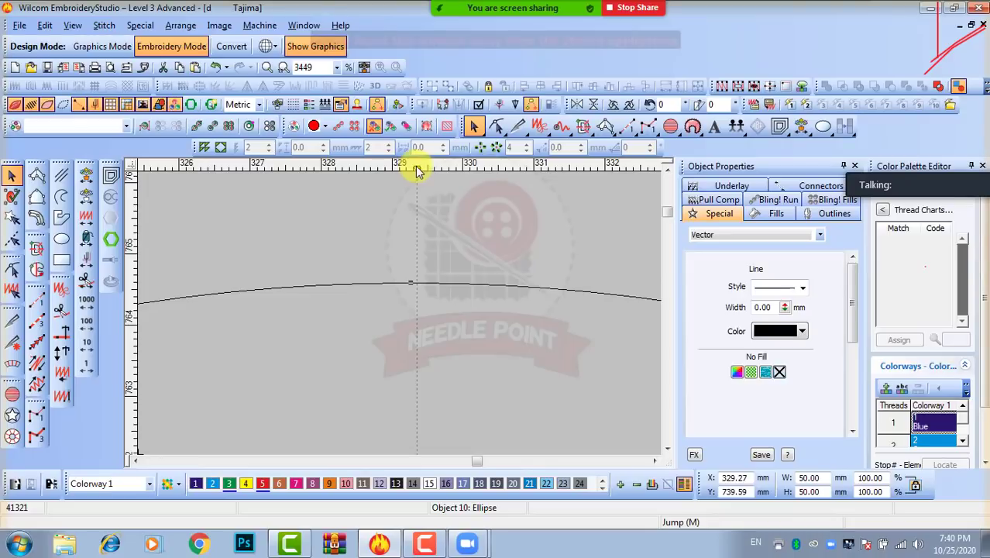
left_click_drag(416, 167, 411, 179)
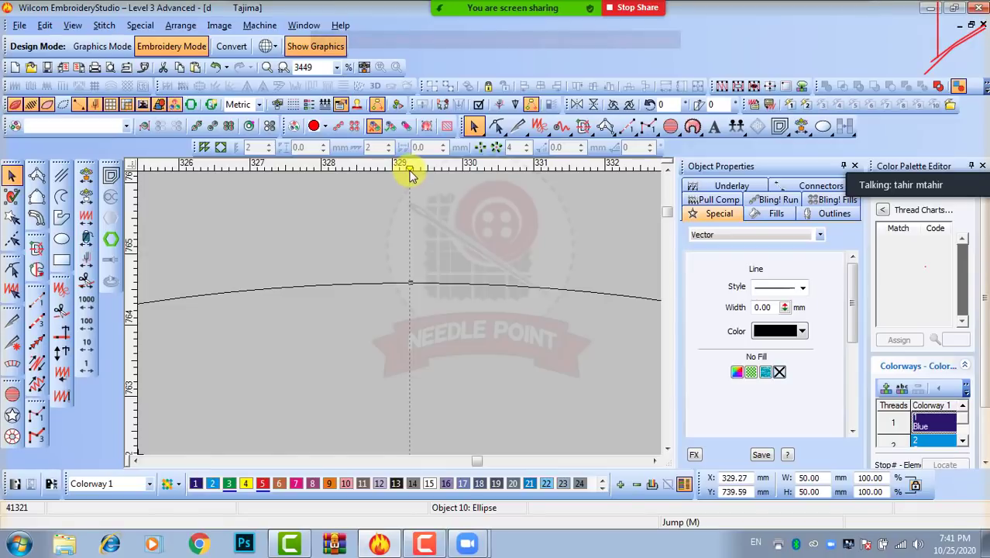
left_click_drag(409, 165, 410, 170)
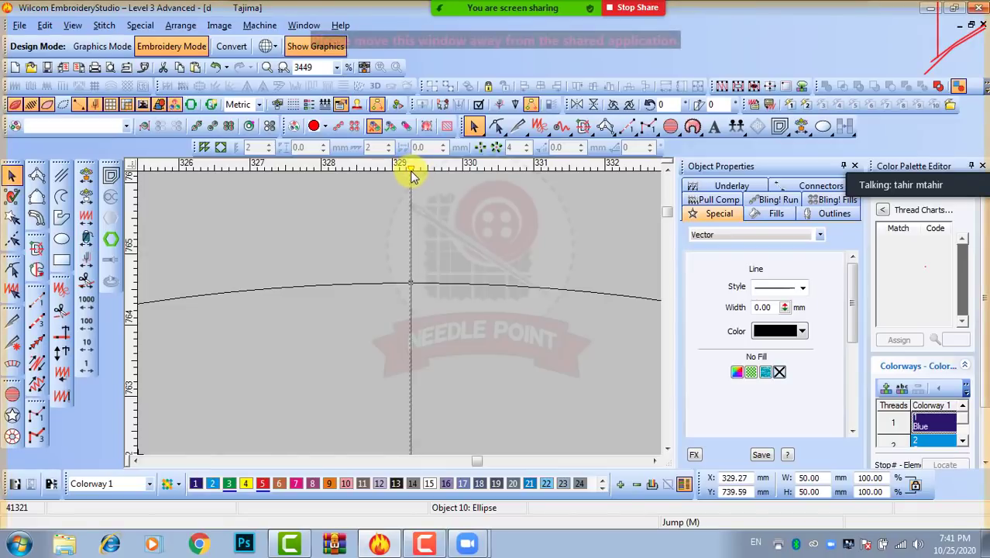
key("Escape")
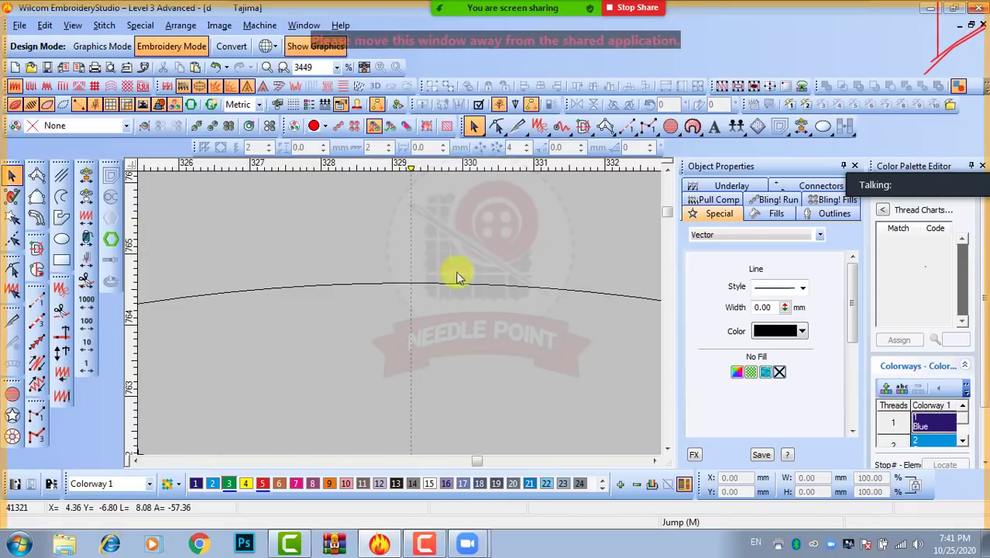
Select the circle and add a horizontal guide line aligned exactly with its left midpoint
scroll(402, 305, "down", 5)
scroll(348, 379, "up", 2)
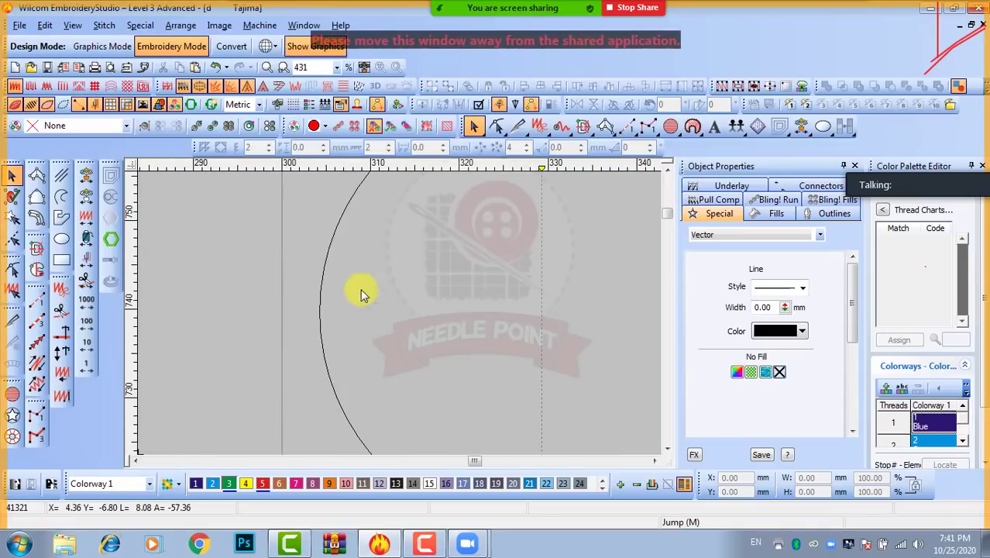
left_click(327, 247)
scroll(303, 332, "up", 6)
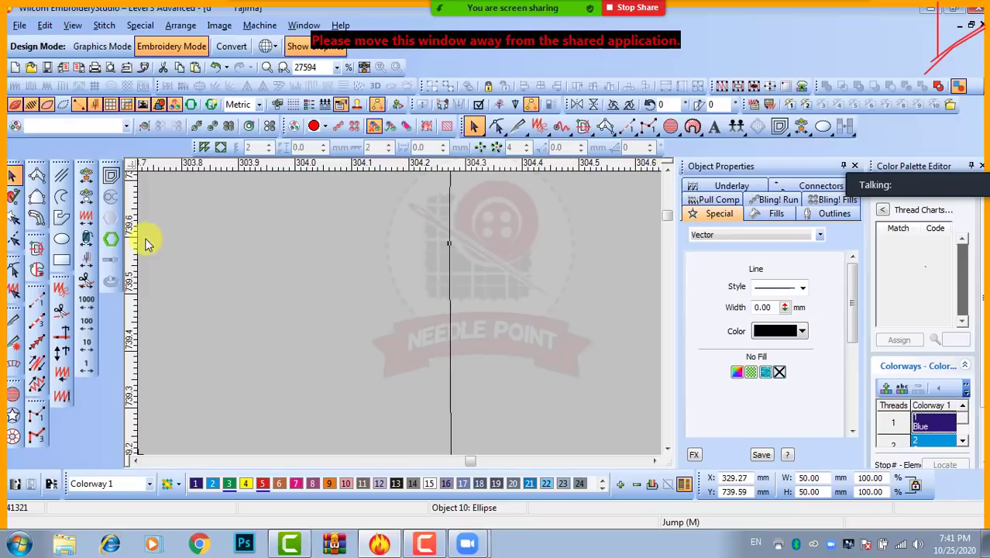
left_click_drag(129, 229, 133, 243)
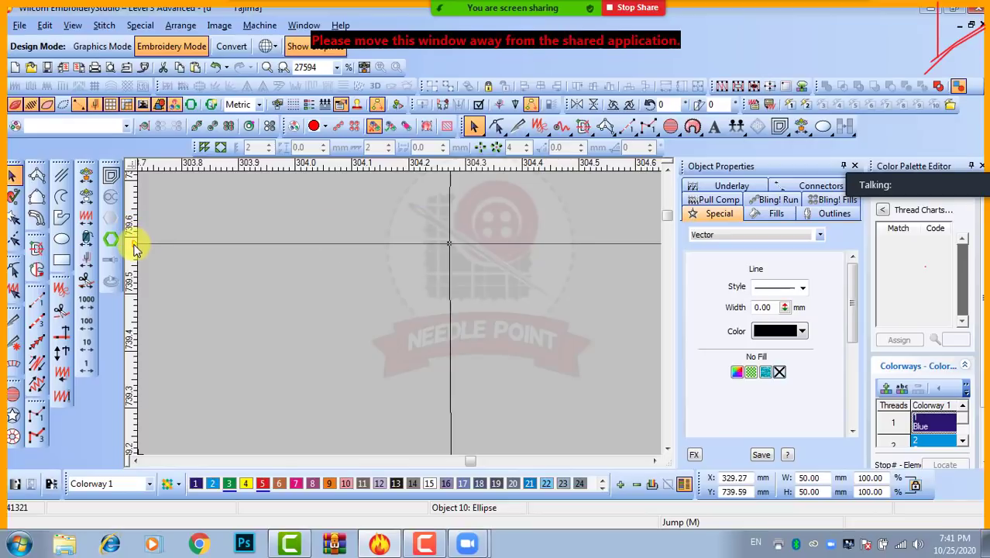
scroll(275, 257, "down", 10)
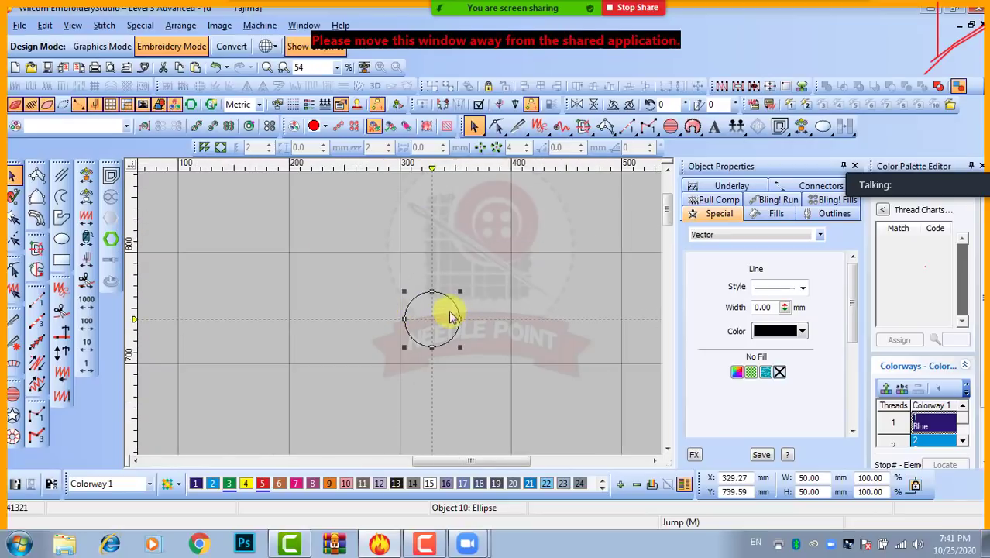
Examine where the two guide lines cross at the circle's center, checking the circle selected and deselected
scroll(422, 312, "up", 3)
left_click(437, 316)
scroll(321, 347, "down", 2)
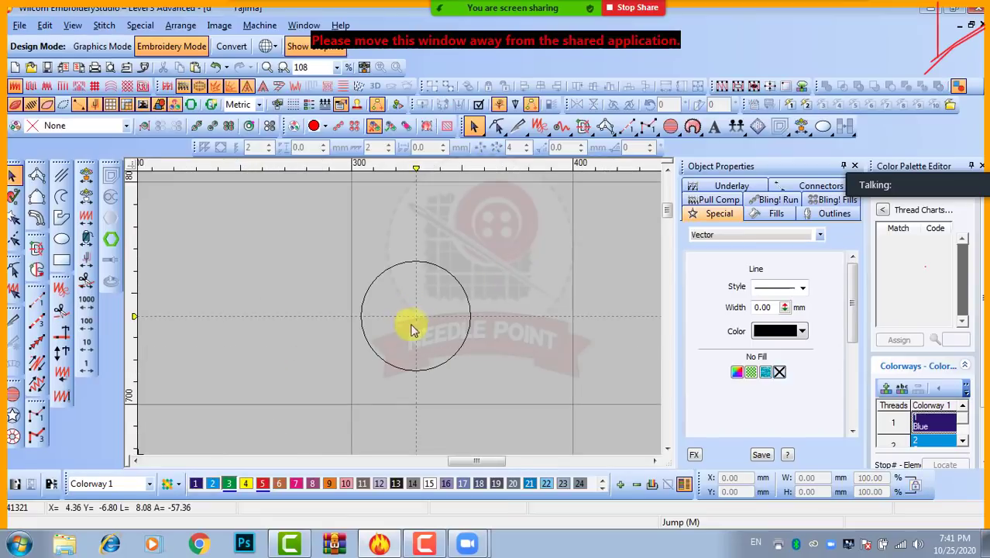
scroll(411, 324, "up", 4)
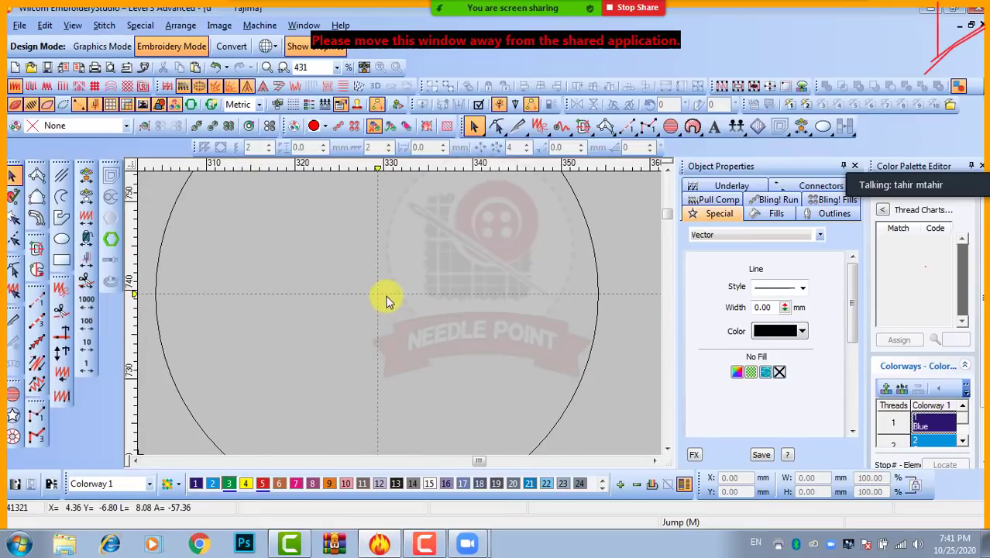
scroll(380, 297, "down", 2)
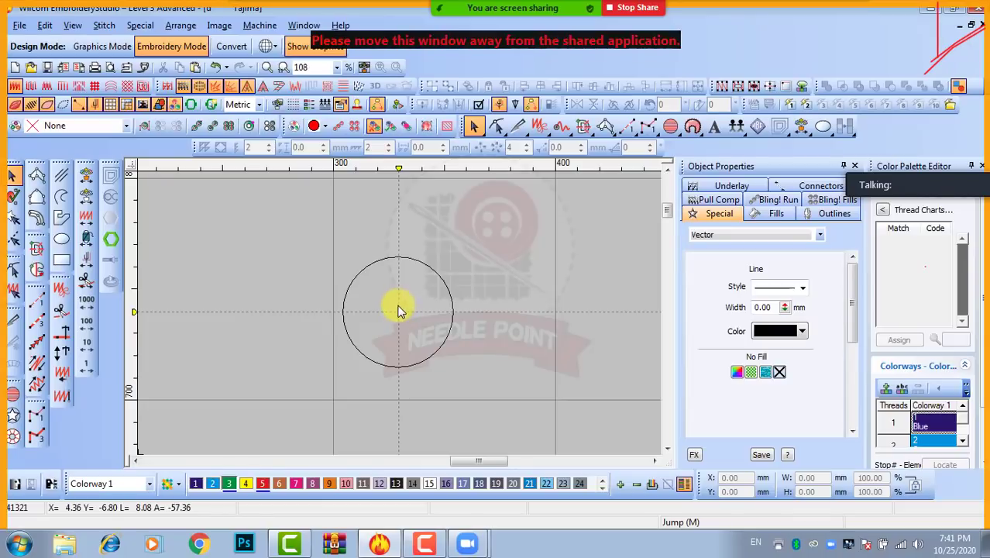
left_click(416, 266)
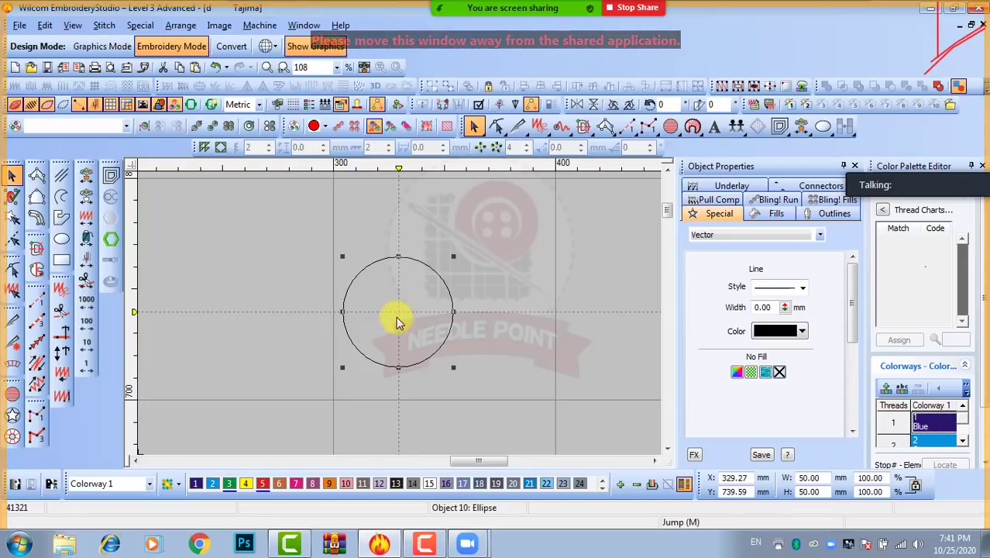
scroll(398, 319, "up", 3)
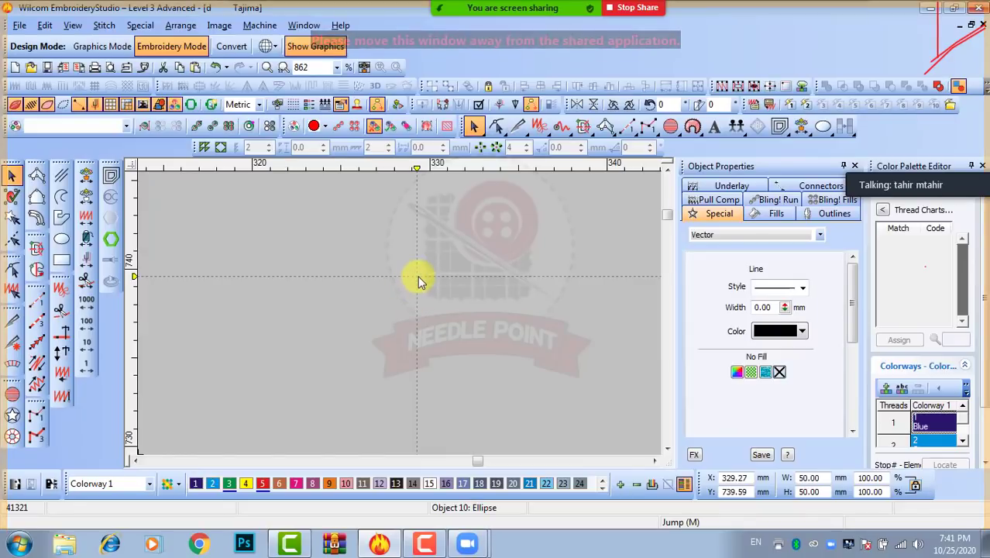
scroll(418, 277, "down", 2)
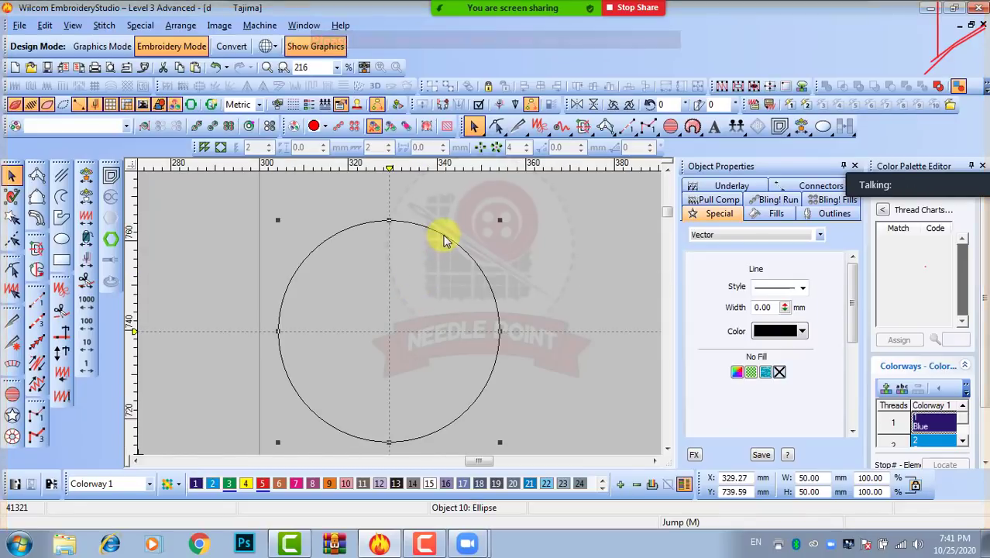
left_click(438, 256)
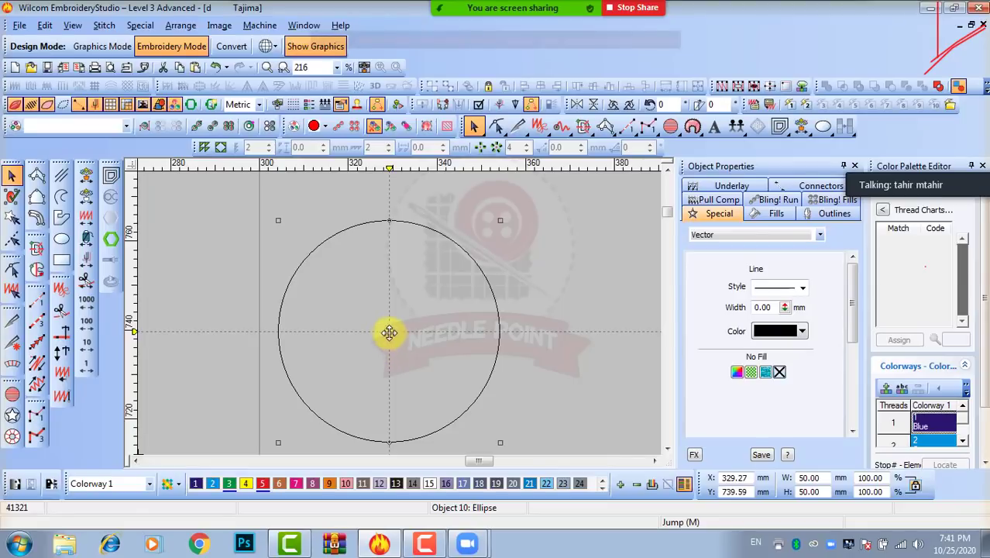
left_click(447, 235)
left_click(556, 264)
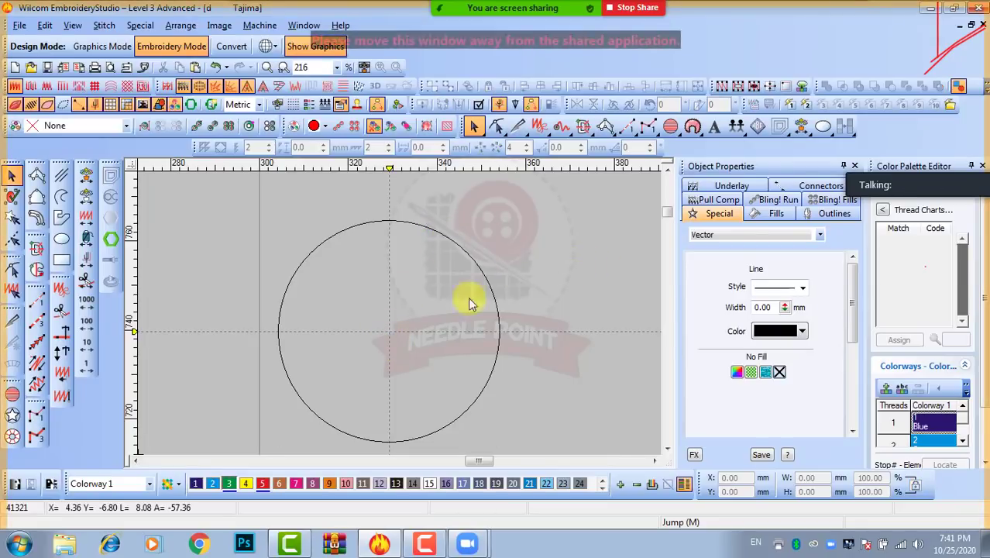
Duplicate the 50 mm circle and scale the copy about its center to about 12 mm in diameter
left_click(458, 248)
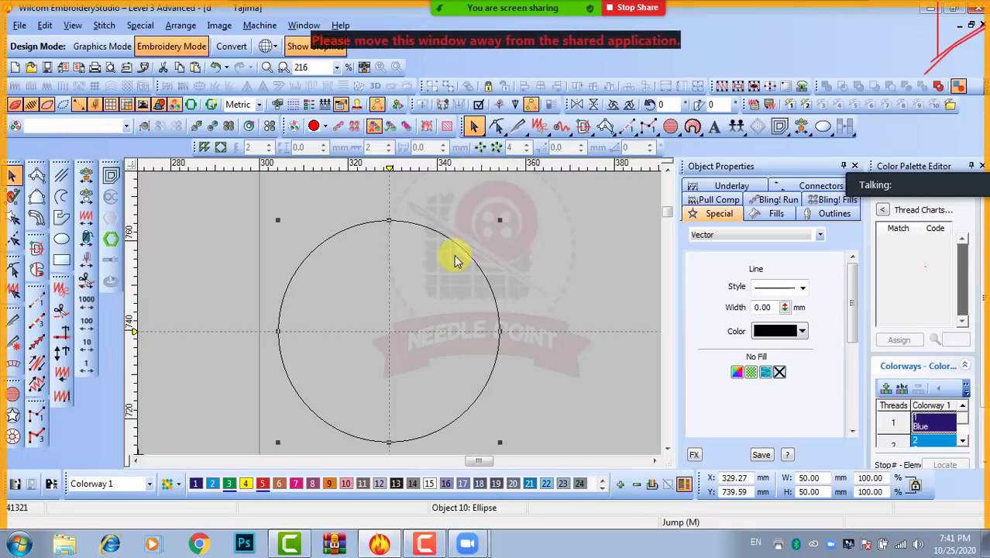
key("ctrl+d")
left_click_drag(499, 220, 416, 295)
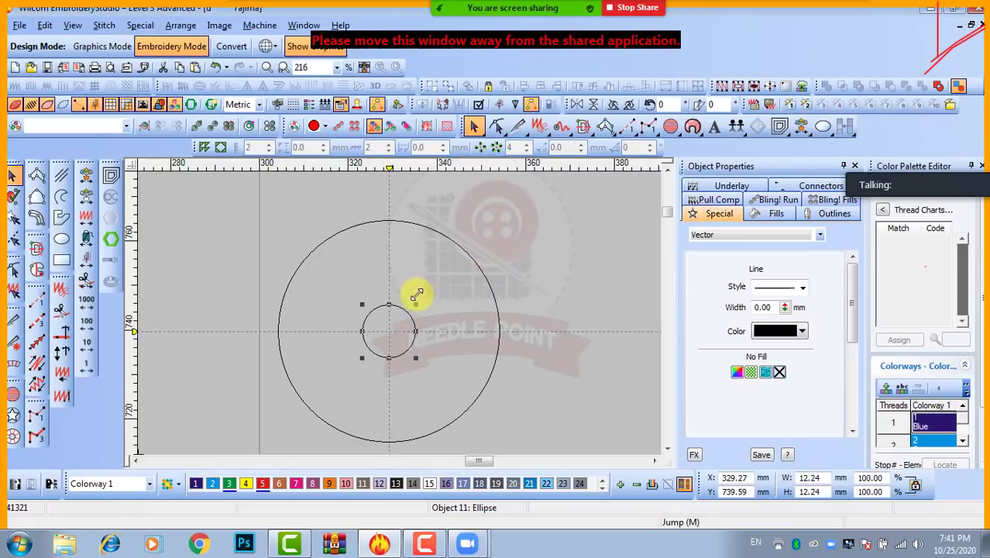
left_click(533, 263)
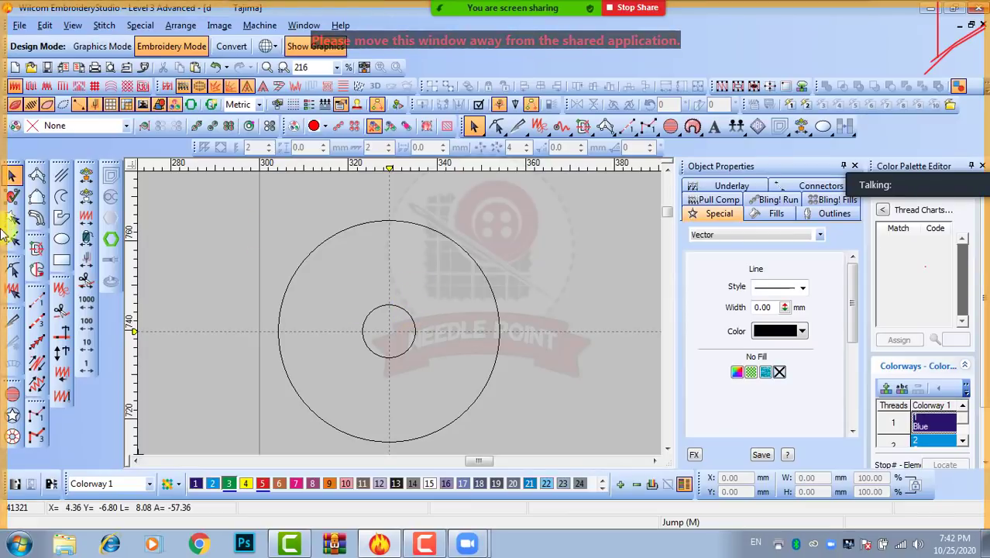
Draw an open half-petal outline about 9.5 mm wide and 19 mm high, from the vertical guide near the large circle's top to the small circle
left_click(60, 203)
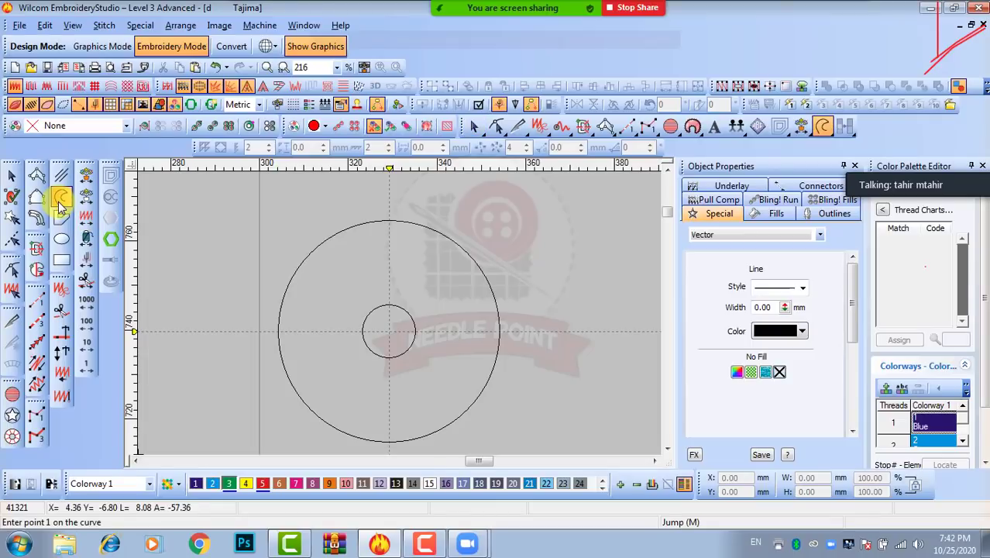
left_click(389, 235)
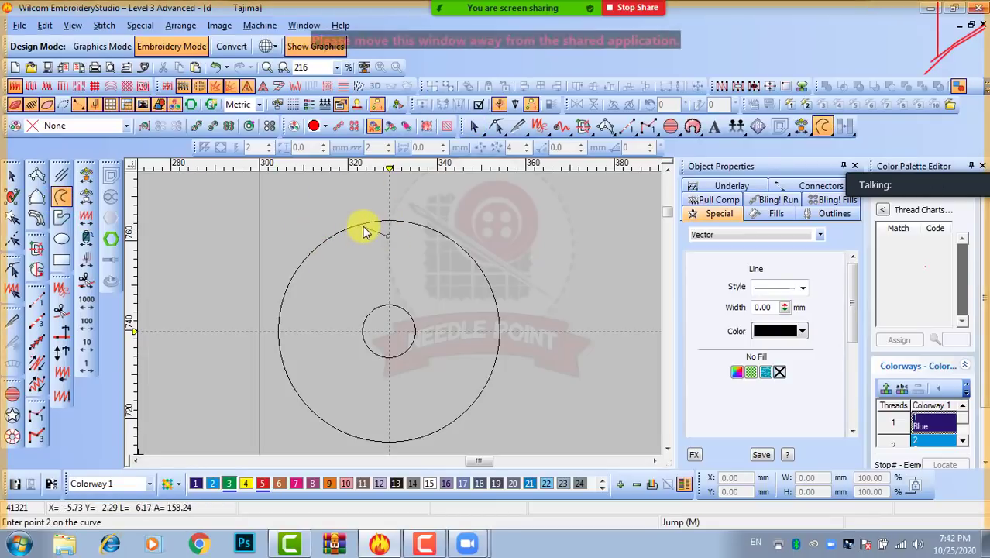
left_click(363, 226)
left_click(346, 249)
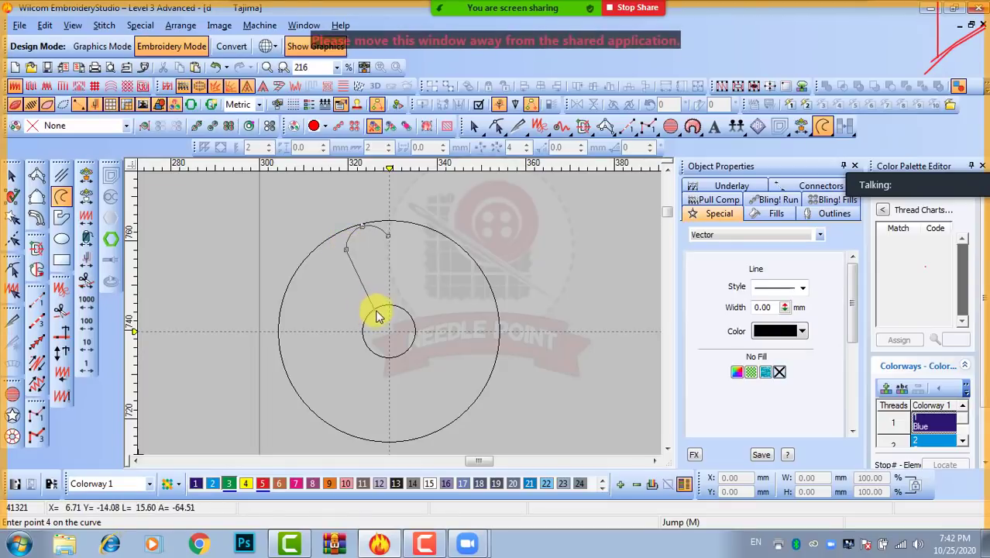
left_click(376, 312)
key("Return")
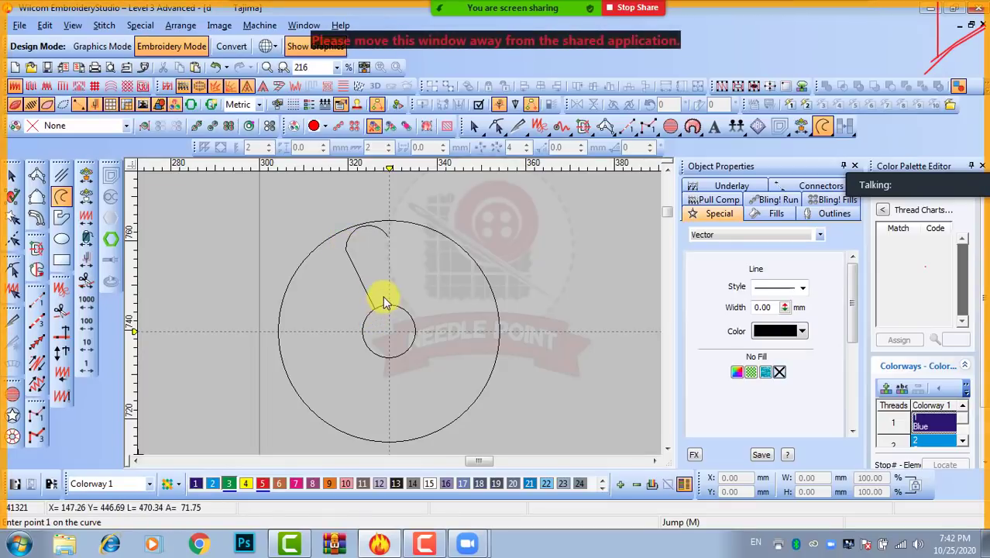
Select the half-petal outline and mirror a copy of it across the vertical guide line to form a whole petal
left_click(12, 176)
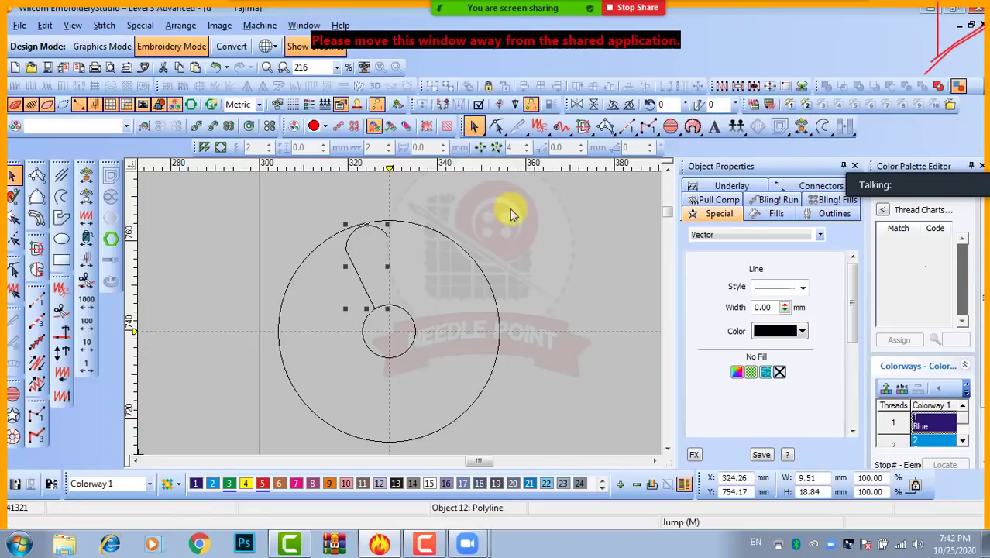
left_click(576, 106)
mouse_move(419, 250)
left_mouse_down()
mouse_move(432, 248)
mouse_move(411, 252)
left_mouse_up()
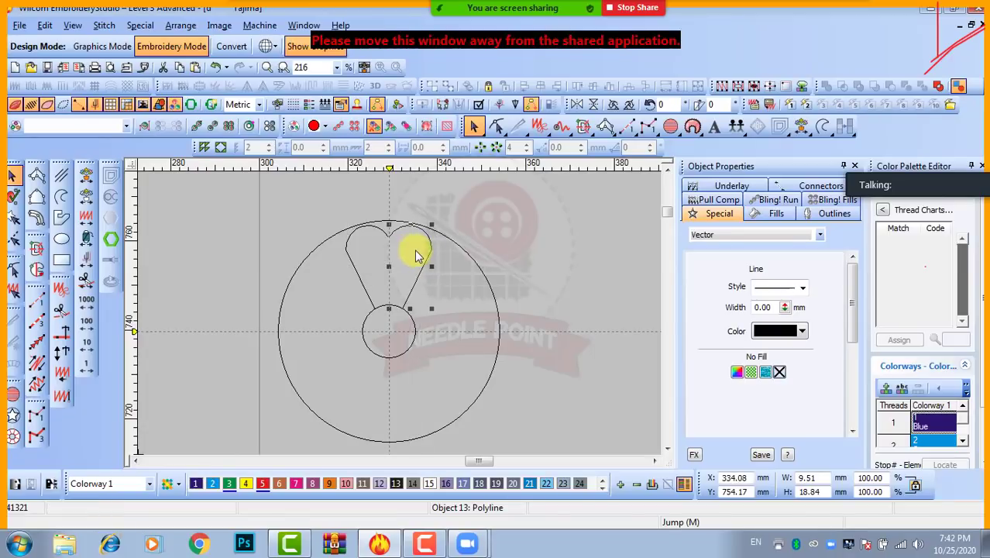
Select both half-petal outlines together and group them into one petal object
left_click(361, 283, "ctrl")
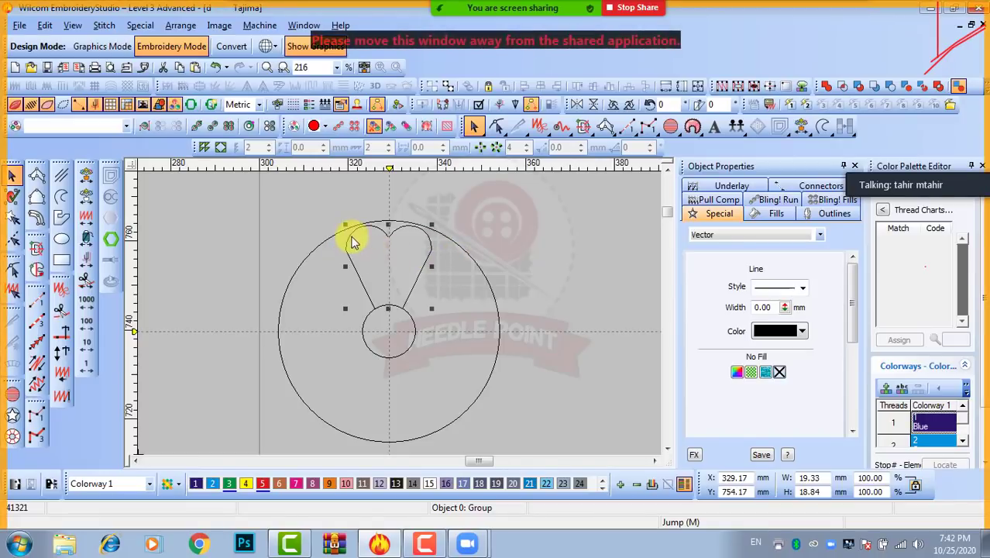
left_click(504, 206)
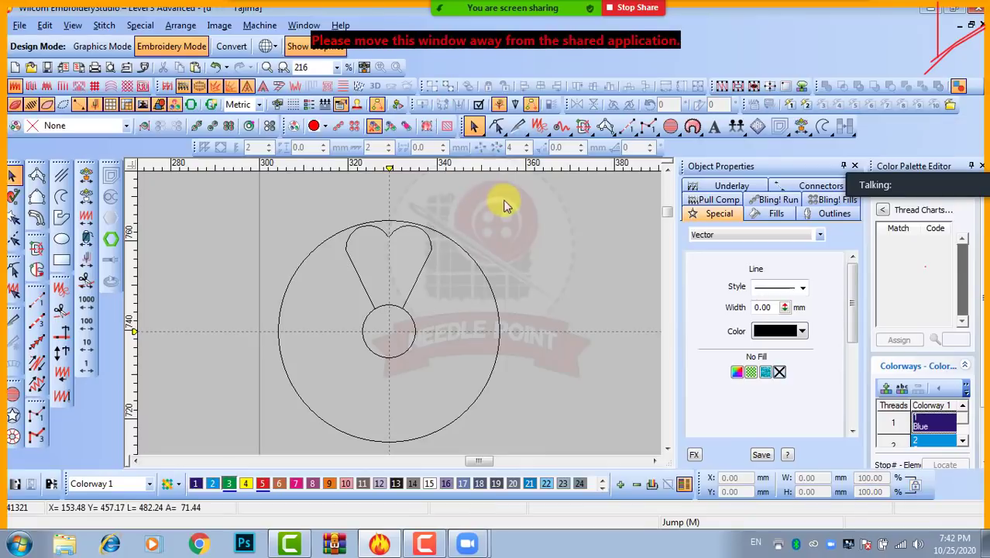
left_click(425, 269)
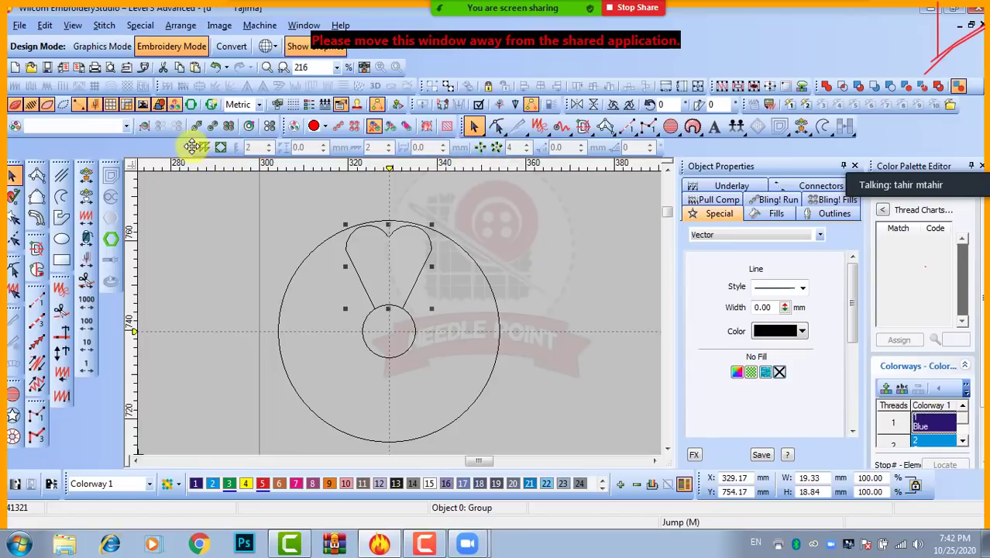
Undock the Mirror Merge toolbar and create a 5-point wreath of the grouped petal, centered where the two guide lines cross
left_click_drag(192, 146, 182, 167)
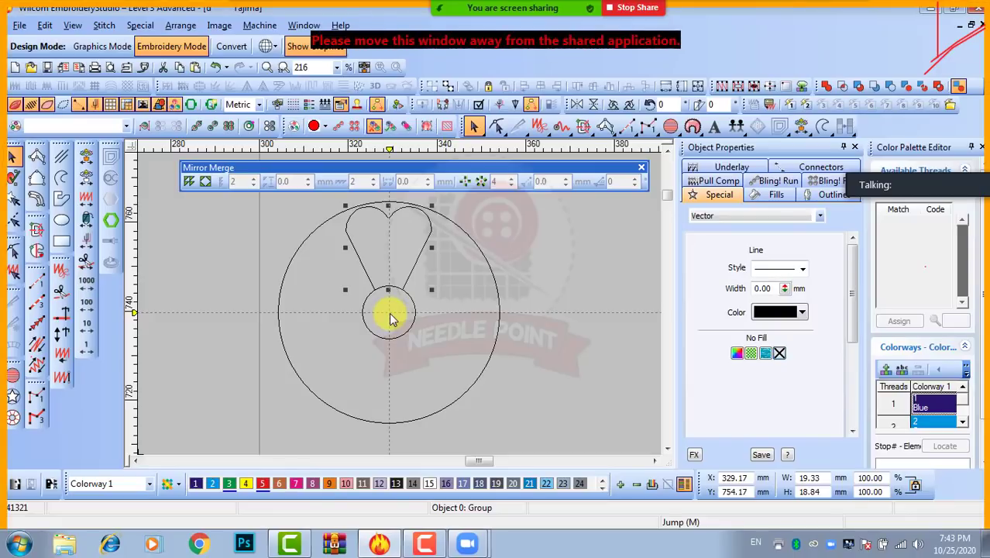
left_click(466, 183)
left_click(515, 184)
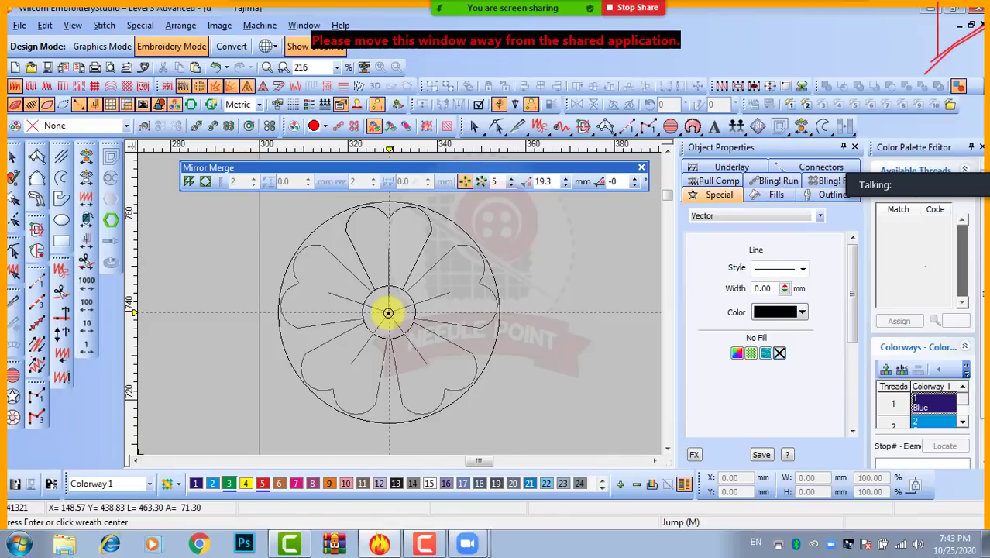
scroll(387, 313, "up", 10)
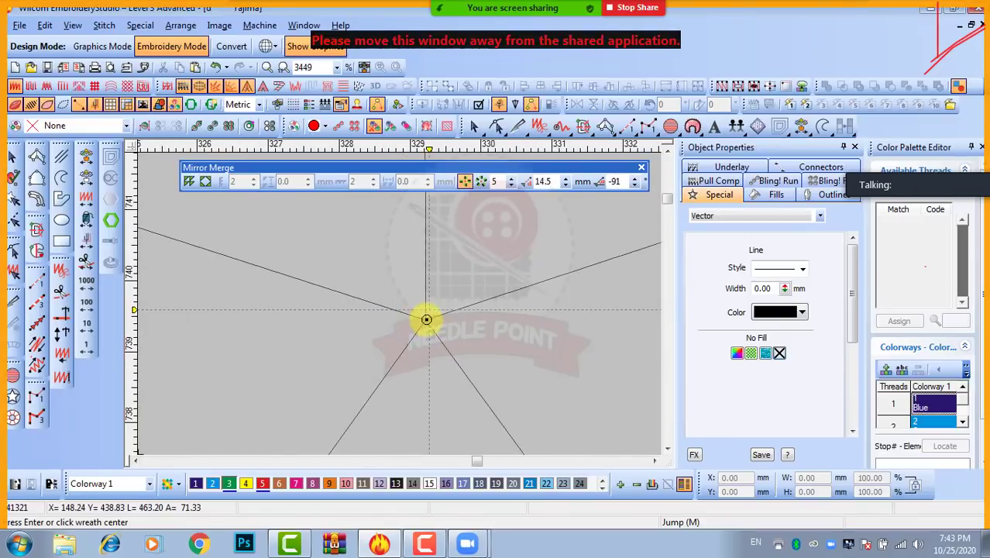
scroll(418, 279, "up", 7)
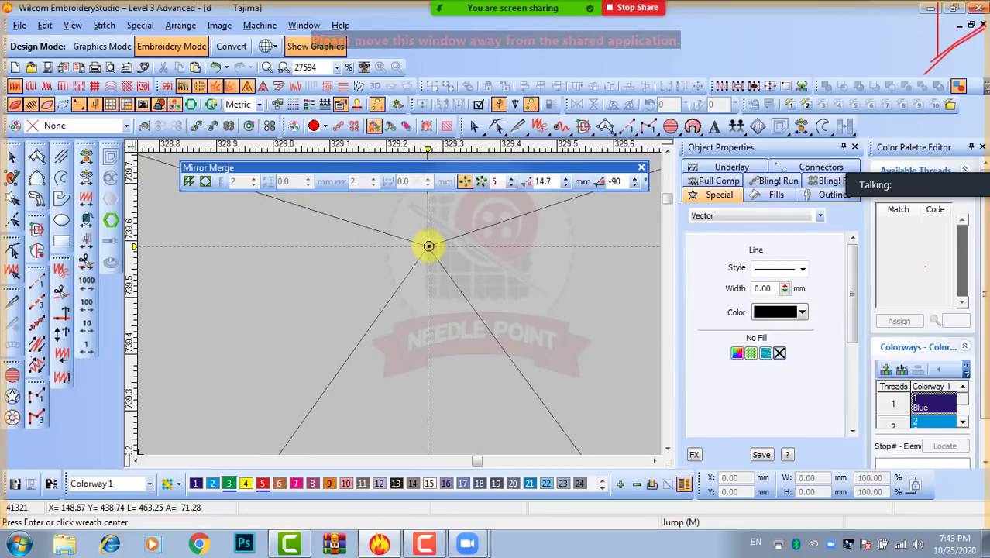
left_click(427, 246)
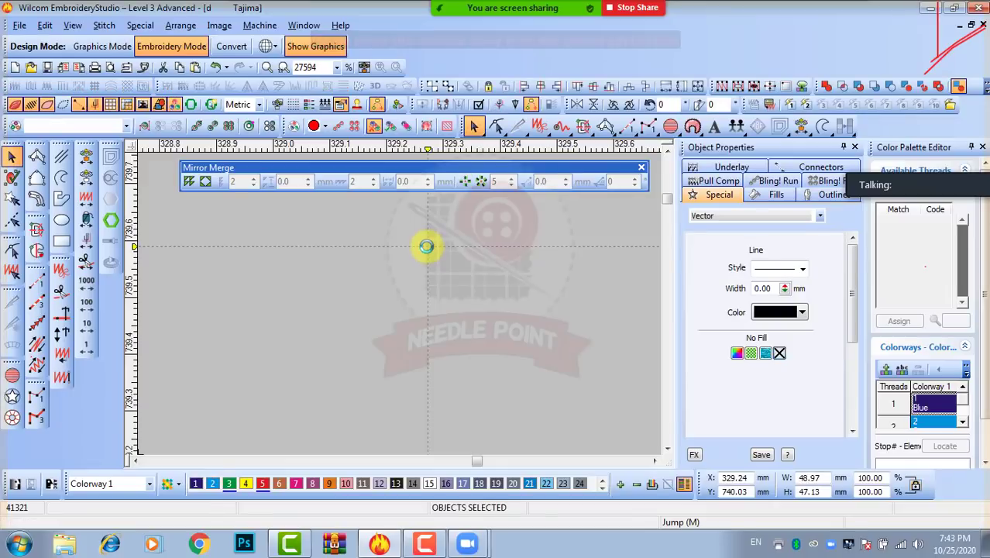
scroll(397, 302, "down", 7)
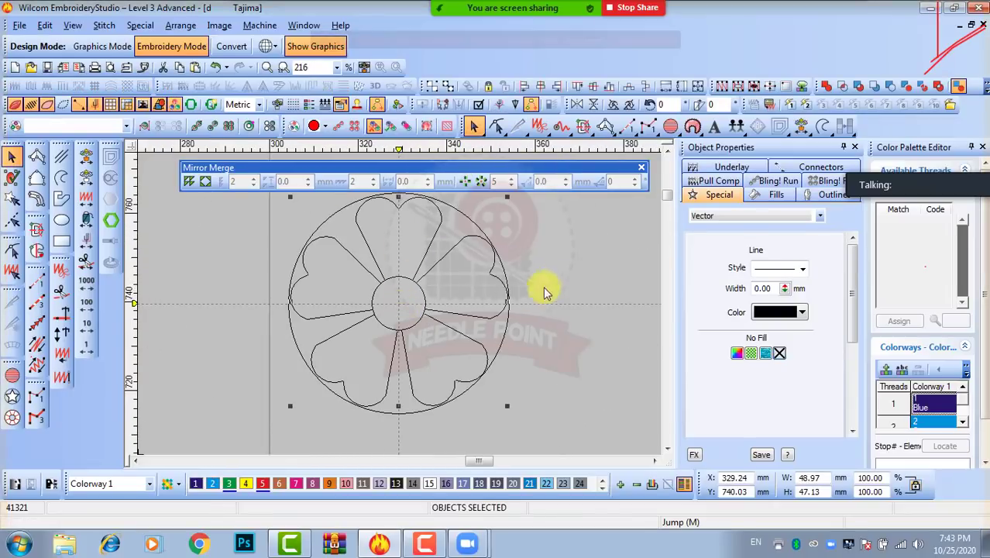
key("Escape")
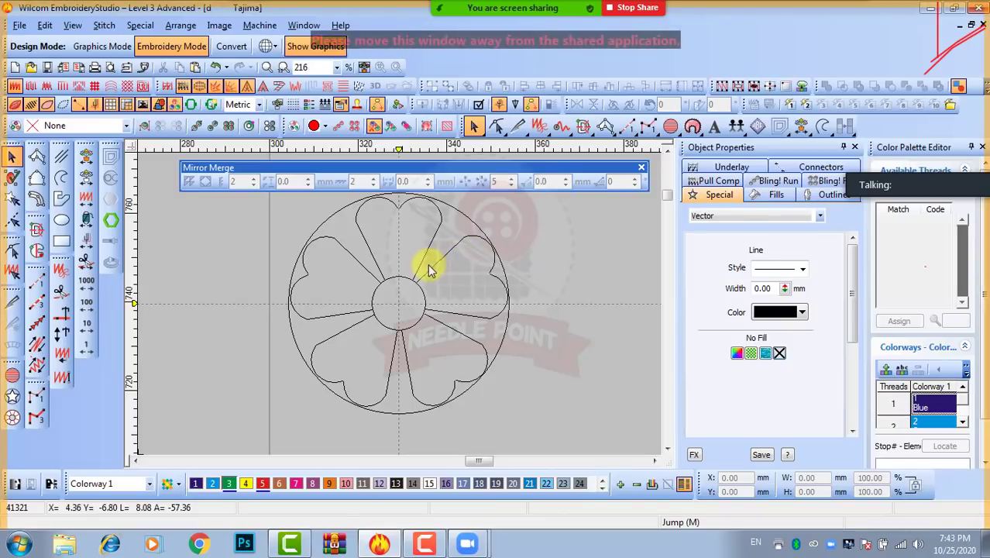
Select the whole flower with its circles and place a duplicate beside it on the right, level with the original
scroll(441, 262, "down", 2)
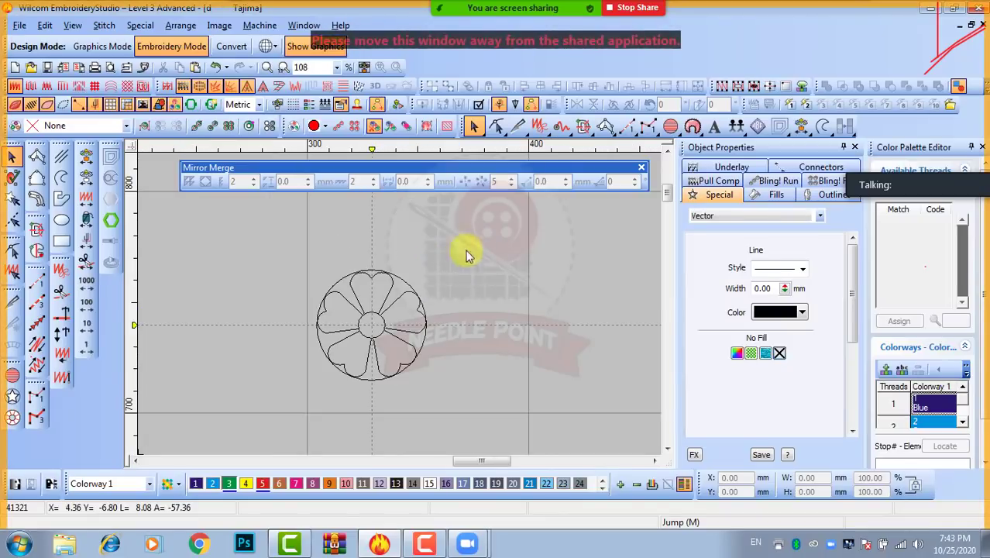
left_click_drag(466, 256, 255, 406)
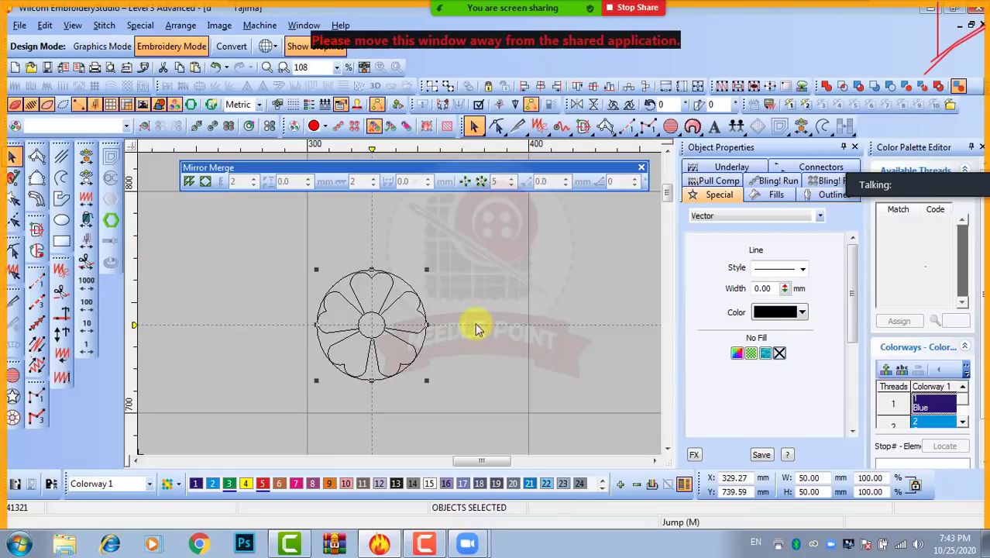
key("ctrl+d")
left_click(509, 317)
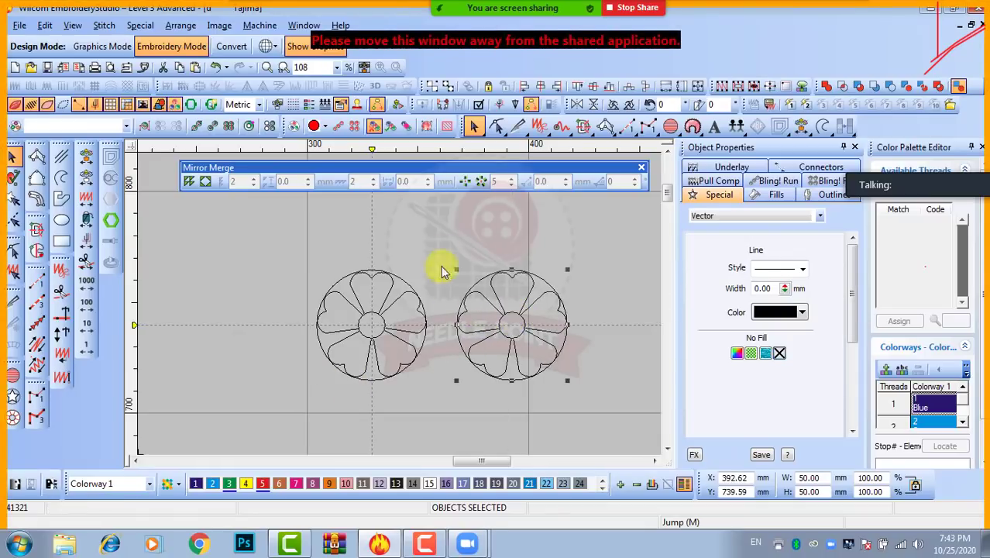
key("Escape")
Delete four petals from the duplicated flower, keeping only its uppermost petal and the two circles
left_click(486, 296)
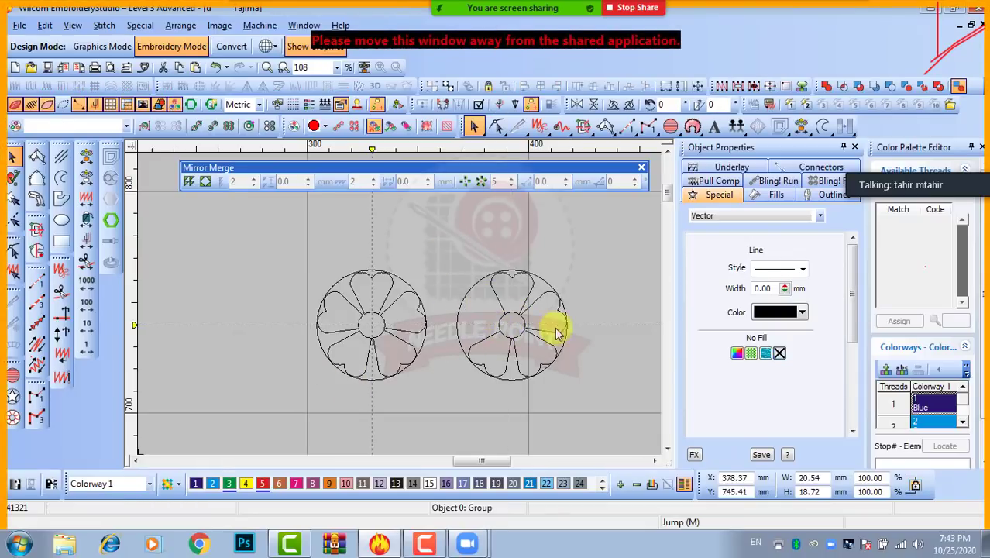
left_click(526, 344)
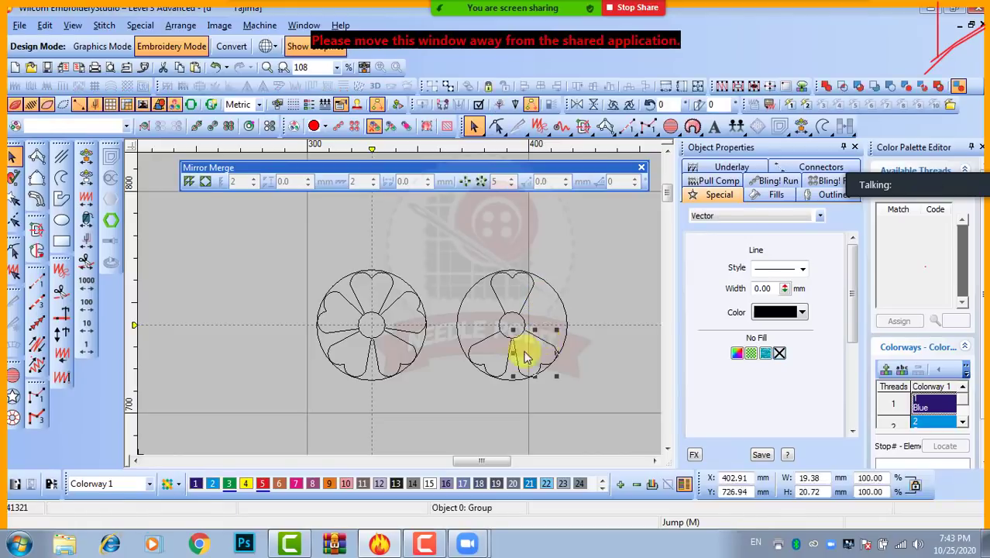
left_click(503, 362)
Place a vertical guide line through the center of the duplicate's small circle, aligned with the circle's lowest node
left_click(513, 331)
scroll(513, 331, "up", 3)
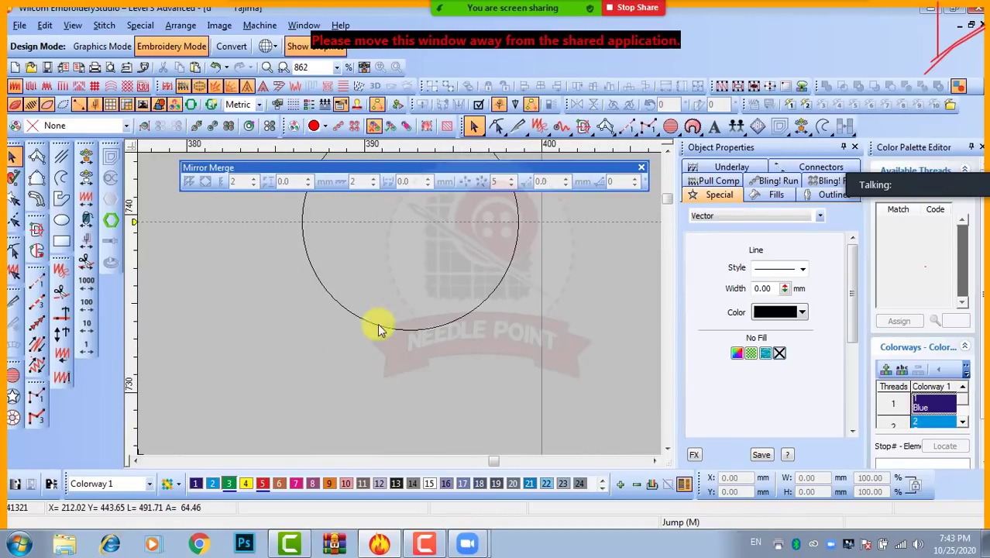
scroll(393, 341, "up", 3)
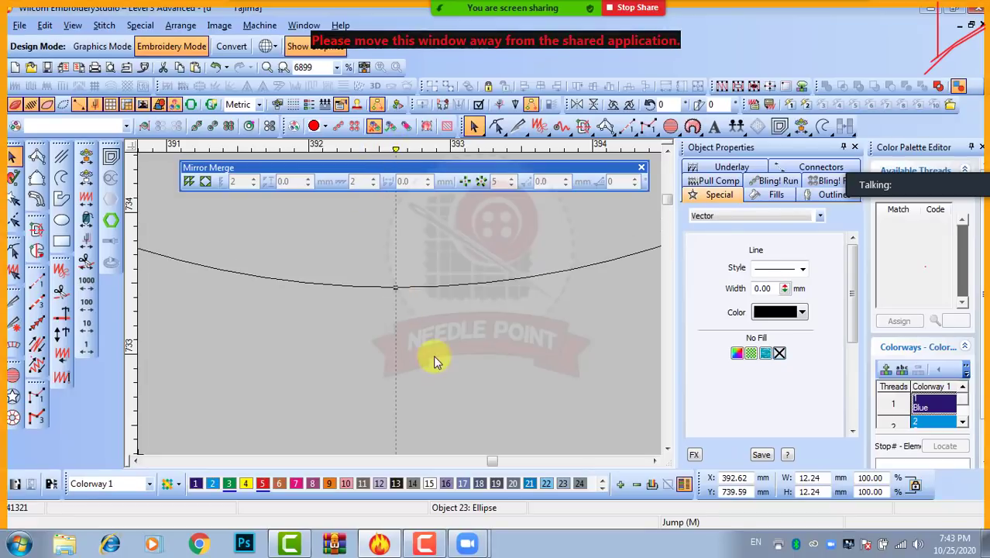
scroll(398, 302, "down", 9)
scroll(401, 308, "up", 3)
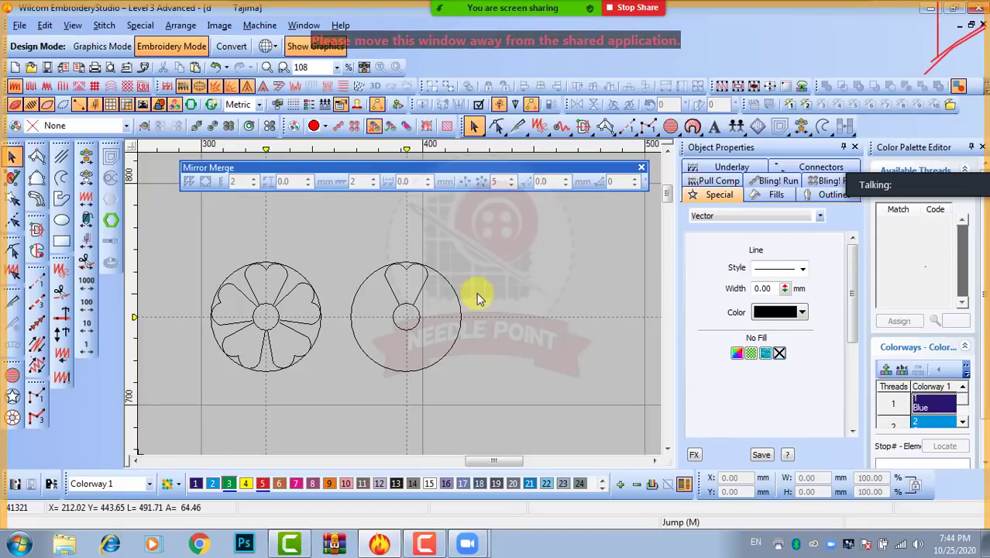
Repeat the duplicate's remaining petal with a 5-point Kaleidoscope centered where its guide lines cross
left_click(422, 292)
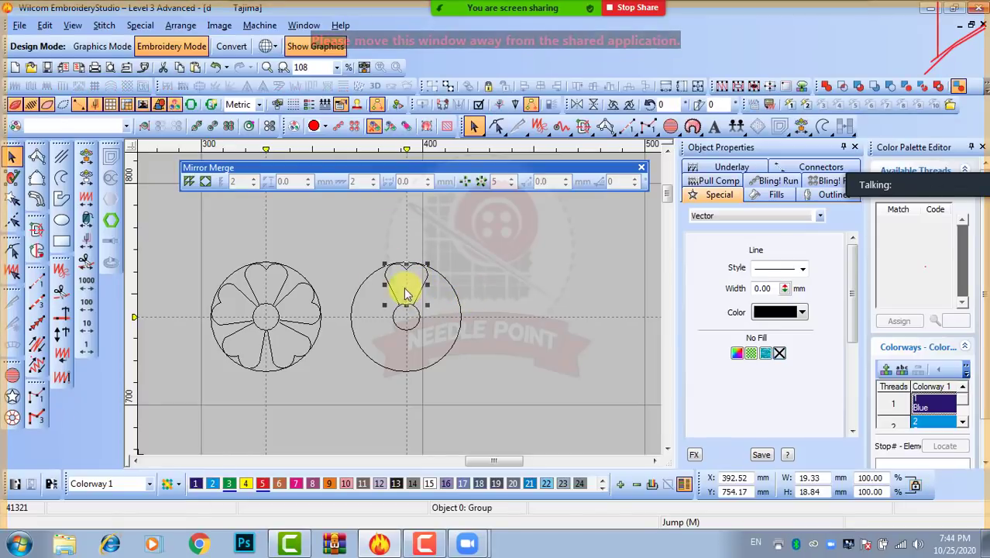
left_click(480, 182)
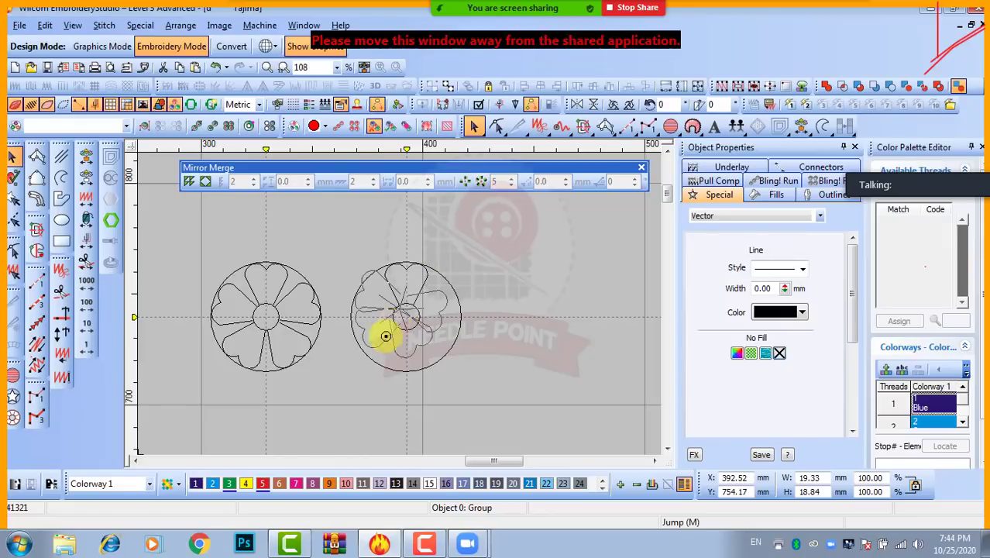
scroll(405, 314, "up", 4)
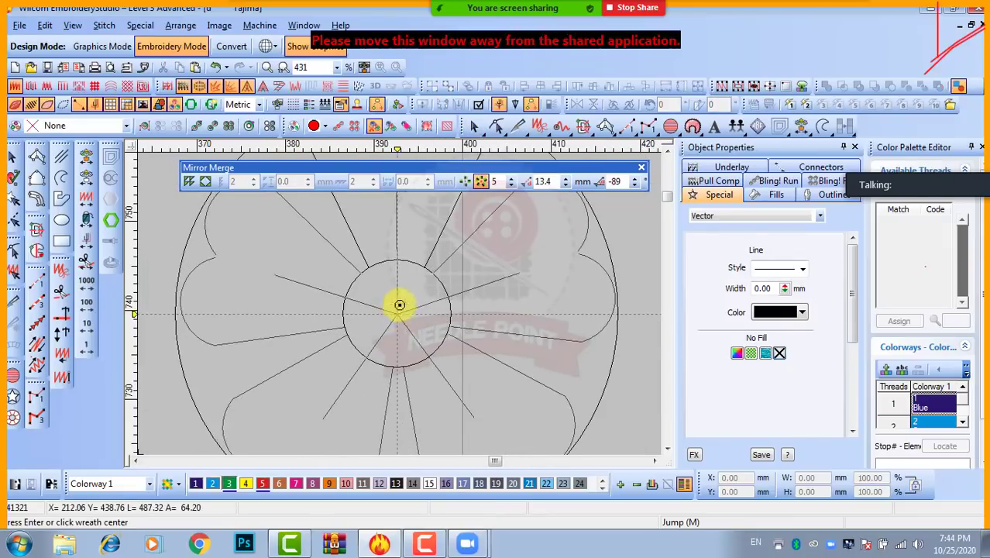
scroll(397, 302, "up", 4)
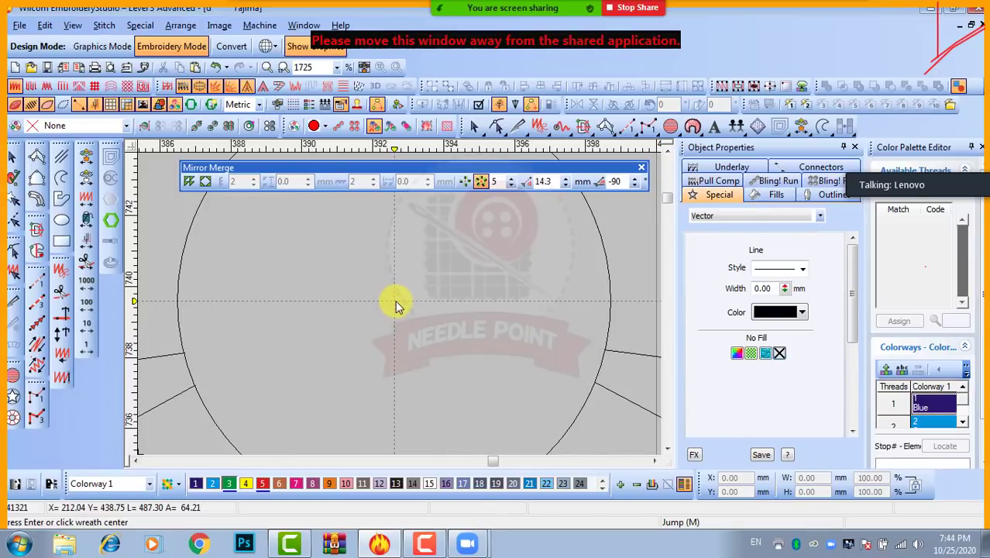
left_click(395, 300)
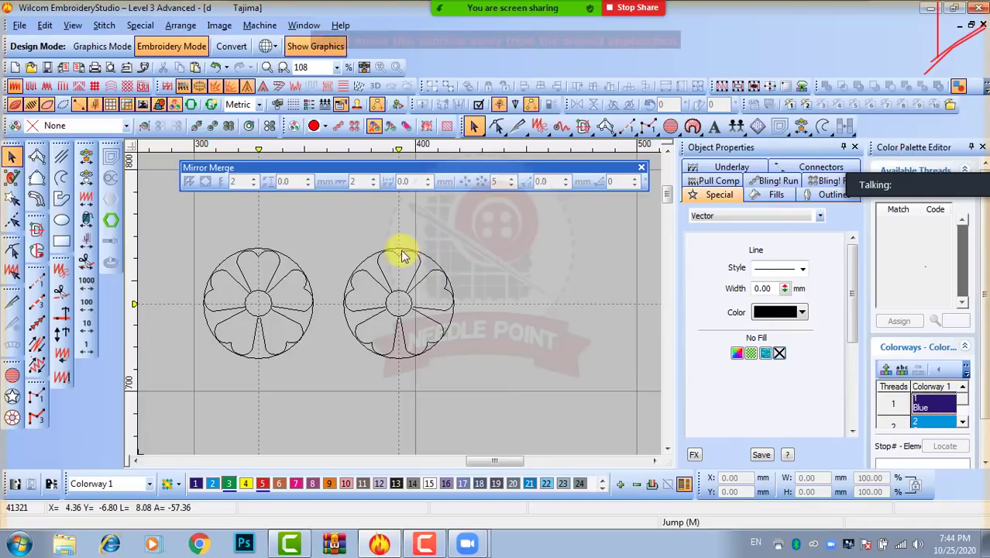
Place a duplicate of the original flower and its circles on its left, along the horizontal guide
left_click(276, 342)
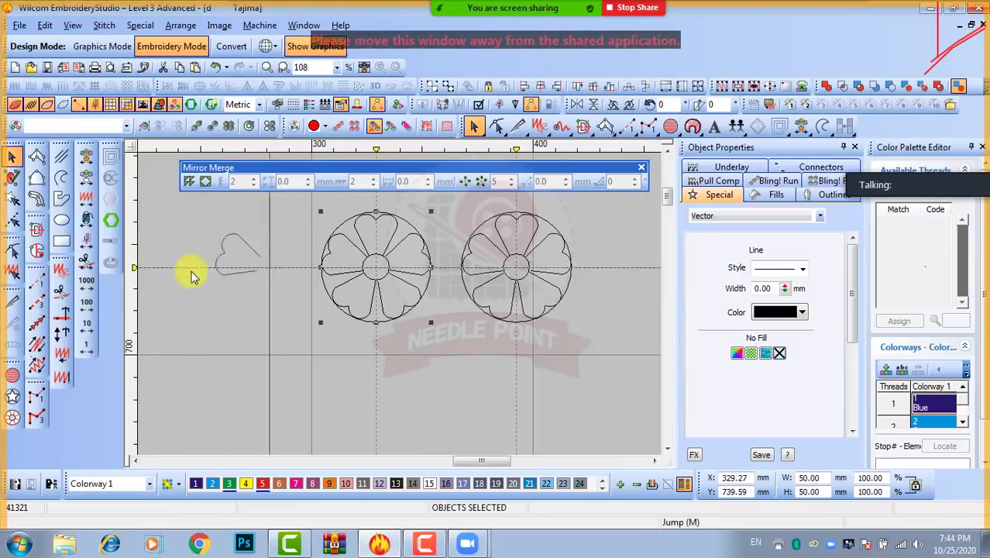
left_click(336, 390)
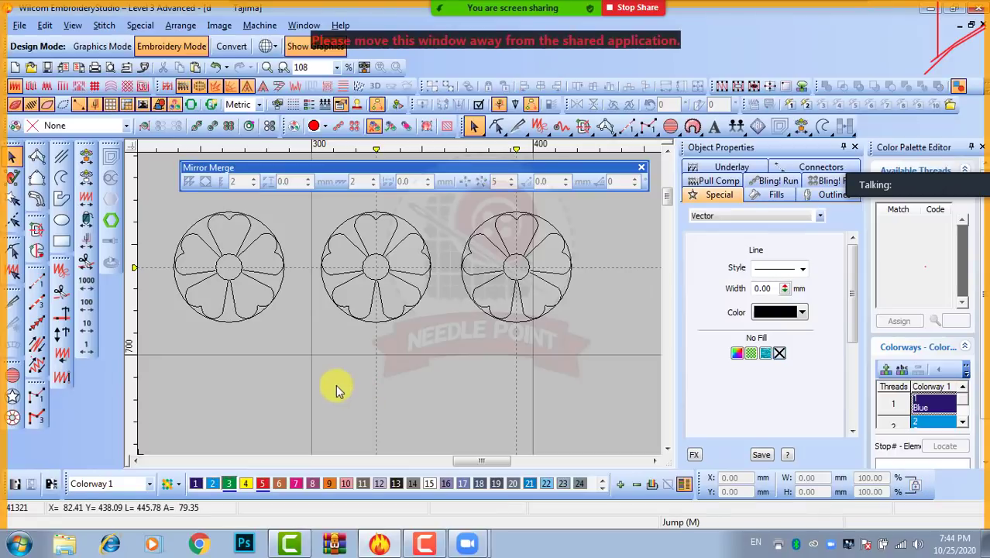
Delete all five petals of the middle flower, leaving only its two concentric circles
scroll(375, 227, "up", 2)
left_click(355, 324)
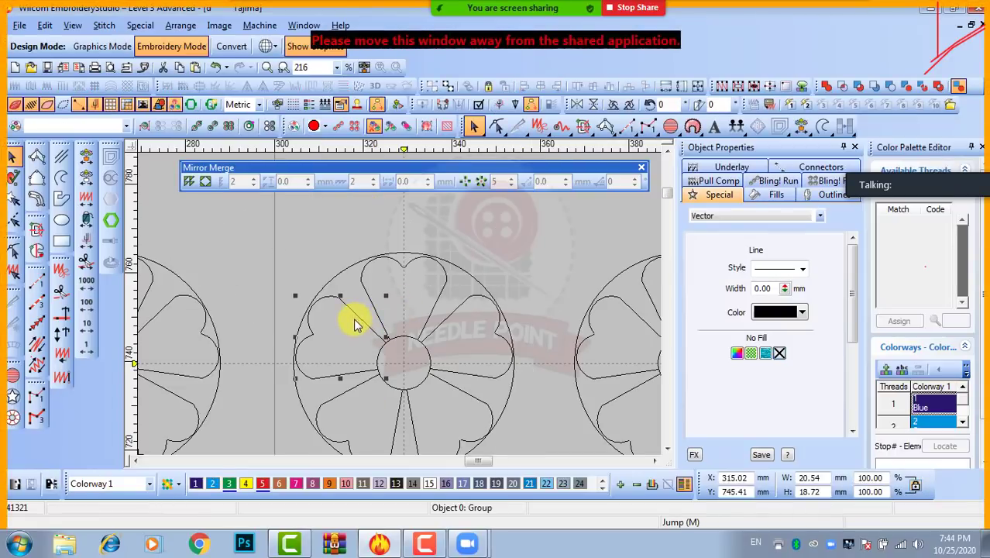
left_click(482, 331)
left_click(453, 418)
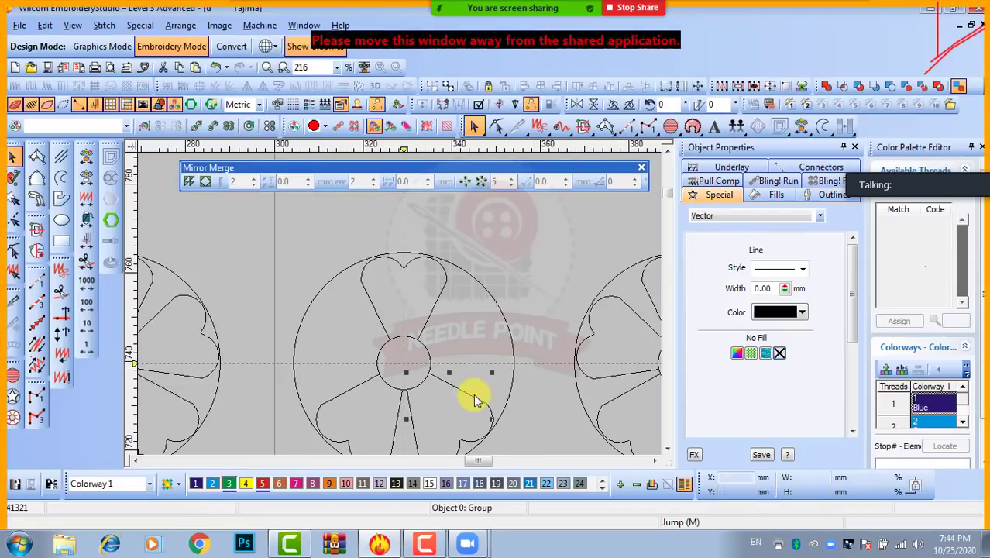
left_click(390, 433)
key("Delete")
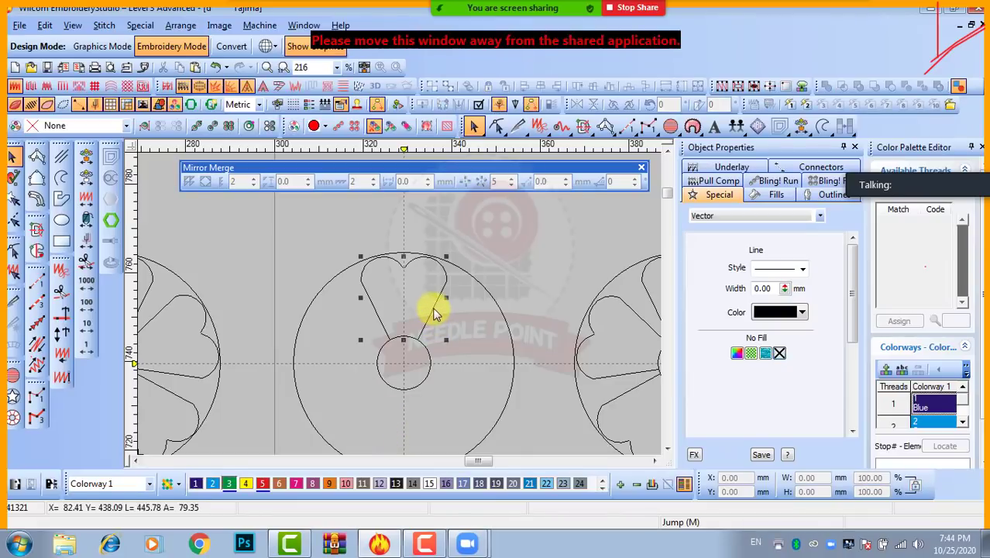
left_click(434, 312)
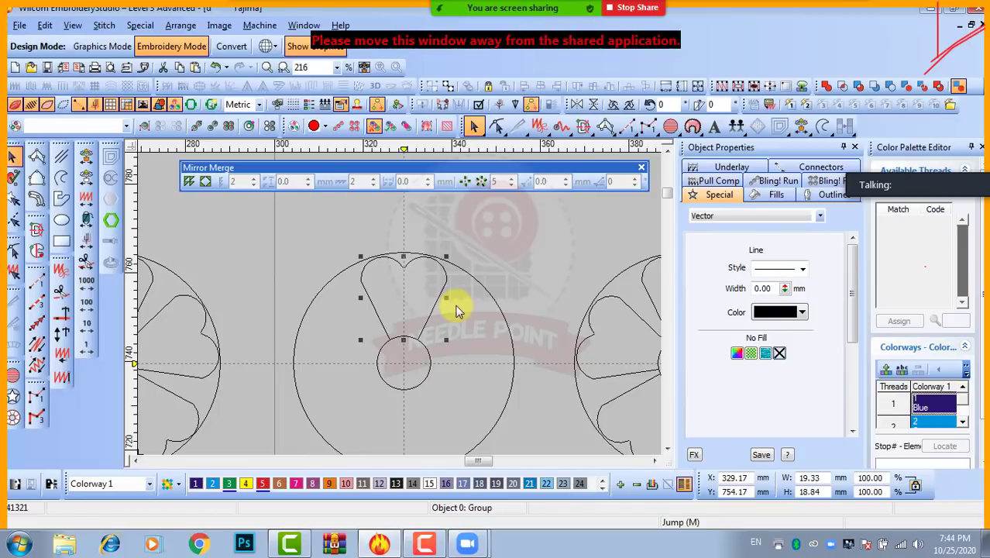
key("Delete")
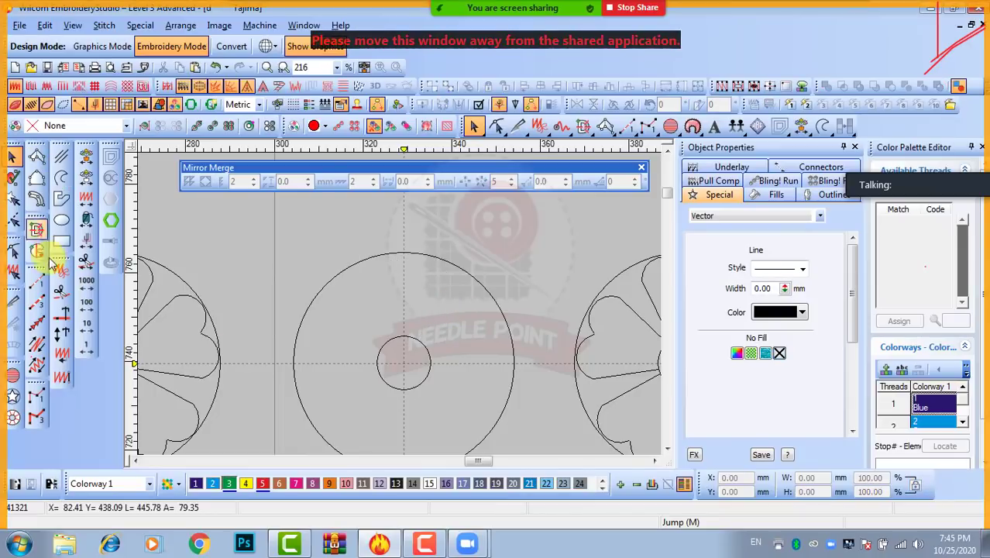
Draw a closed curved petal about 7.8 mm wide and 18.6 mm high, from the small circle's highest point up to the outer circle
left_click(62, 203)
scroll(399, 321, "up", 2)
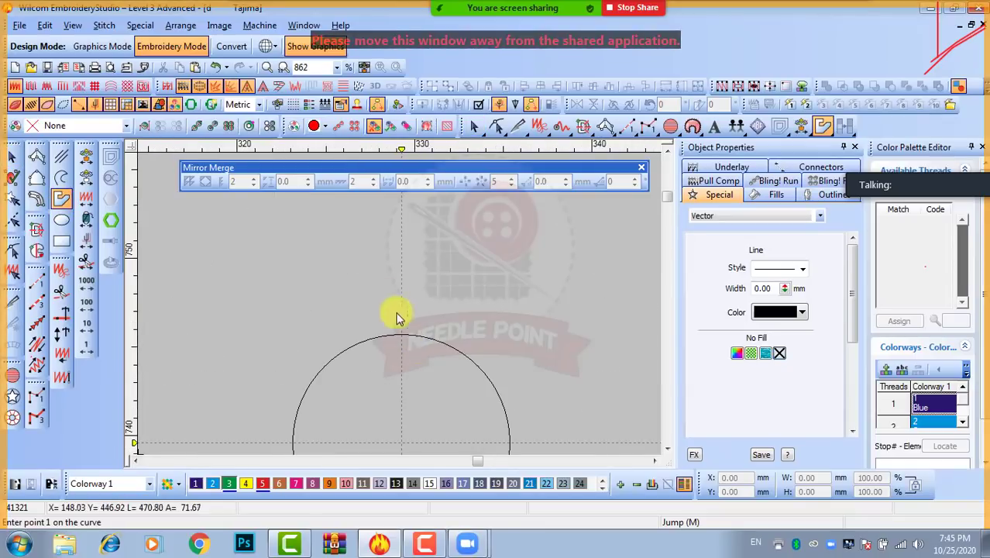
left_click(407, 341)
scroll(398, 331, "down", 2)
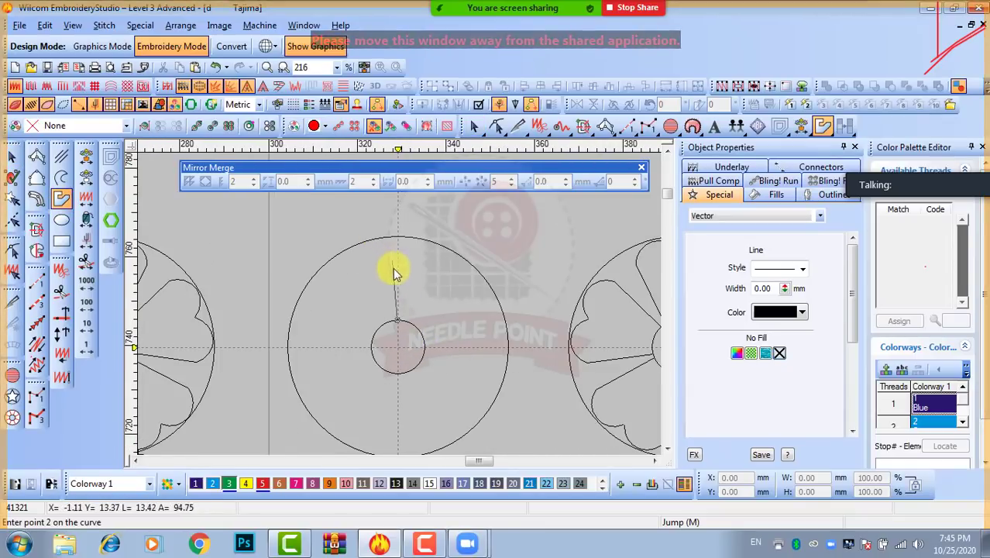
scroll(382, 290, "up", 1)
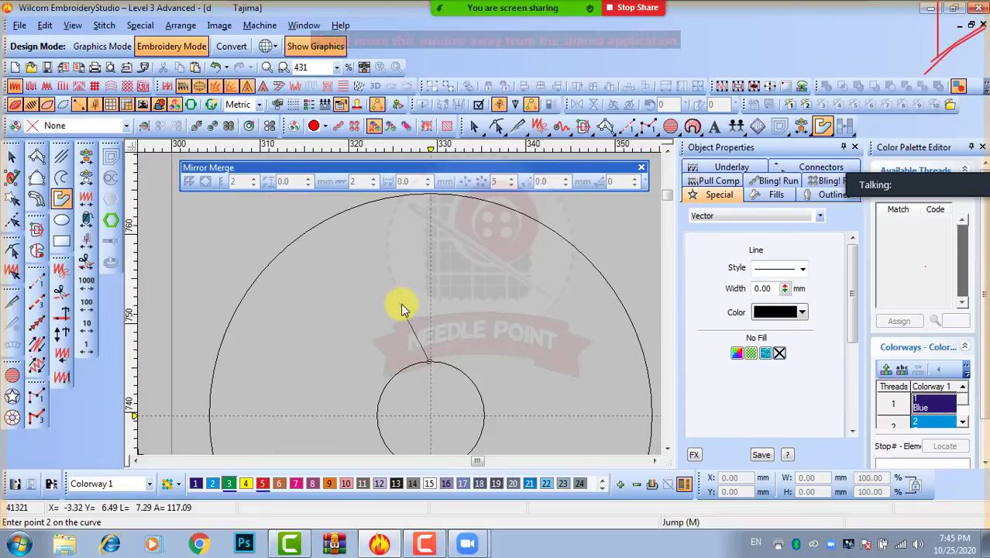
left_click(404, 300)
left_click(424, 197)
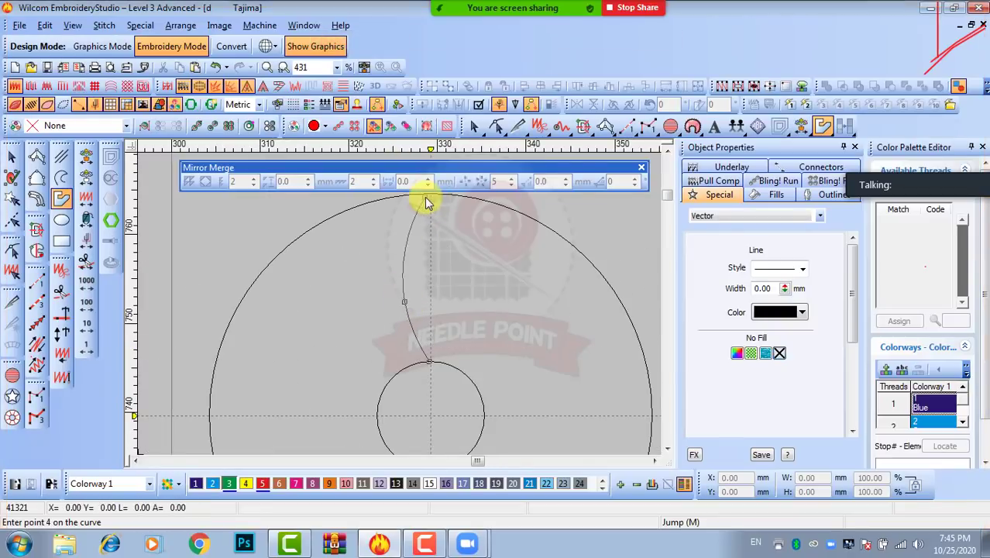
left_click(368, 260)
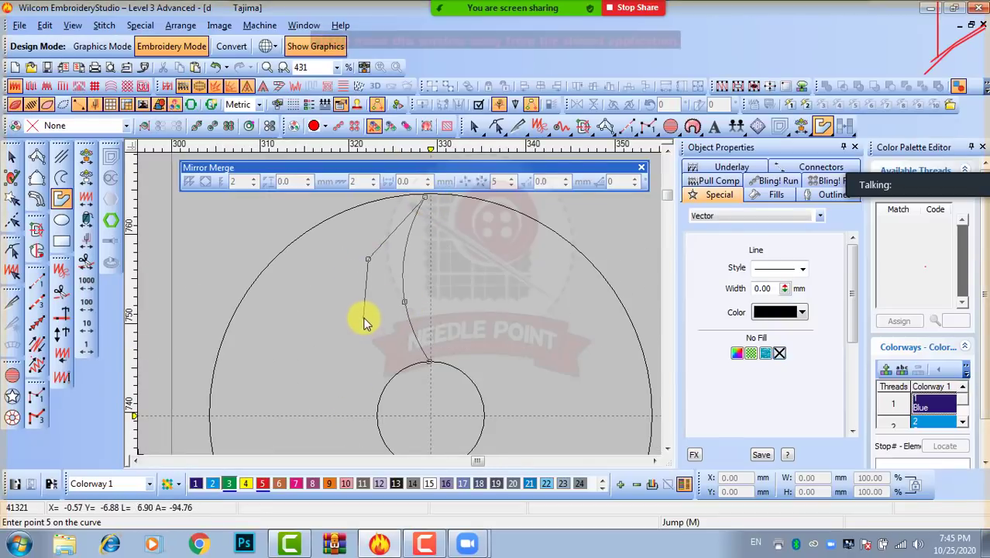
left_click(363, 315)
key("Return")
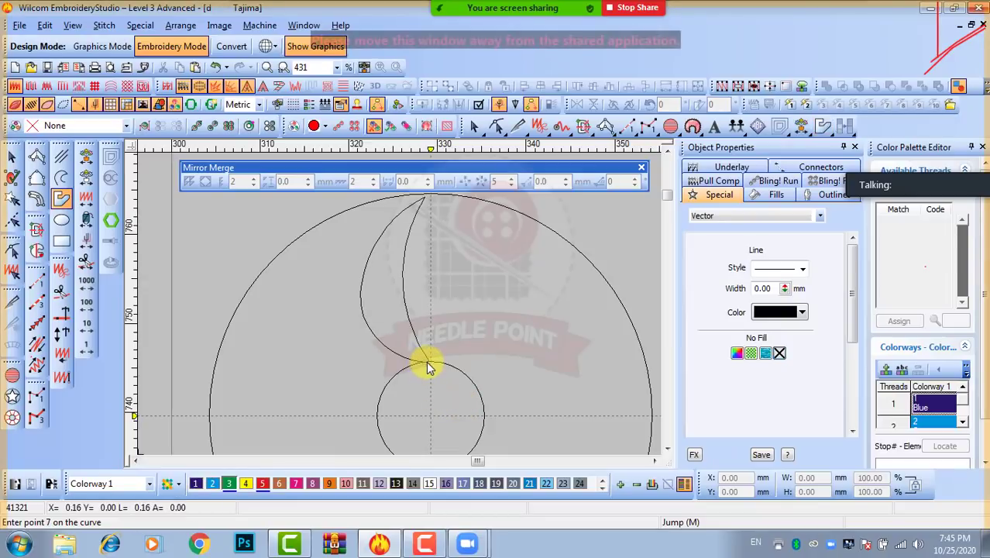
Reshape the petal's outer curve so it bulges slightly further outward, making the petal about 8 mm wide
left_click(12, 159)
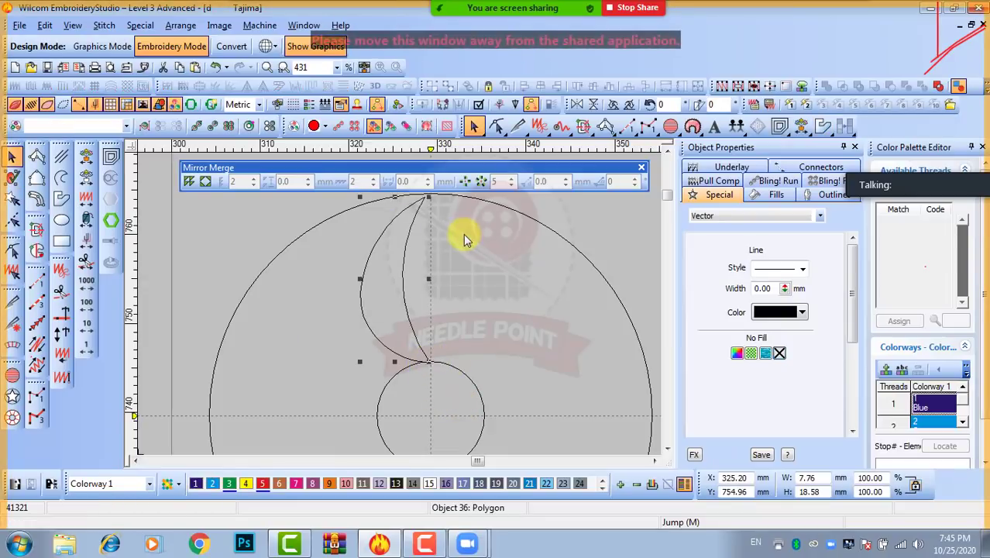
key("h")
left_click(367, 248)
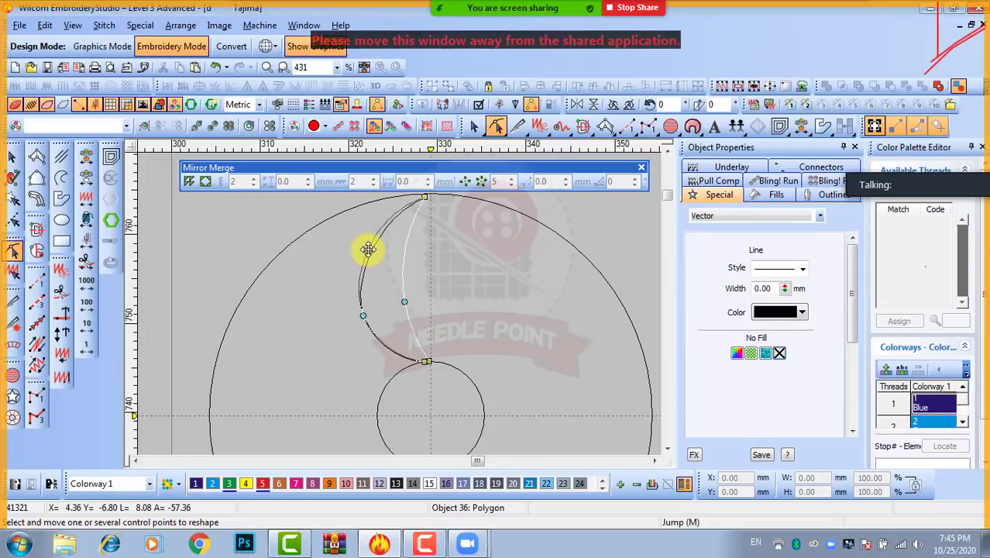
left_click(11, 155)
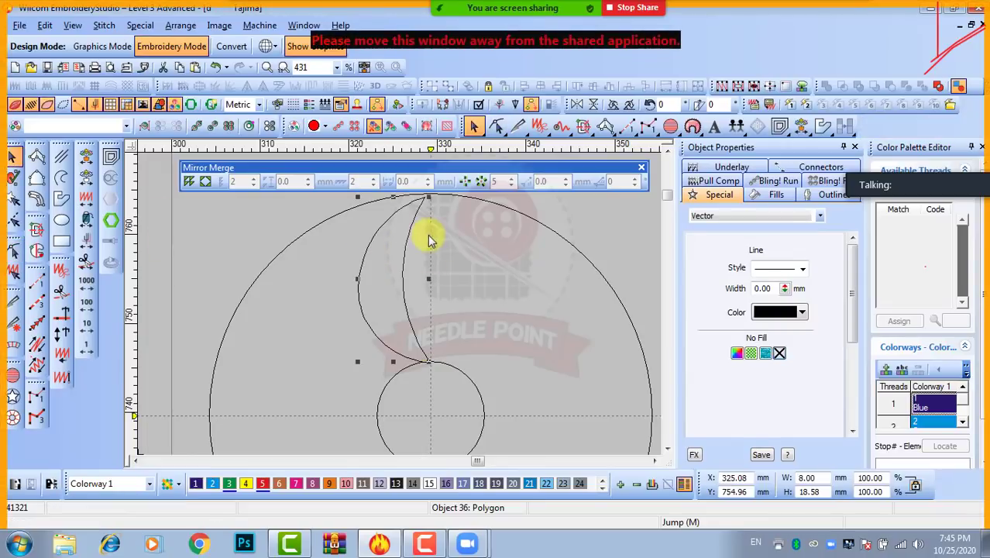
left_click(505, 305)
Repeat the curved petal with a 10-point Wreath centered where the guide lines cross in the small circle
scroll(374, 343, "down", 1)
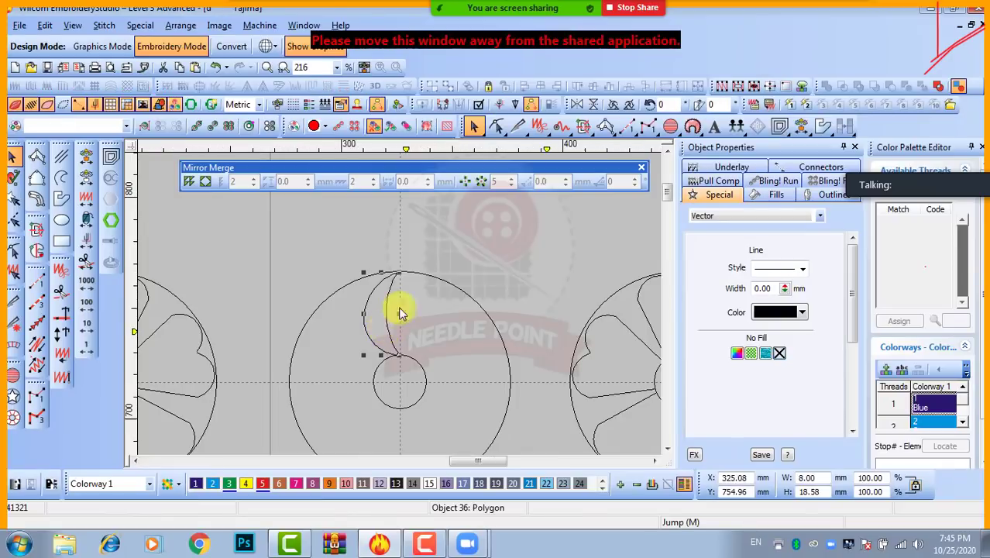
scroll(397, 327, "down", 1)
scroll(401, 333, "up", 1)
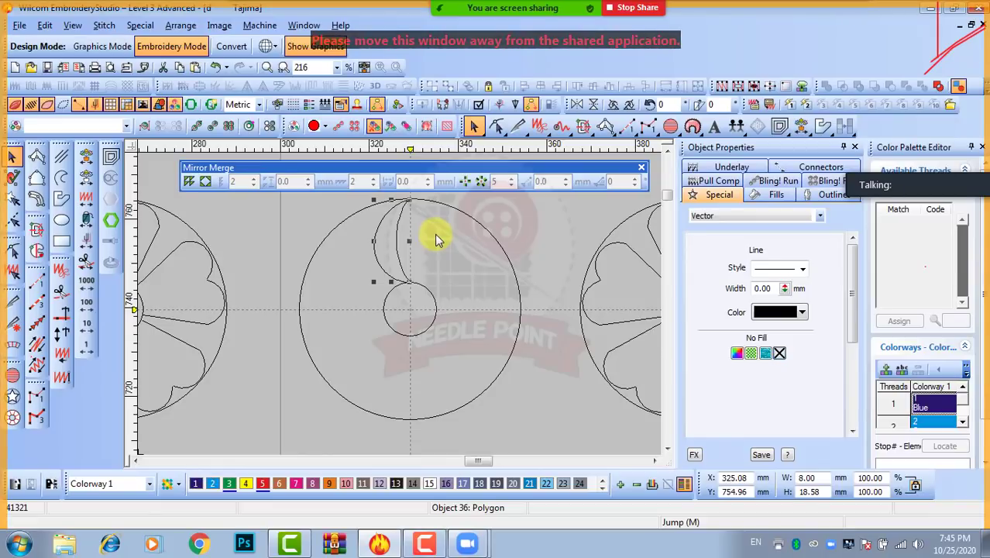
left_click(465, 182)
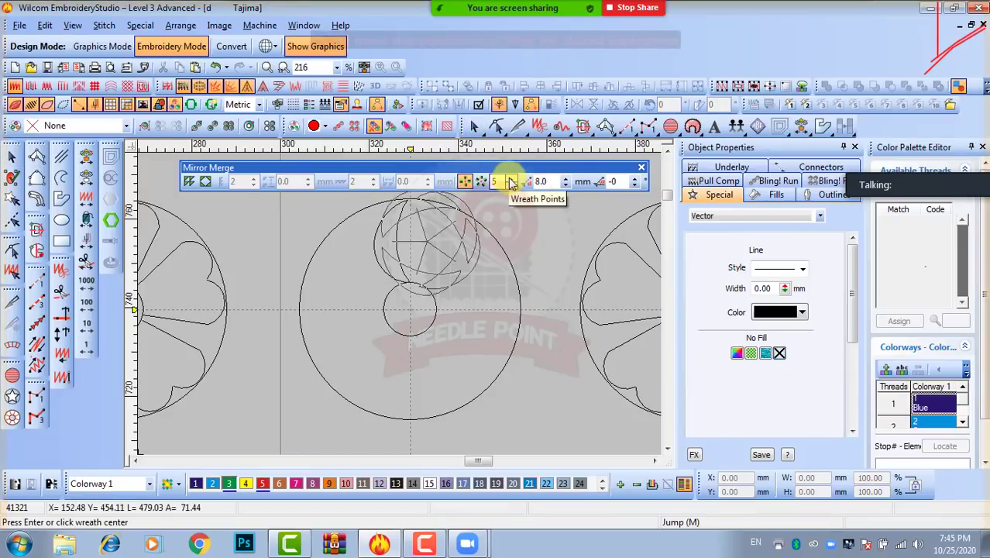
left_click(510, 178)
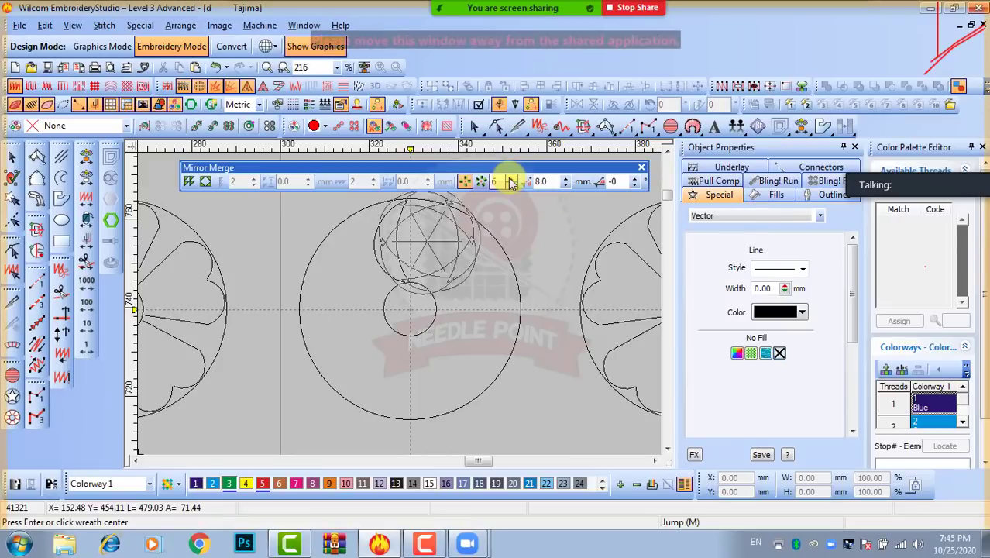
left_click(511, 179)
left_click(511, 179)
left_click(510, 179)
left_click(510, 179)
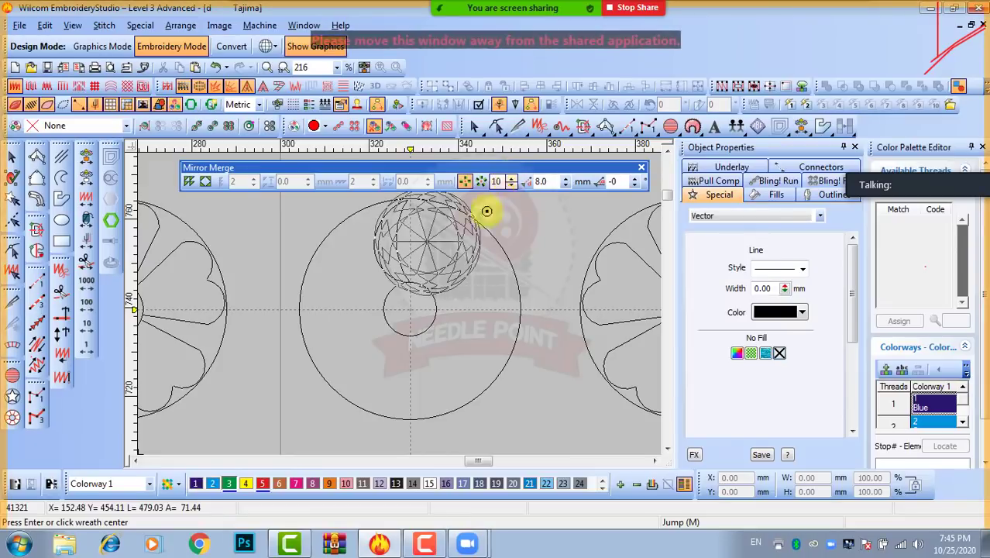
scroll(403, 311, "up", 5)
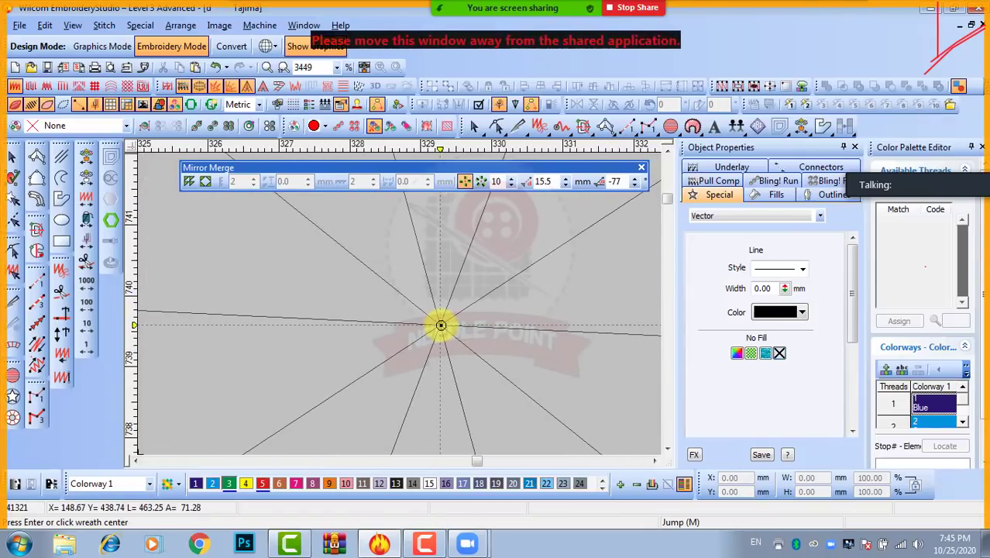
left_click(439, 325)
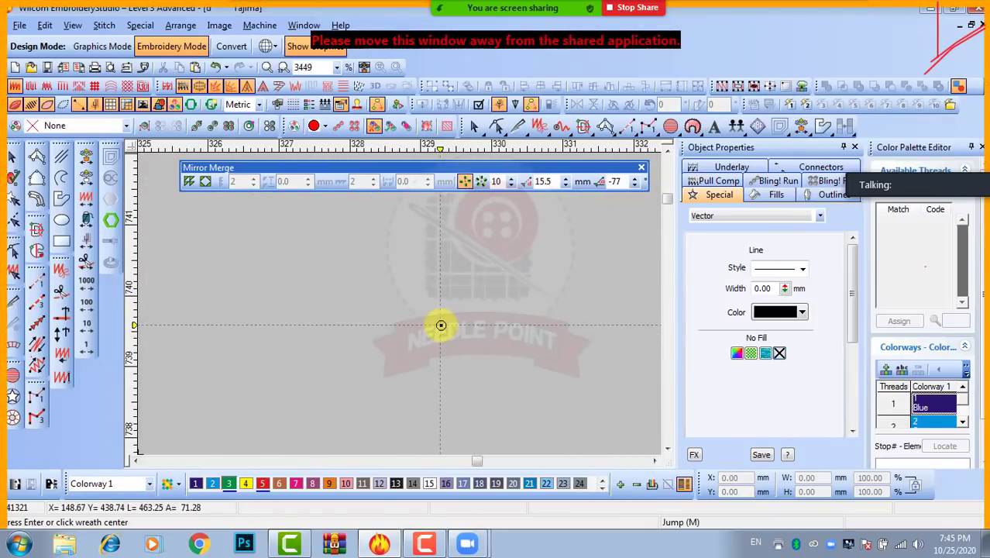
scroll(441, 331, "down", 6)
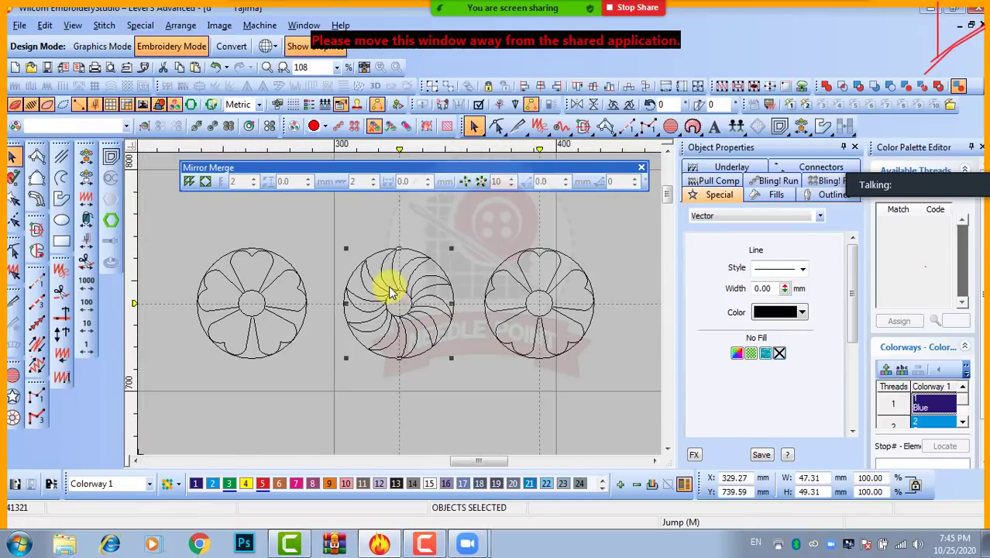
scroll(401, 302, "up", 2)
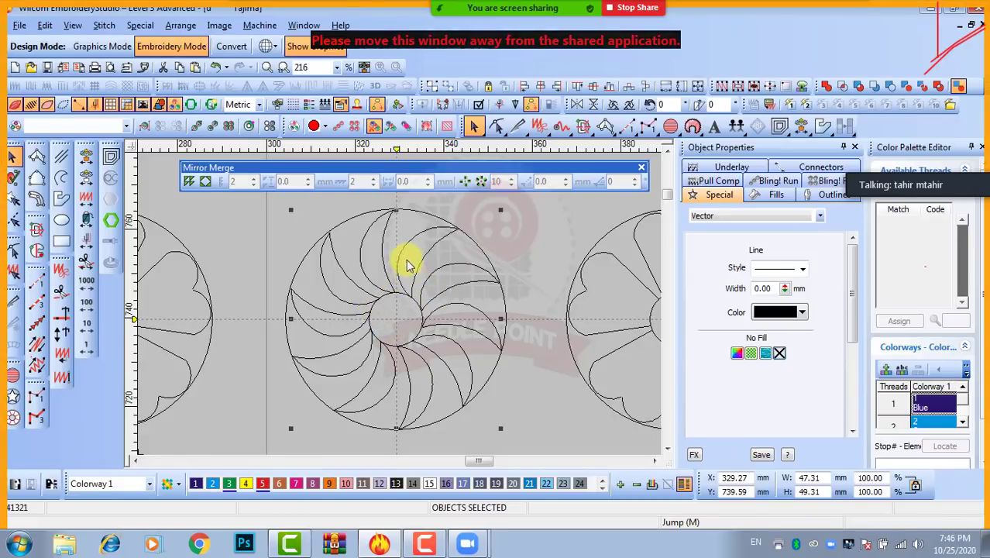
scroll(418, 273, "down", 2)
left_click_drag(399, 300, 400, 211)
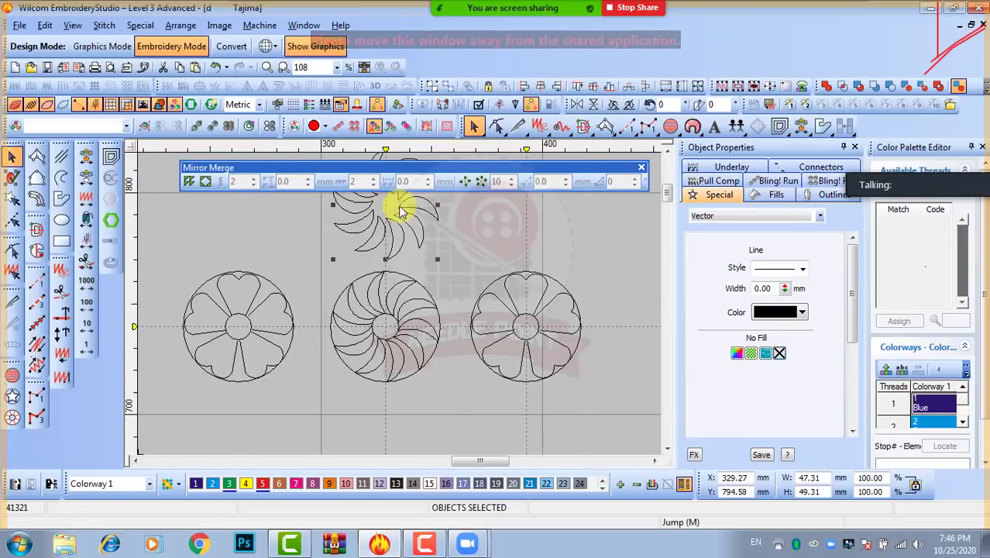
scroll(401, 211, "up", 2)
key("Delete")
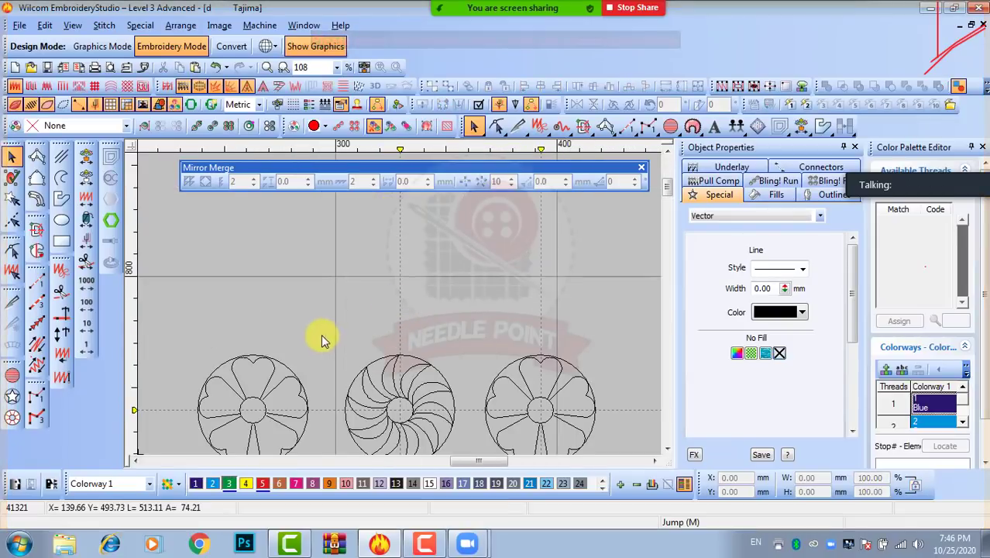
Place a duplicate of the swirl motif, including both circles, directly above the original along the vertical guide
left_click_drag(321, 336, 439, 409)
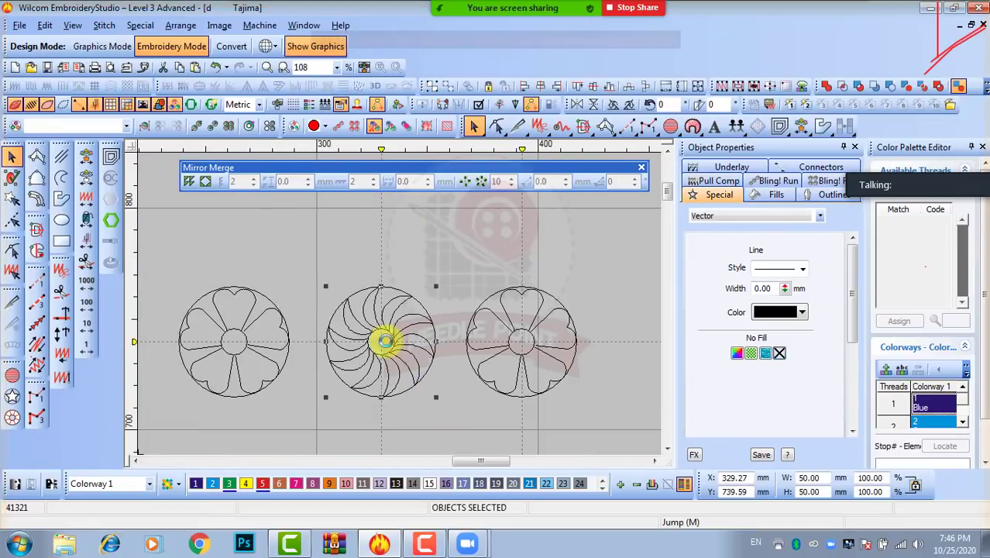
scroll(402, 306, "down", 1)
scroll(405, 303, "up", 1)
left_click_drag(381, 292, 388, 278)
left_click(505, 289)
Nudge the duplicated swirl motif upward until its center lies on the horizontal grid line at 800
scroll(404, 276, "up", 2)
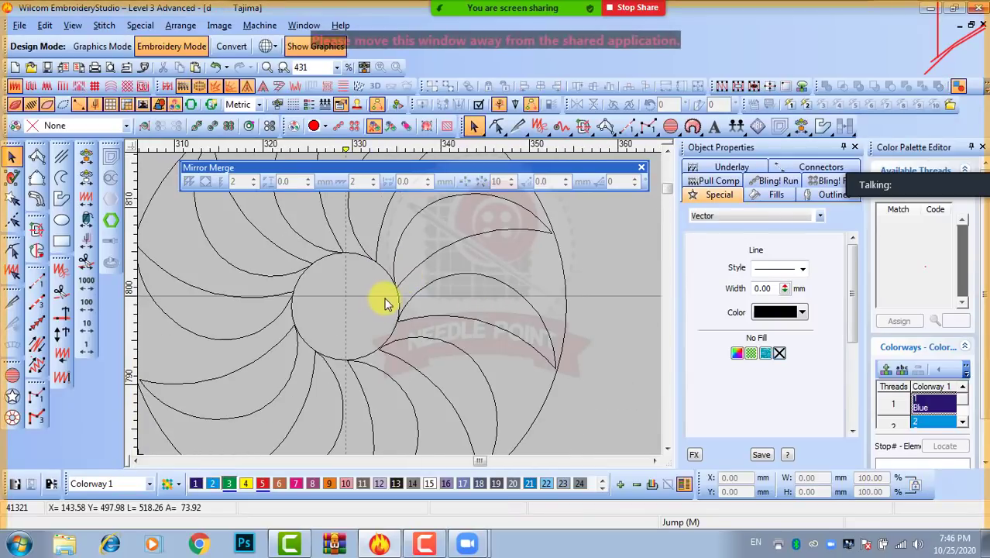
scroll(305, 283, "down", 1)
scroll(371, 286, "down", 2)
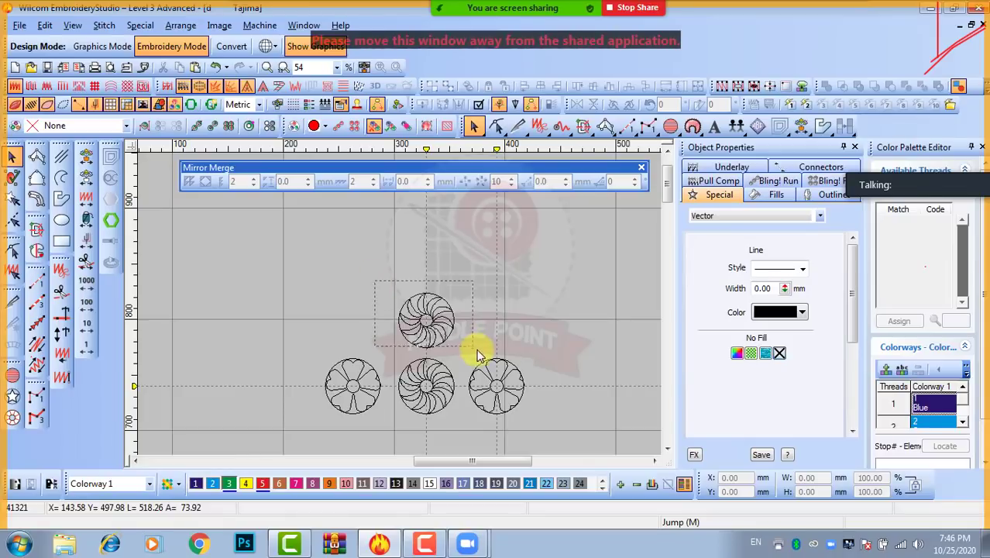
left_click(447, 329)
scroll(447, 329, "up", 2)
key("Up")
key("Up")
key("Up")
key("Up")
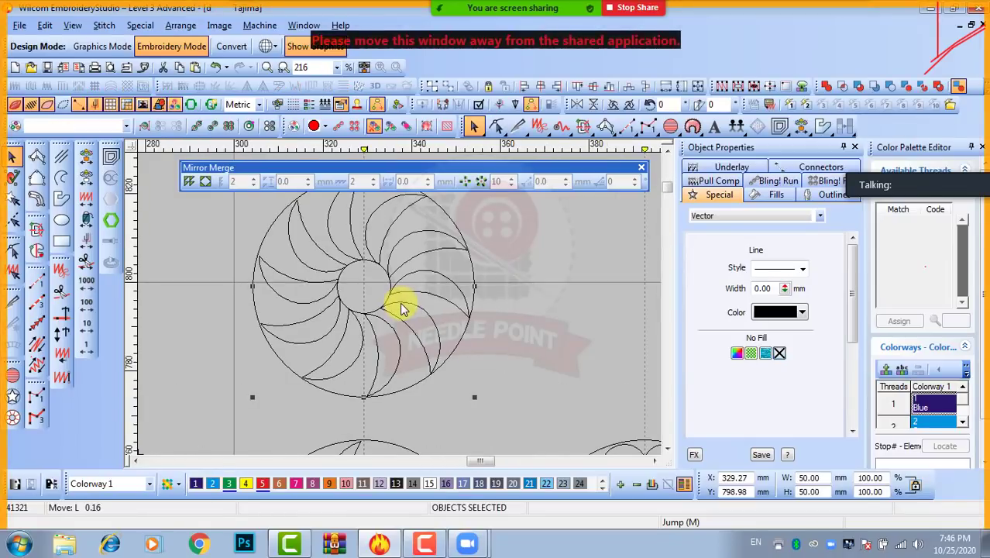
key("Up")
key("Up")
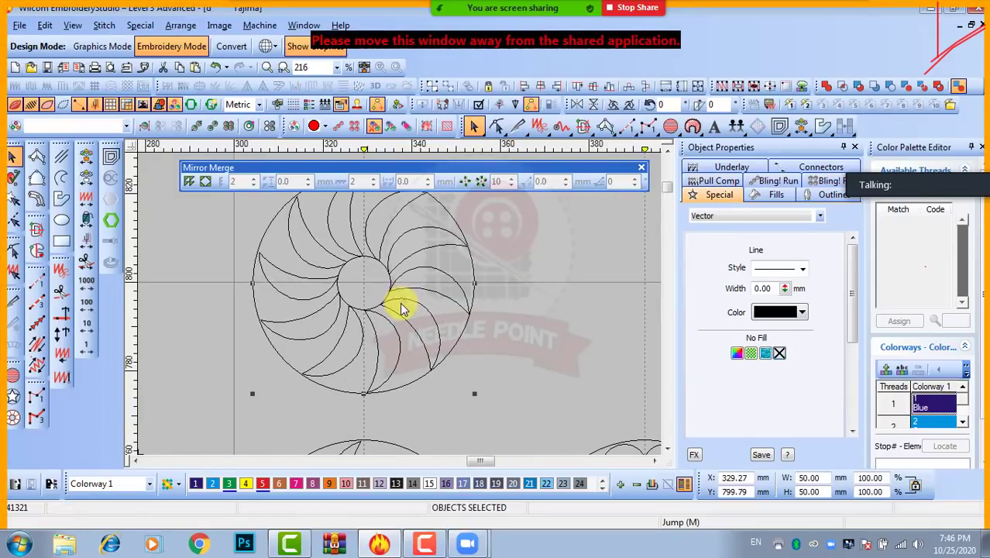
left_click(531, 307)
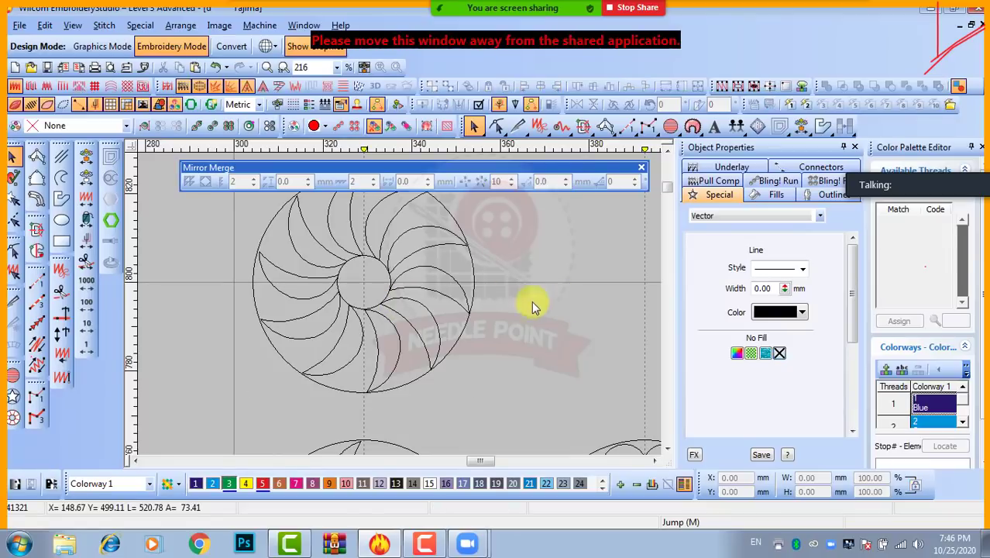
Delete nine petals of the duplicated swirl motif, leaving the uppermost petal and the two circles
left_click(391, 222)
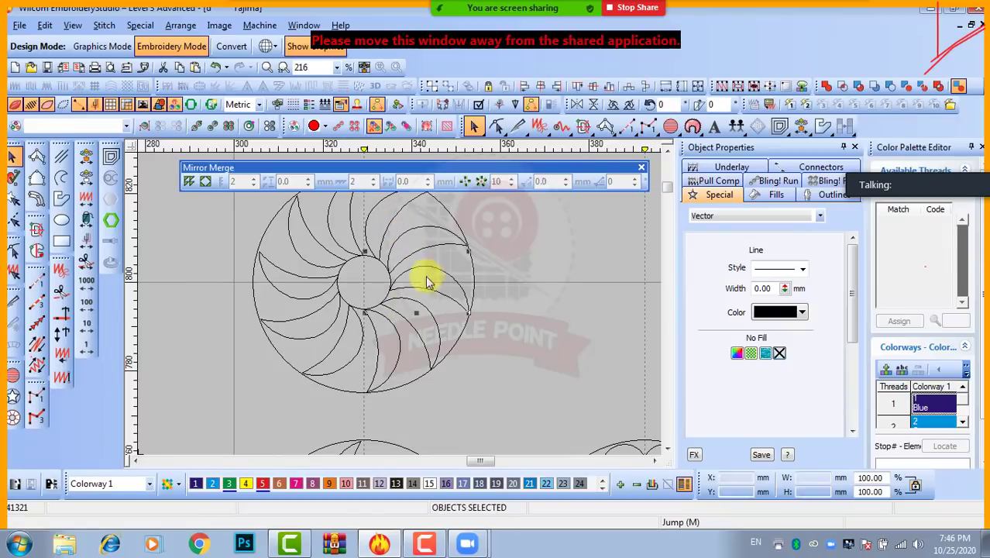
left_click(422, 311)
key("Delete")
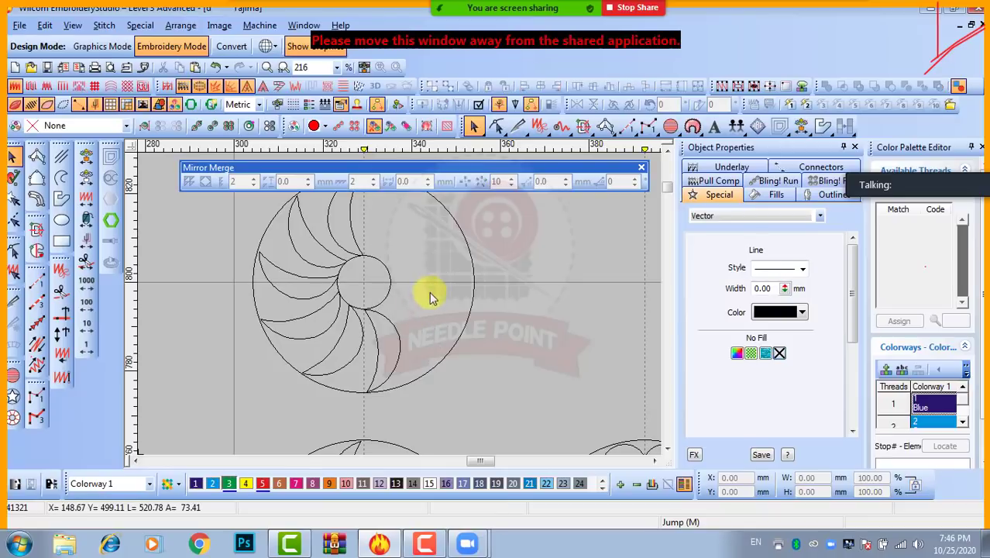
left_click_drag(205, 422, 202, 419)
key("Delete")
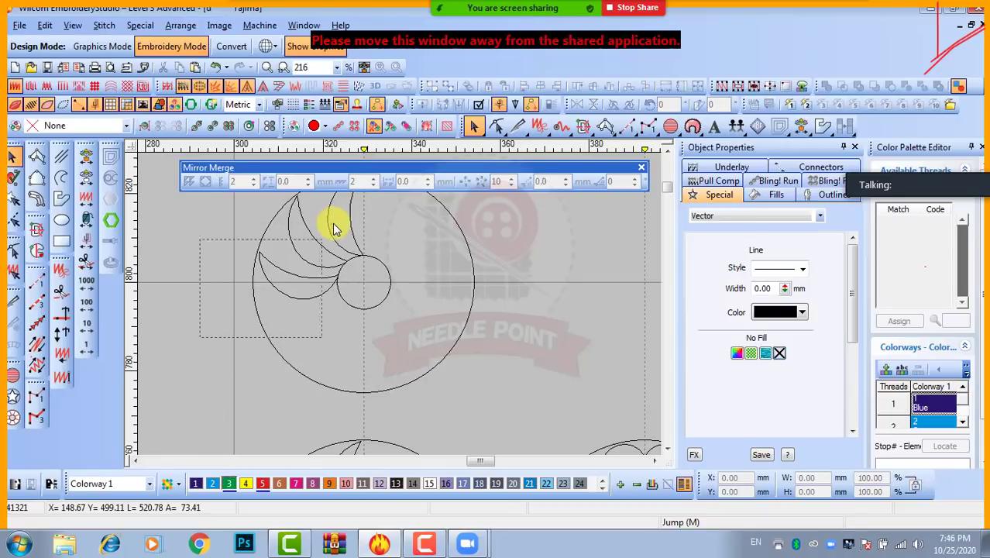
left_click_drag(335, 229, 341, 194)
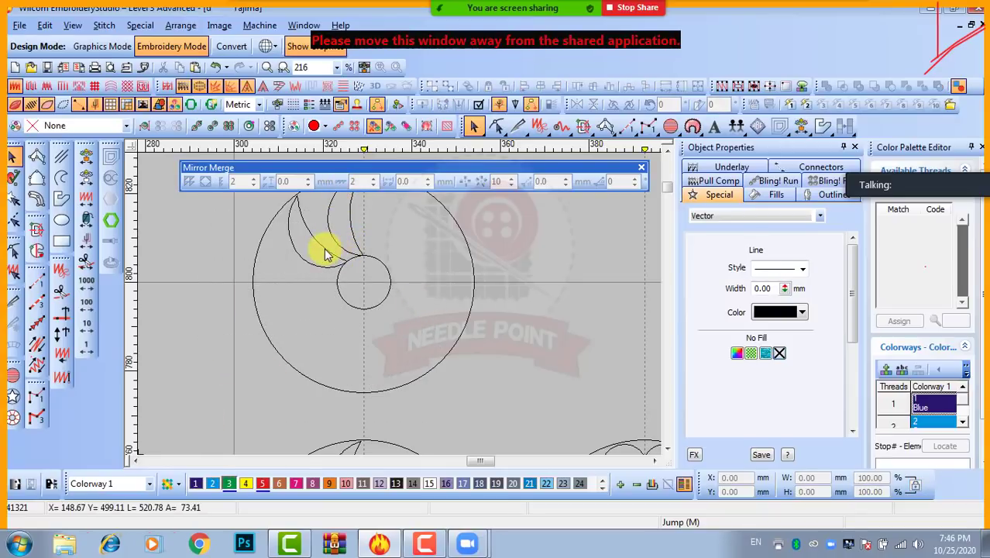
left_click(325, 248)
key("Delete")
scroll(377, 271, "down", 2)
scroll(380, 282, "up", 2)
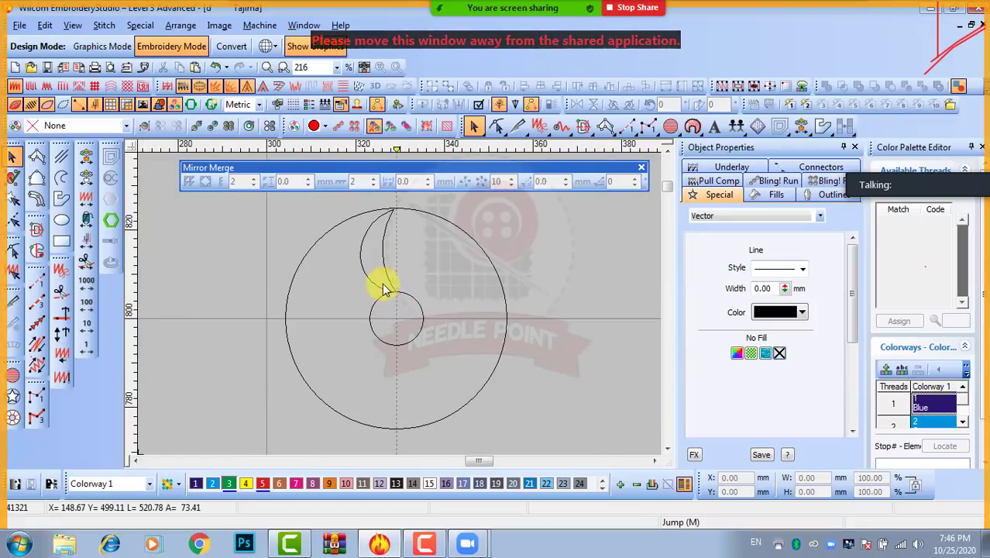
Repeat the duplicate's remaining petal with a 10-point Kaleidoscope centered where the vertical guide crosses the 800 grid line
left_click(377, 280)
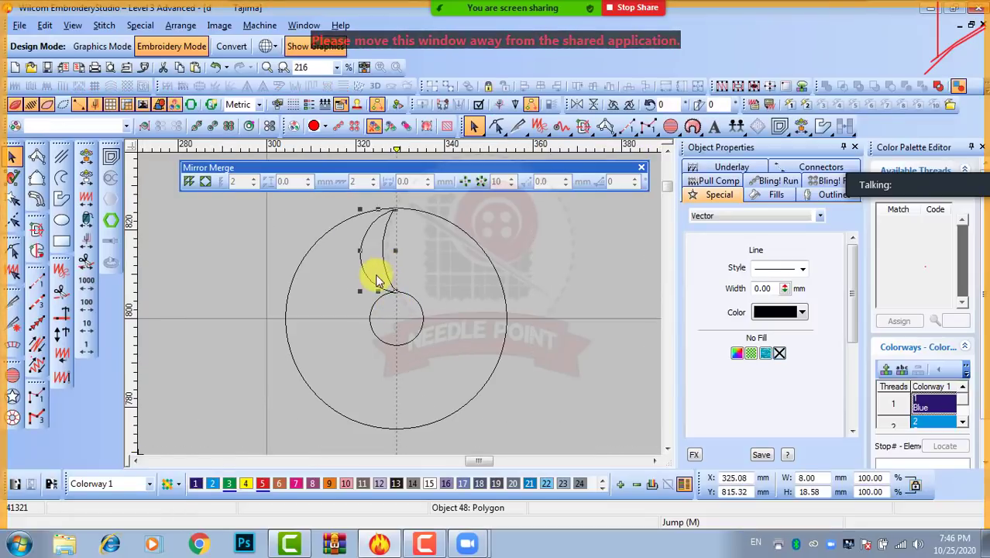
left_click(480, 183)
scroll(397, 337, "up", 3)
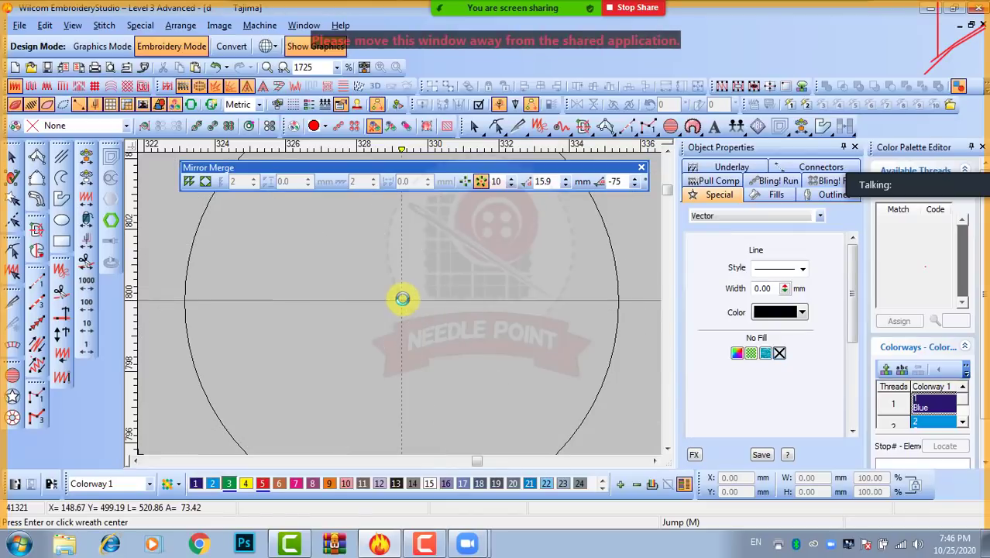
left_click(401, 301)
scroll(402, 300, "down", 5)
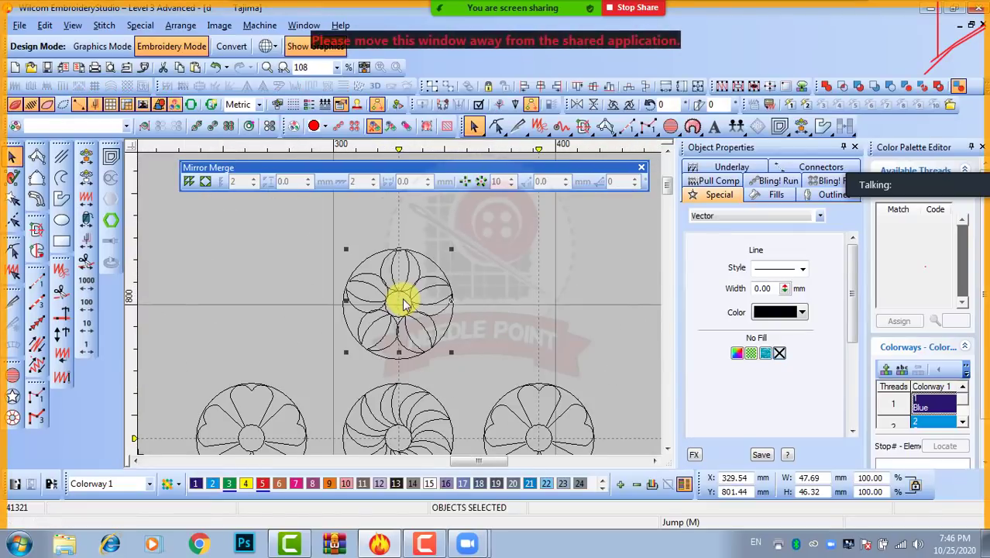
key("Escape")
scroll(413, 393, "down", 3)
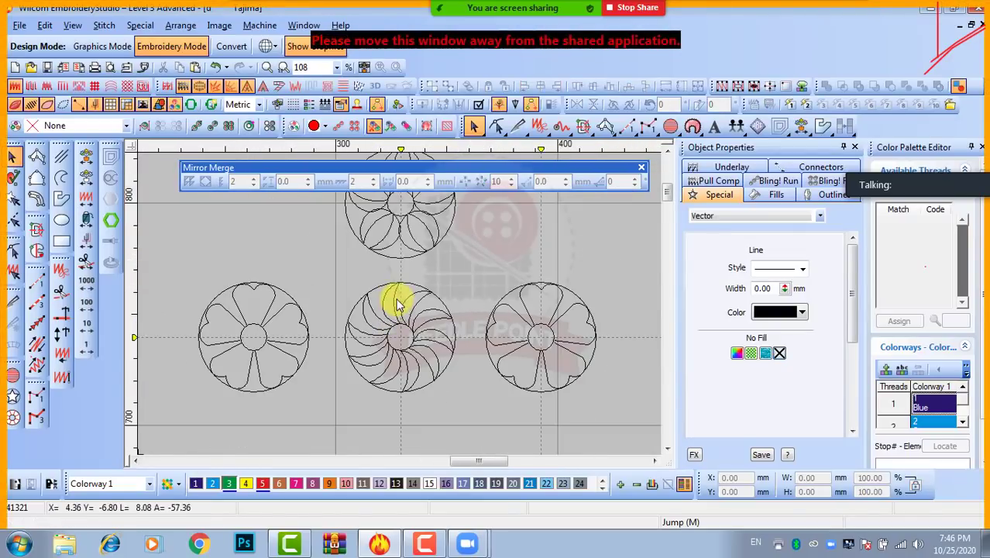
Compare the petal arrangement of the swirl motif and the kaleidoscope motif above it with the flower motifs on both sides
left_click(284, 295)
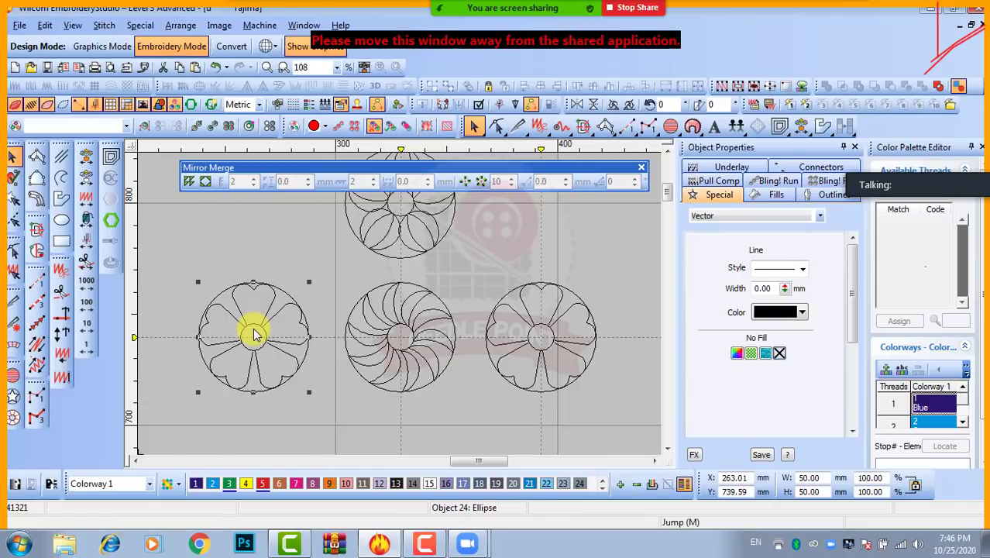
left_click(561, 313)
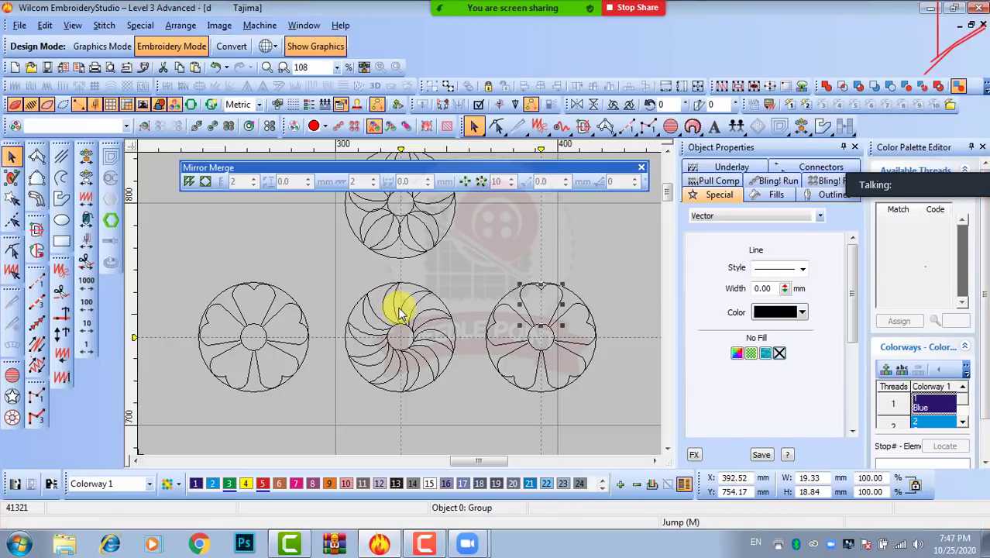
scroll(395, 310, "down", 1)
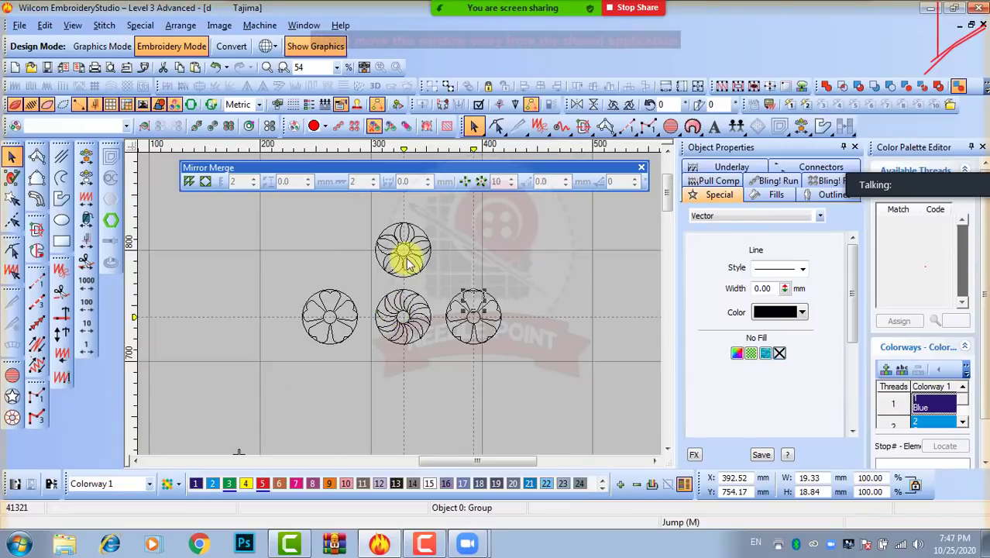
scroll(405, 252, "up", 1)
scroll(409, 264, "up", 1)
scroll(393, 298, "down", 1)
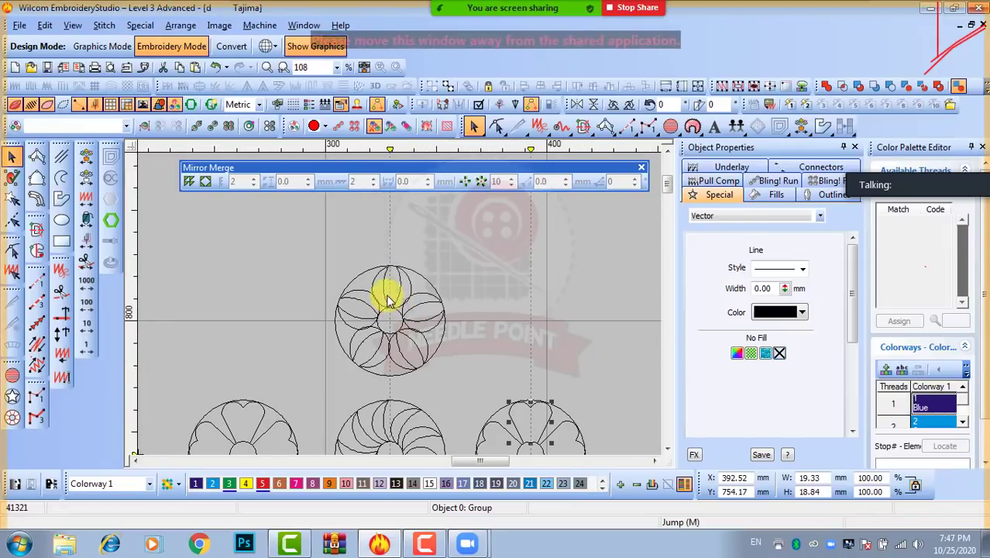
scroll(395, 287, "up", 1)
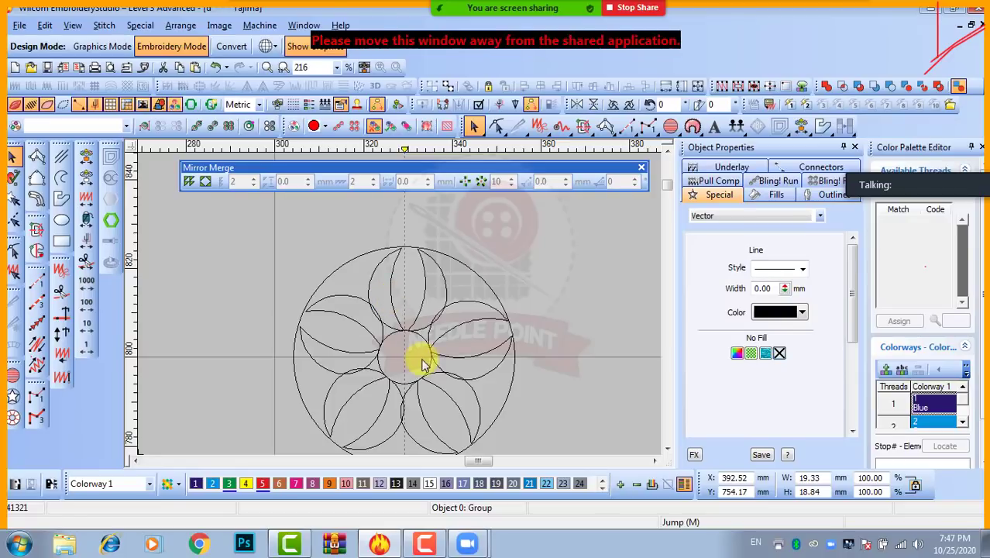
scroll(420, 356, "down", 1)
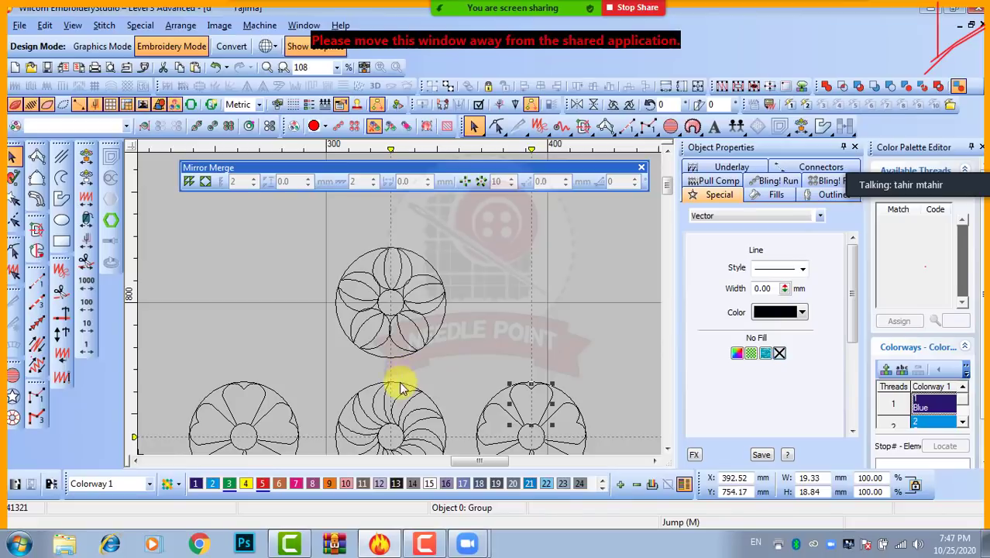
scroll(394, 433, "up", 1)
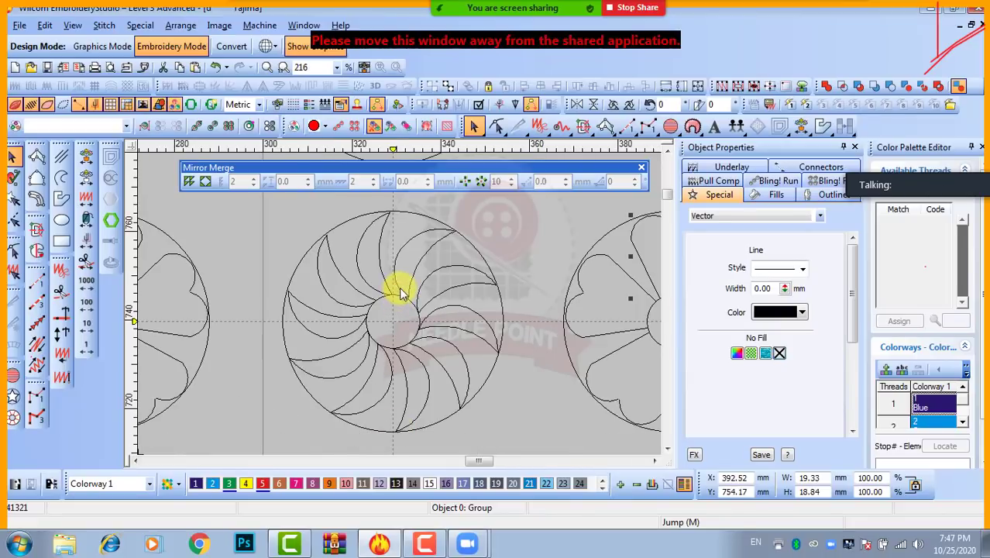
scroll(400, 293, "down", 1)
left_click(471, 387)
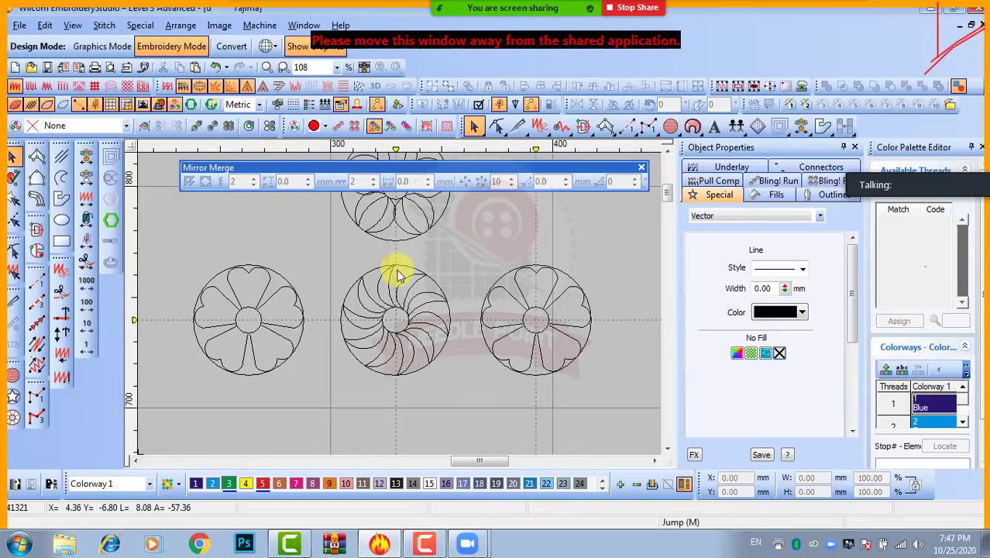
scroll(395, 279, "down", 1)
scroll(389, 256, "down", 1)
scroll(395, 301, "up", 1)
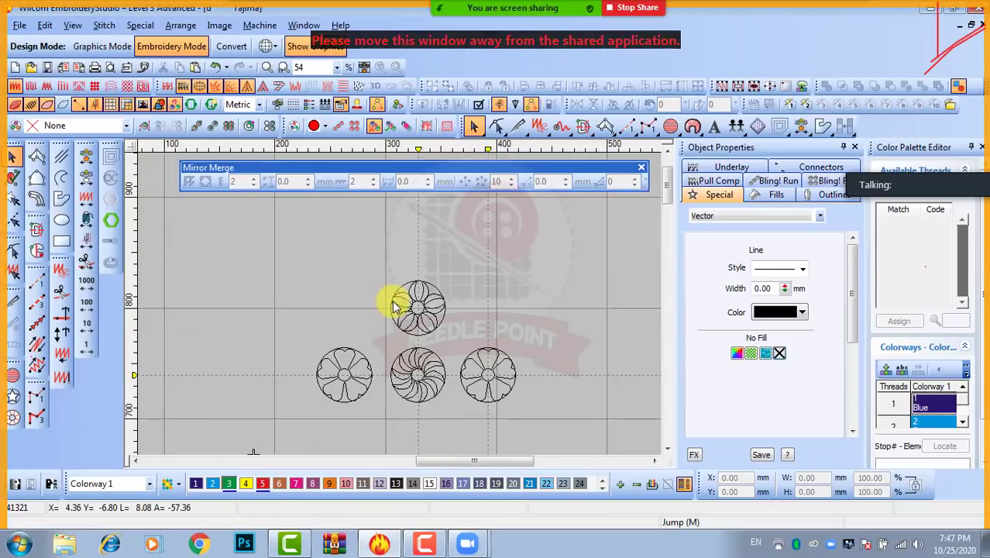
scroll(398, 308, "up", 1)
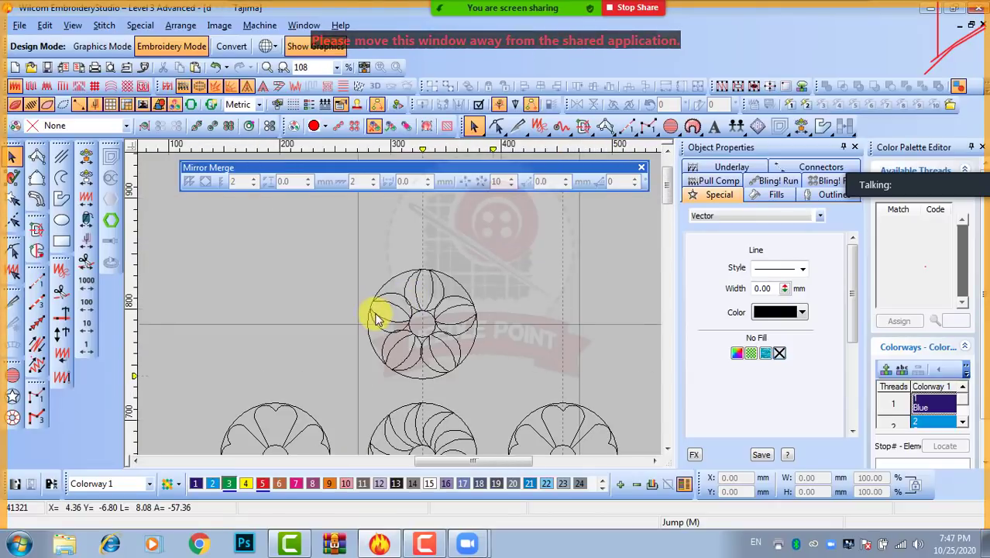
scroll(399, 306, "down", 1)
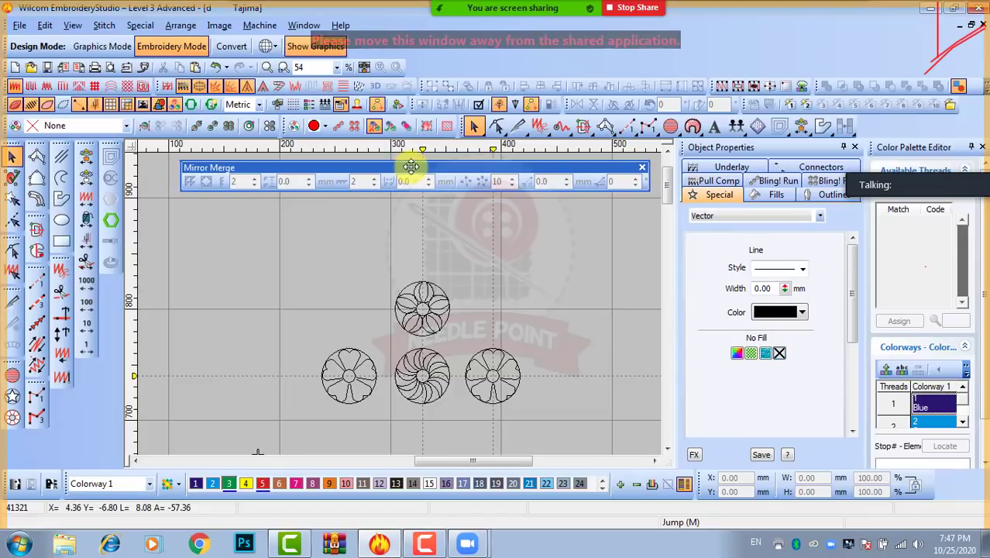
Draw a rectangle about 19.3 by 18 mm just above and left of where the 200 and 800 grid lines cross, dismissing the meeting time notice
left_click_drag(410, 166, 419, 163)
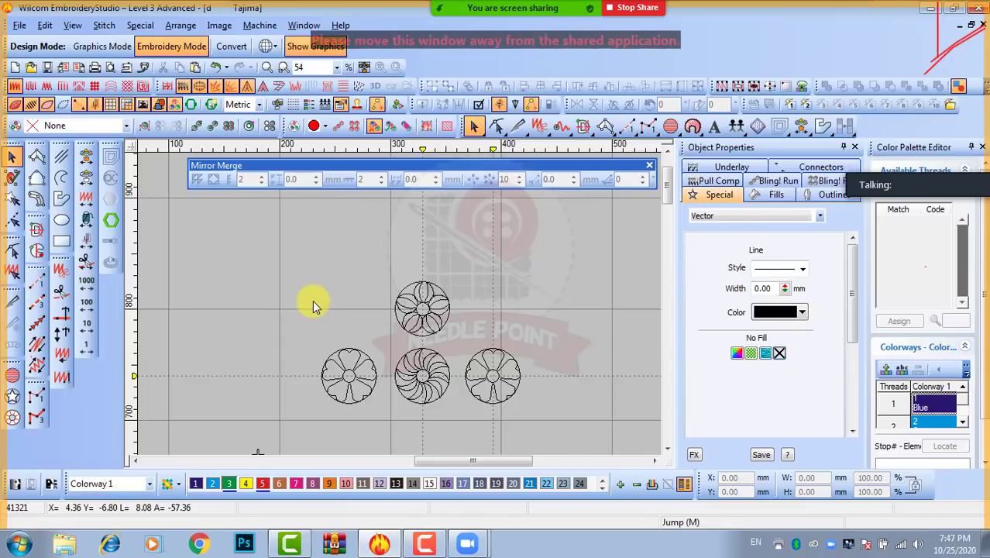
scroll(313, 300, "up", 1)
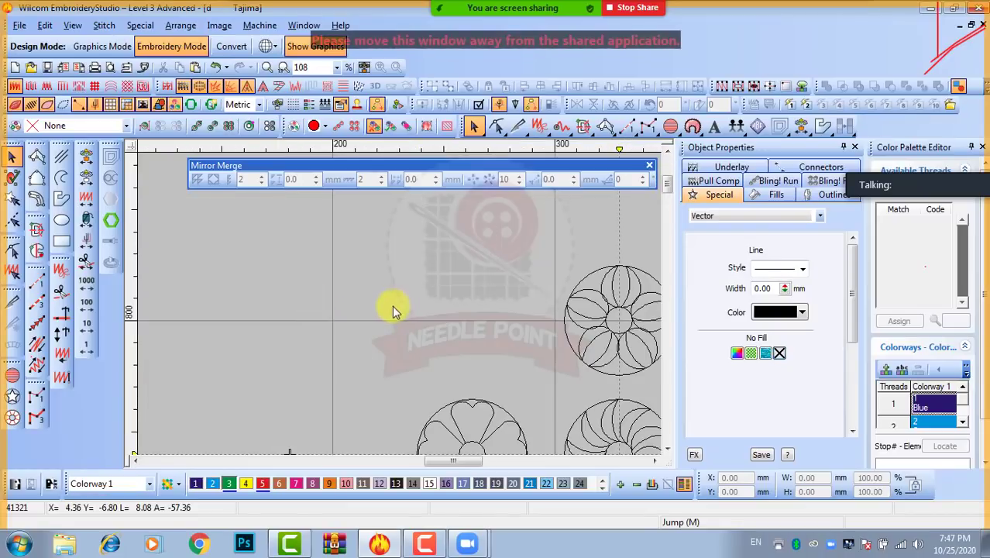
left_click(61, 242)
left_click(289, 281)
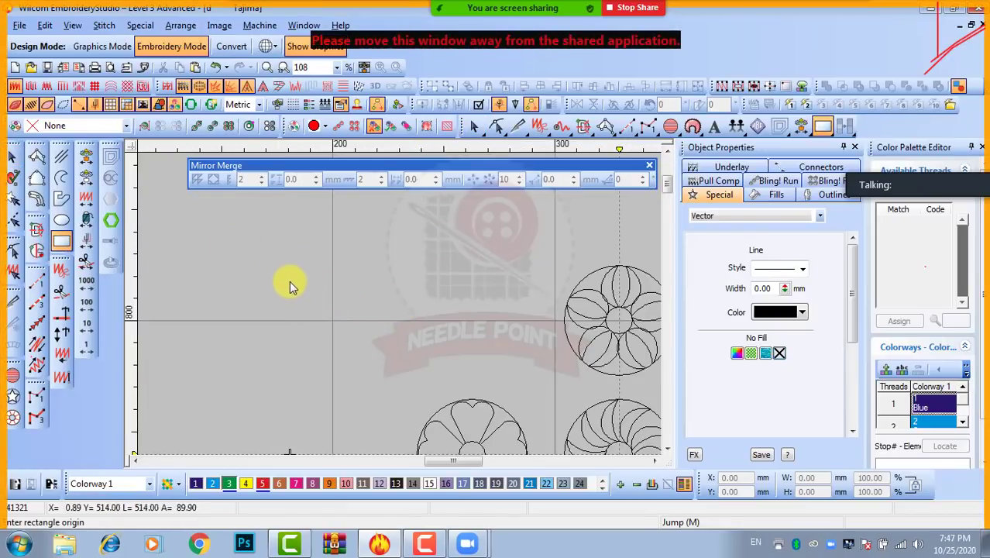
left_click(330, 318)
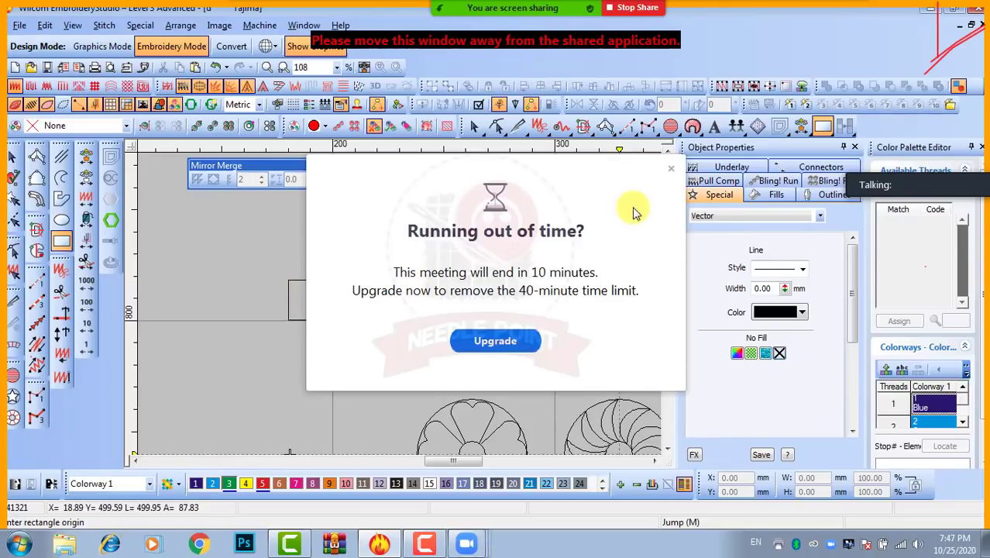
left_click(669, 170)
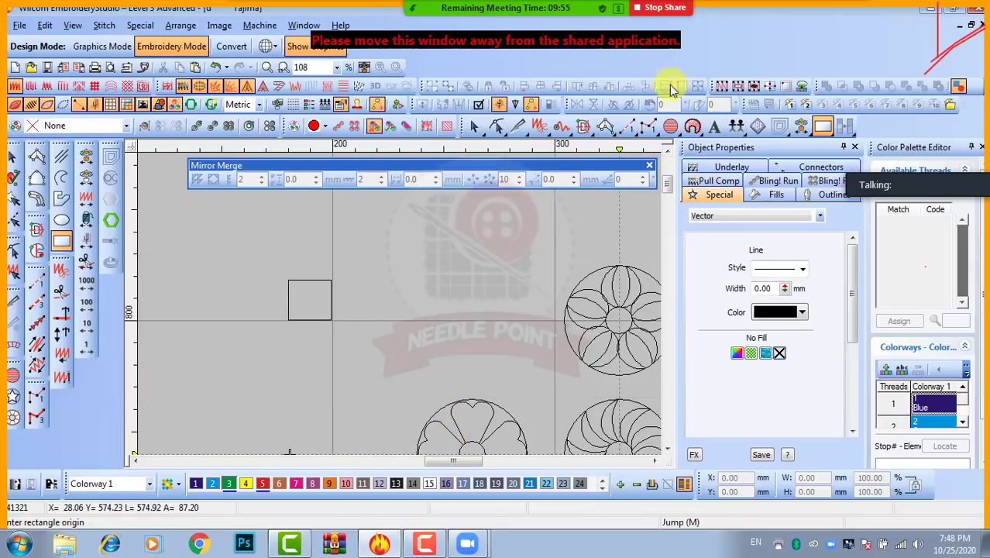
mouse_move(538, 11)
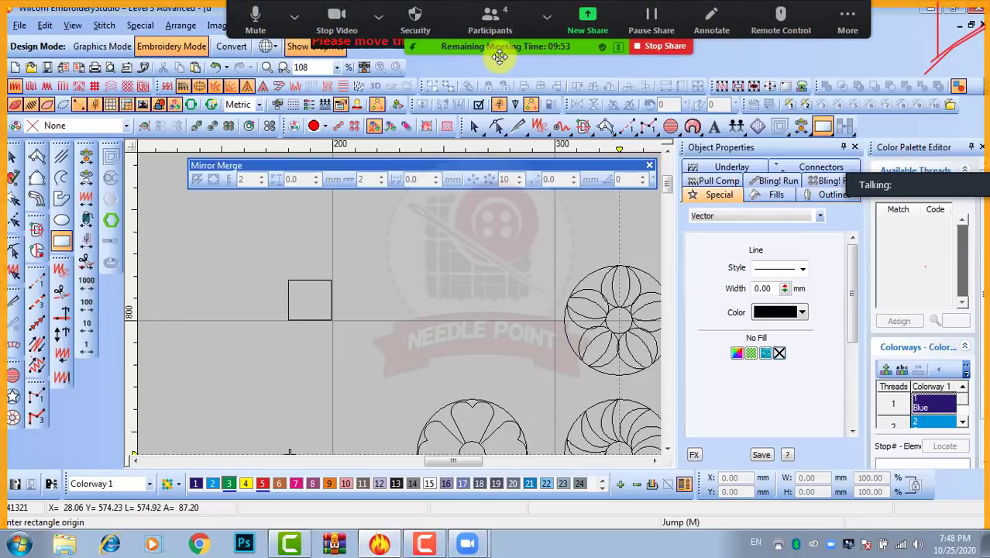
key("z")
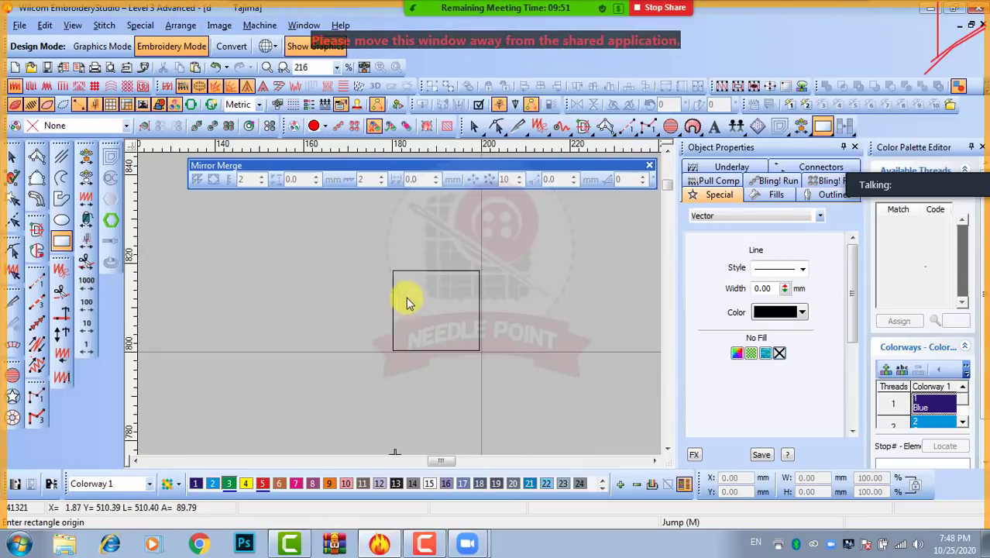
left_click(420, 270)
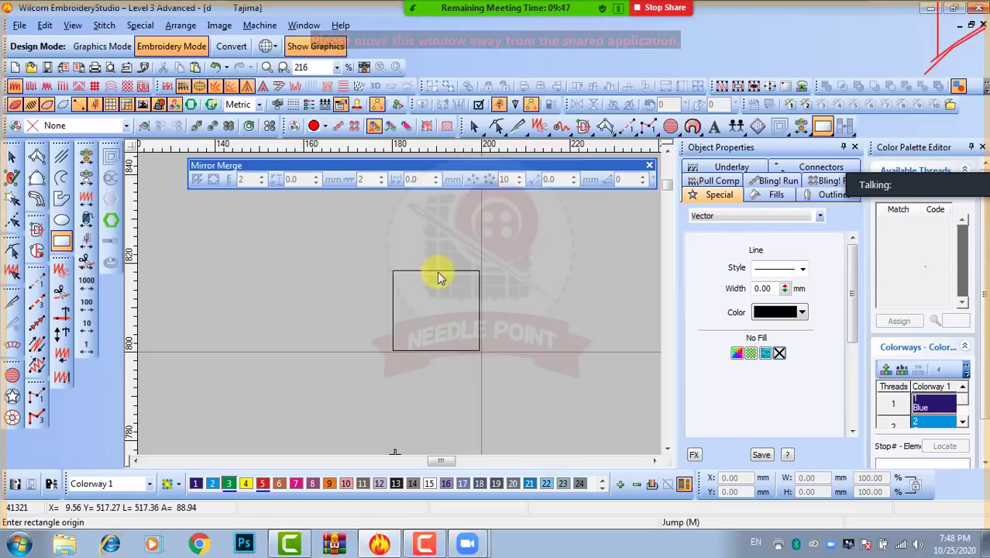
left_click(437, 271)
key("Escape")
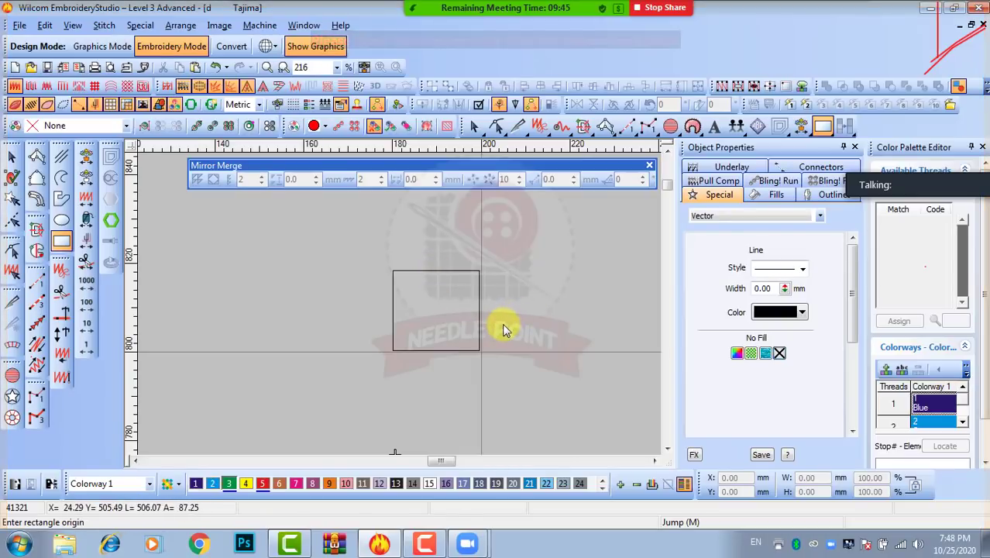
key("Escape")
Array the rectangle in 4 rows and 5 columns extending upward and to the left, with gaps and rows about 23.6 mm apart
left_click(453, 270)
scroll(380, 299, "down", 4)
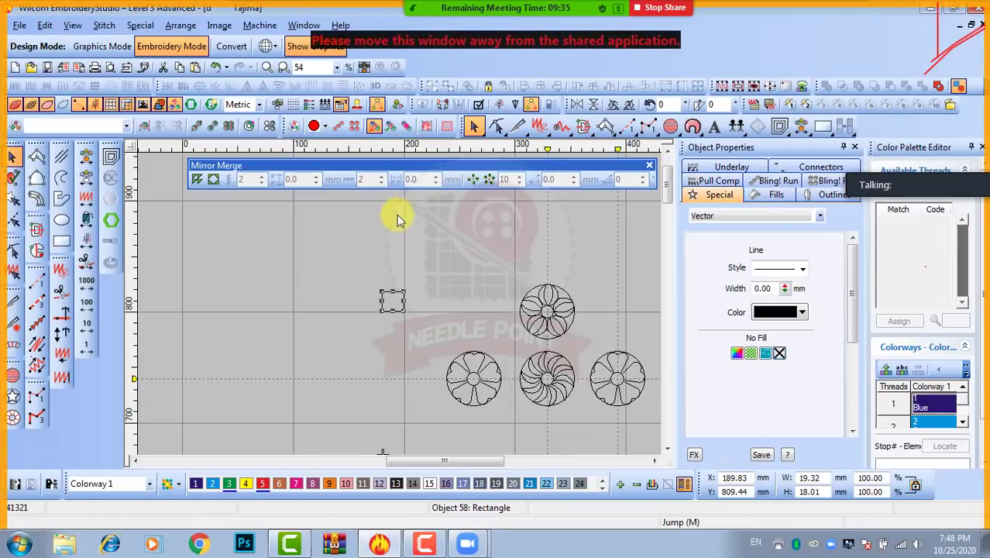
left_click(197, 180)
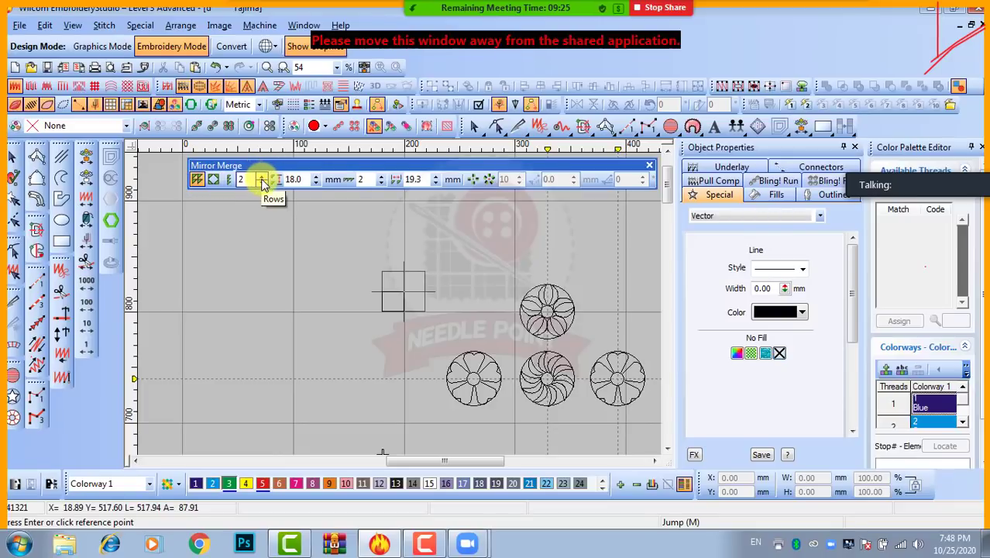
left_click(382, 176)
left_click(382, 176)
left_click(382, 175)
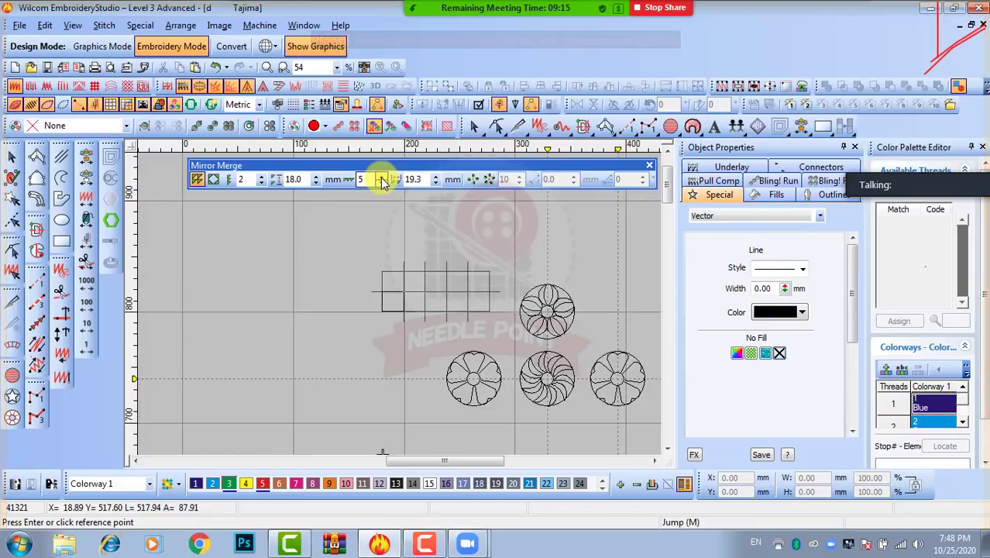
left_click(262, 176)
left_click(262, 176)
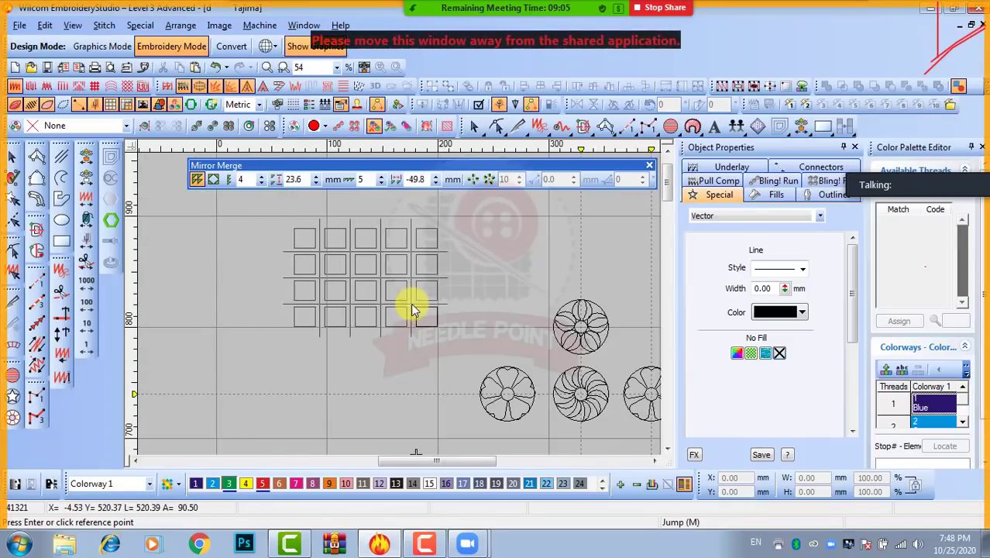
left_click(409, 304)
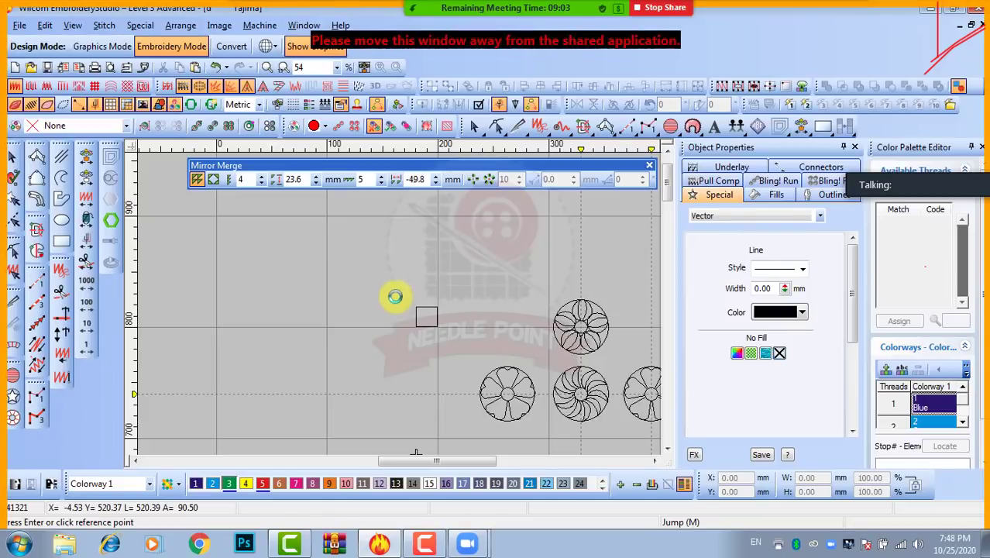
key("Escape")
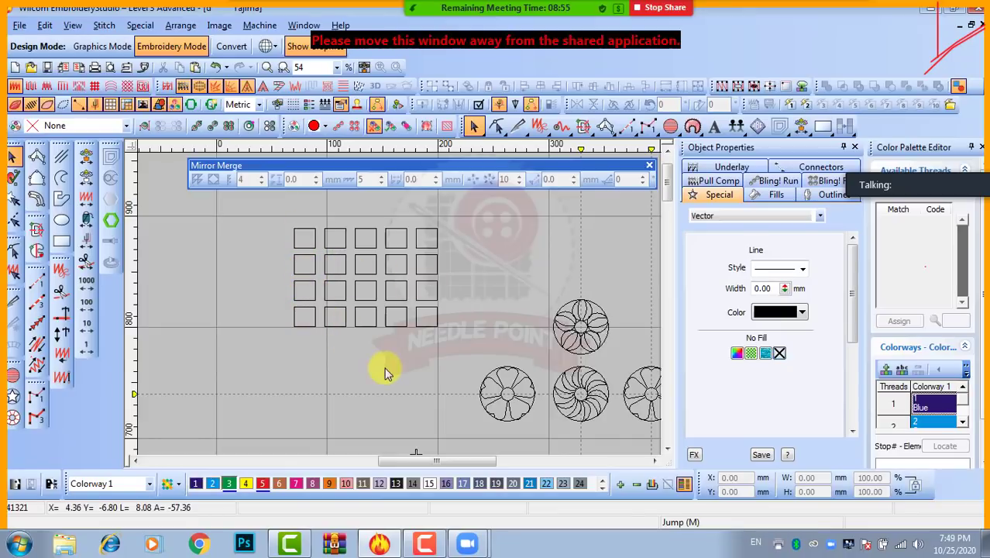
Place a duplicate of the array's upper-right rectangle above the 900 grid line and align it with the rightmost column
scroll(398, 309, "down", 2)
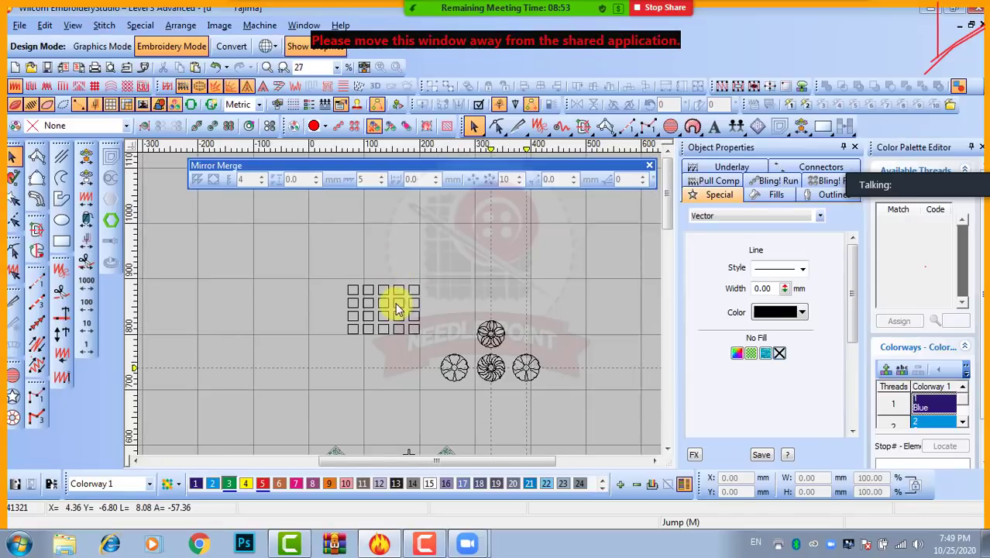
scroll(396, 306, "up", 2)
left_click(440, 271)
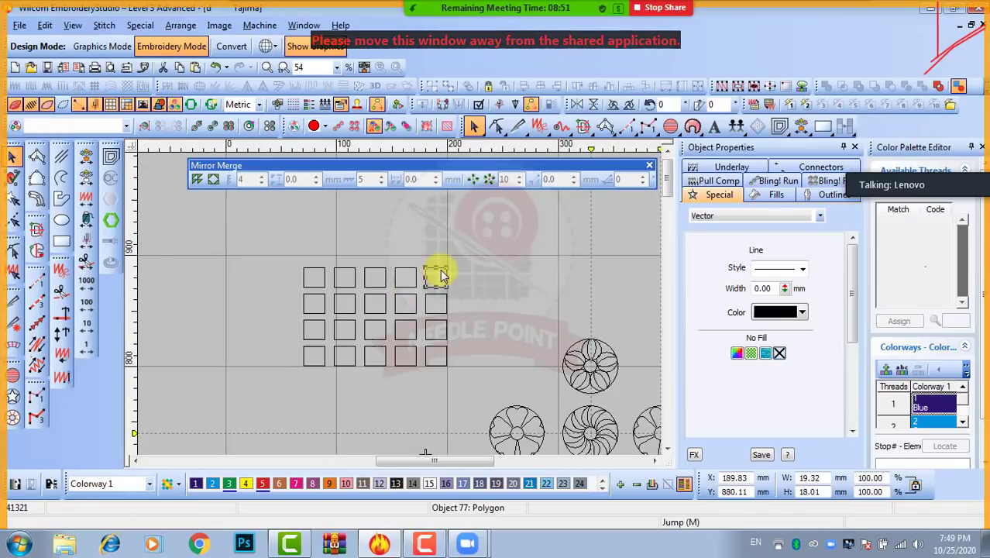
left_click_drag(438, 271, 437, 226)
scroll(398, 305, "down", 2)
scroll(390, 305, "up", 4)
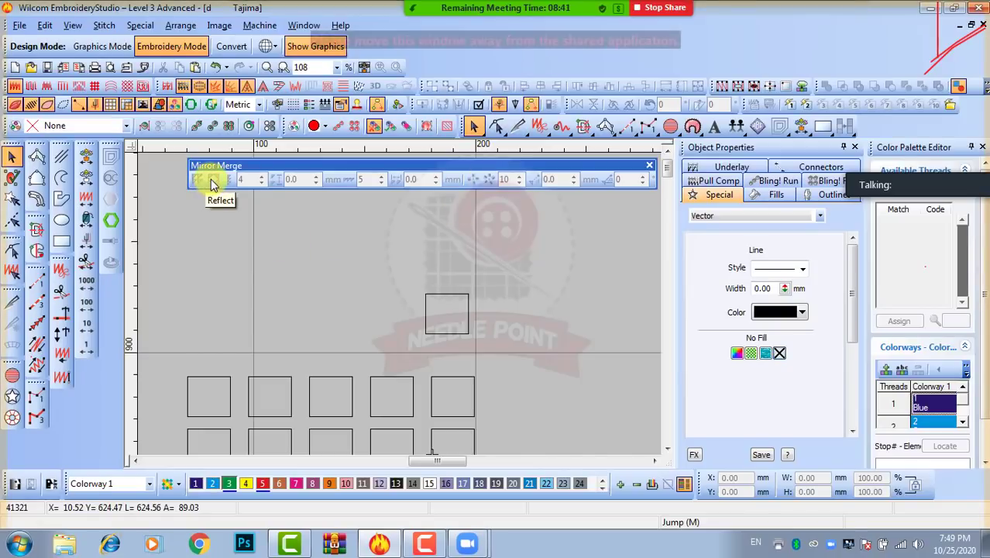
left_click(456, 300)
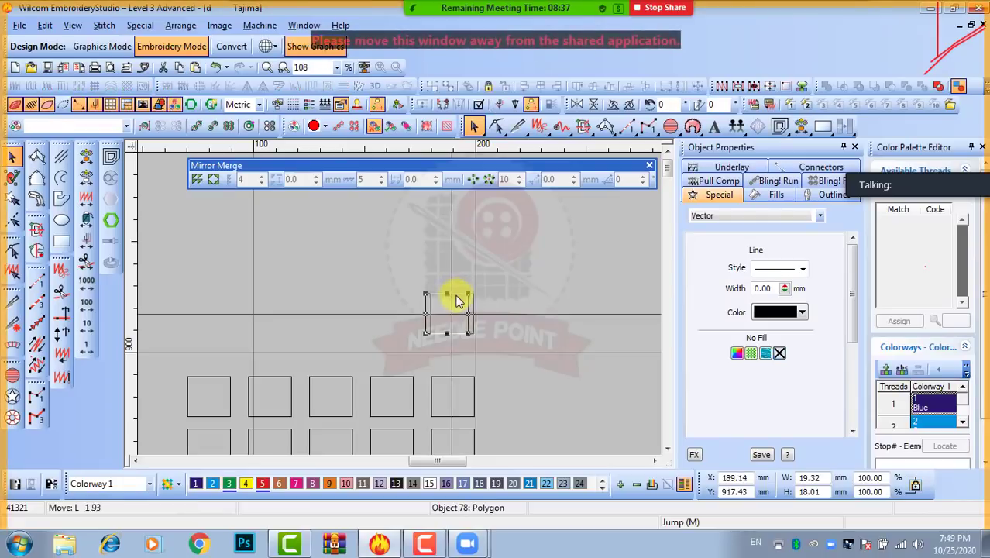
left_click_drag(457, 300, 462, 300)
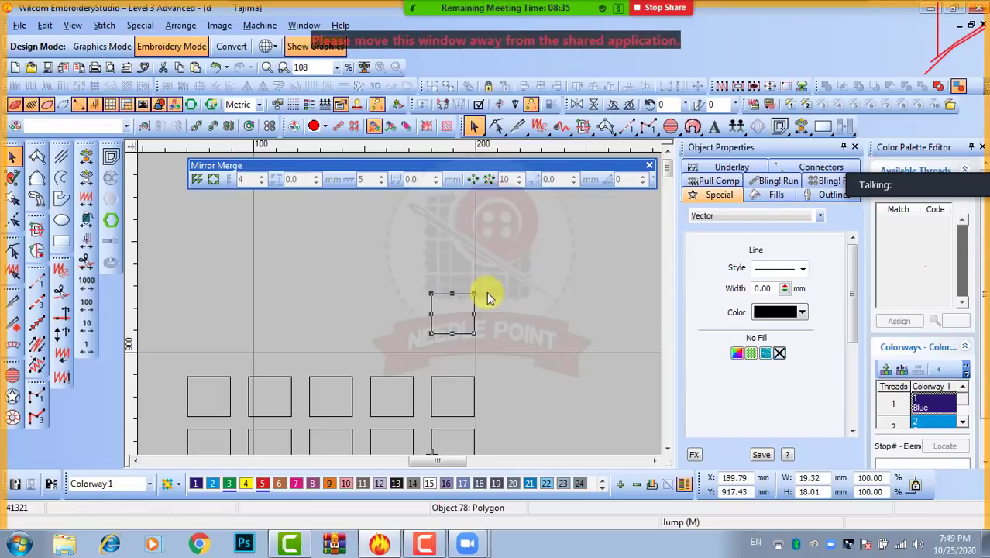
Repeat the duplicated rectangle with Reflect in 4 rows and 5 columns, extending upward and to the left above the first array
left_click(214, 182)
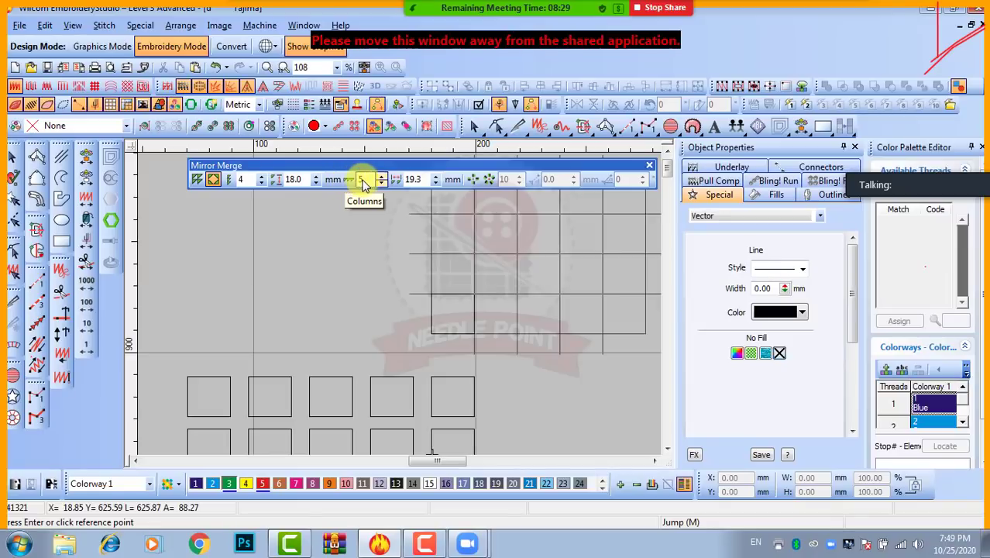
type("5")
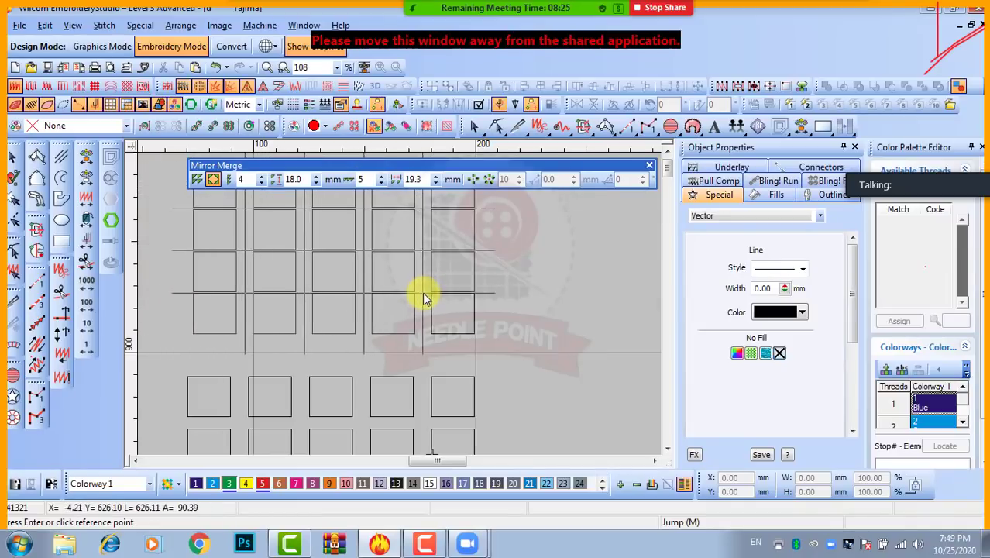
left_click(422, 292)
key("shift+z")
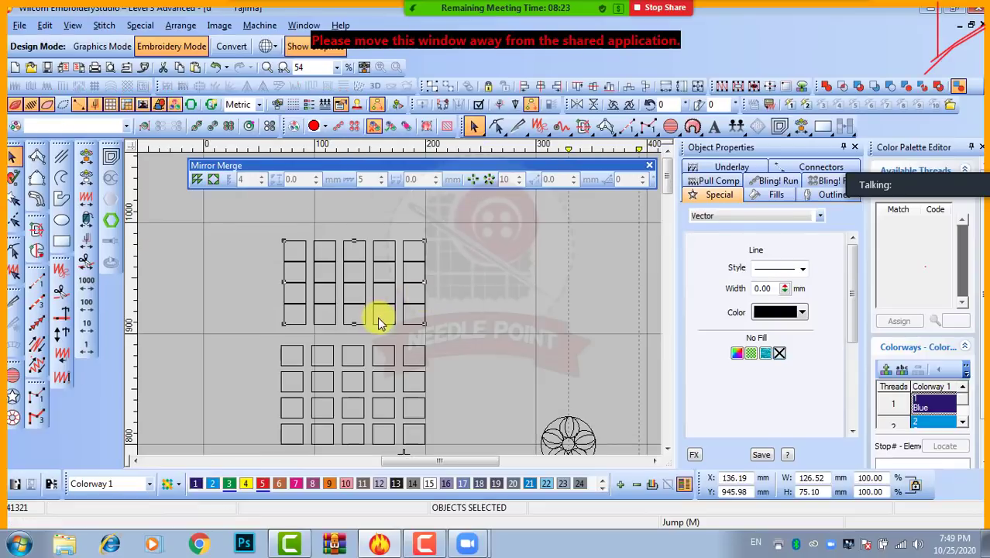
left_click(471, 307)
key("shift+z")
key("z")
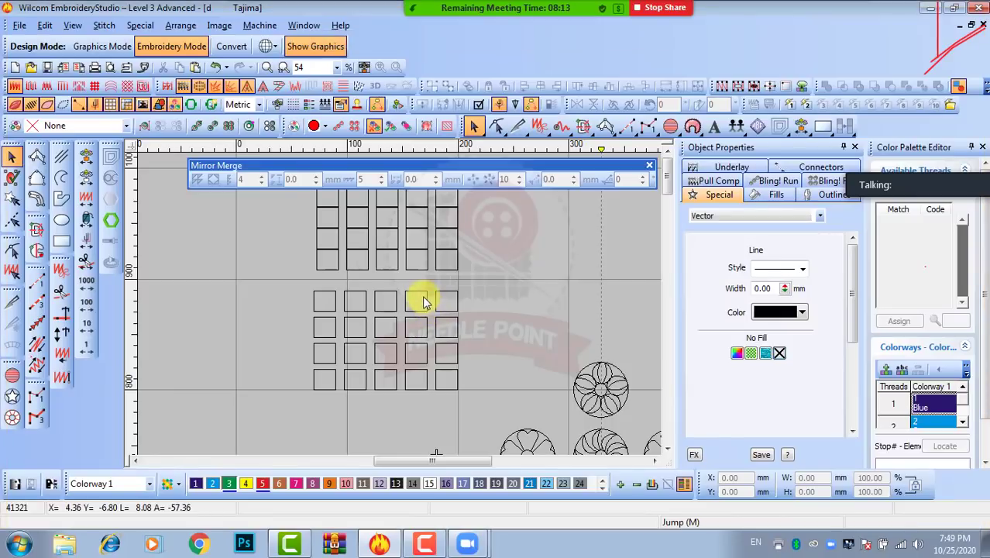
Undo the last reflected grid and reflect the rectangle again in 4 rows and 5 columns up and to the left, with narrow gaps
key("ctrl+z")
left_click(446, 259)
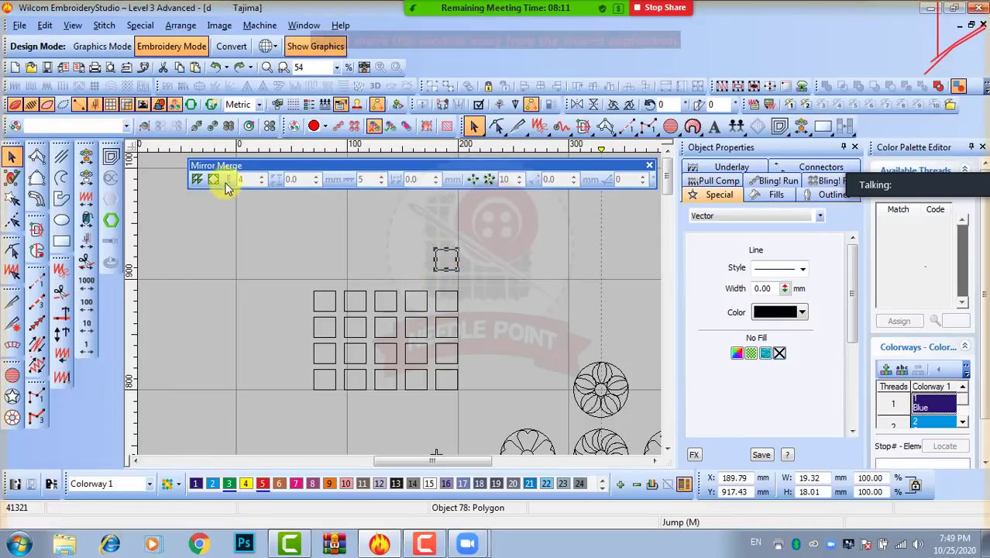
left_click(213, 179)
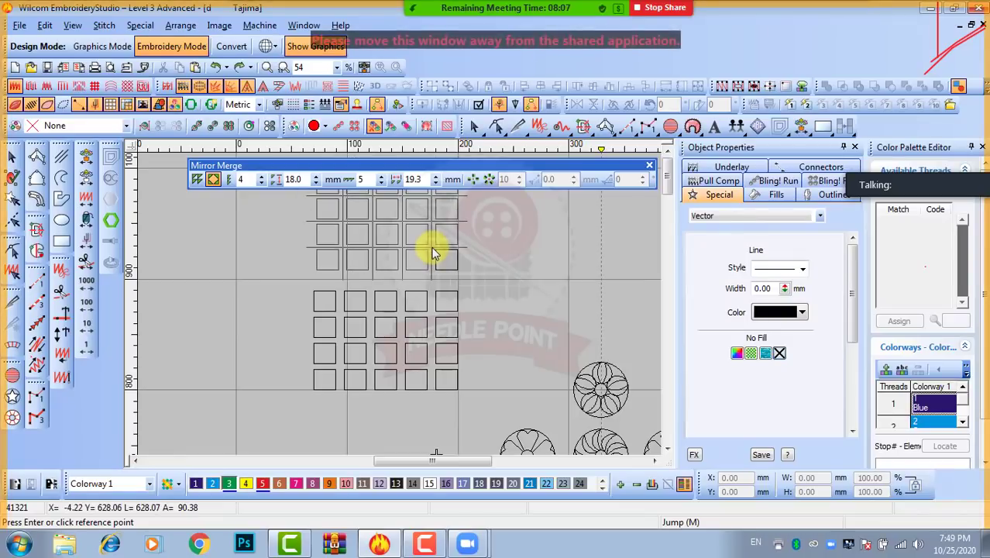
left_click(431, 251)
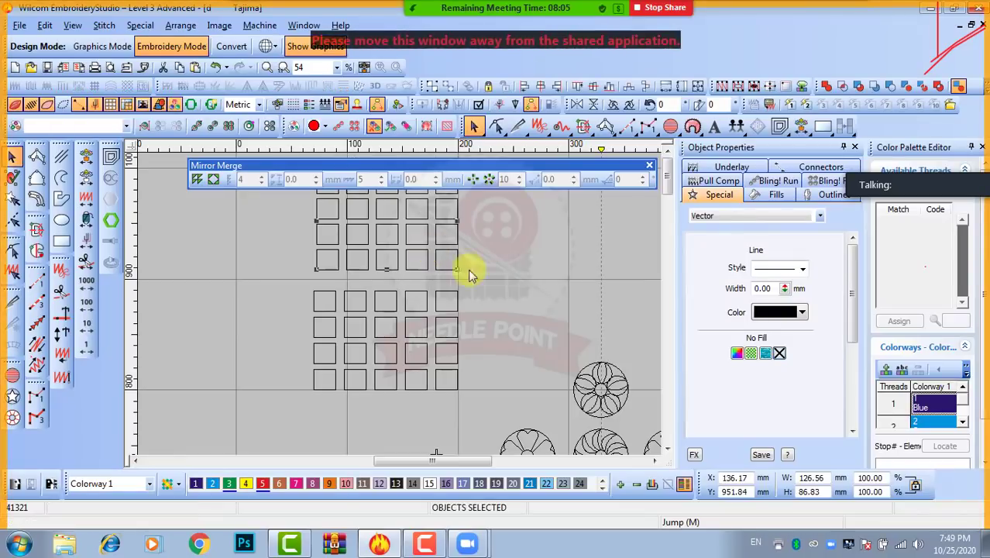
scroll(430, 283, "down", 2)
scroll(389, 287, "up", 2)
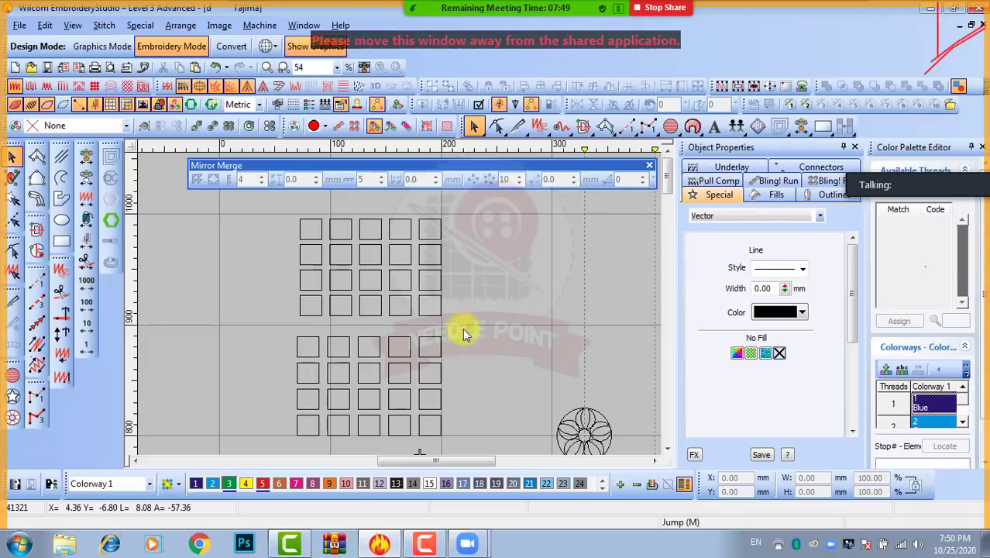
Duplicate the lower-right rectangle of the upper grid and move the copy about 86 mm to the right
left_click(422, 305)
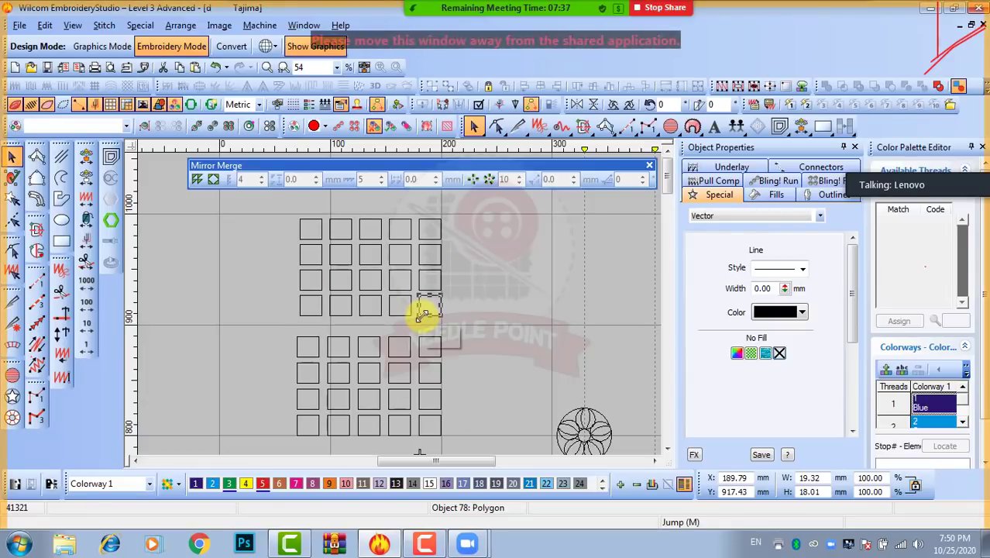
key("ctrl+z")
key("ctrl+z")
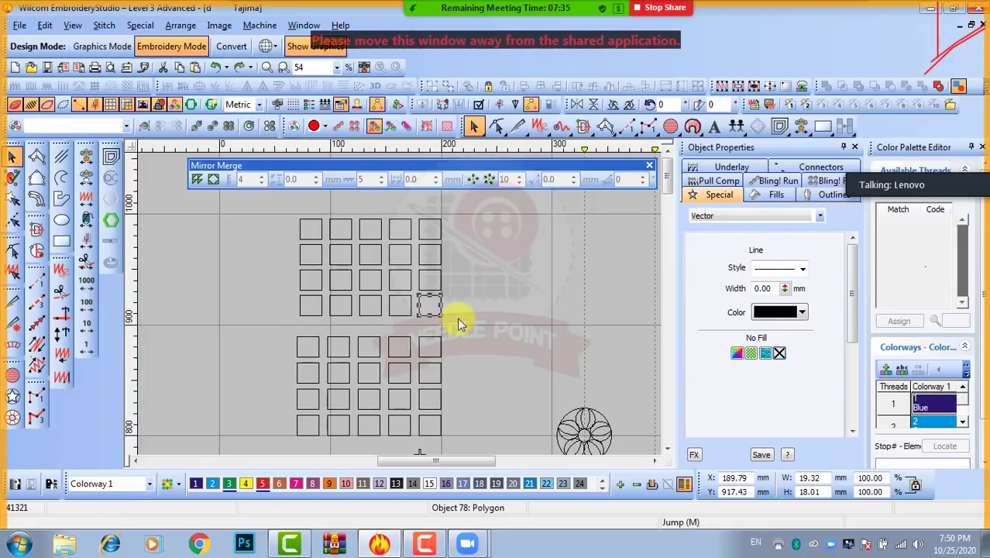
left_click_drag(494, 302, 527, 309)
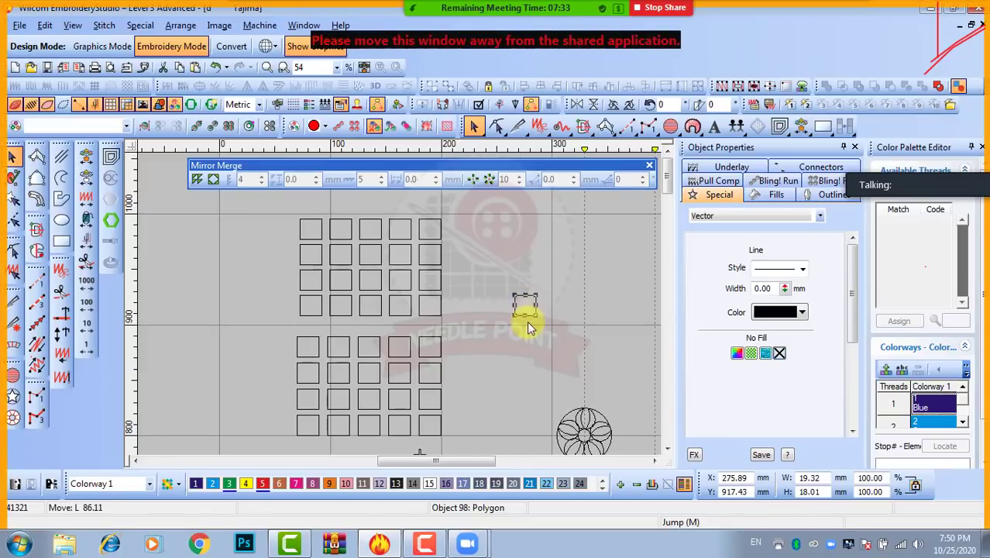
Reshape the copied rectangle into a triangle by adding a point midway along its top edge and deleting both top corner points
scroll(528, 308, "up", 2)
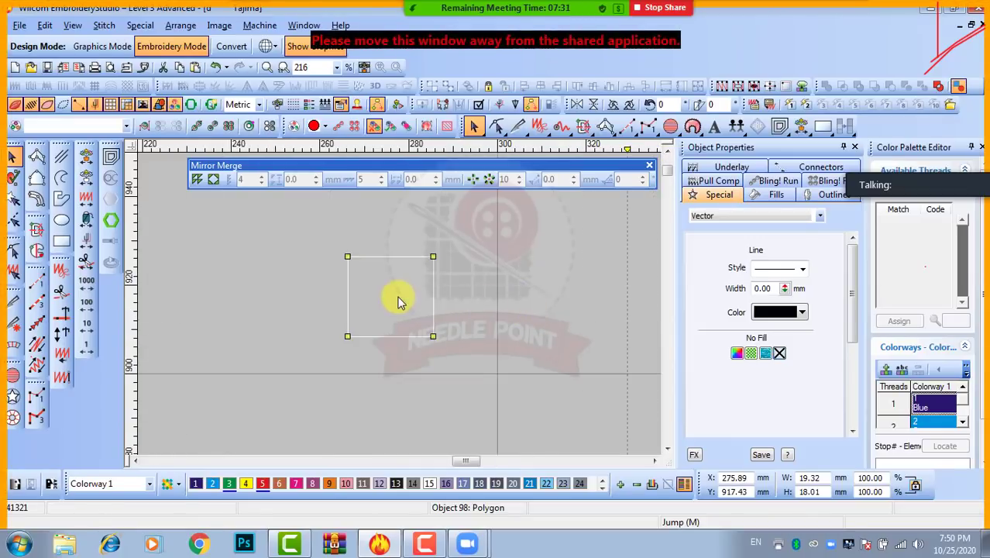
key("h")
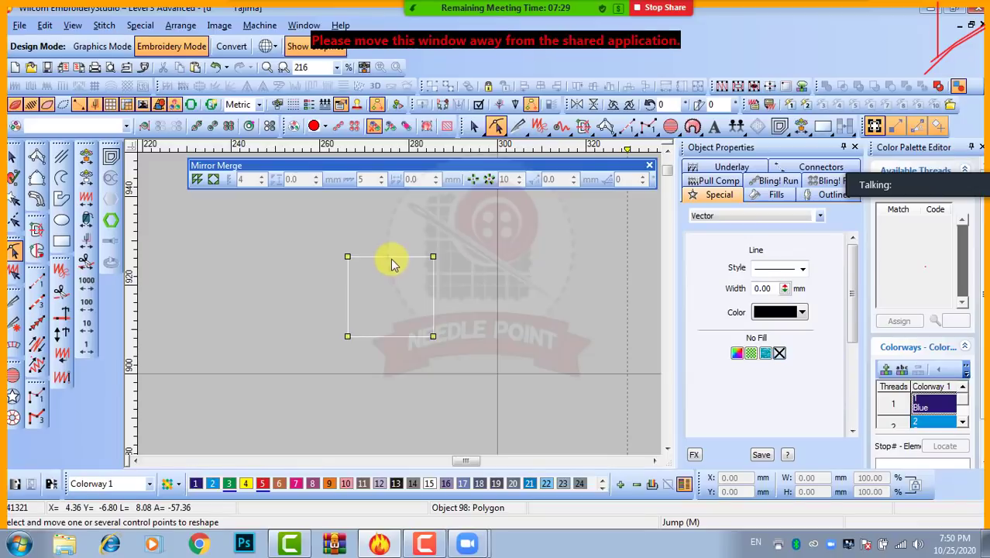
left_click(393, 257)
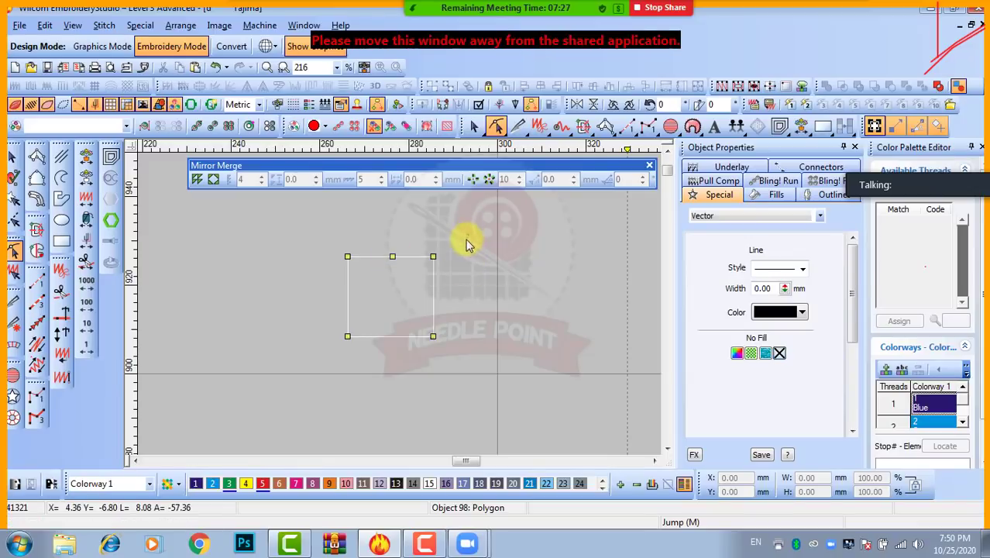
left_click_drag(468, 234, 412, 288)
key("Delete")
left_click_drag(286, 226, 373, 305)
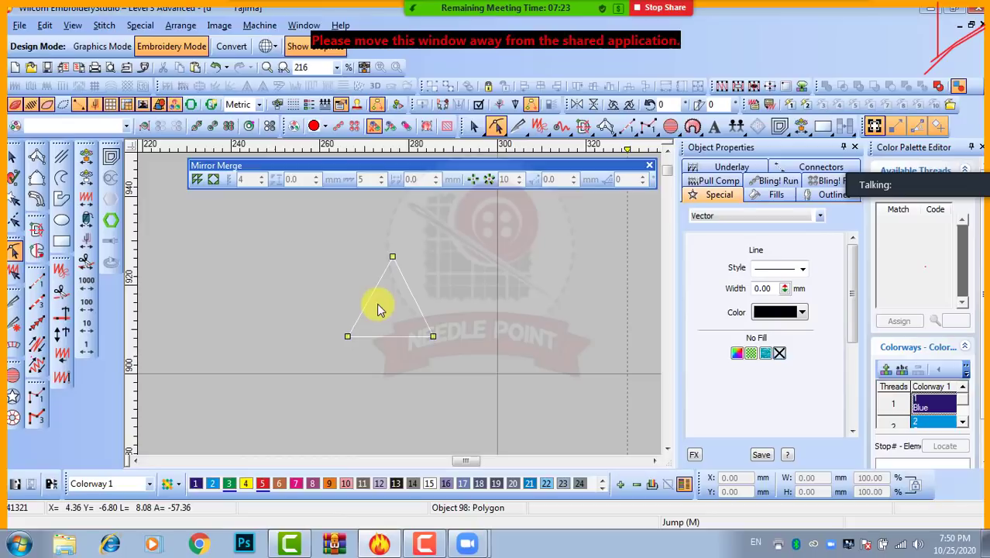
left_click(13, 156)
Reflect the triangle in 4 rows and 5 columns, extending upward and to the right with narrow gaps
key("shift+z")
scroll(400, 303, "down", 2)
scroll(394, 303, "up", 2)
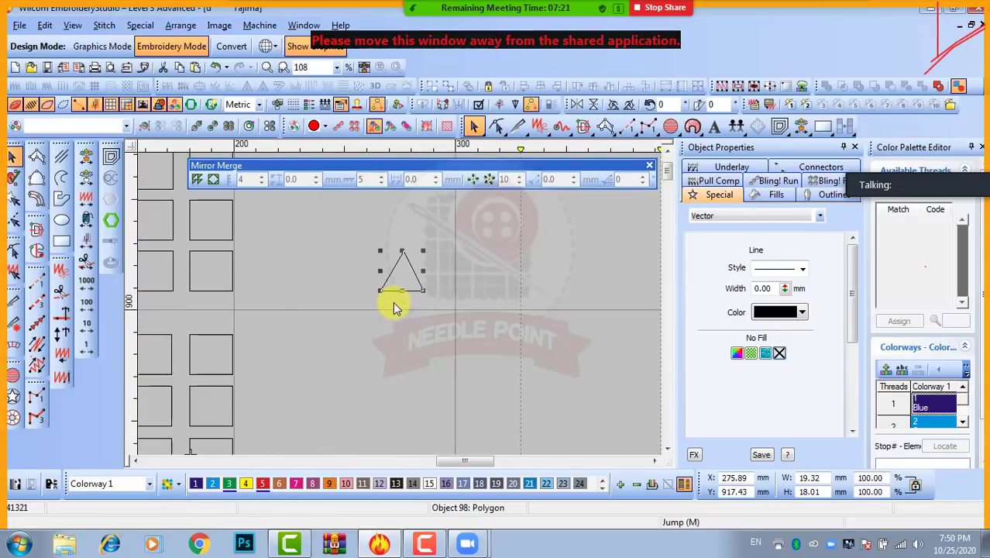
scroll(393, 301, "down", 2)
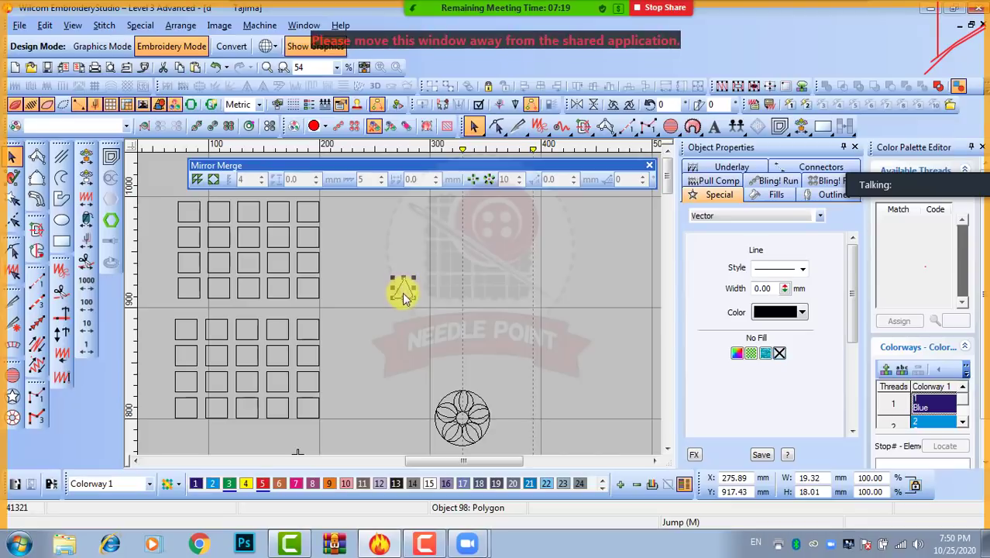
left_click(213, 178)
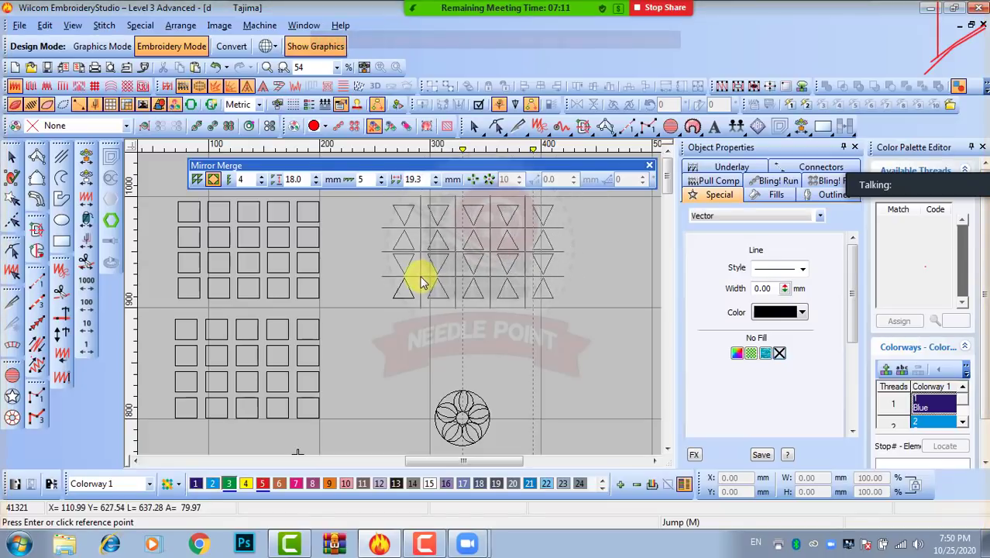
left_click(420, 281)
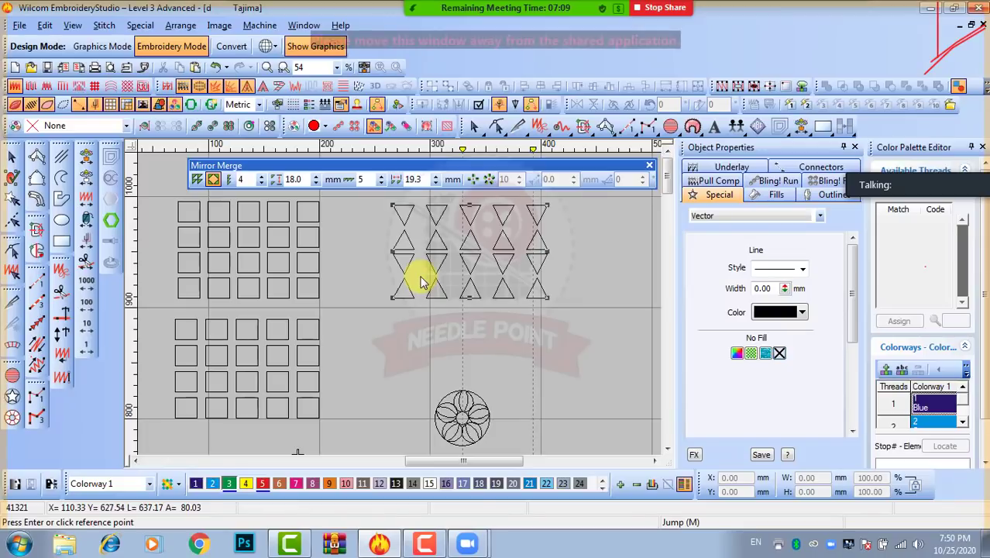
left_click(527, 350)
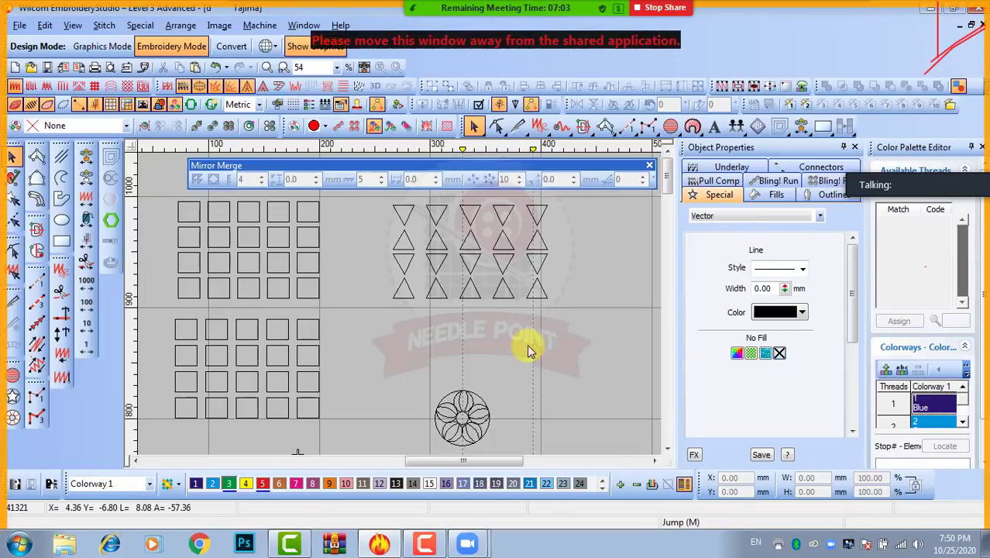
Move the upper-right rectangle of the upper grid to just above the 1000 grid line, left of the 200 line
key("shift+z")
key("z")
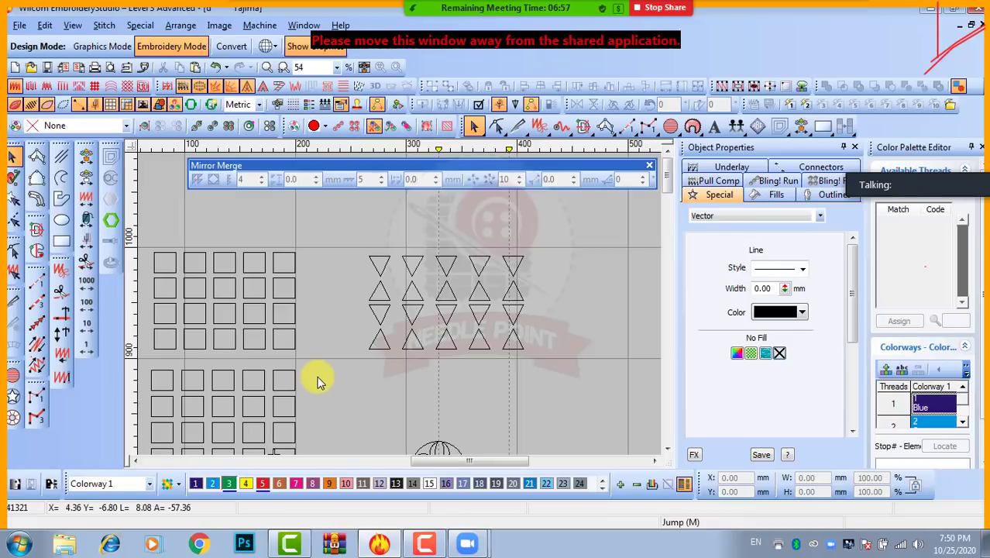
key("shift+z")
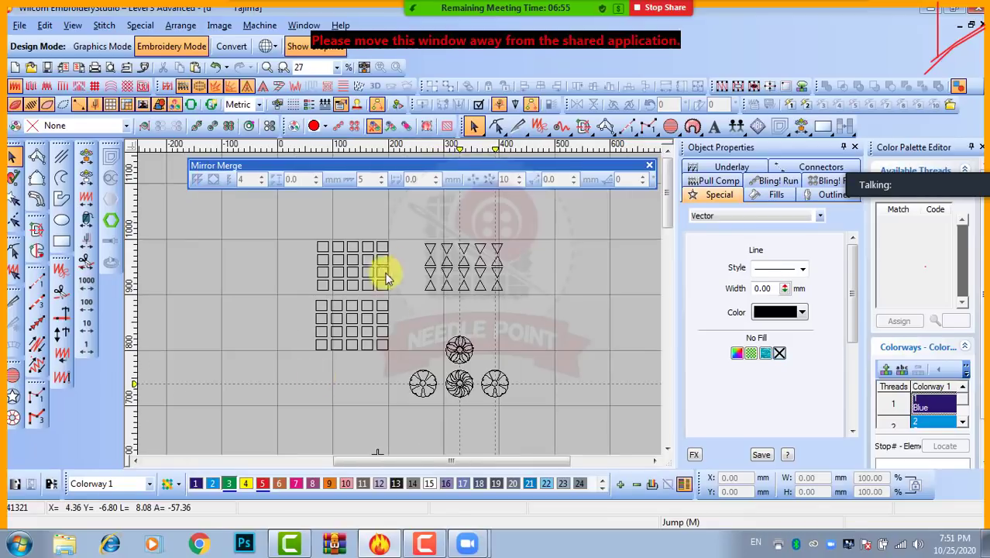
key("z")
key("z")
left_click(429, 310)
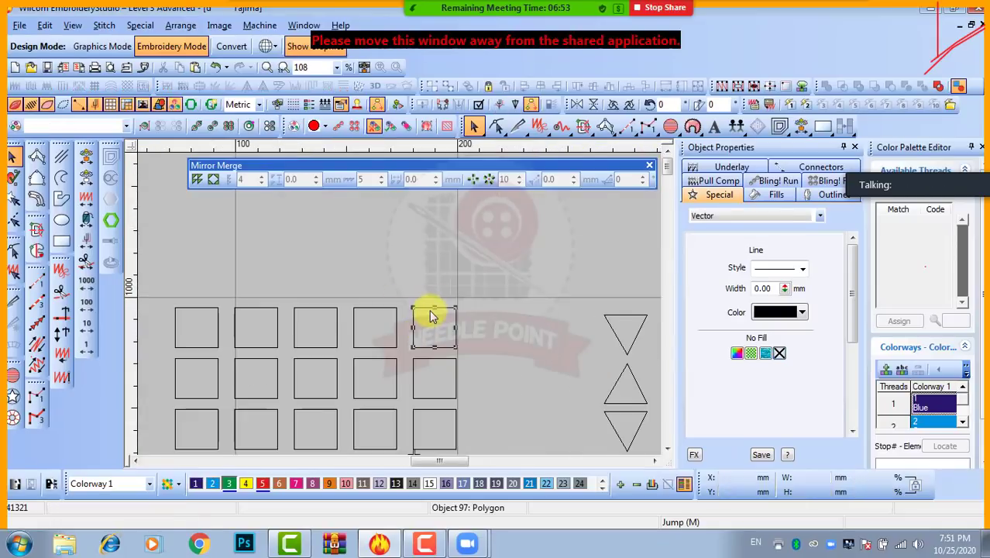
left_click_drag(418, 313, 424, 236)
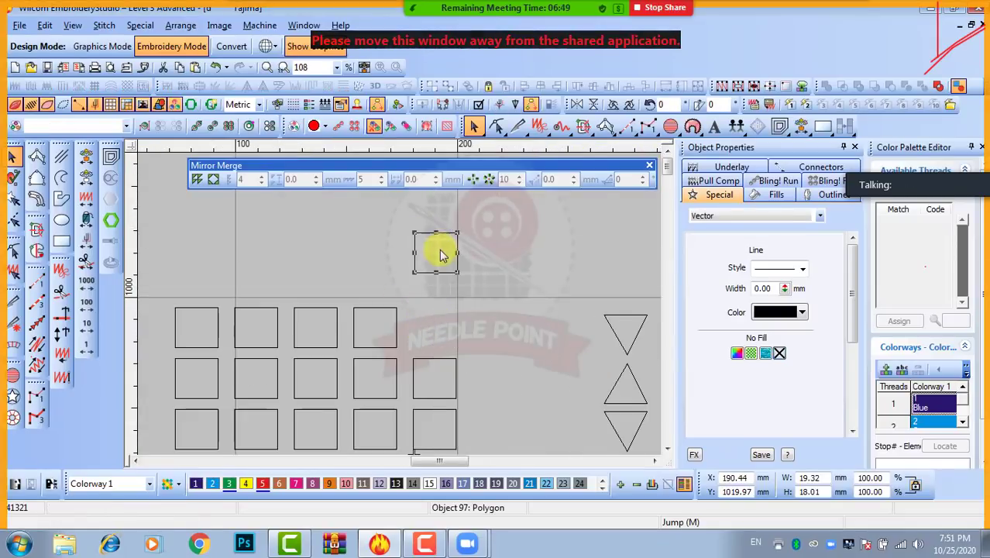
Start an array of the moved rectangle and reduce it to 1 row and 1 column
left_click(198, 180)
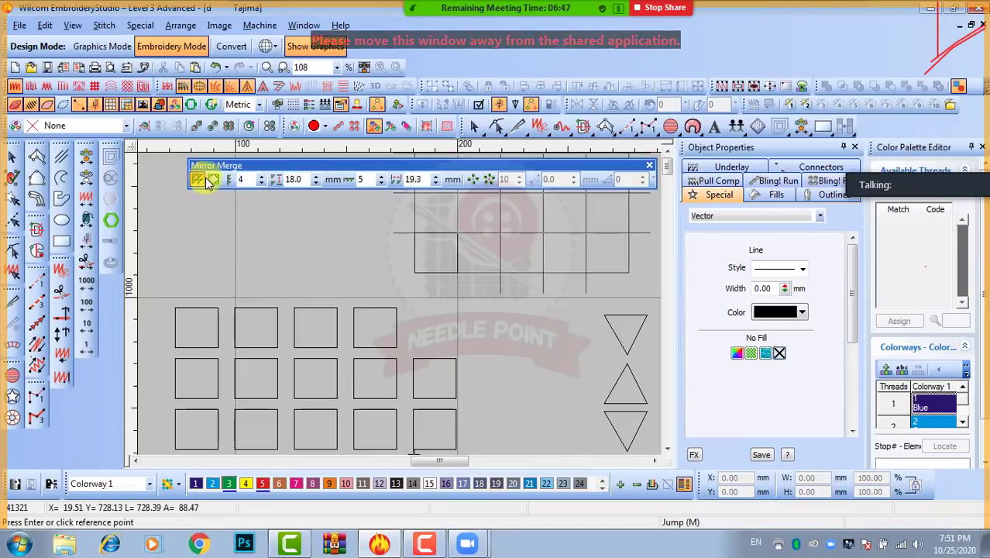
left_click(262, 182)
left_click(262, 183)
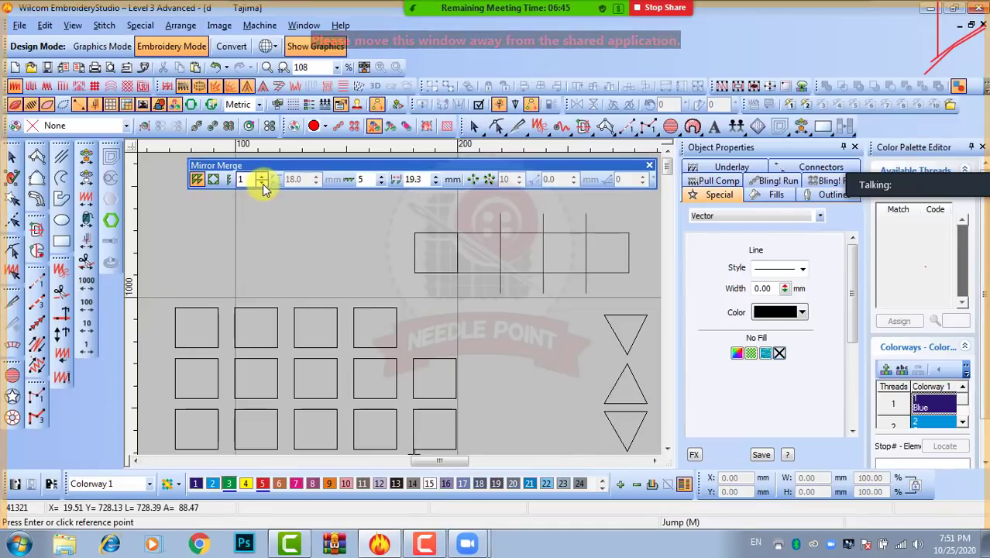
left_click(261, 183)
left_click(380, 183)
left_click(380, 183)
left_click(380, 183)
left_click(381, 183)
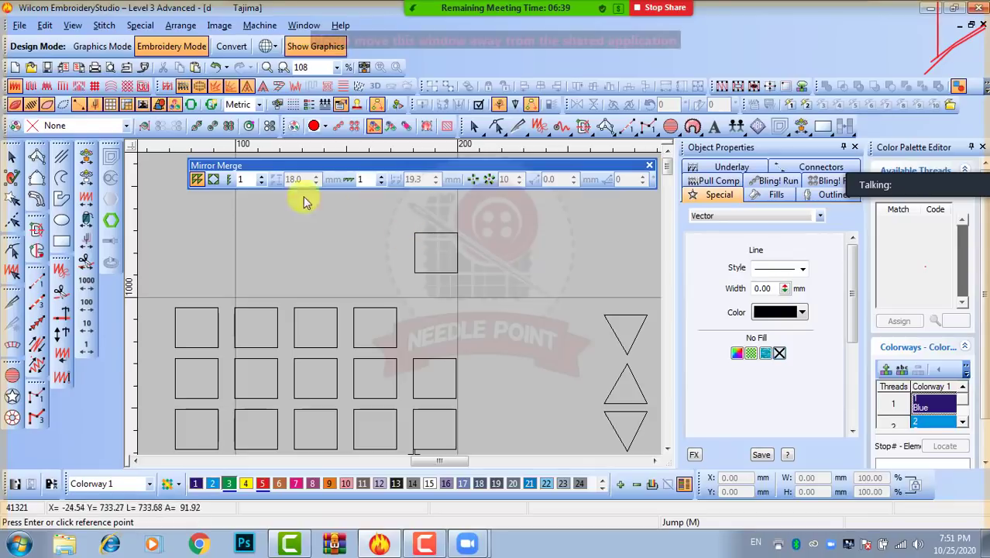
Raise the array to 10 rows, preview the vertical spacing above the rectangle, and cancel the placement
left_click(262, 176)
left_click(262, 177)
left_click(262, 177)
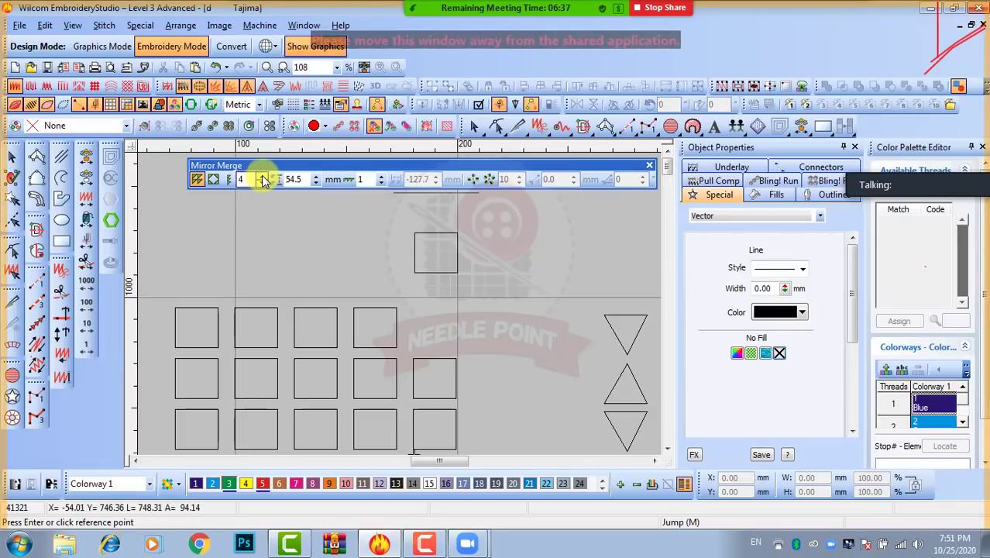
left_click(262, 177)
left_click(261, 177)
left_click(262, 177)
left_click(262, 176)
left_click(262, 177)
left_click(262, 176)
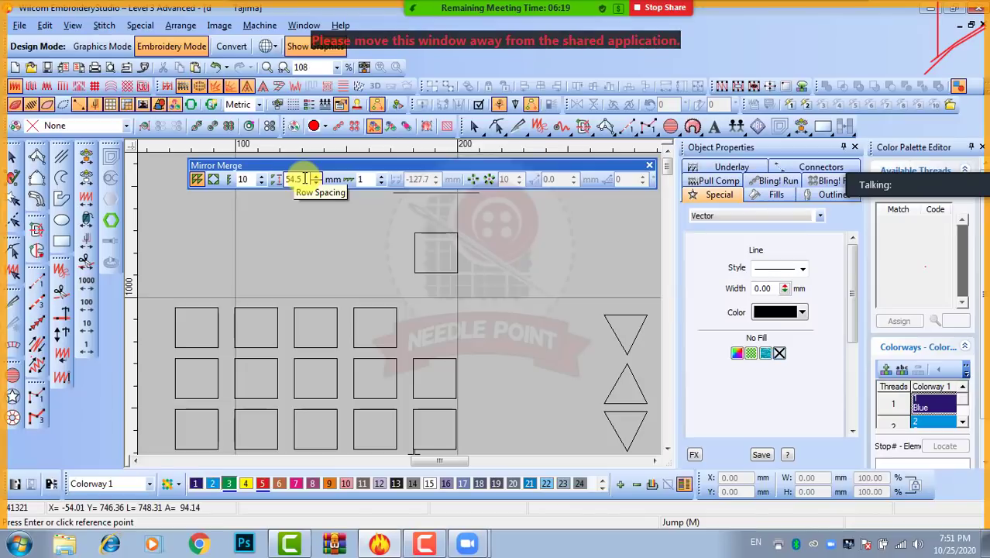
left_click(263, 183)
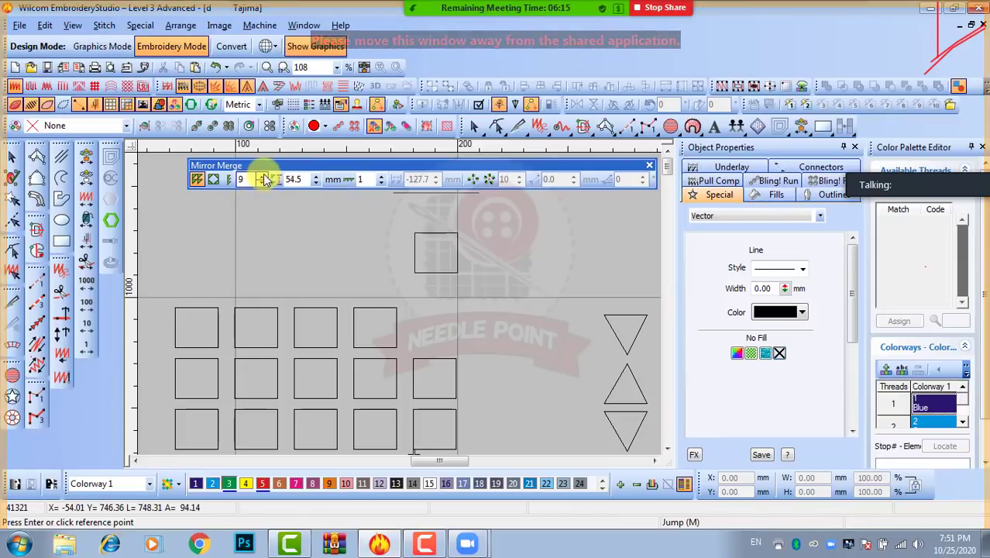
left_click(262, 176)
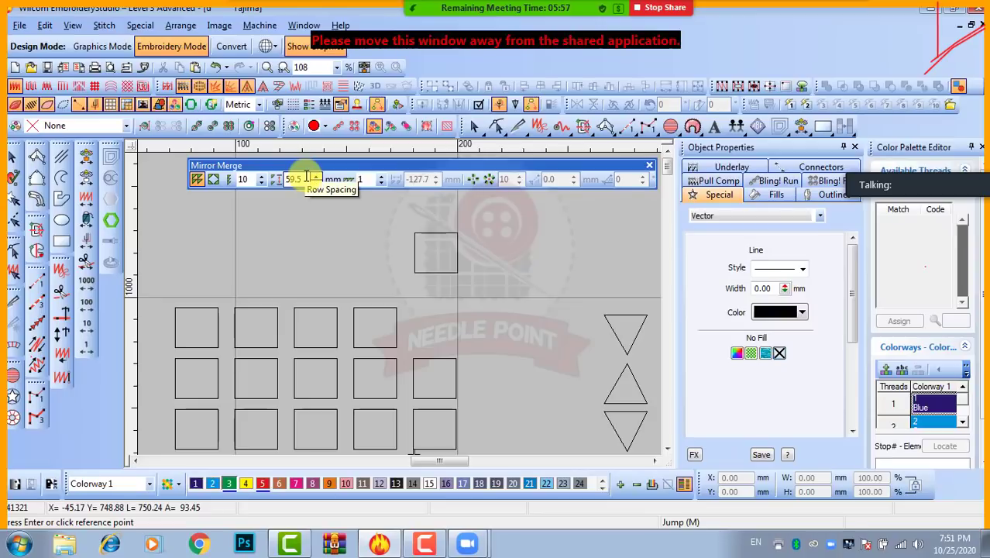
scroll(422, 275, "down", 2)
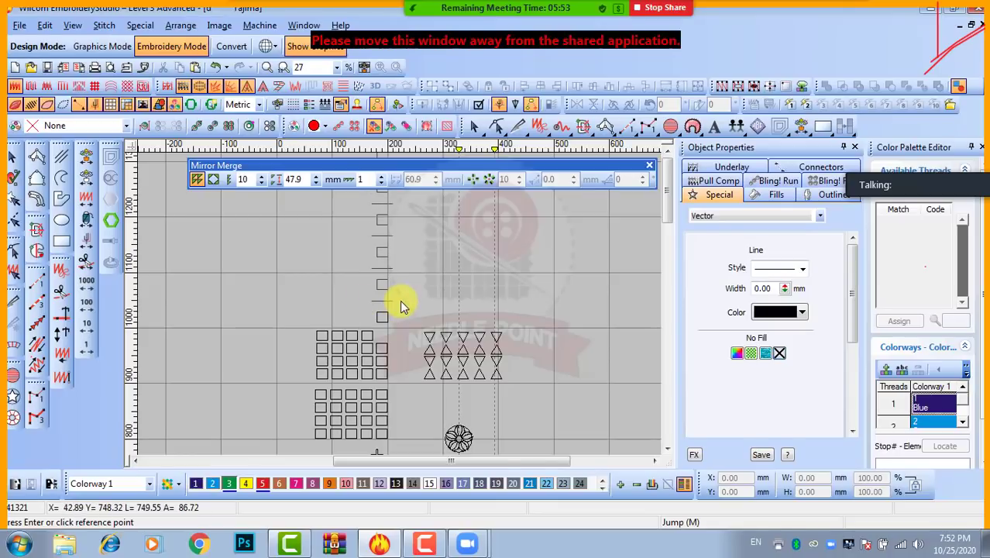
key("Escape")
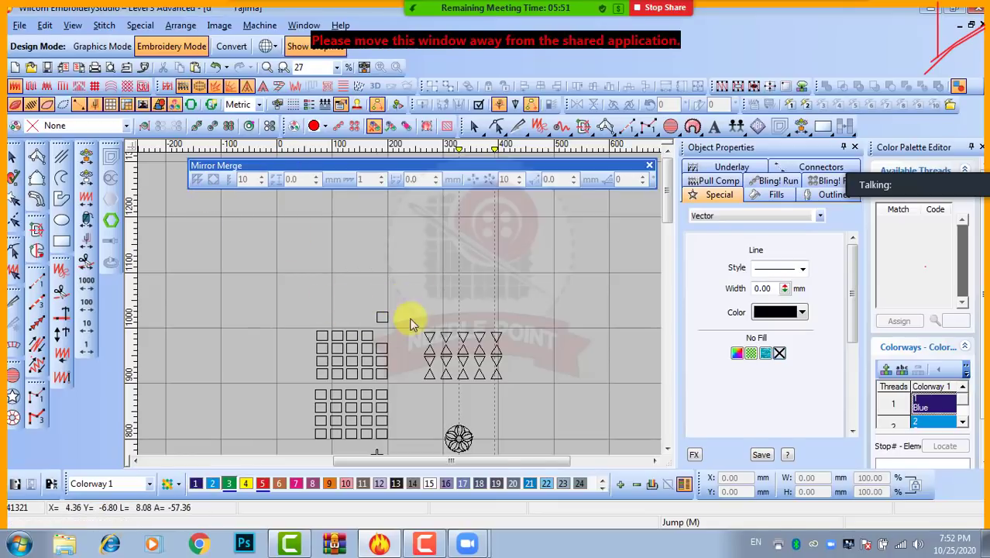
Array the rectangle above the 1000 grid line in 10 rows and 1 column, extending upward with a row spacing of 23 mm
left_click(381, 316)
left_click(200, 178)
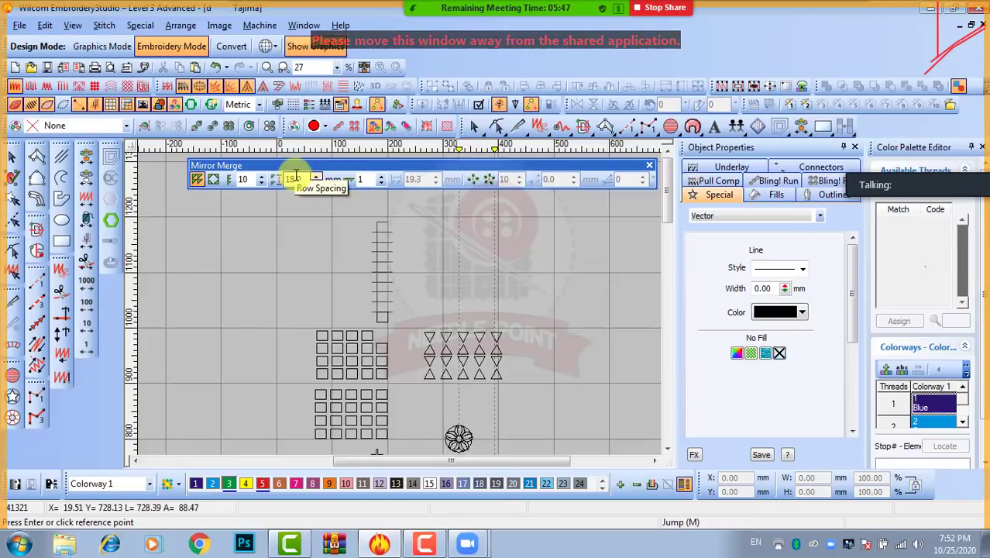
left_click(294, 179)
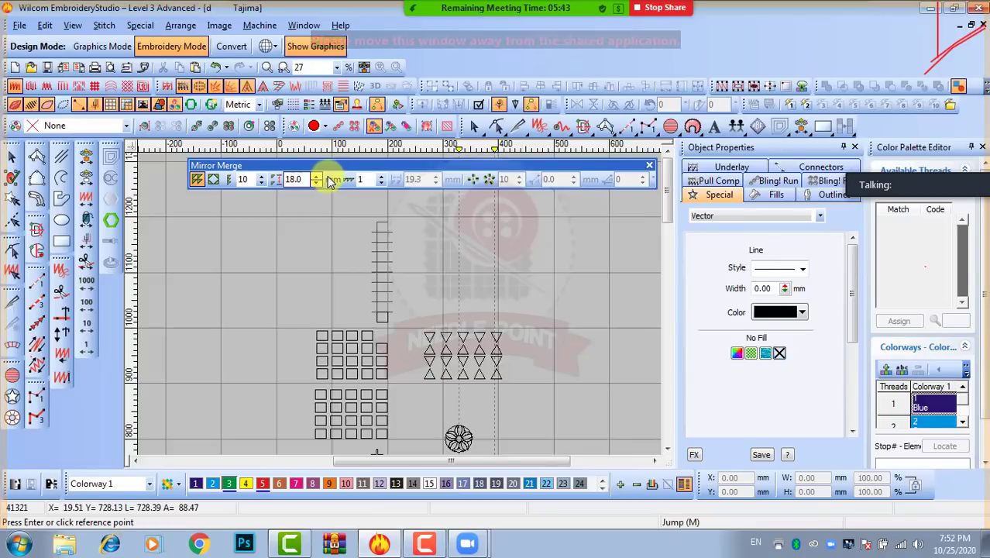
type("10")
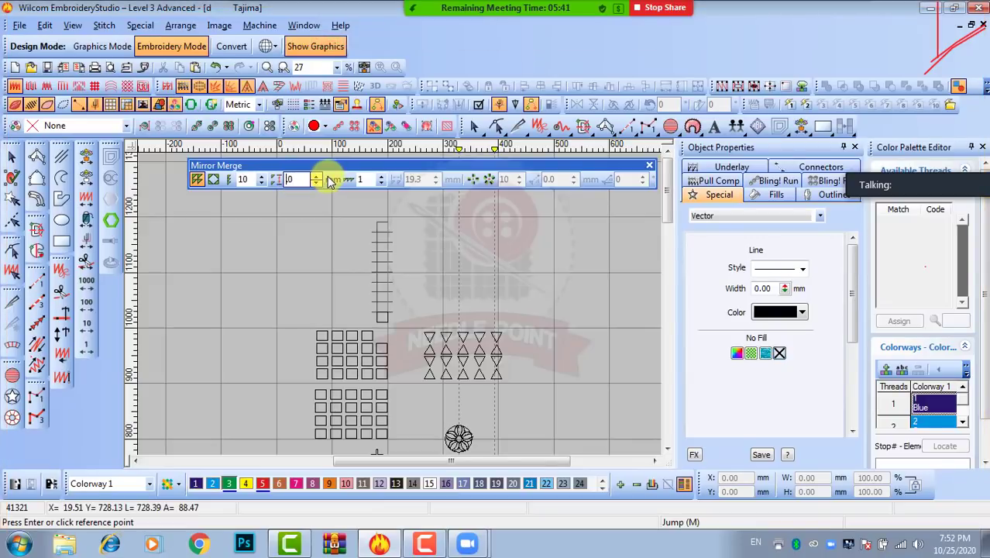
key("BackSpace")
key("BackSpace")
type("23")
key("Return")
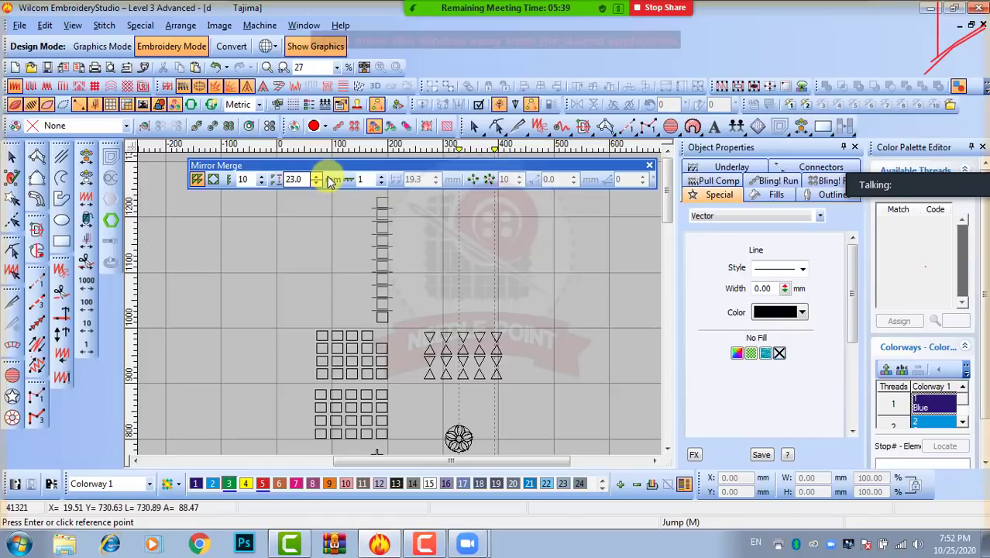
key("Return")
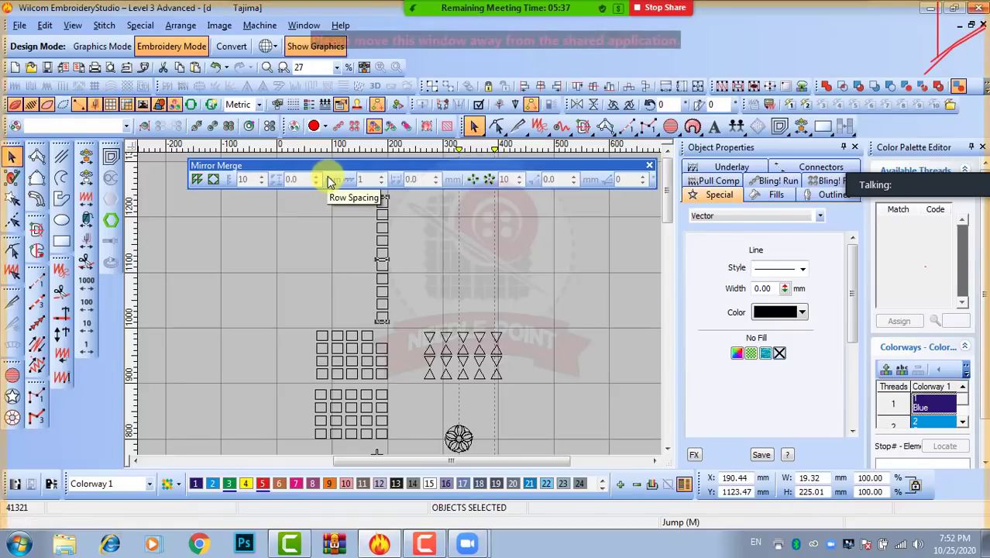
left_click(453, 265)
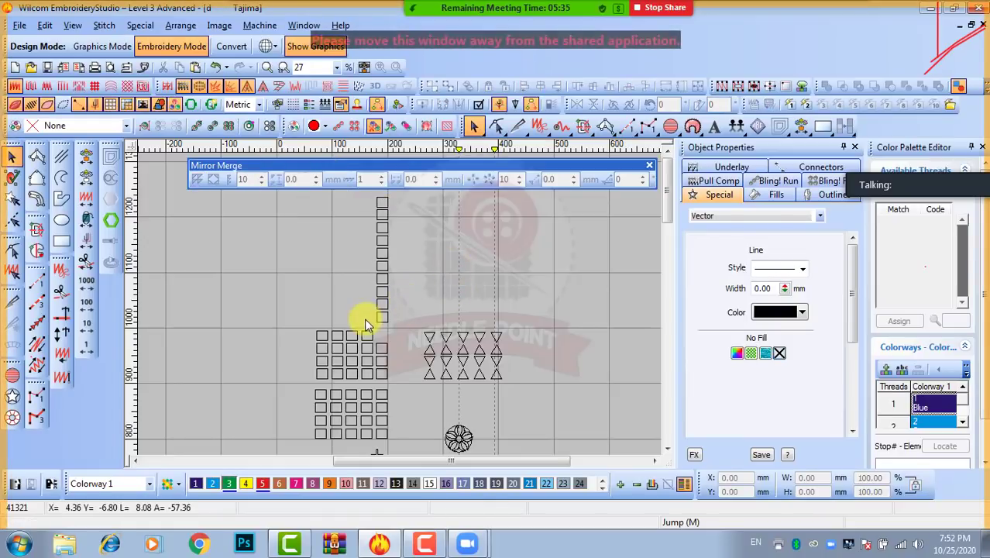
Measure the vertical gap between the two lowest rectangles in the column above the 1000 grid line
scroll(382, 311, "up", 10)
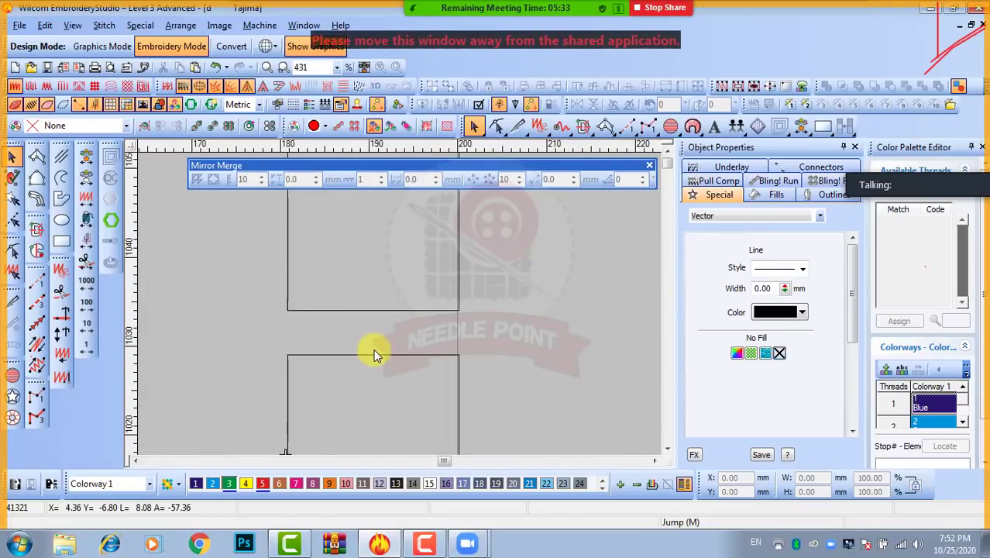
scroll(374, 353, "up", 5)
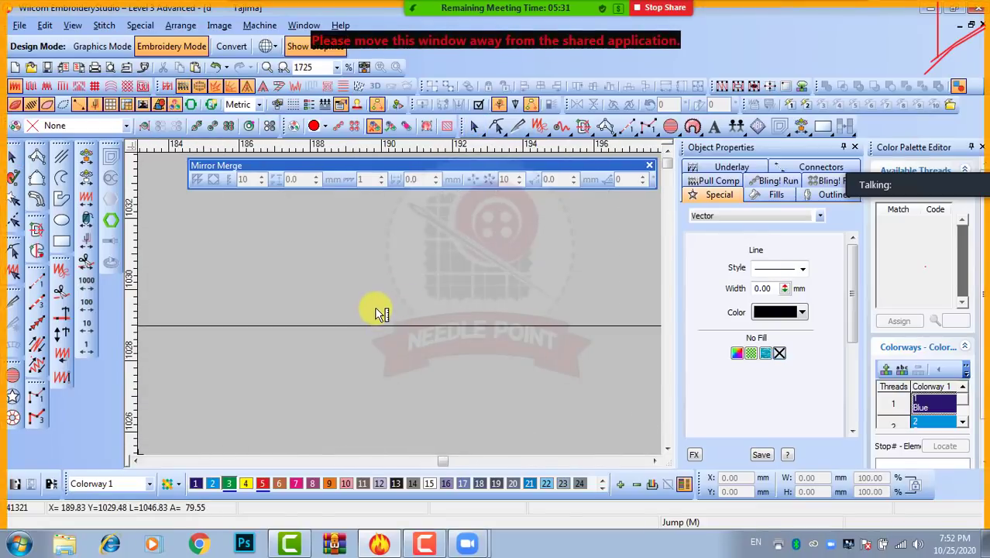
scroll(374, 312, "down", 2)
scroll(409, 311, "up", 1)
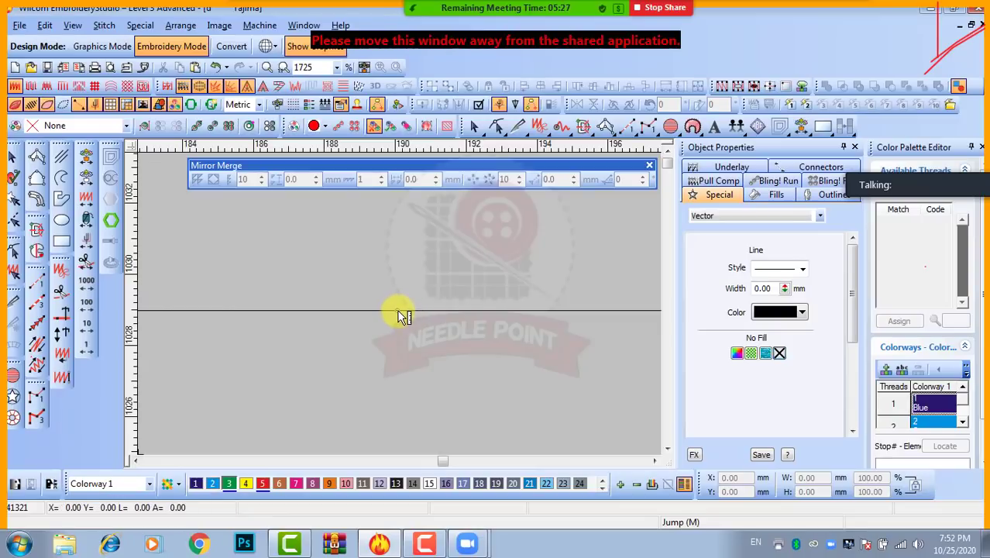
left_click(398, 310)
scroll(394, 280, "down", 2)
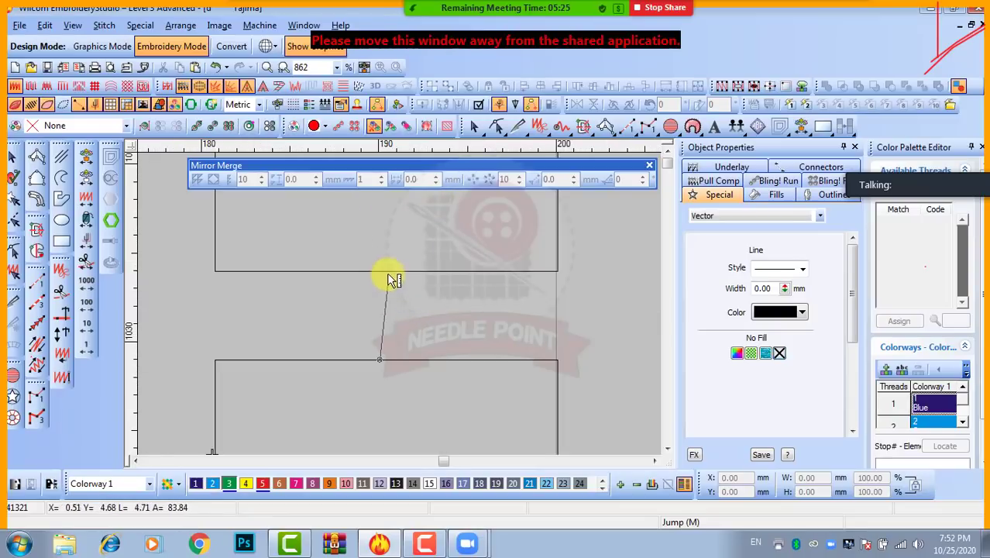
scroll(385, 280, "up", 2)
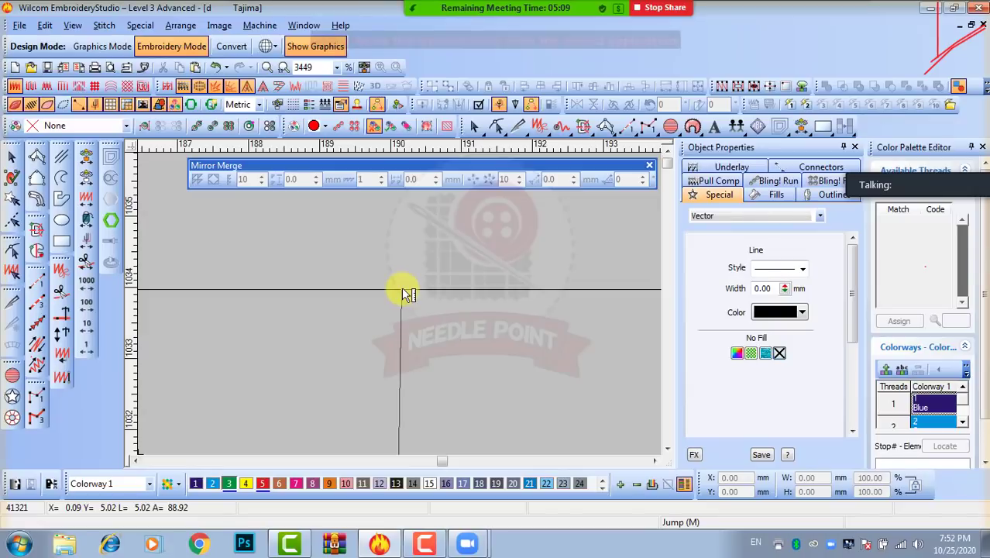
scroll(404, 290, "down", 1)
scroll(402, 290, "down", 4)
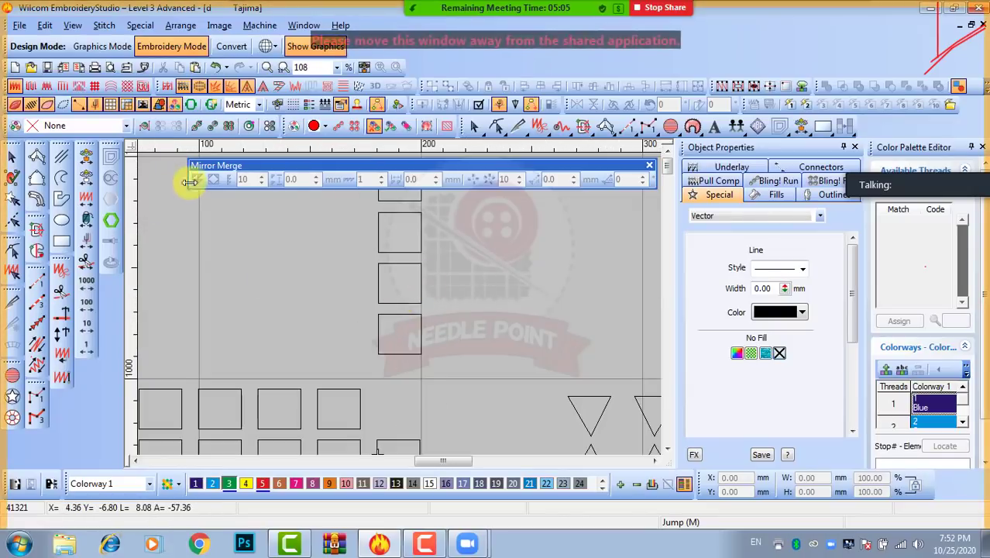
Draw a long horizontal rectangle about 1500 by 92 mm above the existing designs near the 1400 grid line and select it
scroll(398, 210, "down", 2)
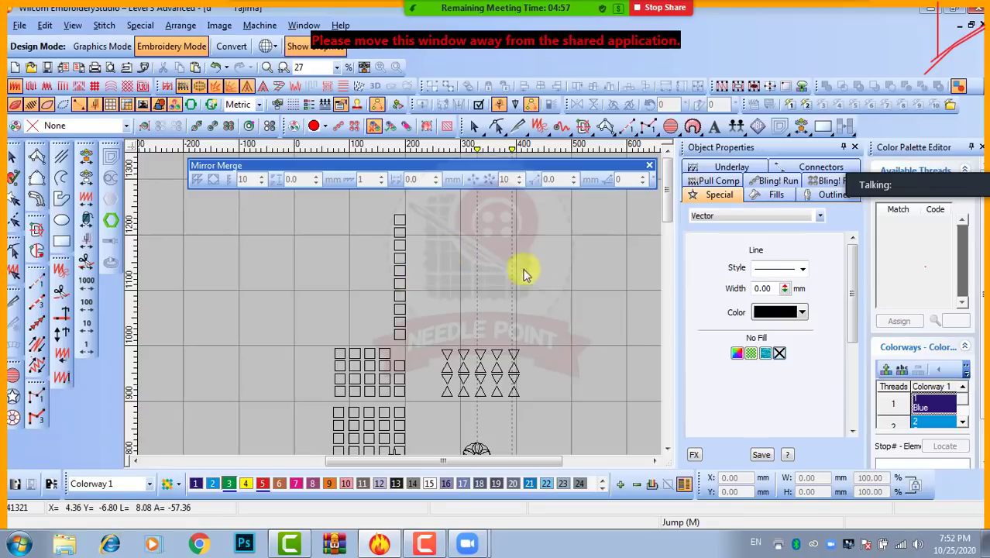
scroll(434, 299, "down", 2)
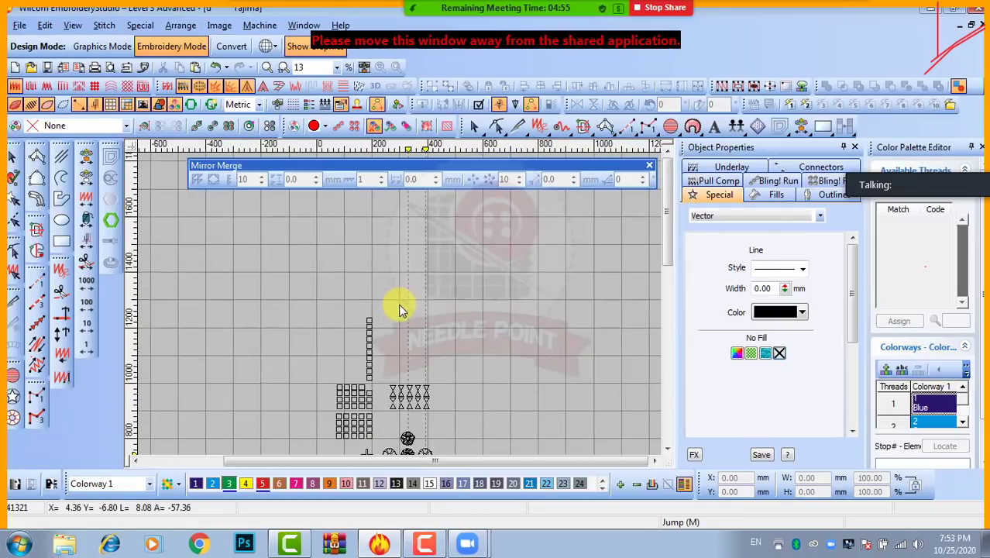
left_click(61, 241)
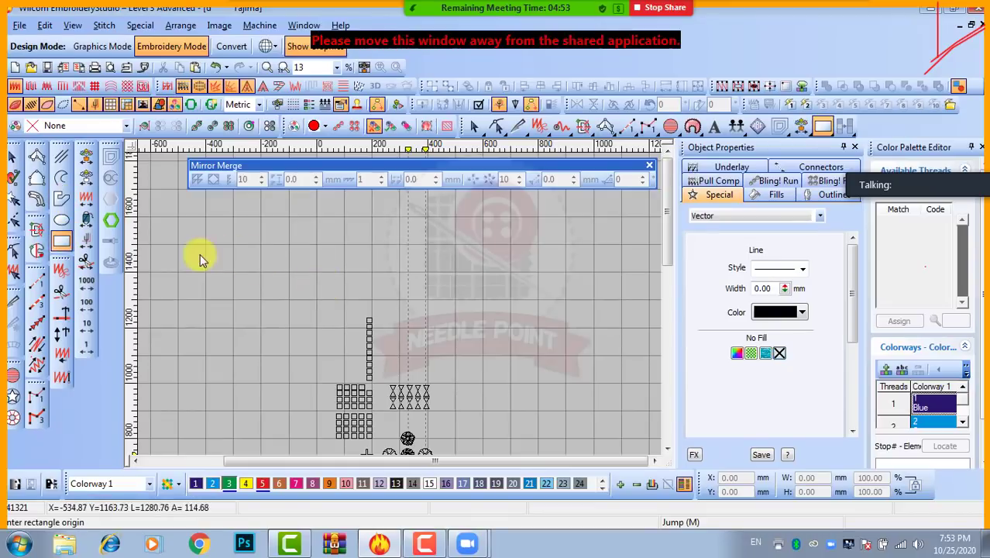
left_click(190, 253)
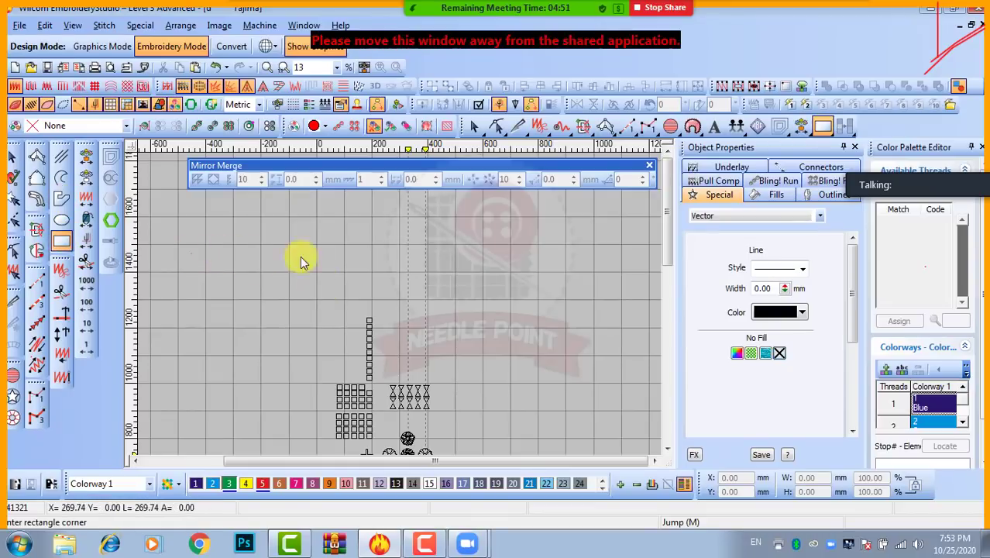
left_click(605, 278)
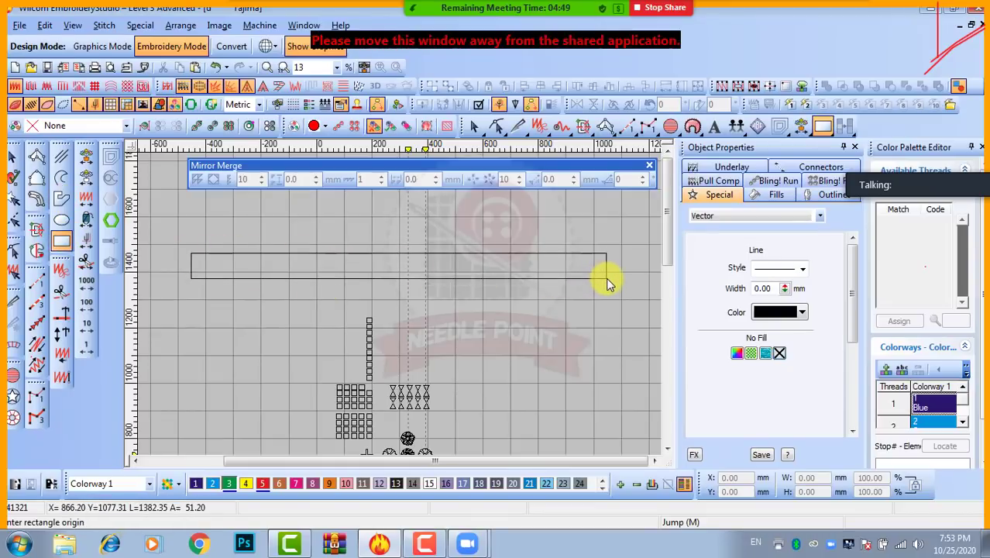
left_click(12, 155)
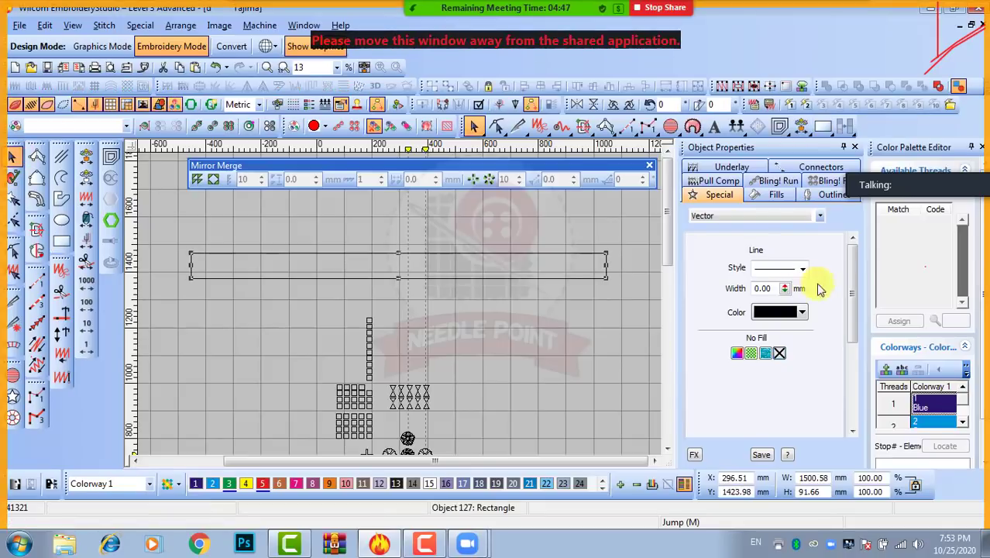
Set the long rectangle's width to 330 mm with proportional scaling and deselect it
left_click(819, 477)
type("330")
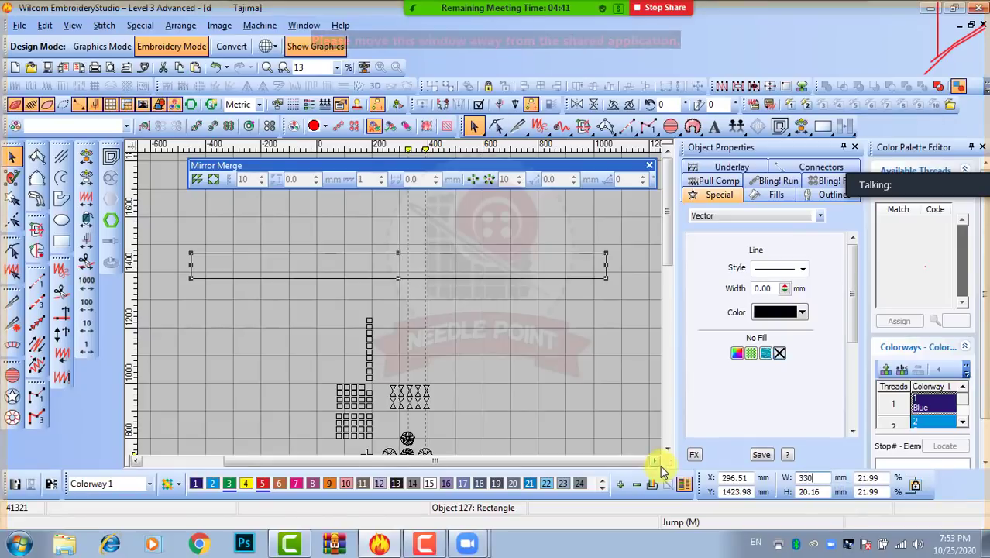
key("Return")
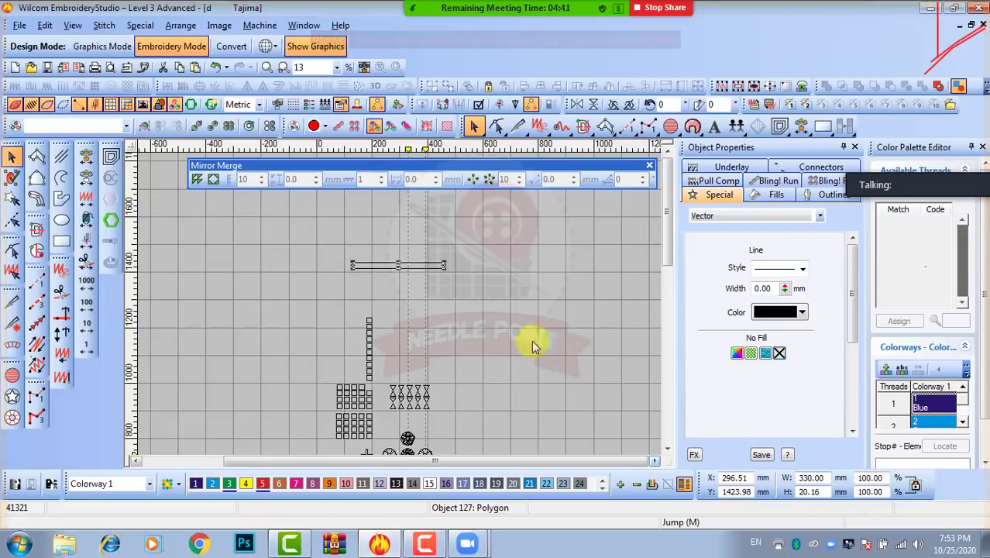
scroll(404, 267, "up", 3)
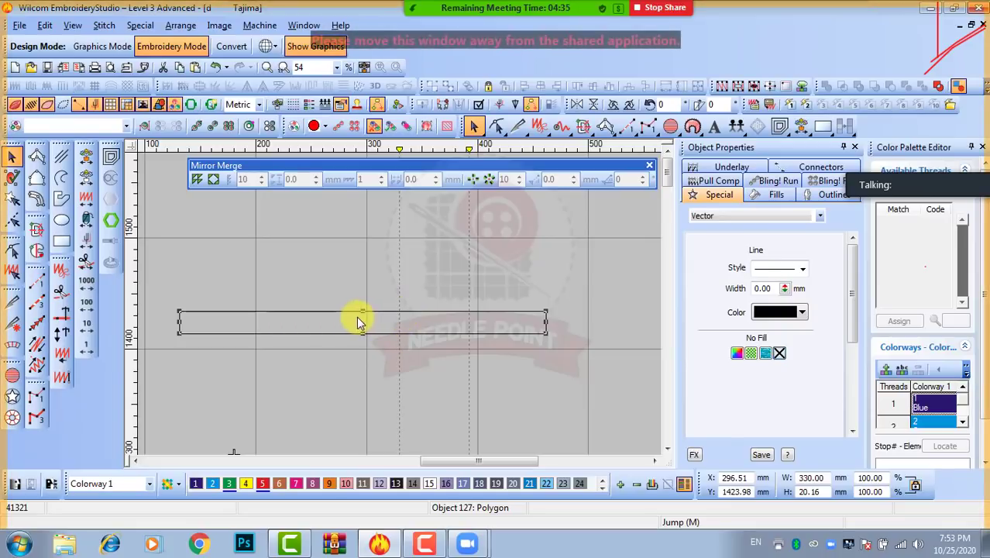
left_click_drag(362, 310, 361, 311)
left_click(471, 349)
Create a zigzag-filled star about 6 mm wide inside the long rectangle and move it against the right end
scroll(400, 307, "up", 3)
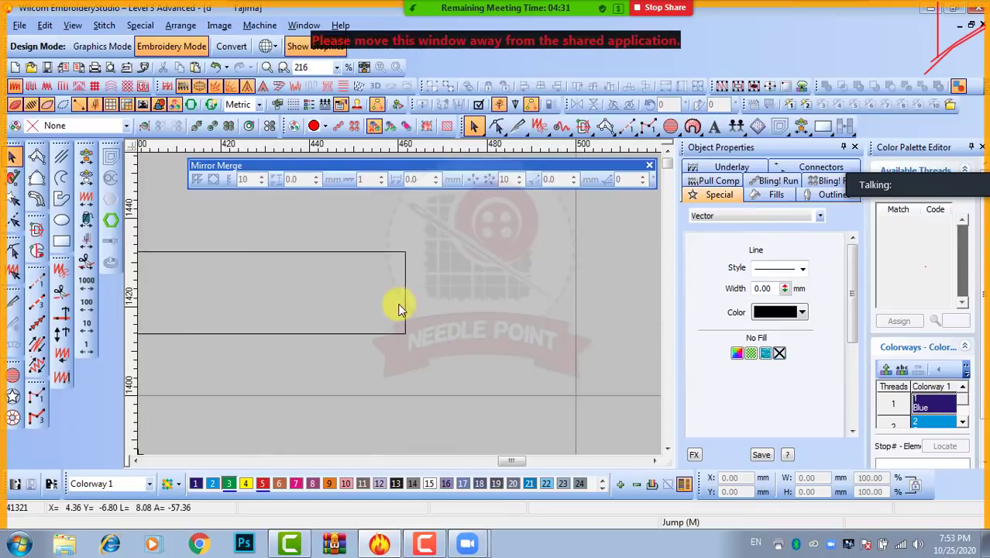
left_click(12, 397)
left_click(361, 283)
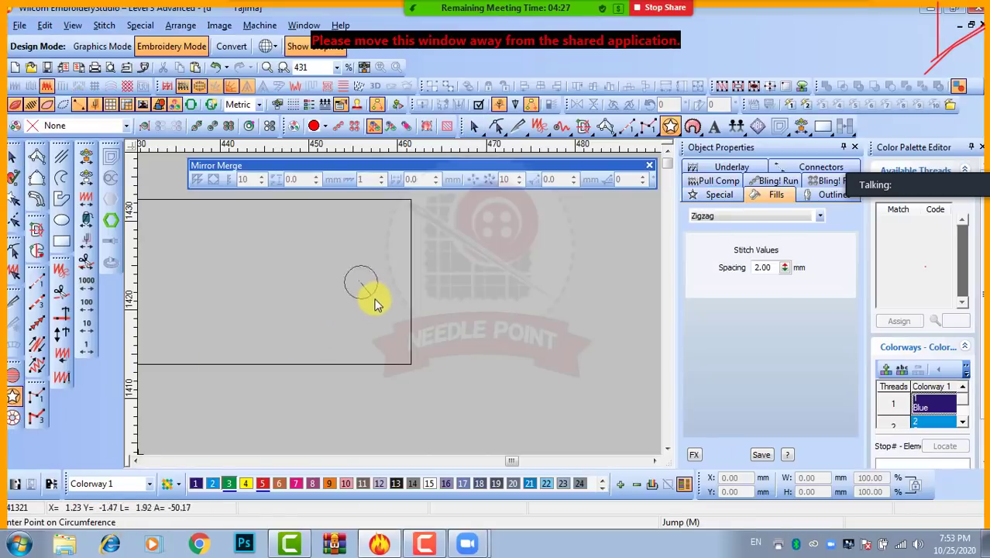
left_click(376, 305)
key("Return")
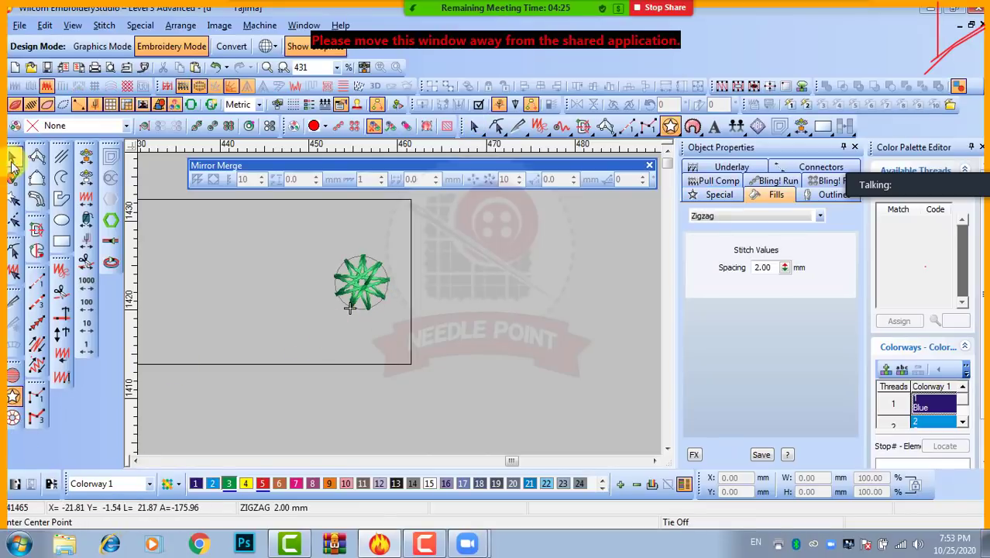
left_click(12, 155)
left_click_drag(354, 283, 380, 284)
scroll(381, 284, "down", 3)
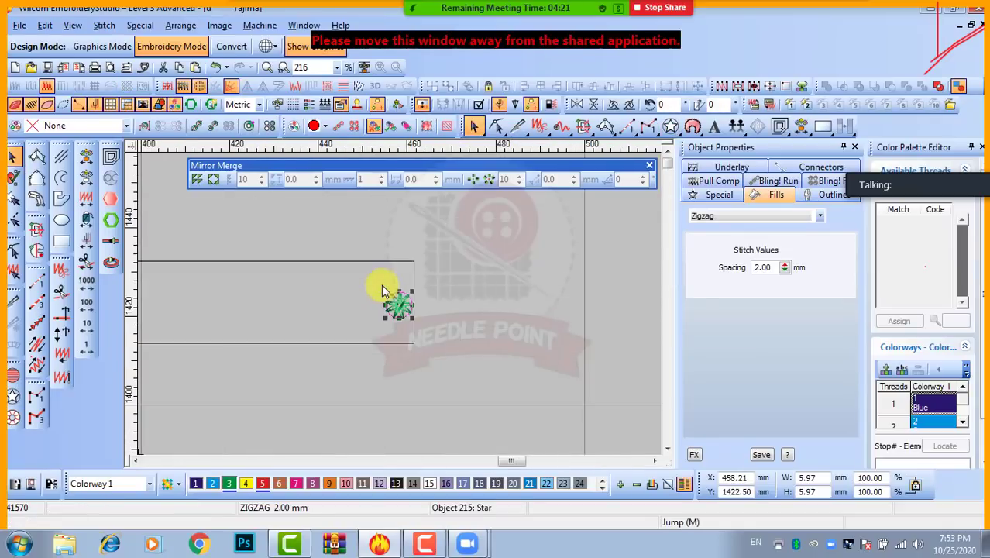
Resize the star proportionally to a width of 5 mm
left_click(817, 480)
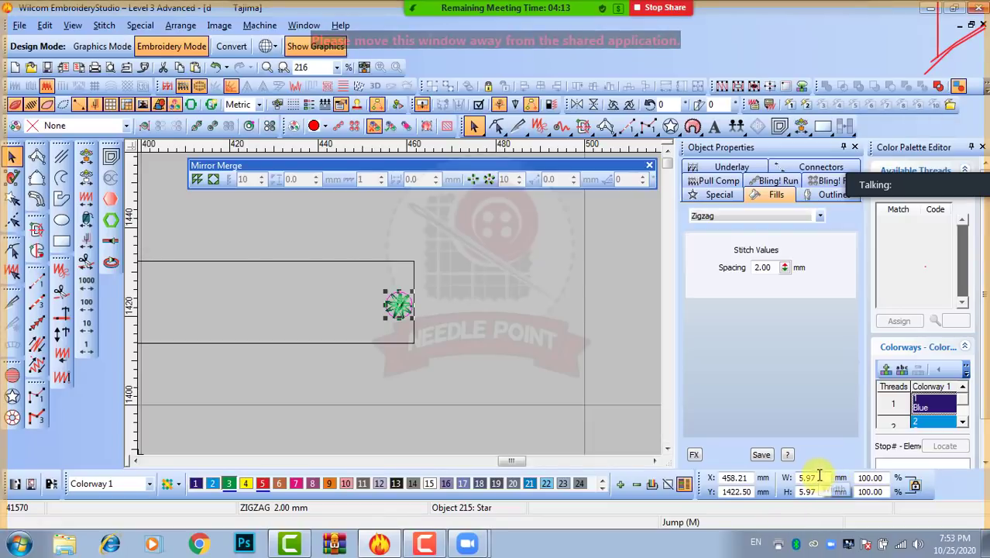
type("5")
key("Return")
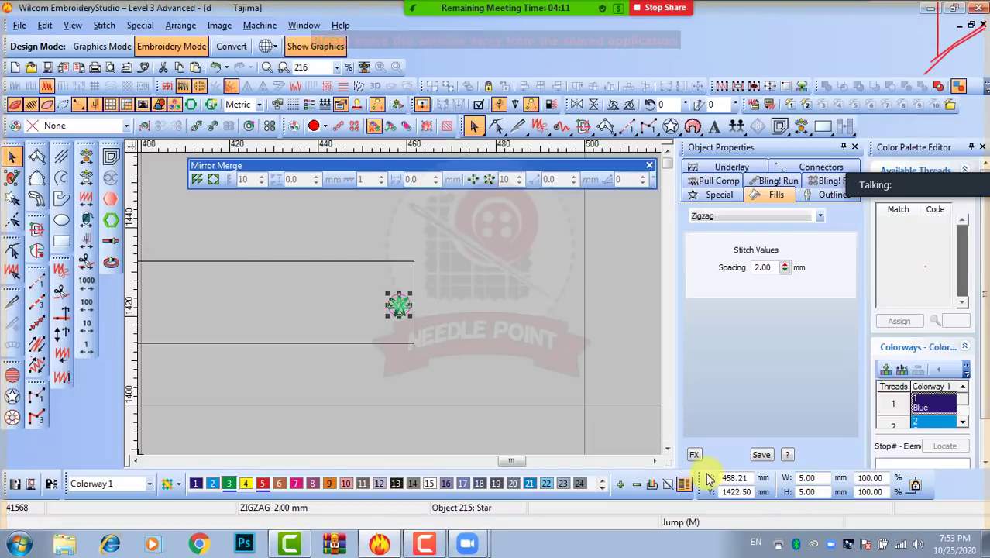
scroll(389, 309, "down", 3)
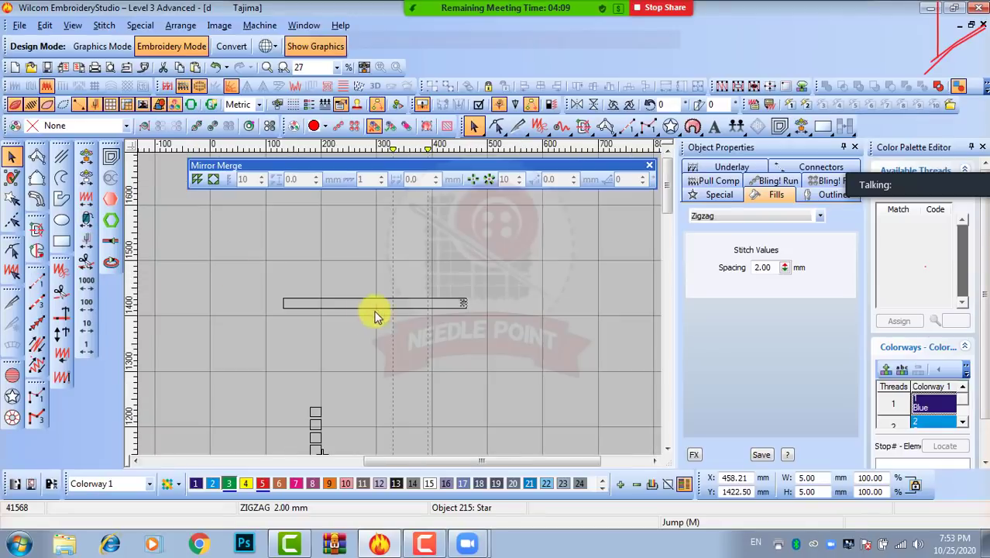
Array the star in 1 row and 50 columns with a column spacing of 6 mm, extending to the right
scroll(374, 316, "up", 1)
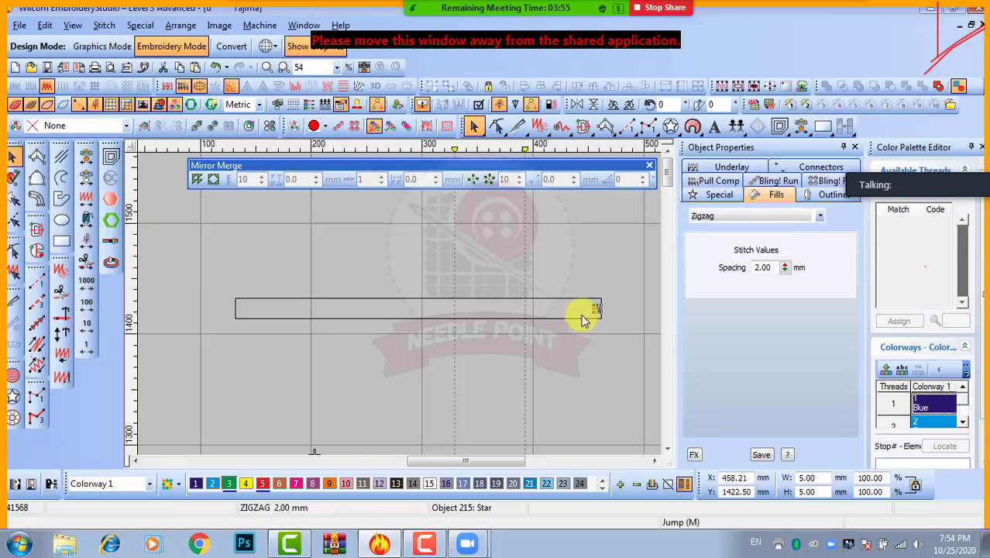
left_click(197, 180)
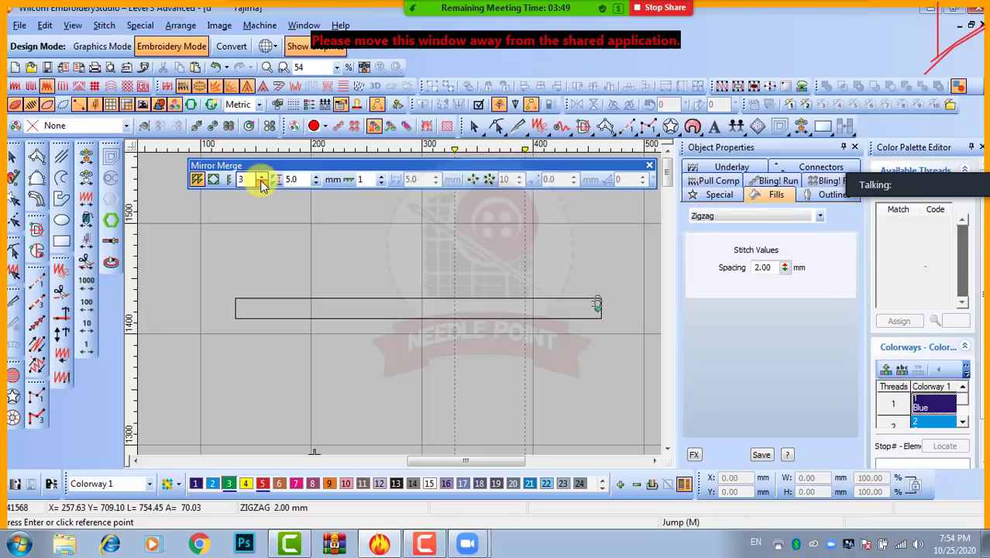
left_click(381, 177)
left_click(381, 177)
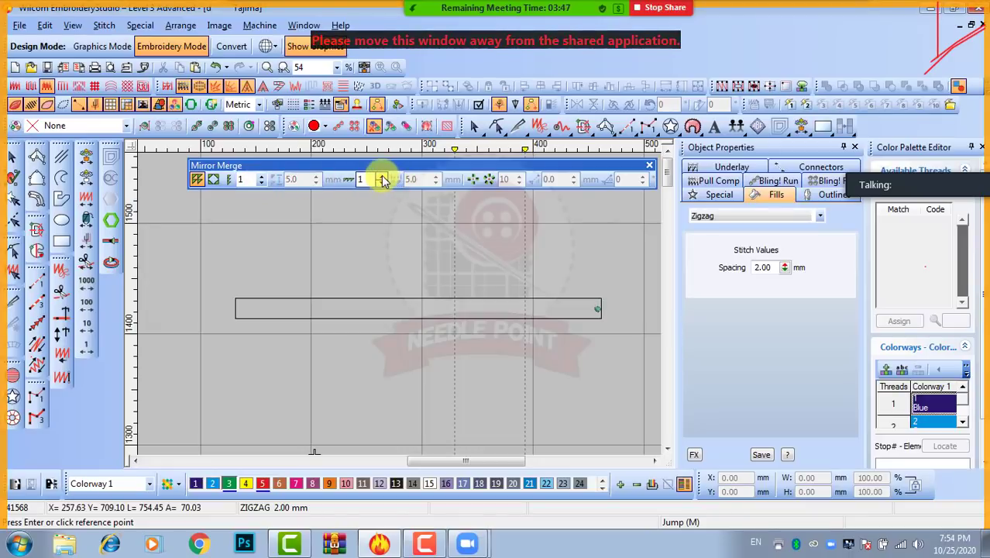
left_click(381, 176)
left_click(381, 176)
left_click(381, 176)
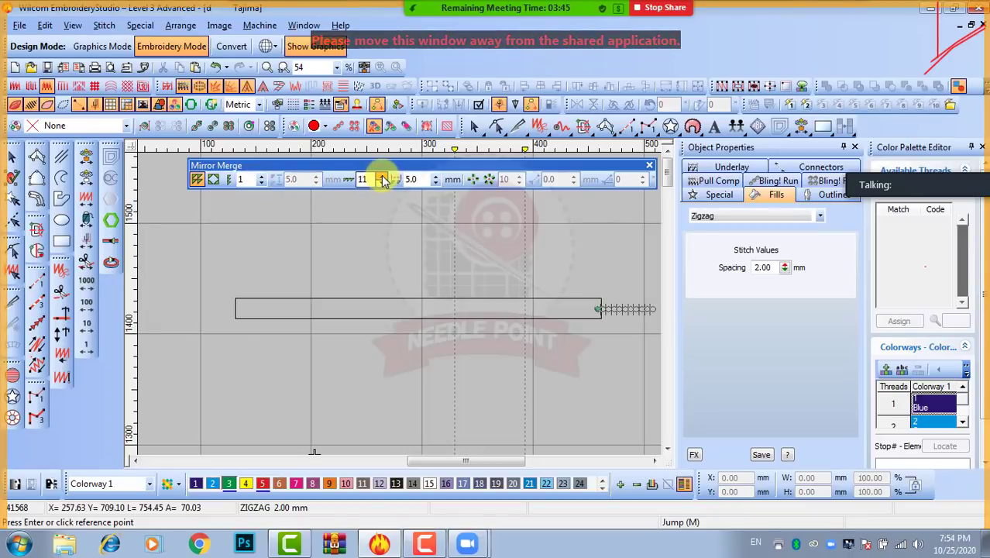
left_click(381, 177)
left_click(381, 177)
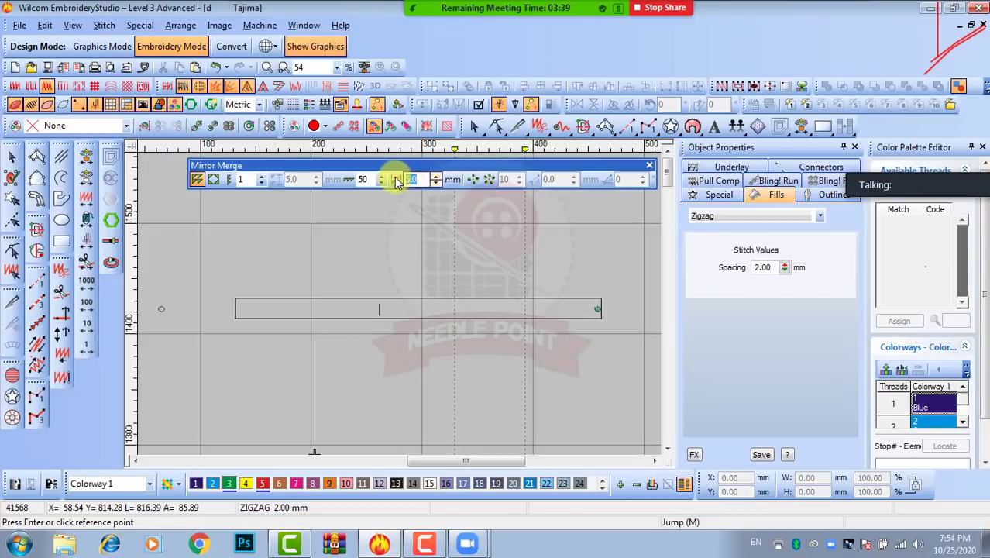
double_click(411, 179)
type("6")
key("Return")
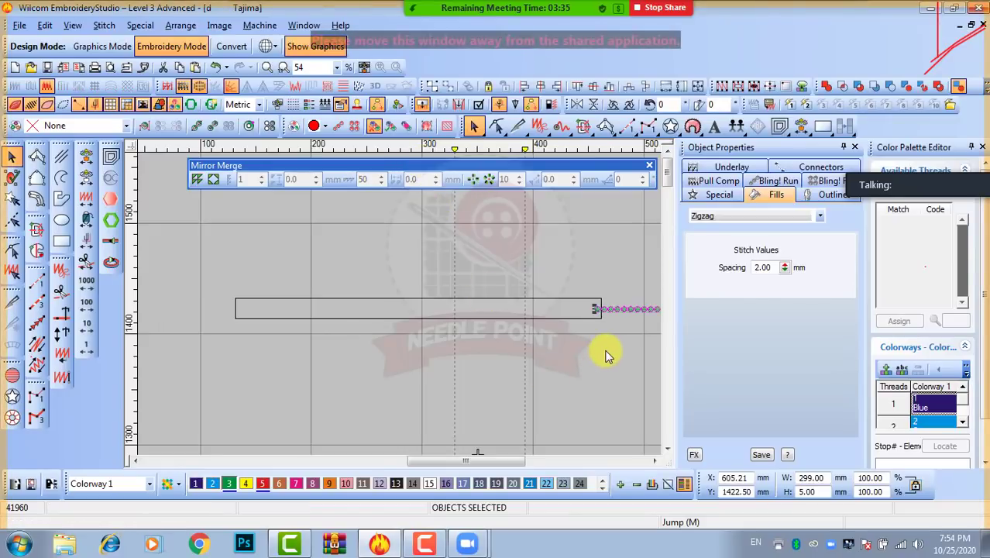
Move the row of 50 stars about 322 mm to the left so it sits inside the long rectangle
key("shift+z")
key("shift+z")
key("z")
key("z")
key("z")
key("z")
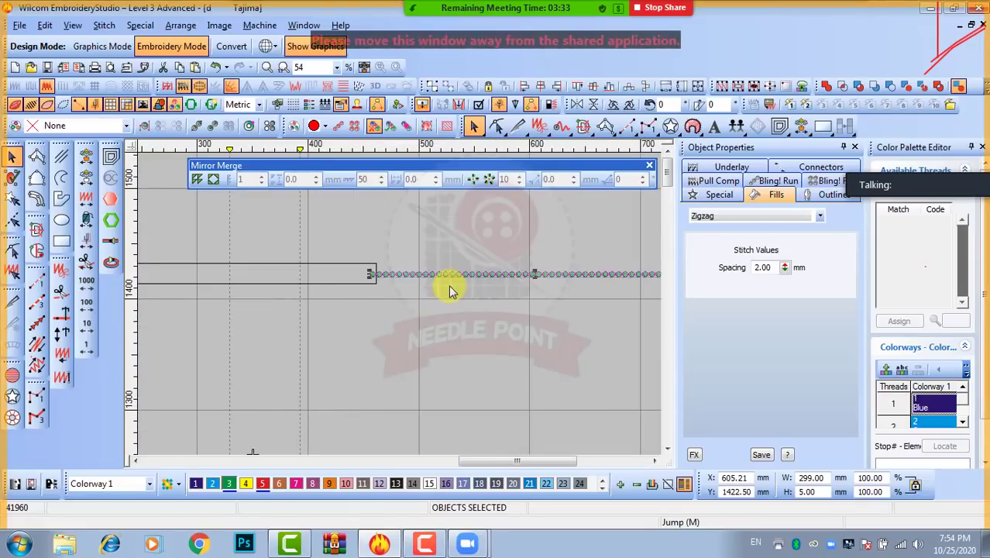
key("shift+z")
key("shift+z")
key("shift+z")
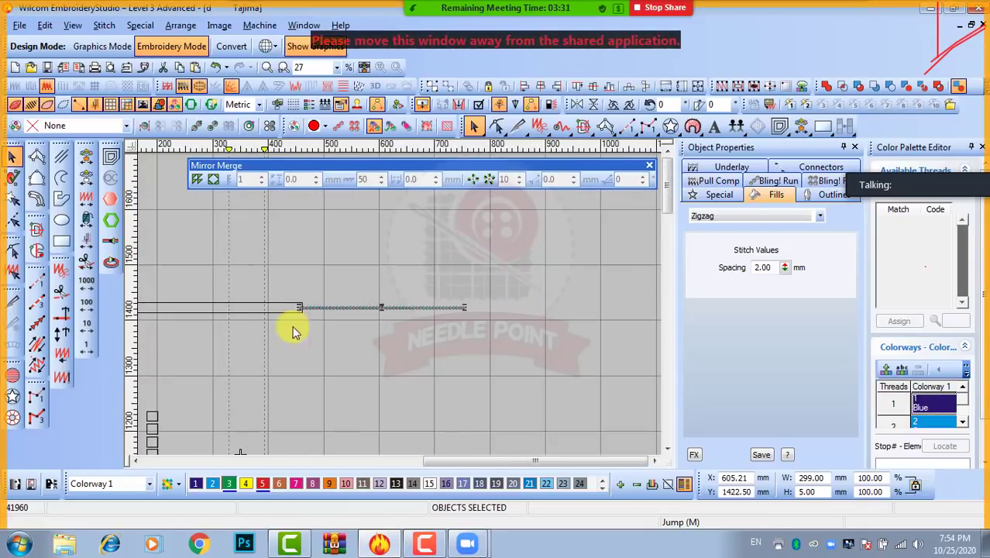
key("z")
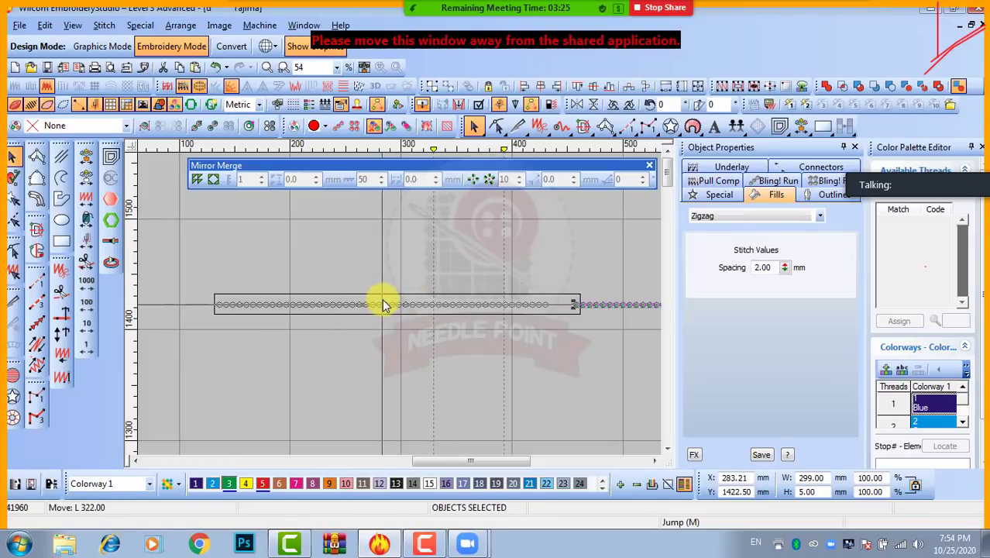
left_click_drag(383, 300, 383, 300)
Nudge the star row about 1.6 mm left toward the rectangle's left edge
scroll(228, 317, "up", 2)
key("Left")
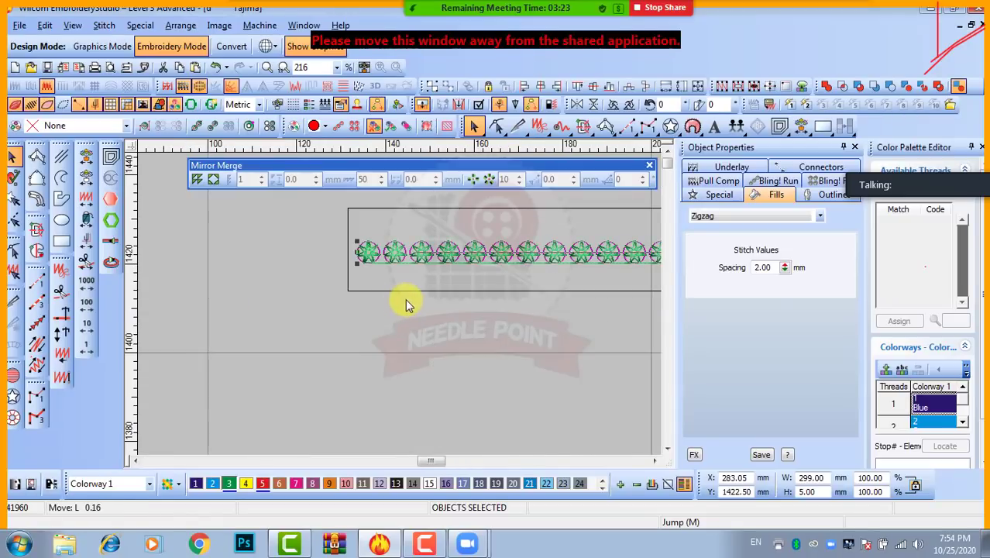
key("Left")
key("Left")
key("Left")
key("Left")
key("Left")
key("Left")
key("Left")
key("Left")
key("Left")
Detach the Arrange toolbar and float it just below the Mirror Merge toolbar
scroll(408, 302, "down", 3)
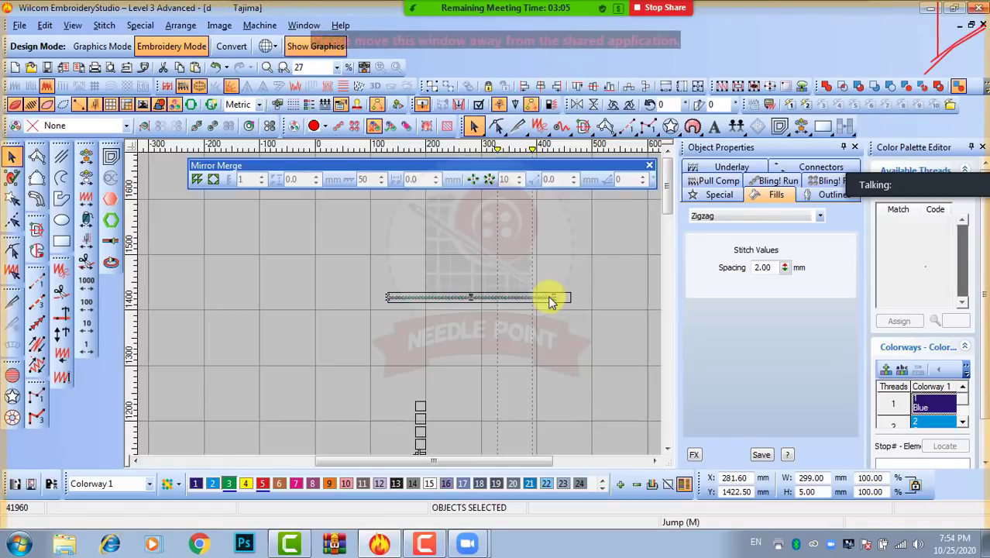
scroll(550, 302, "up", 3)
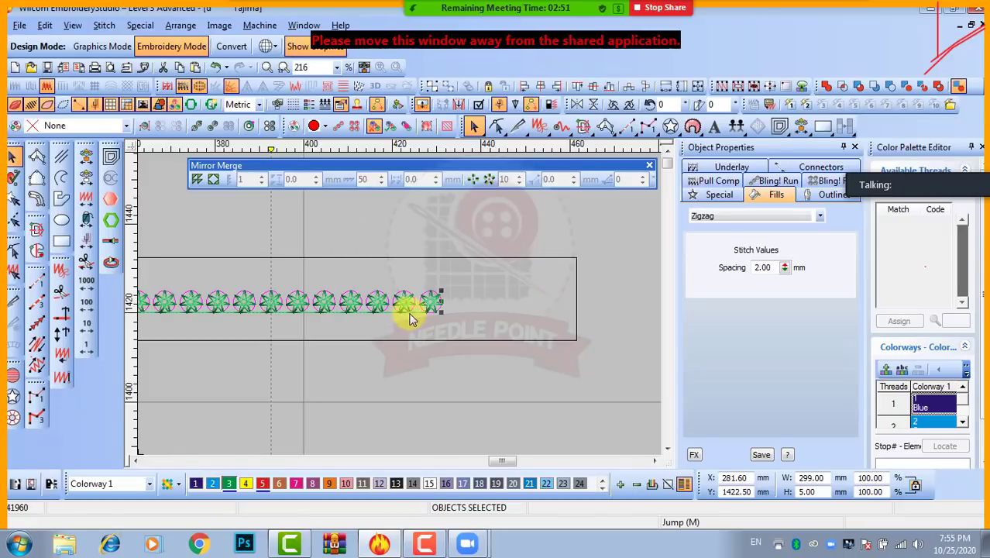
scroll(418, 304, "up", 5)
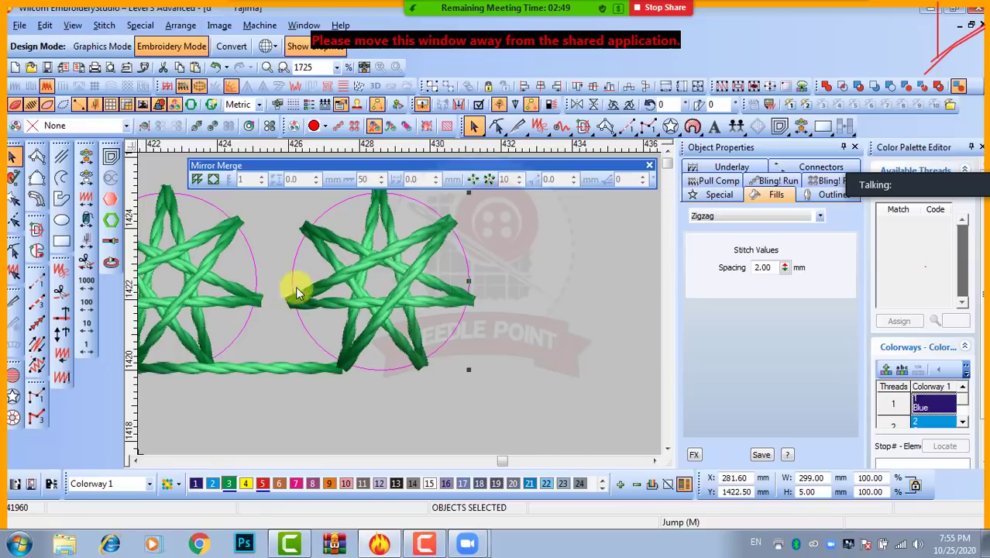
scroll(324, 292, "down", 5)
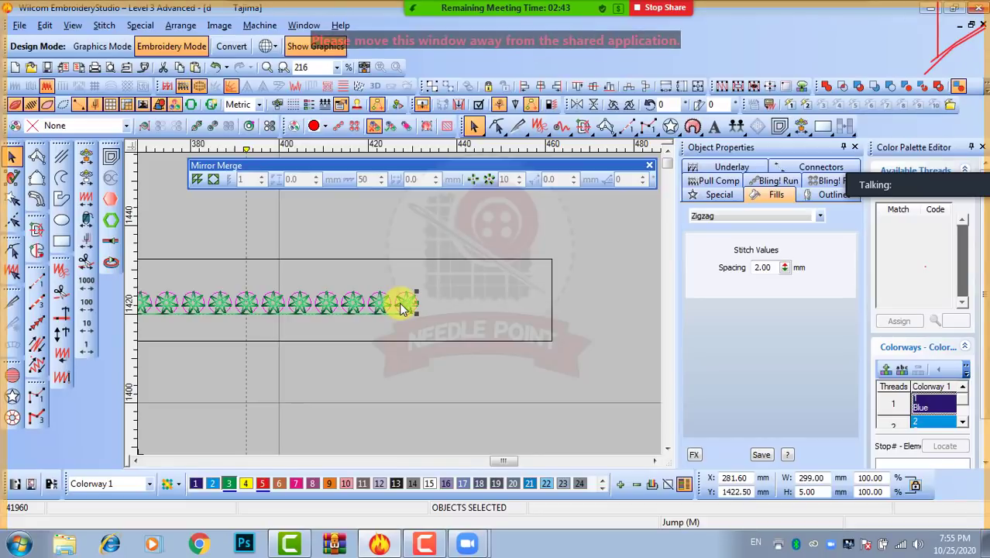
left_click(463, 308)
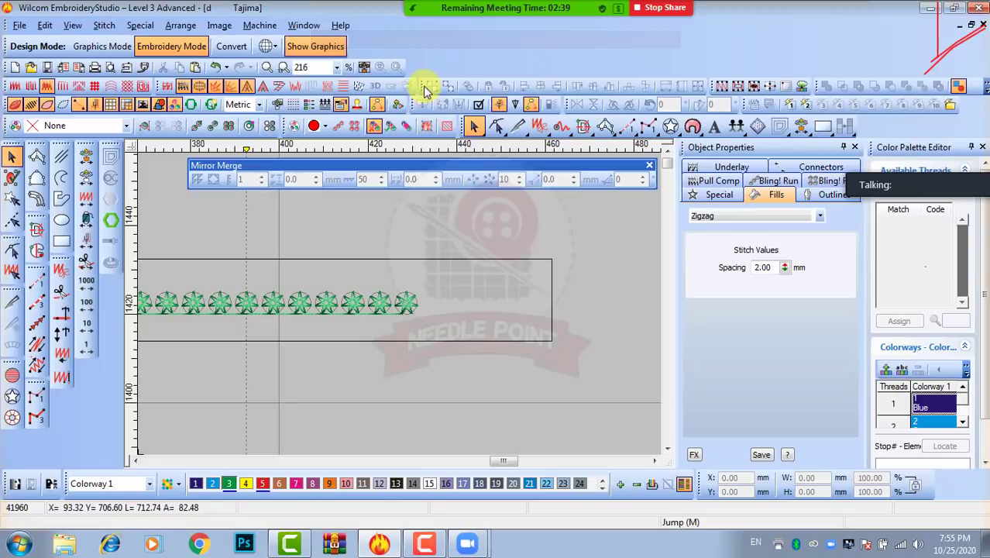
left_click_drag(424, 85, 280, 211)
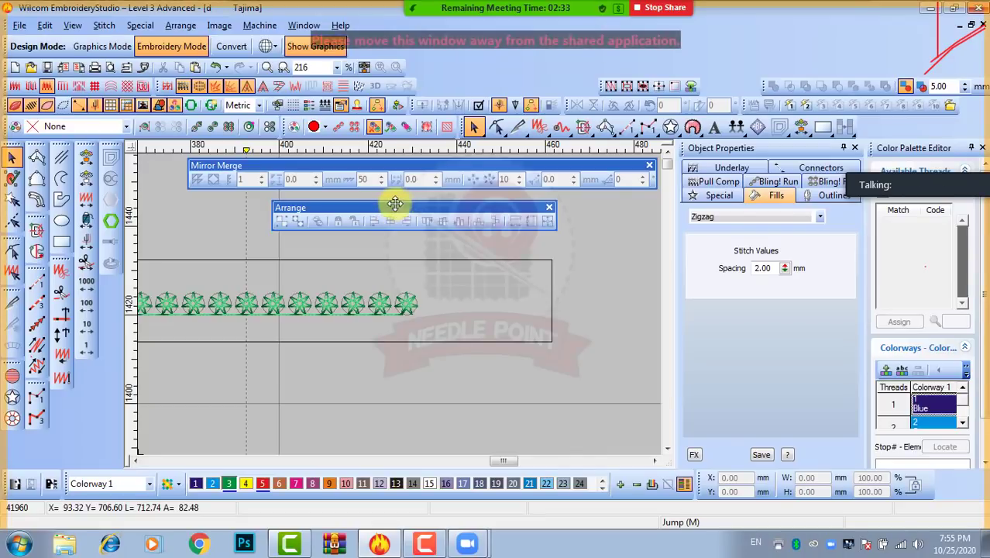
left_click_drag(393, 204, 358, 206)
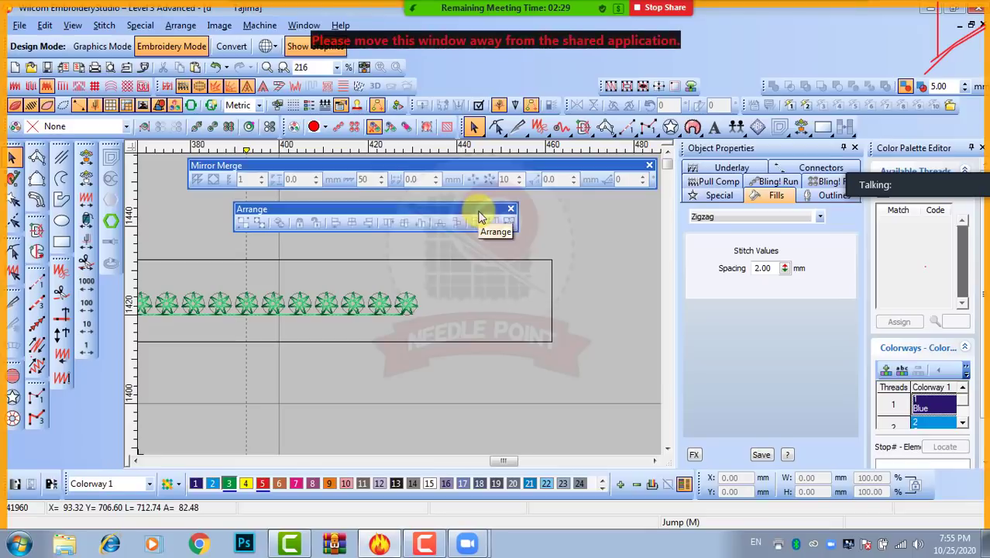
Move the last star of the row about 30 mm right, up against the rectangle's right edge
left_click(409, 309)
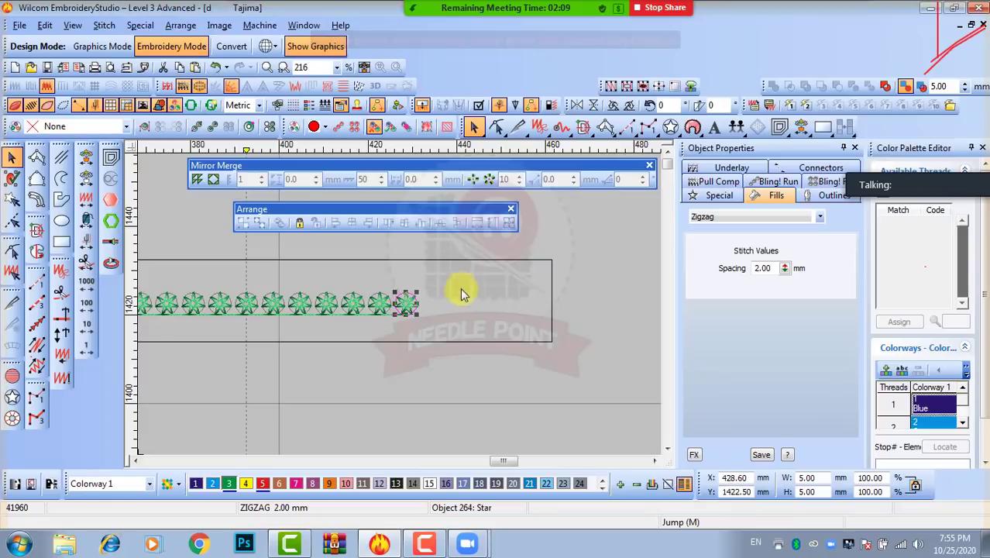
left_click_drag(408, 306, 539, 306)
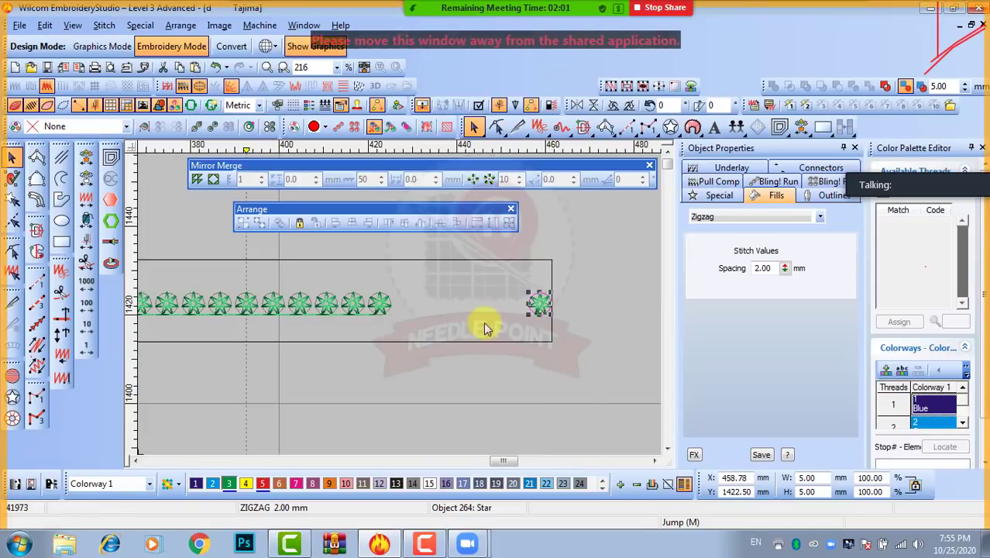
Select the whole star row, including the separated end star, and space the stars evenly across the rectangle
scroll(480, 324, "down", 2)
scroll(333, 302, "up", 3)
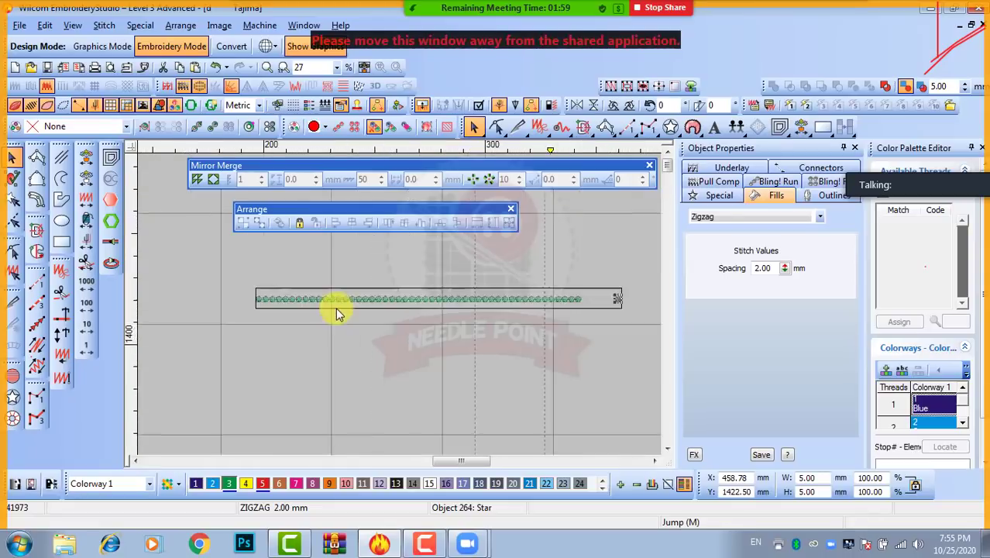
scroll(401, 298, "down", 1)
scroll(349, 301, "down", 1)
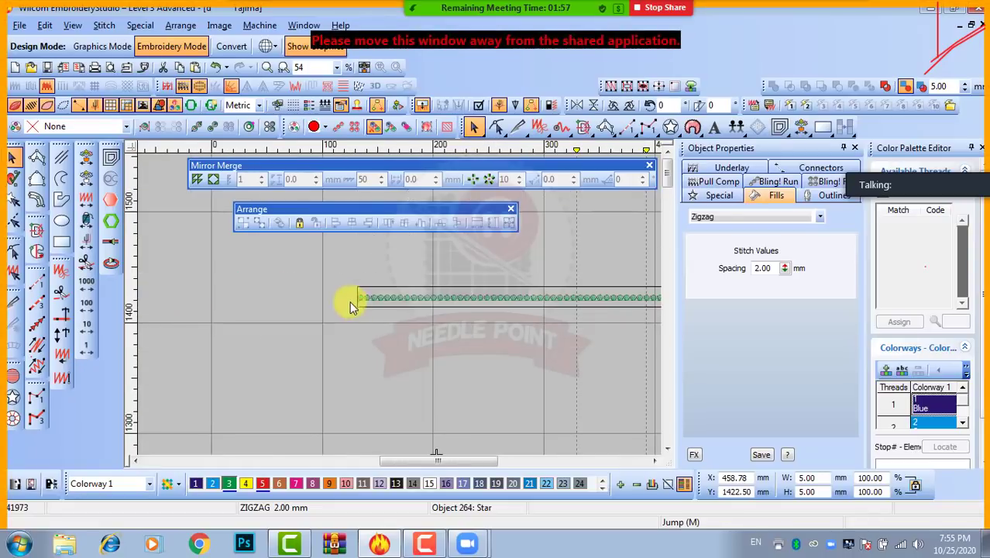
scroll(596, 301, "down", 1)
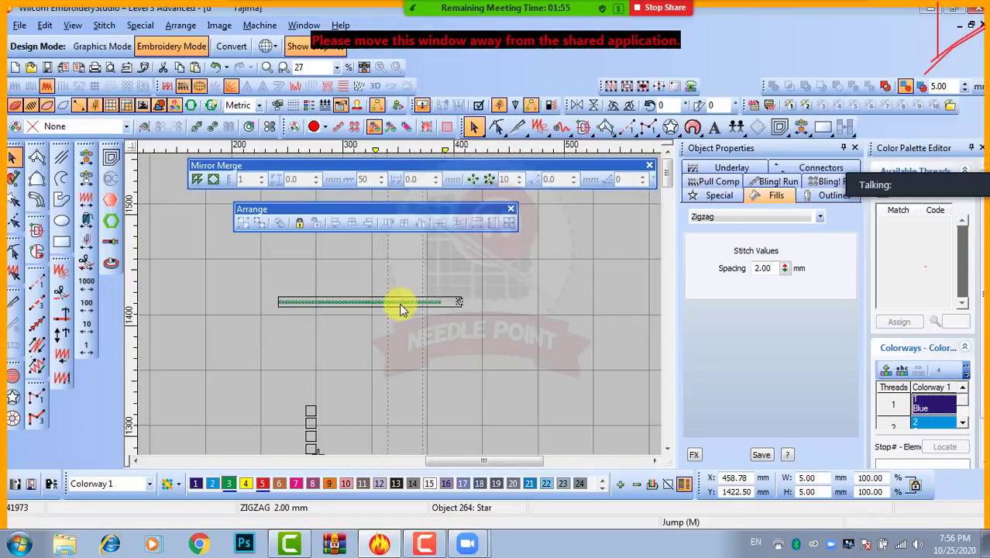
scroll(399, 304, "up", 2)
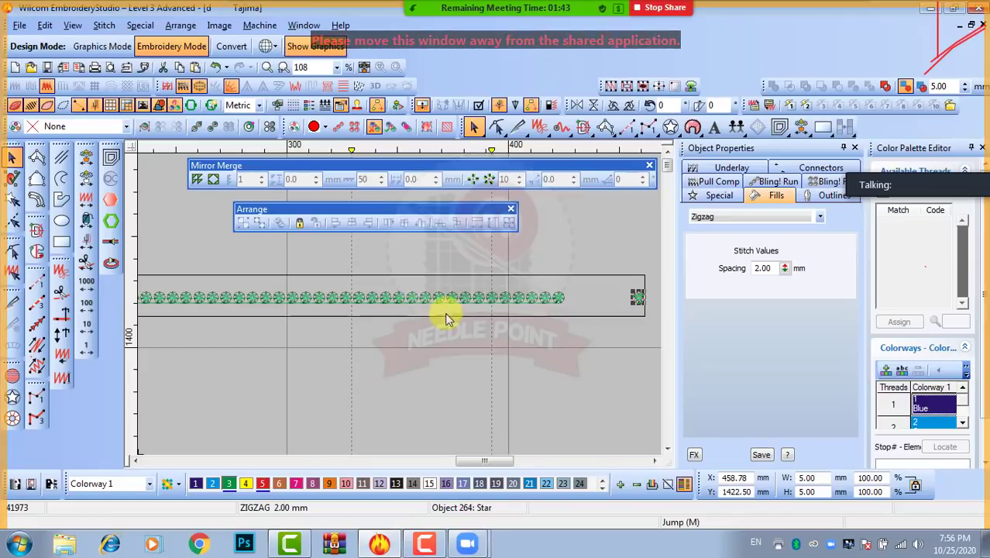
key("shift+z")
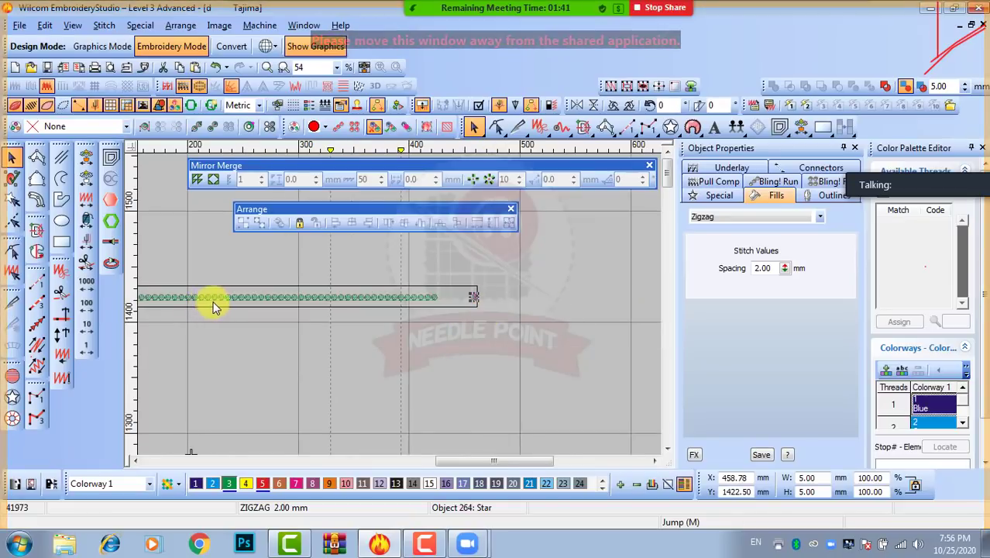
key("shift+z")
key("z")
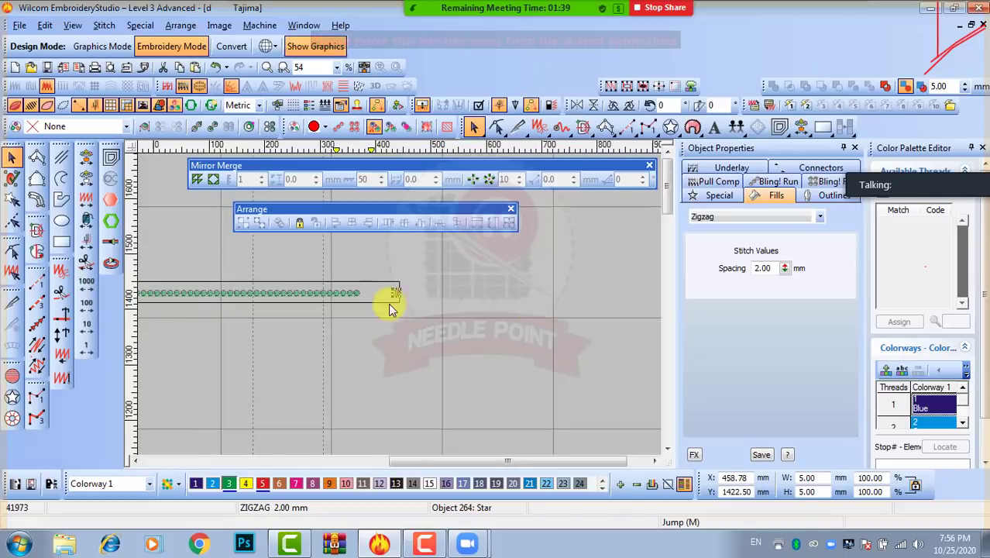
key("shift+z")
key("z")
key("z")
key("z")
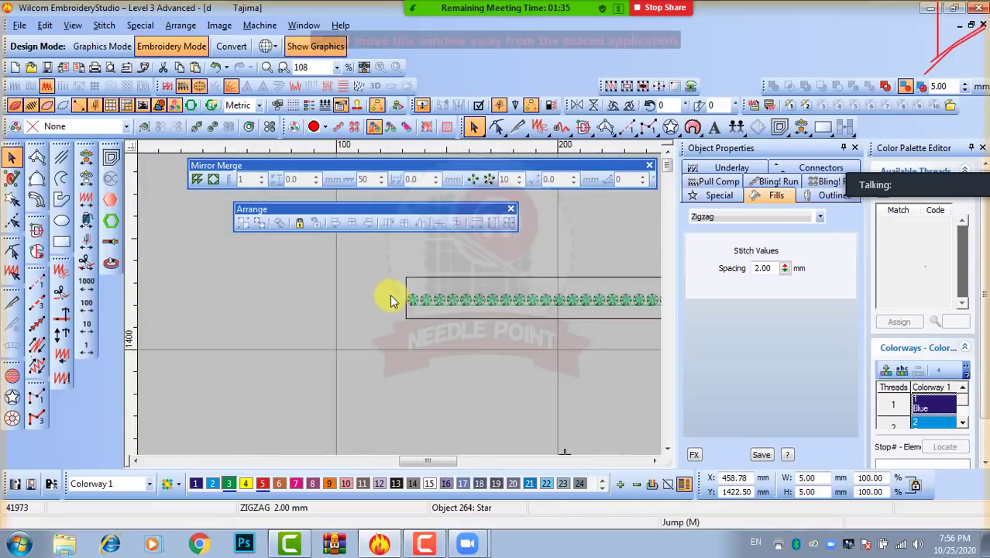
left_click_drag(384, 290, 542, 305)
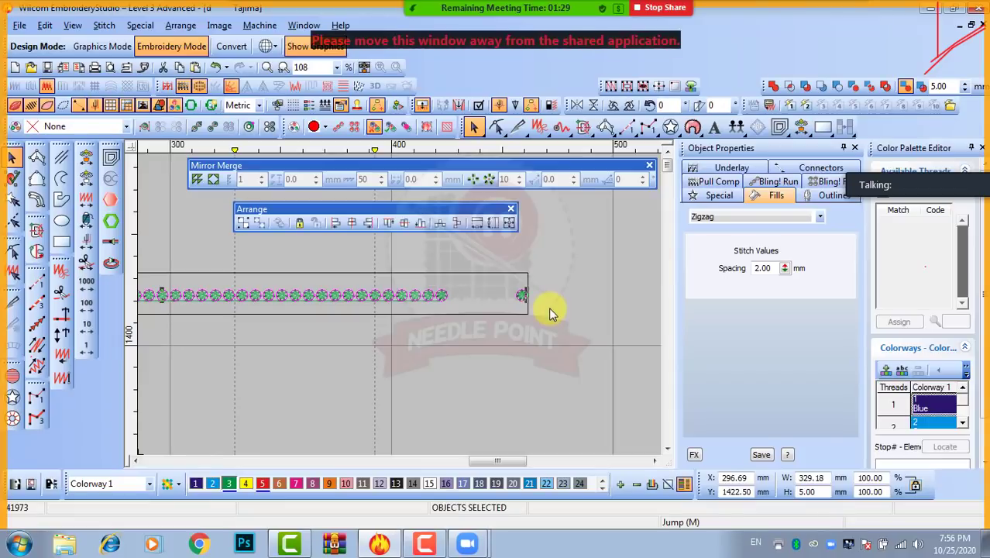
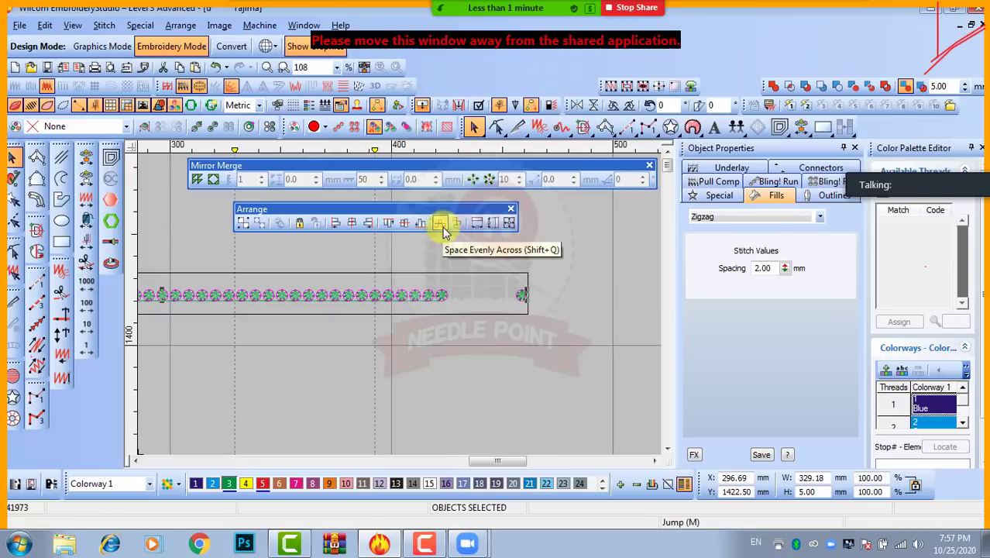
left_click(441, 225)
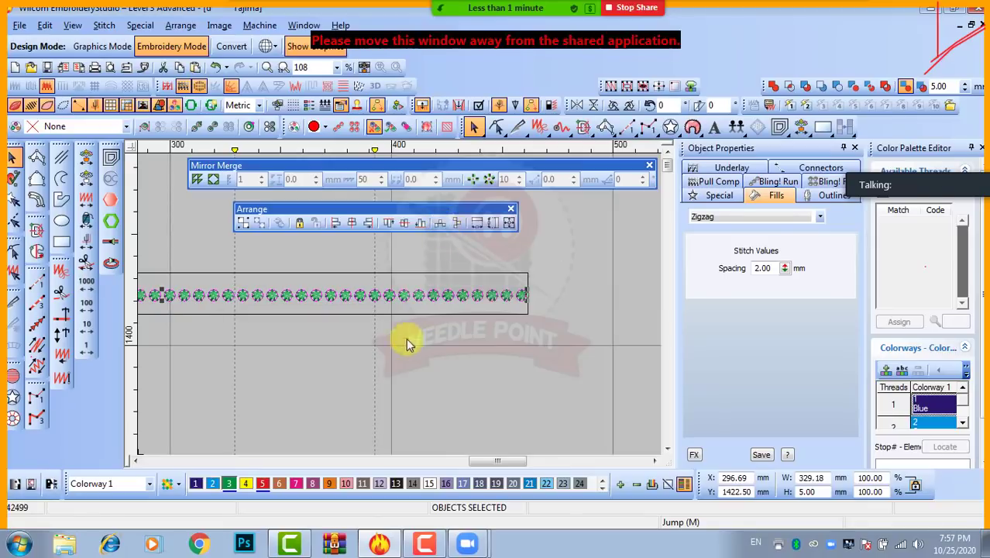
Examine the spacing of the stars along the whole row and at both ends of the rectangle
scroll(310, 298, "down", 1)
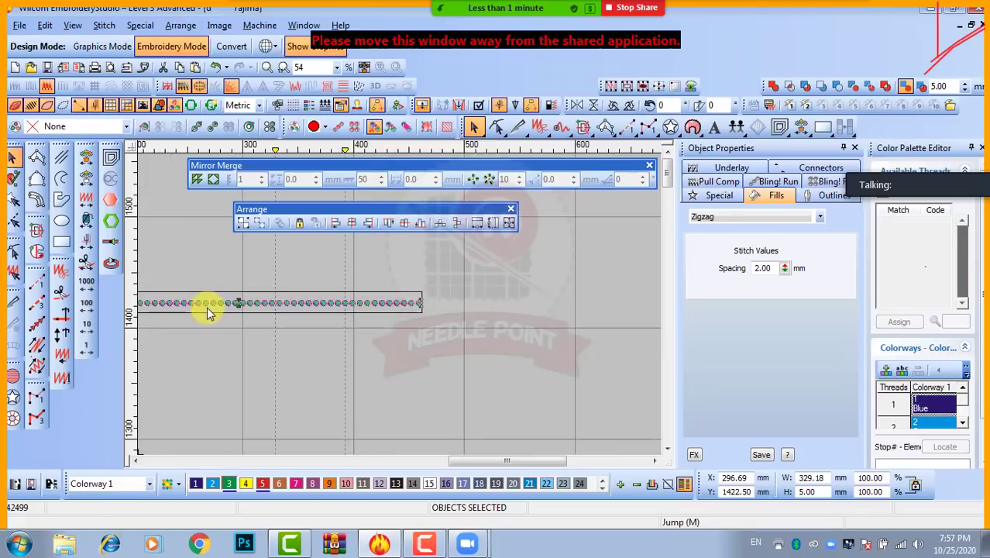
scroll(397, 305, "down", 1)
scroll(366, 303, "up", 3)
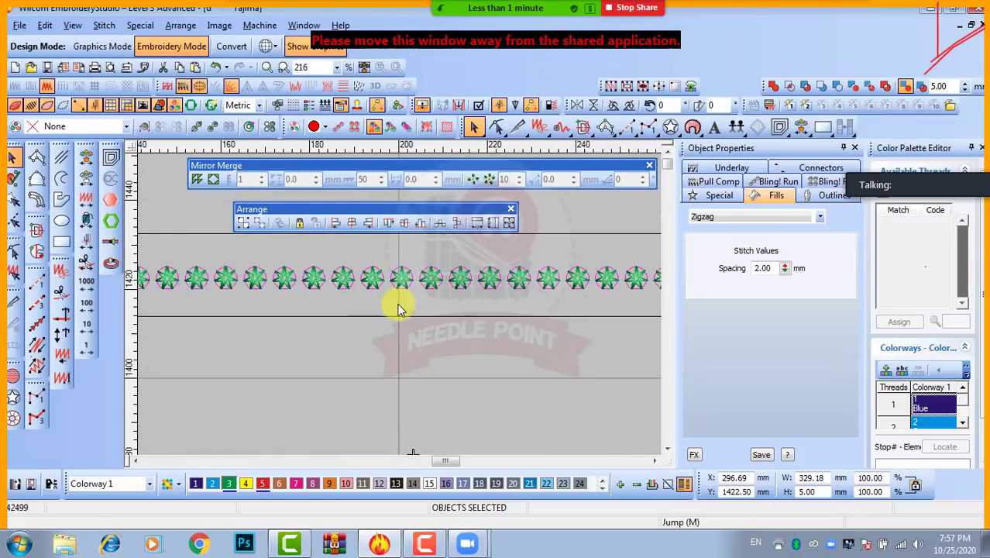
scroll(395, 305, "down", 1)
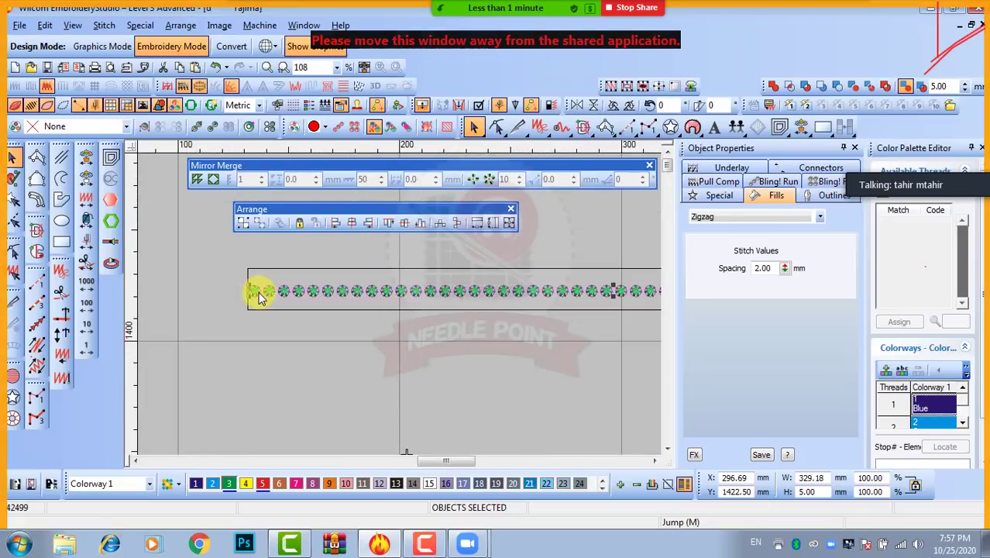
scroll(600, 302, "down", 1)
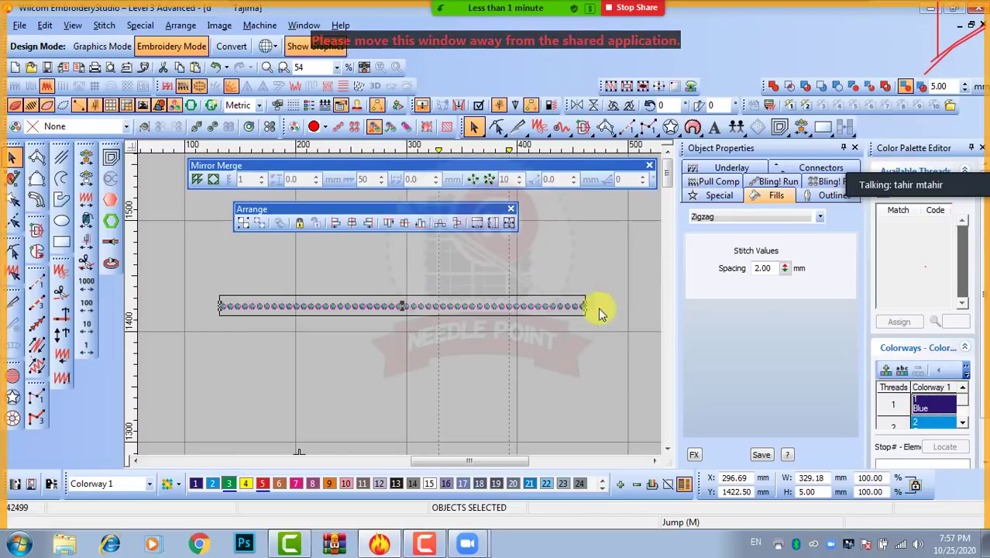
scroll(569, 313, "up", 2)
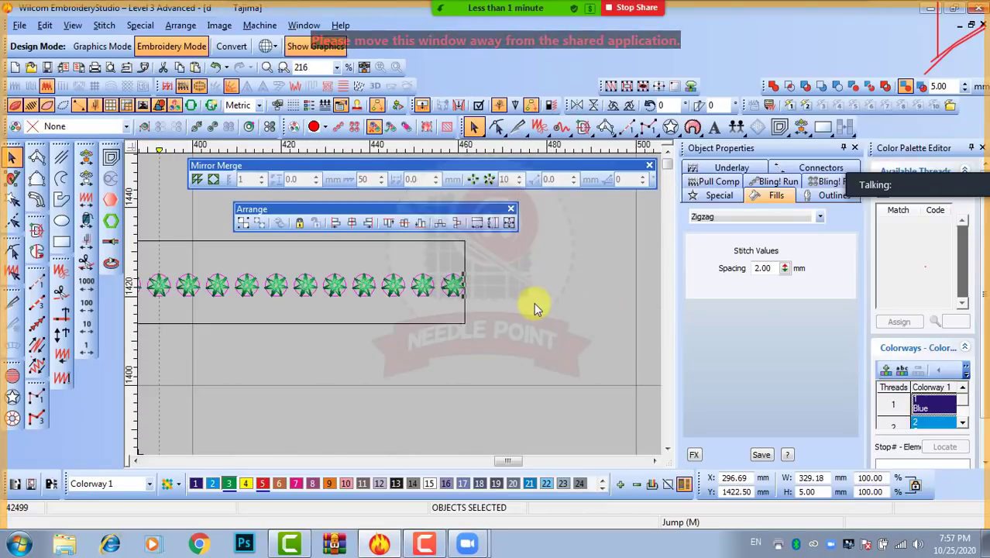
left_click(534, 305)
scroll(534, 302, "down", 1)
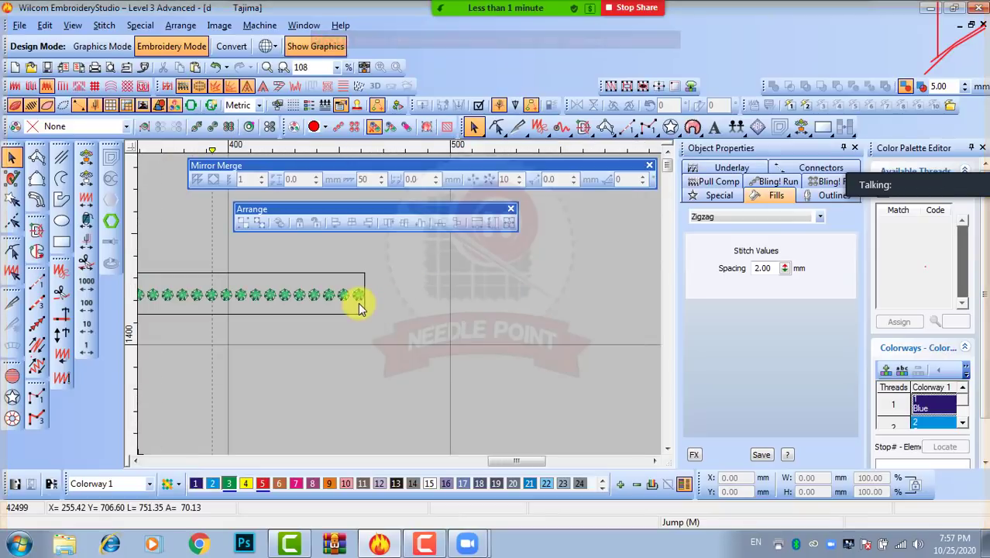
left_click(324, 302)
scroll(325, 303, "up", 1)
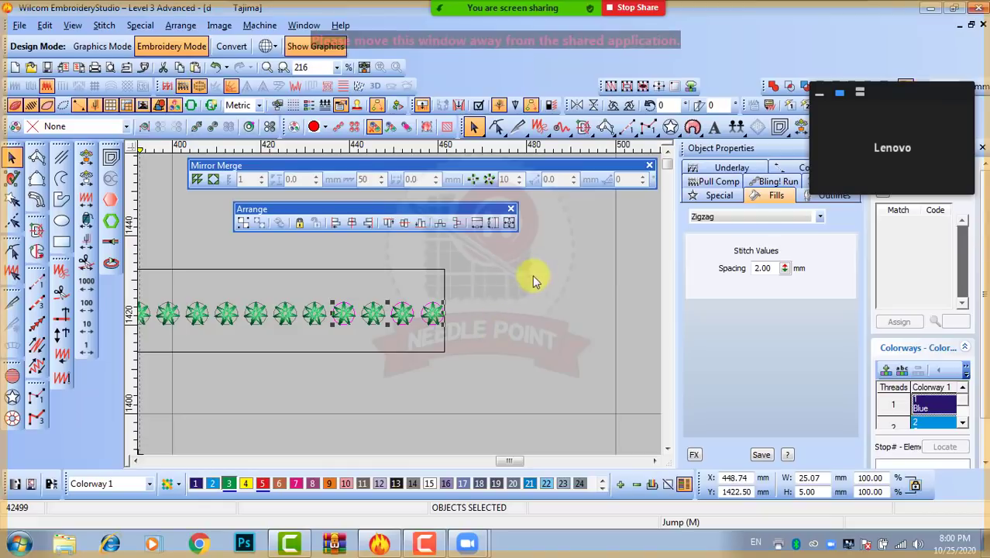
left_click(448, 330)
scroll(434, 321, "down", 1)
scroll(389, 316, "up", 1)
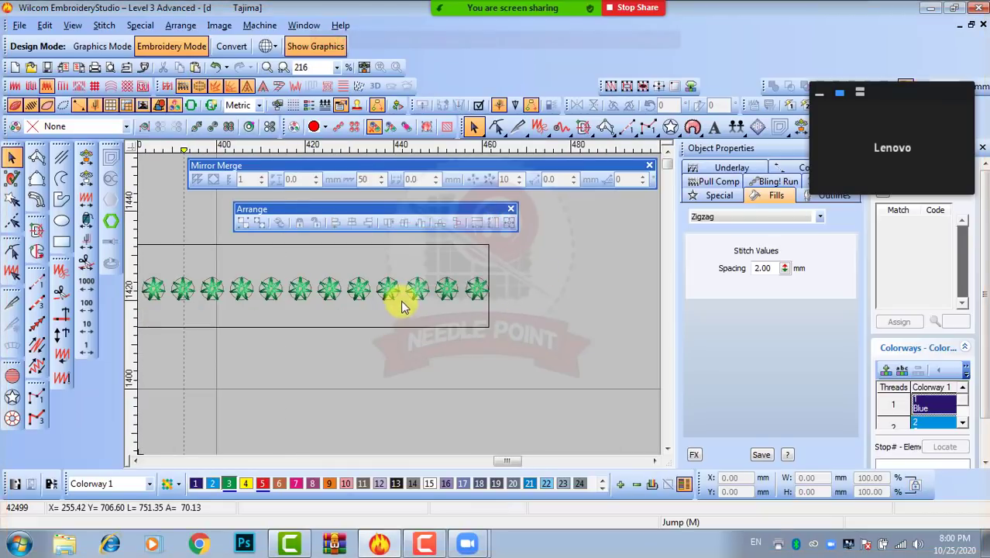
Duplicate eight stars from the row's right end and rotate the copies 90 degrees clockwise into a vertical column
left_click(461, 288)
left_click_drag(436, 289, 210, 286)
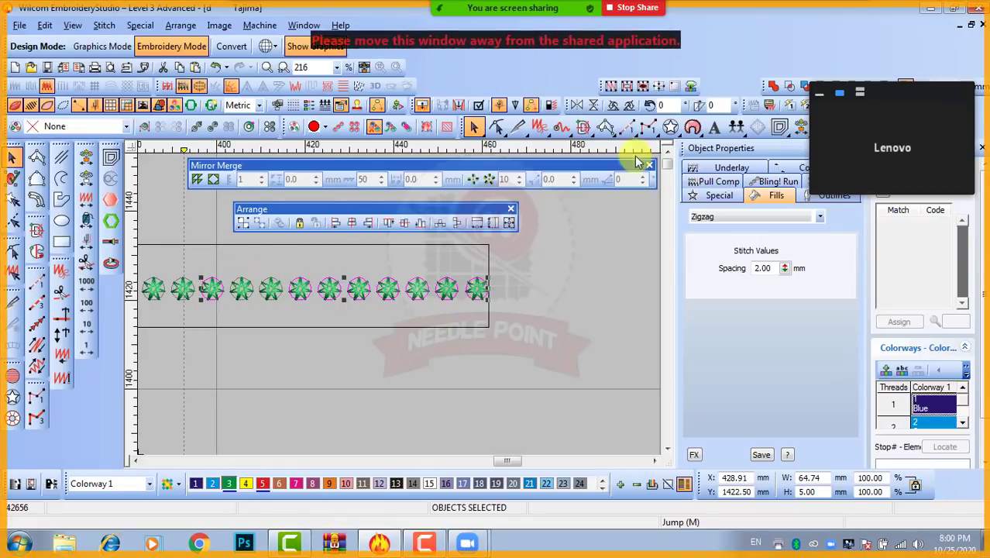
left_click(628, 107)
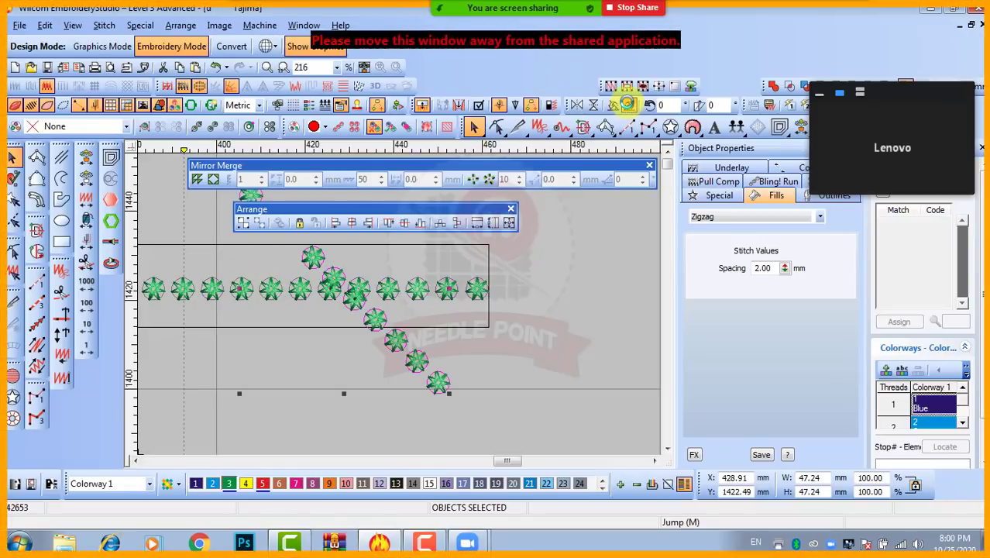
left_click(629, 107)
Move the vertical column of stars about 58 mm to the right, outside the rectangle, and deselect it
left_click_drag(344, 263, 600, 262)
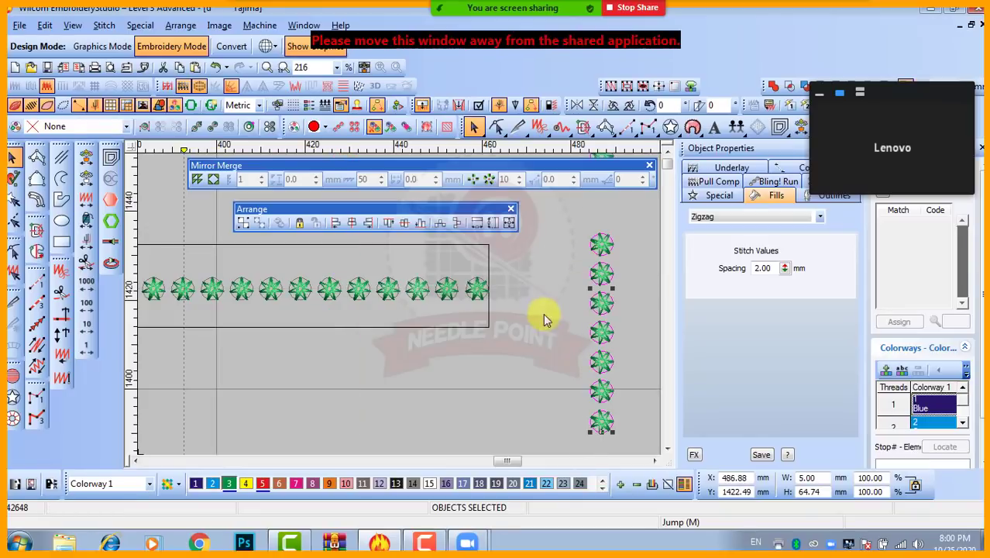
key("shift+z")
scroll(408, 280, "down", 1)
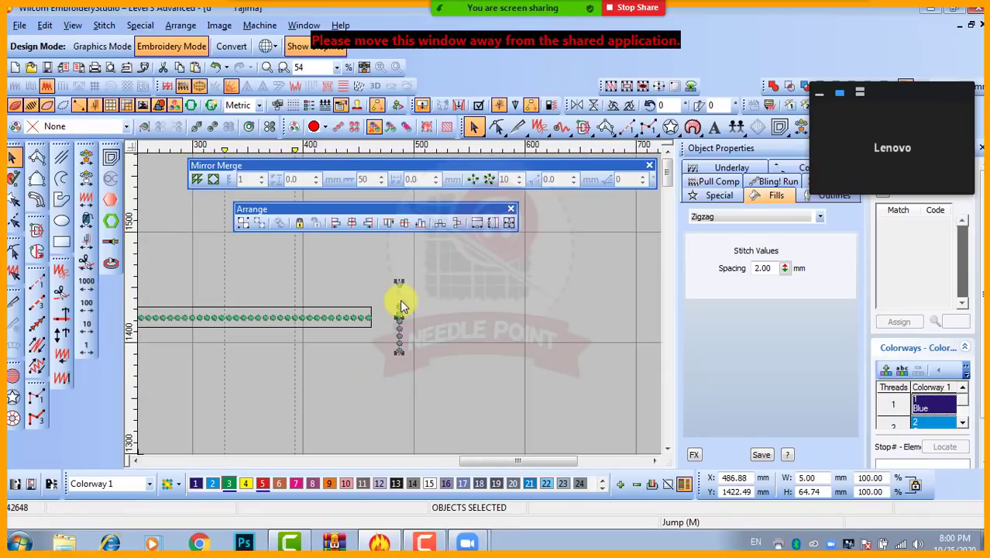
scroll(401, 304, "up", 1)
left_click(450, 318)
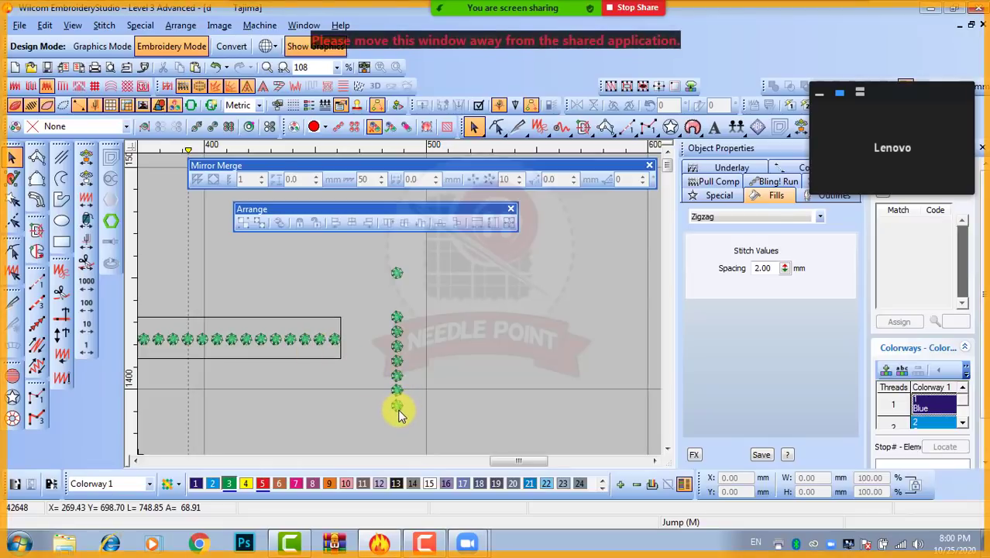
Select all eight stars in the vertical column and space them evenly down
left_click_drag(420, 251, 381, 423)
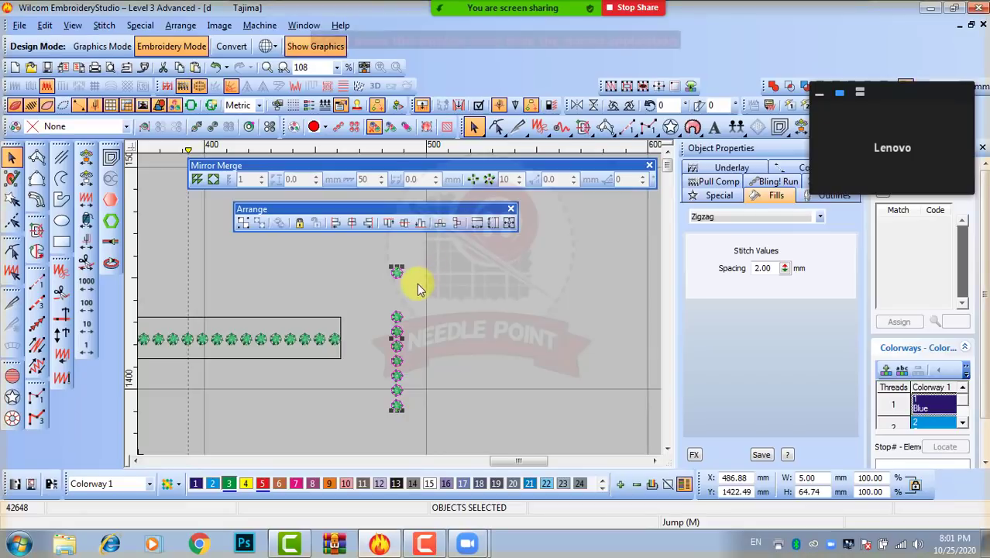
left_click(474, 223)
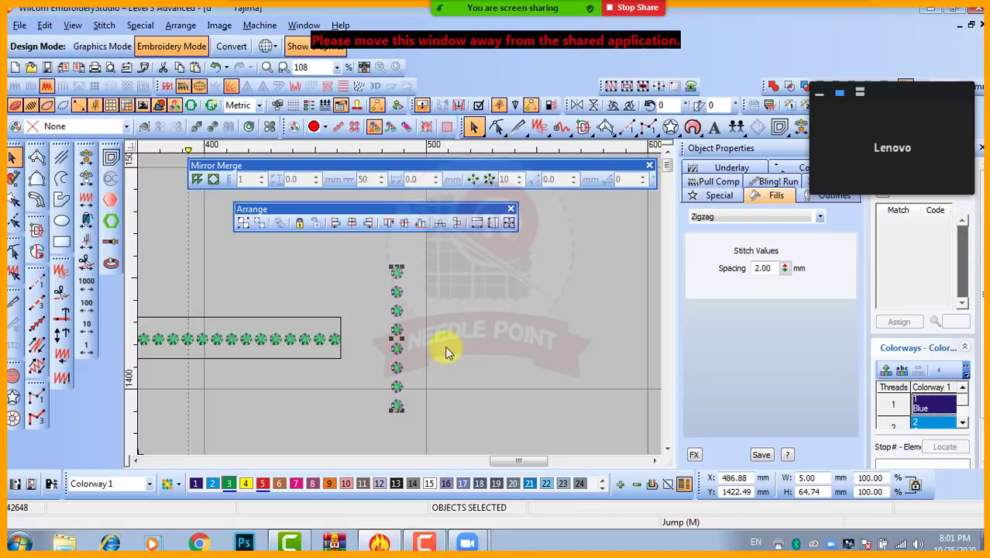
left_click(469, 334)
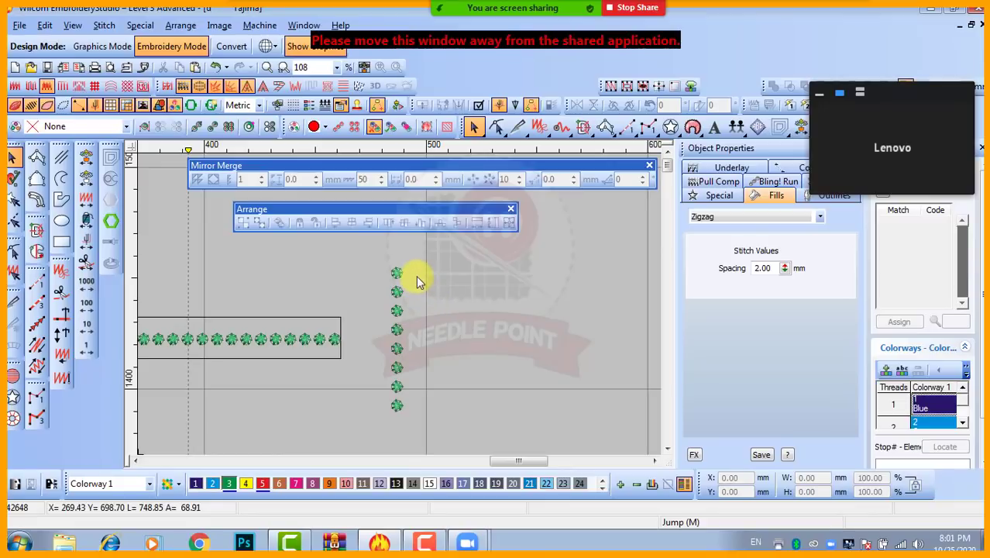
Space the stars of the small vertical column evenly between its top and bottom stars
left_click_drag(419, 261, 453, 258)
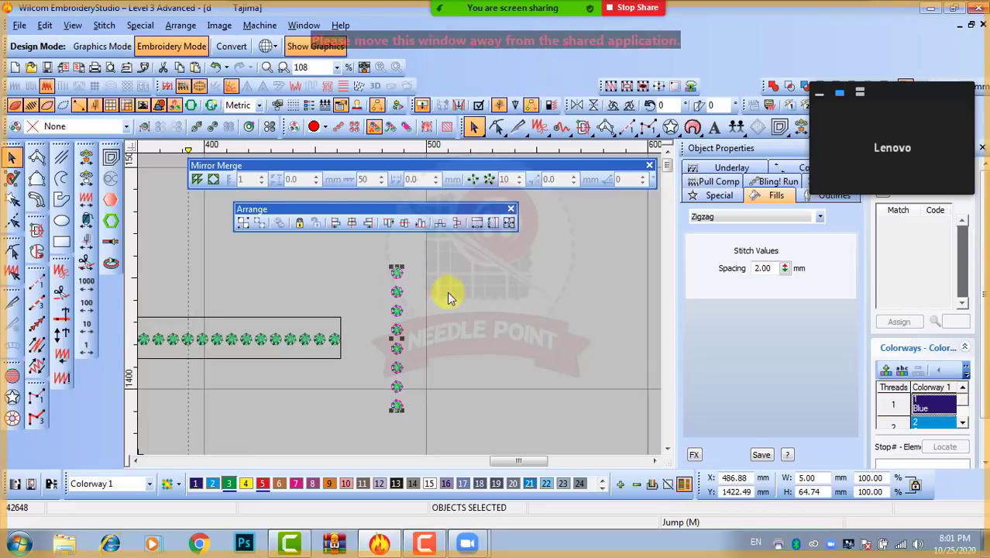
left_click(447, 292)
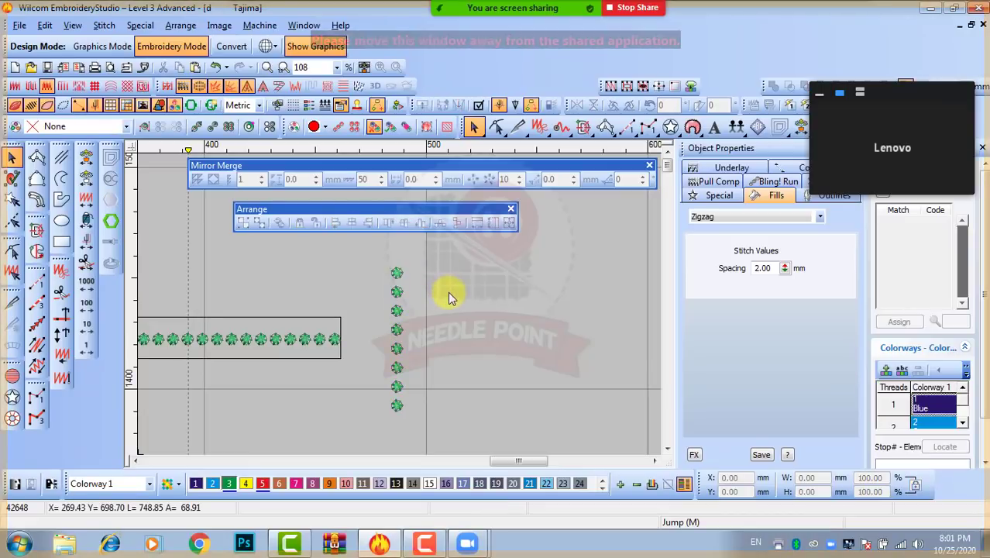
left_click_drag(398, 265, 405, 277)
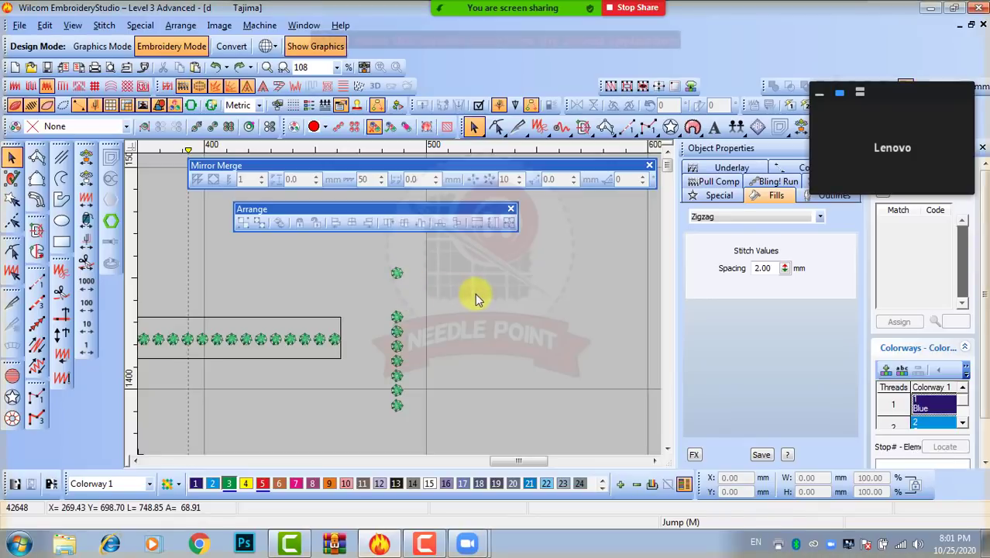
left_click_drag(426, 253, 379, 419)
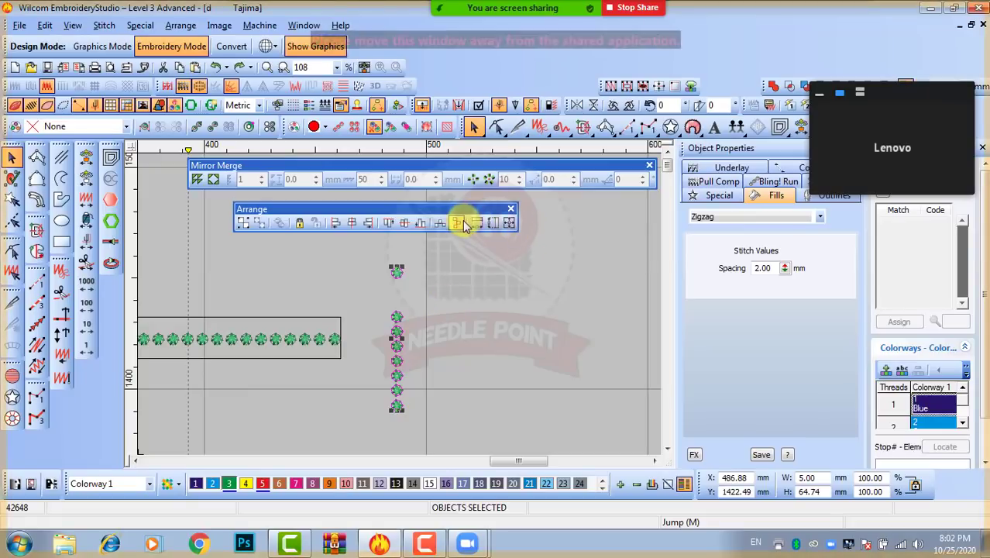
left_click(462, 297)
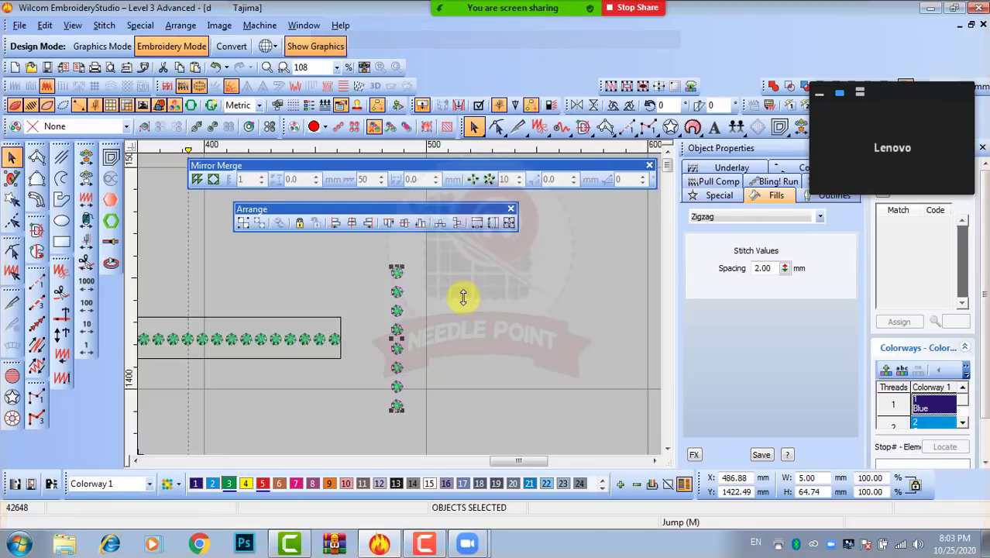
left_click(553, 328)
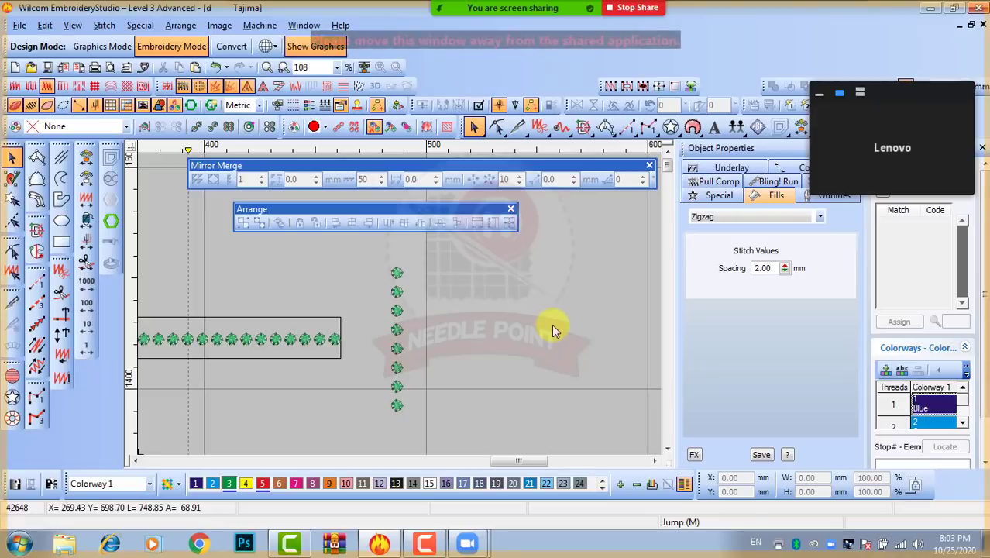
Check the connectors and trims between the stars, and look over the other motifs across the design
key("t")
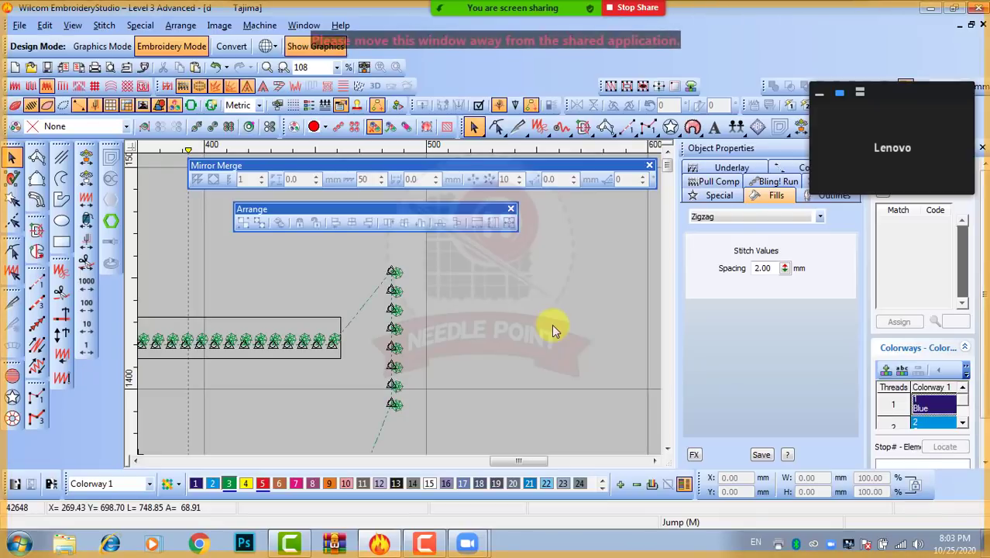
key("t")
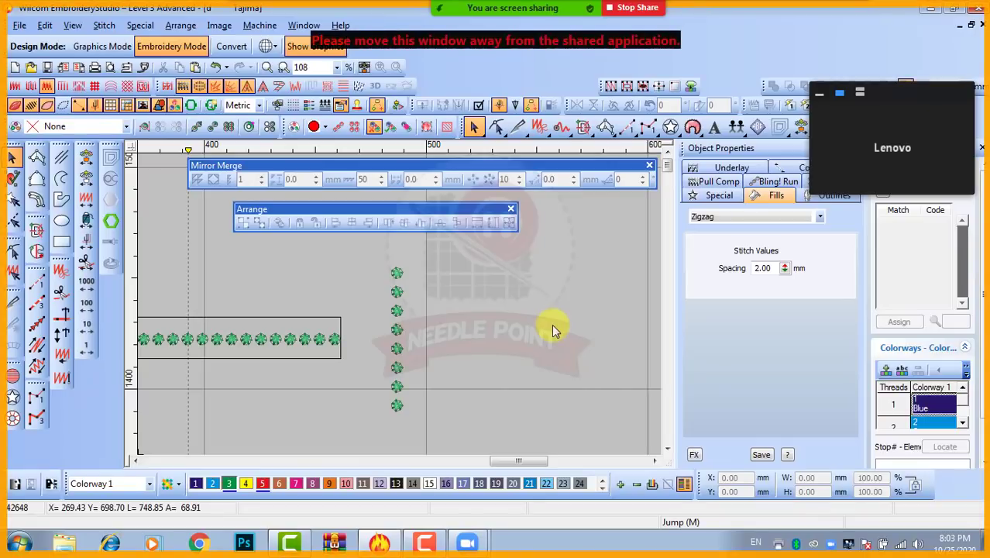
scroll(552, 330, "down", 3)
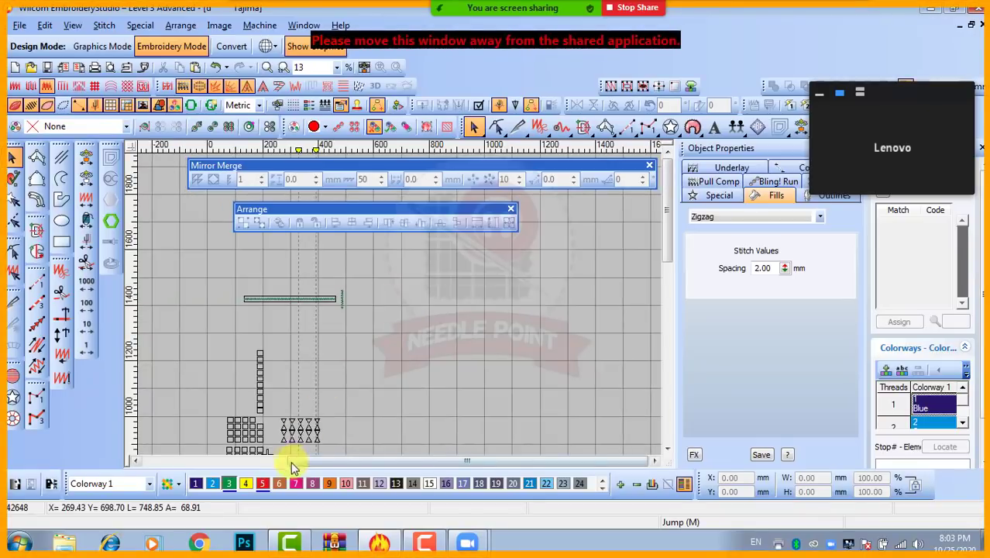
scroll(295, 384, "down", 1)
scroll(380, 380, "up", 2)
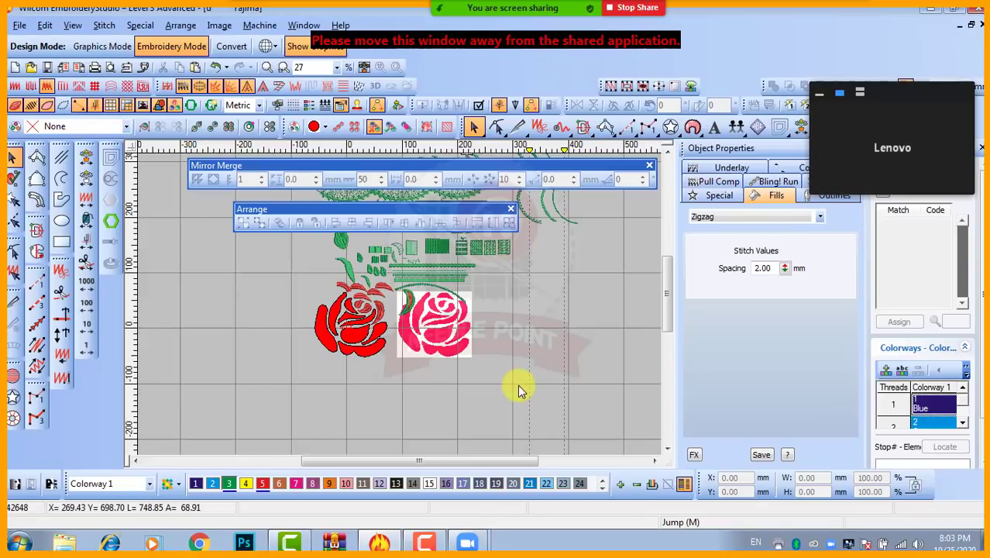
key("Delete")
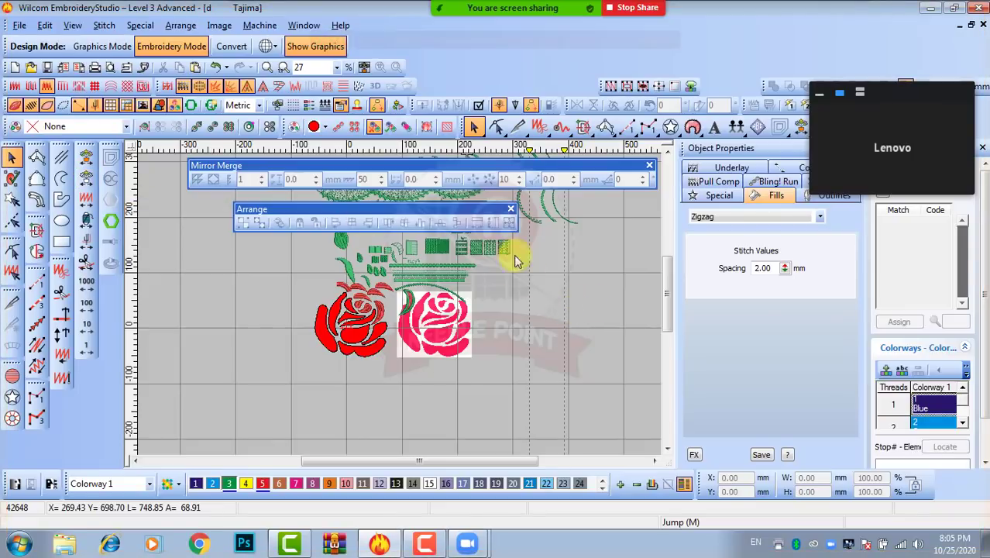
scroll(519, 250, "down", 3)
scroll(396, 309, "down", 3)
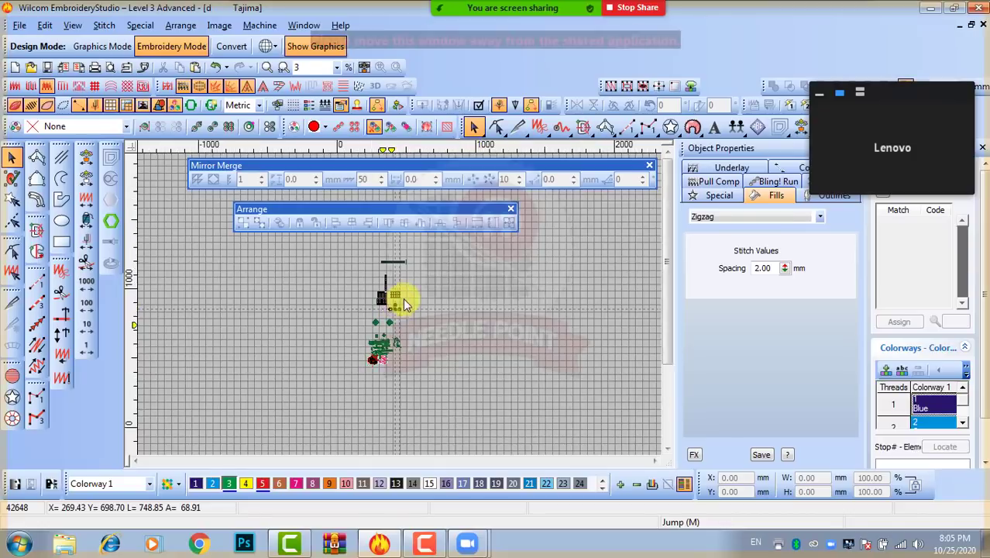
scroll(399, 307, "up", 3)
scroll(399, 315, "up", 3)
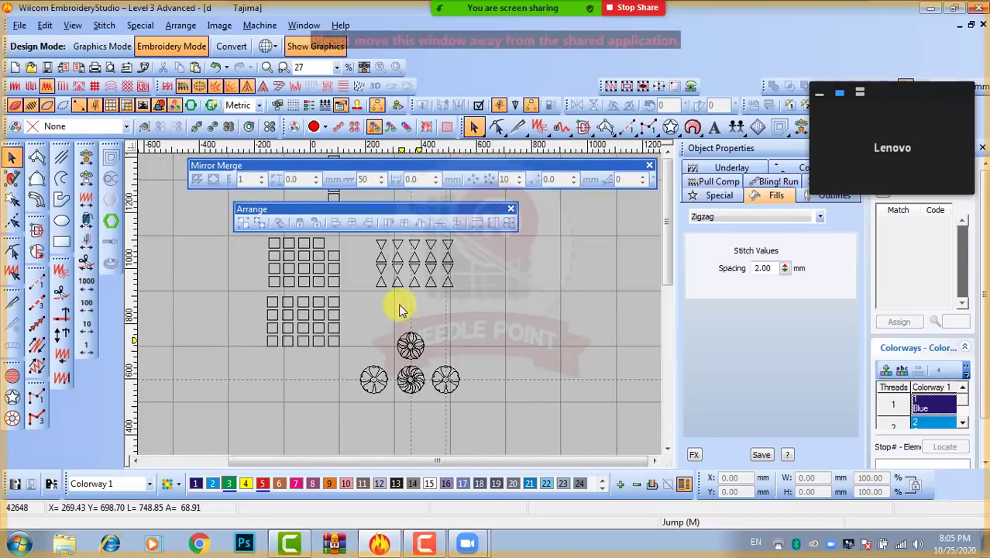
scroll(395, 302, "down", 3)
scroll(387, 278, "up", 3)
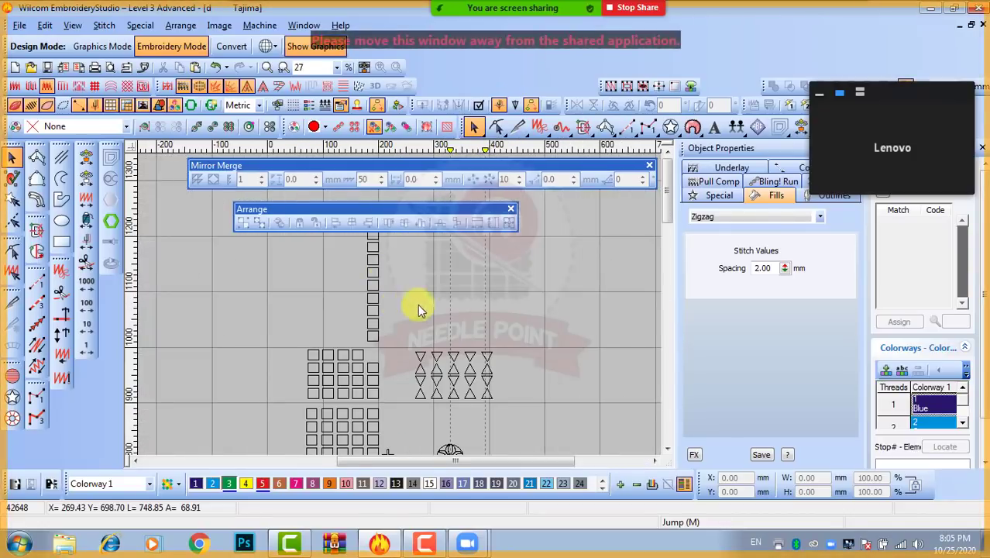
scroll(415, 305, "down", 3)
scroll(411, 428, "up", 4)
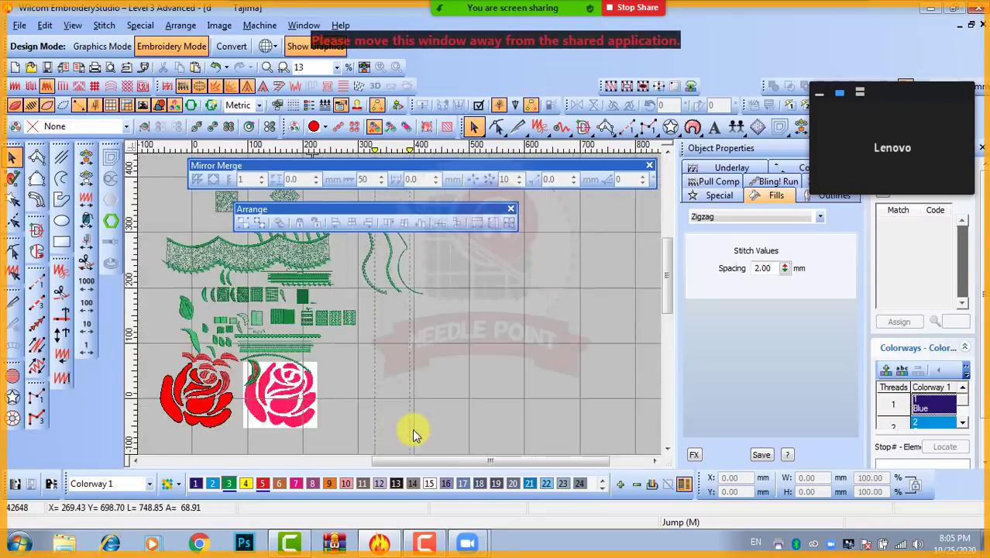
scroll(419, 238, "down", 4)
scroll(397, 318, "down", 2)
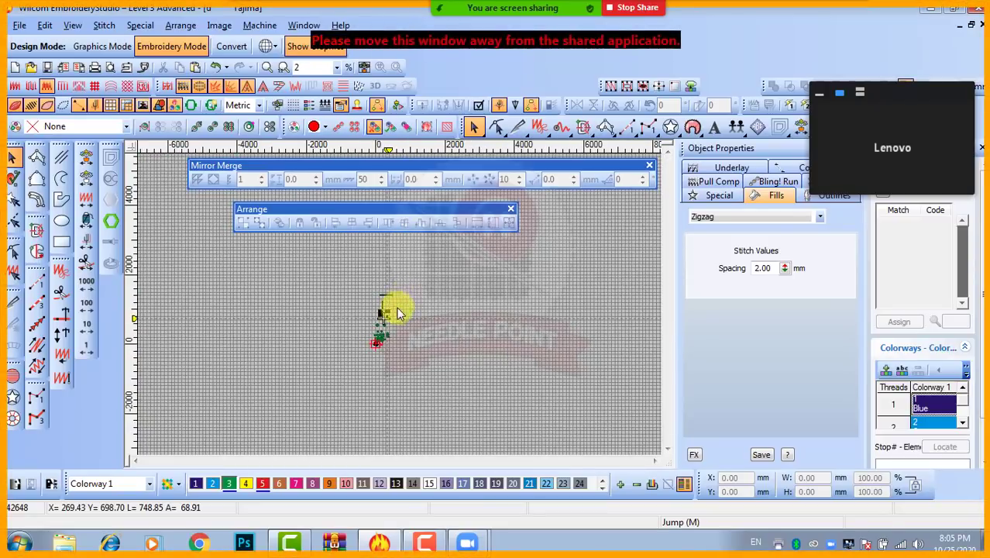
scroll(395, 314, "up", 2)
scroll(407, 296, "up", 3)
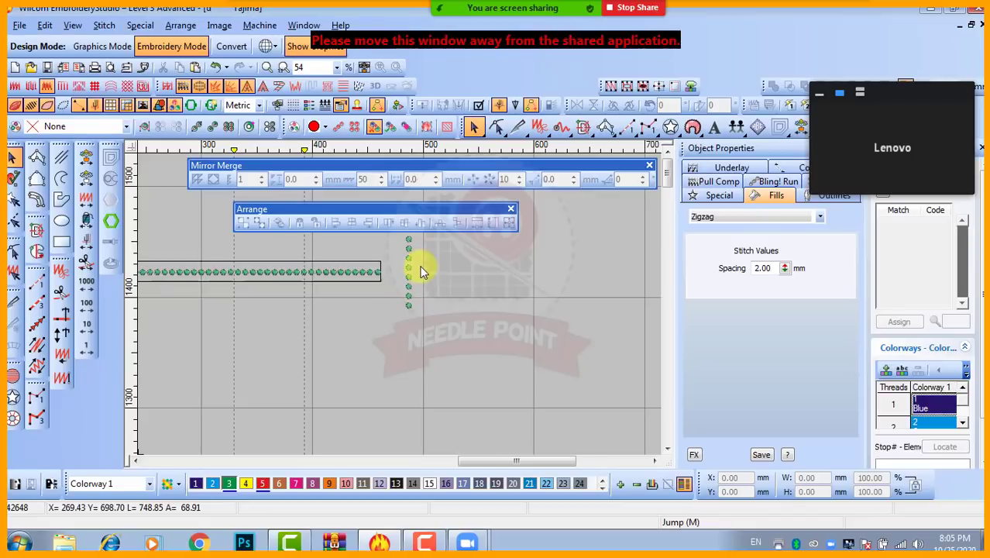
scroll(400, 310, "up", 1)
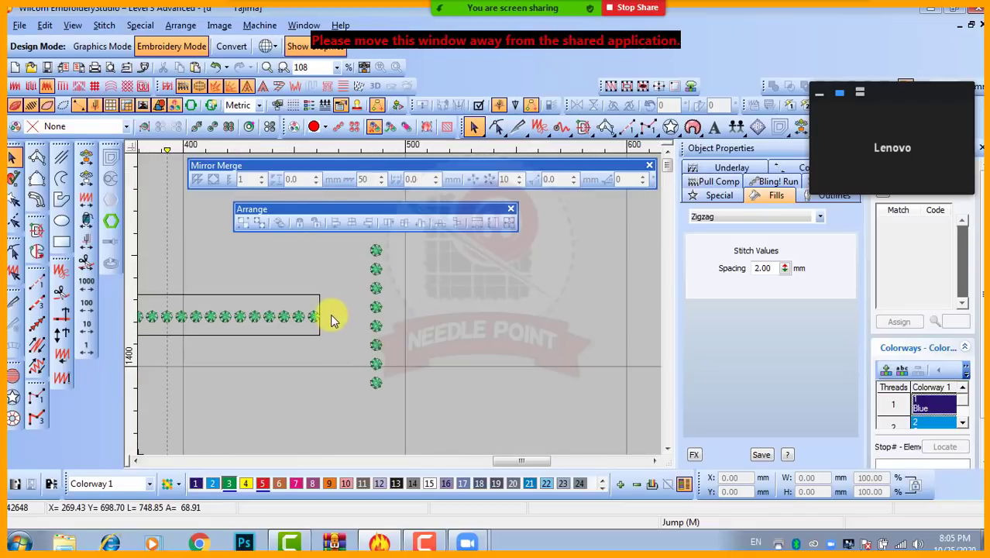
scroll(391, 280, "down", 1)
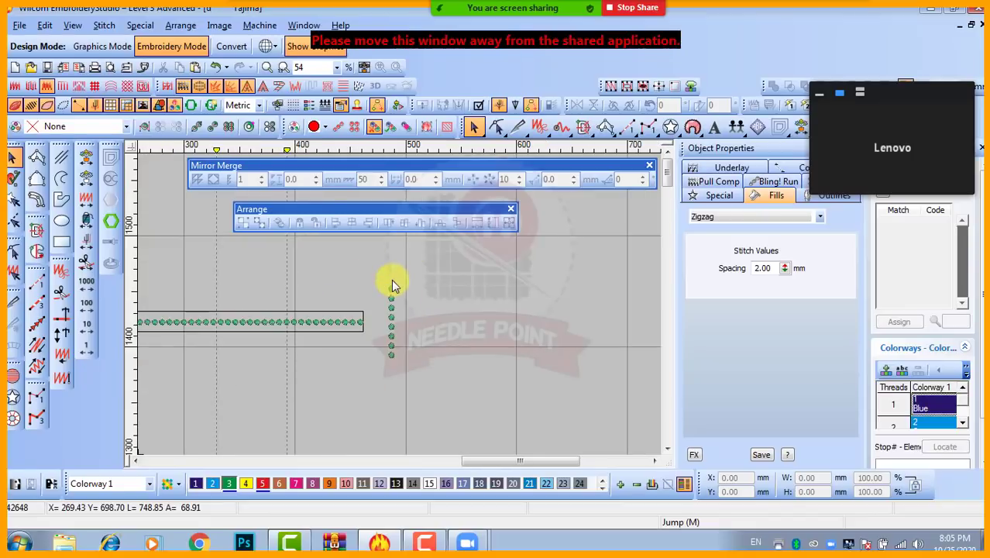
scroll(394, 315, "up", 1)
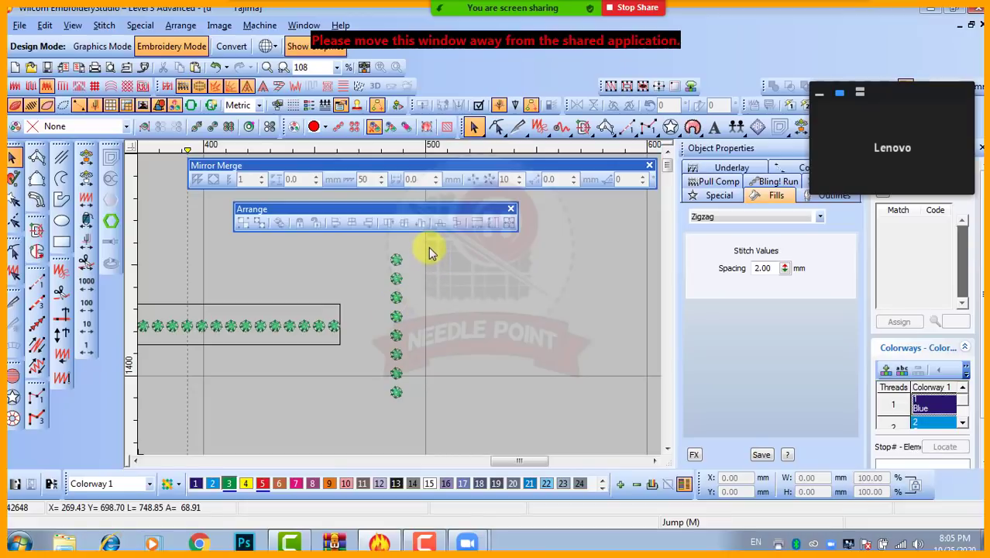
Duplicate the vertical column of eight stars about 54 mm to its right at the same height
left_click_drag(415, 243, 353, 416)
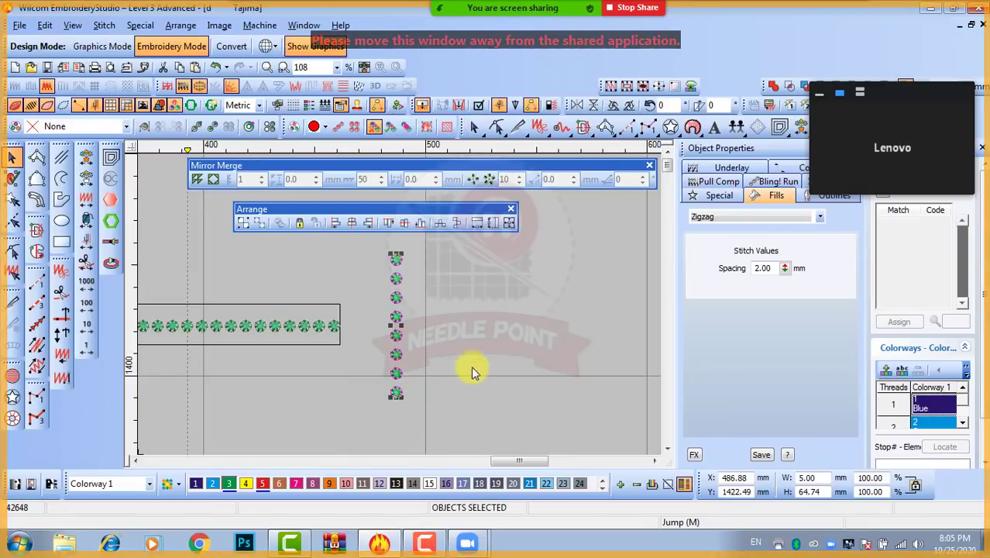
left_click_drag(397, 316, 514, 317)
left_click(550, 321)
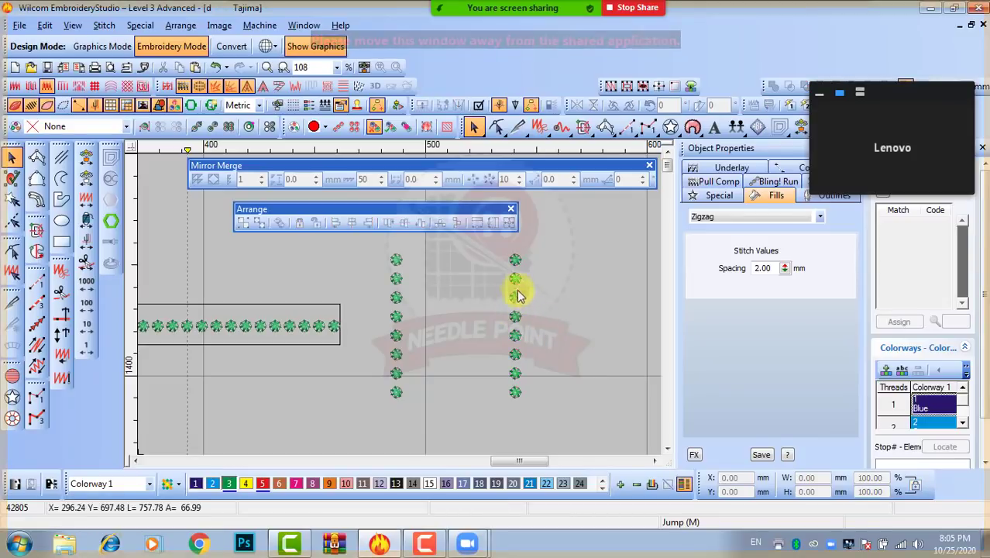
Scatter several stars of the copied column out of line, and place a vertical guide at the column's right edge
left_click(514, 279)
mouse_move(515, 279)
left_mouse_down()
mouse_move(492, 288)
mouse_move(511, 298)
mouse_move(504, 321)
mouse_move(513, 316)
mouse_move(507, 293)
left_mouse_up()
left_click_drag(512, 336, 492, 363)
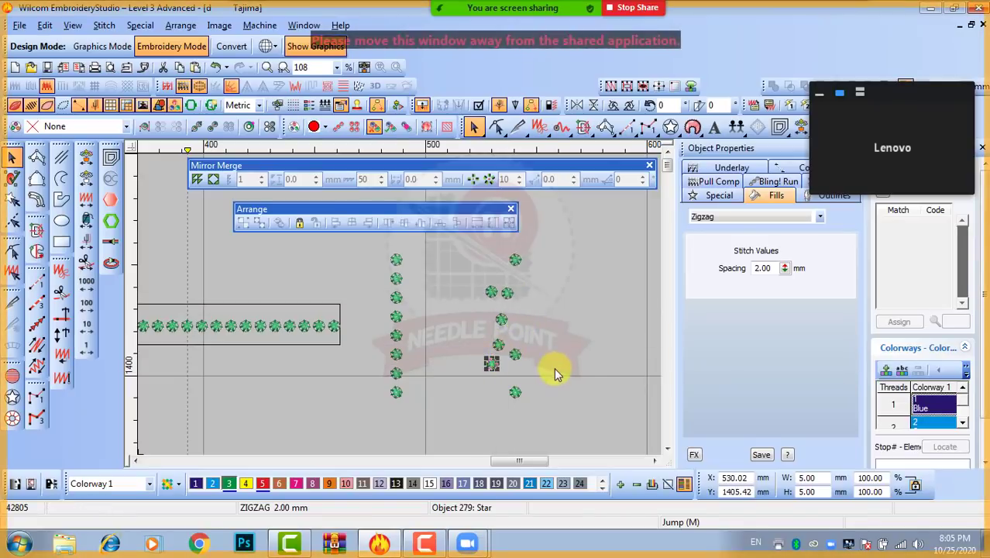
left_click(556, 362)
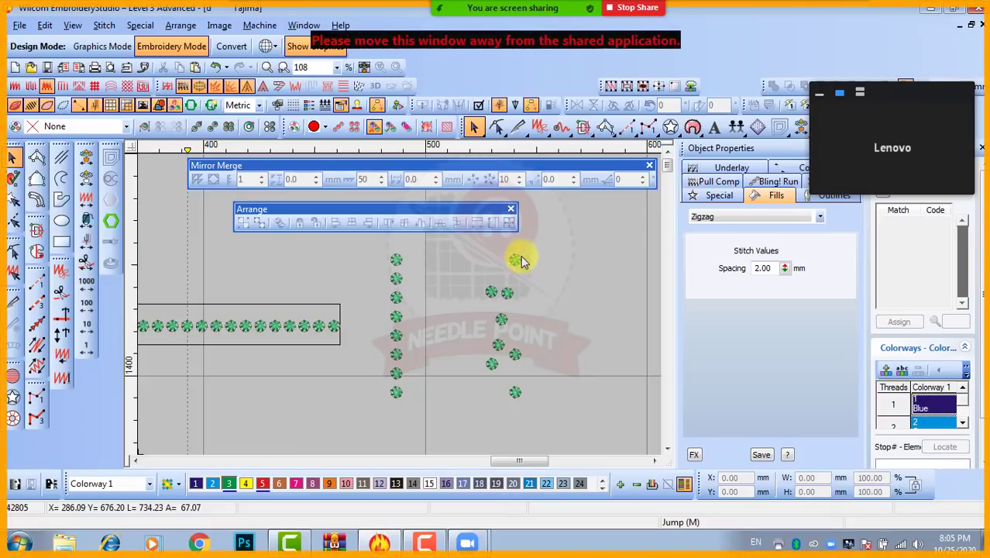
left_click_drag(531, 144, 522, 152)
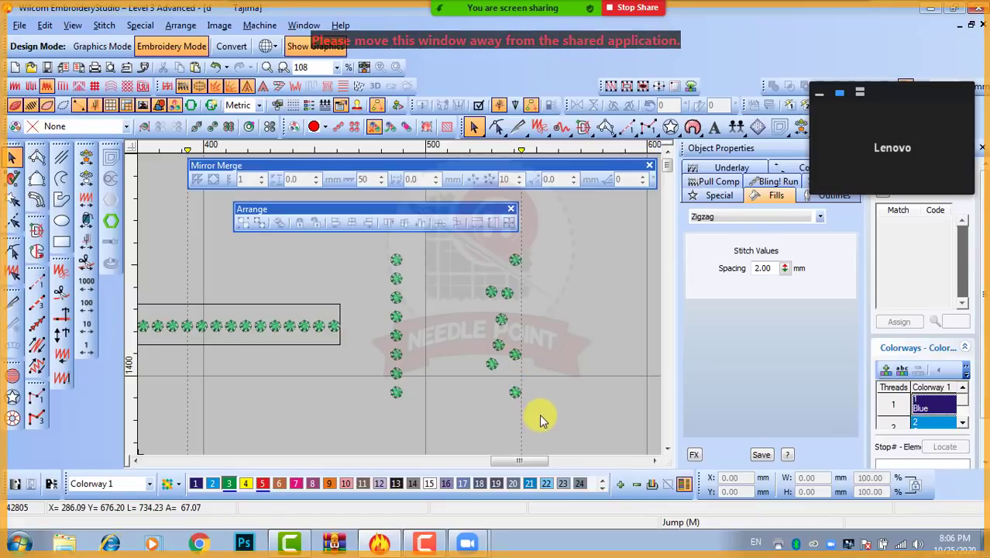
Align the scattered stars of the copied column to their right edge and space them evenly vertically
left_click_drag(540, 408, 476, 249)
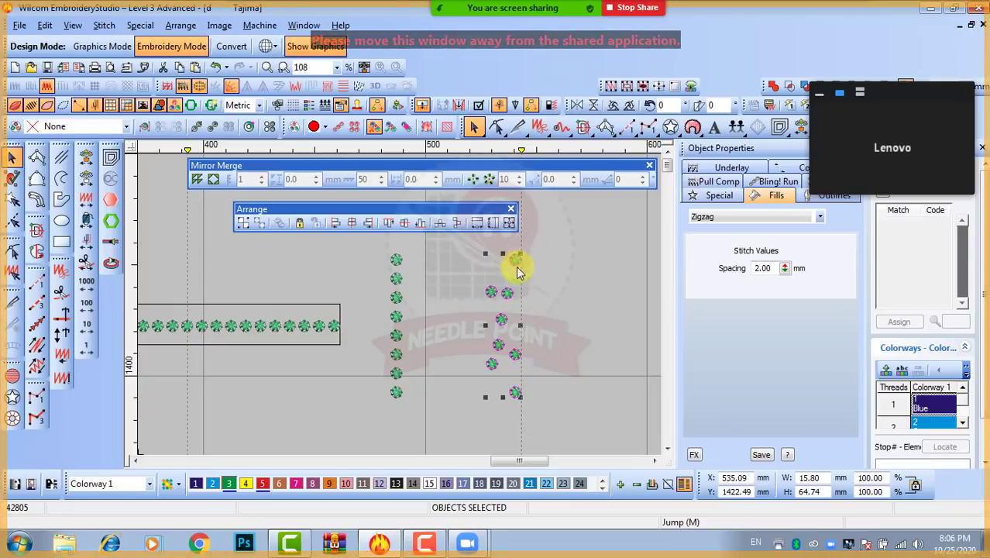
left_click(369, 223)
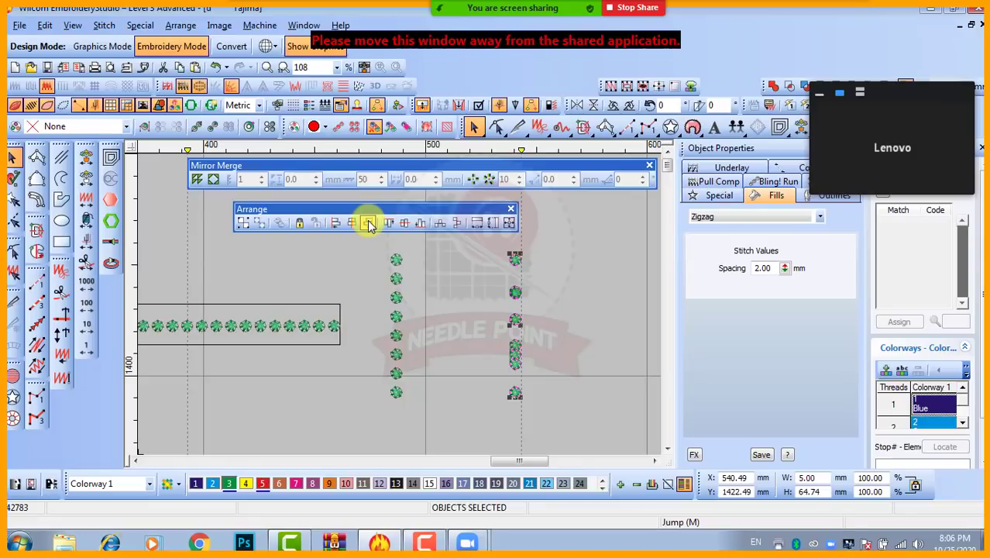
left_click(456, 230)
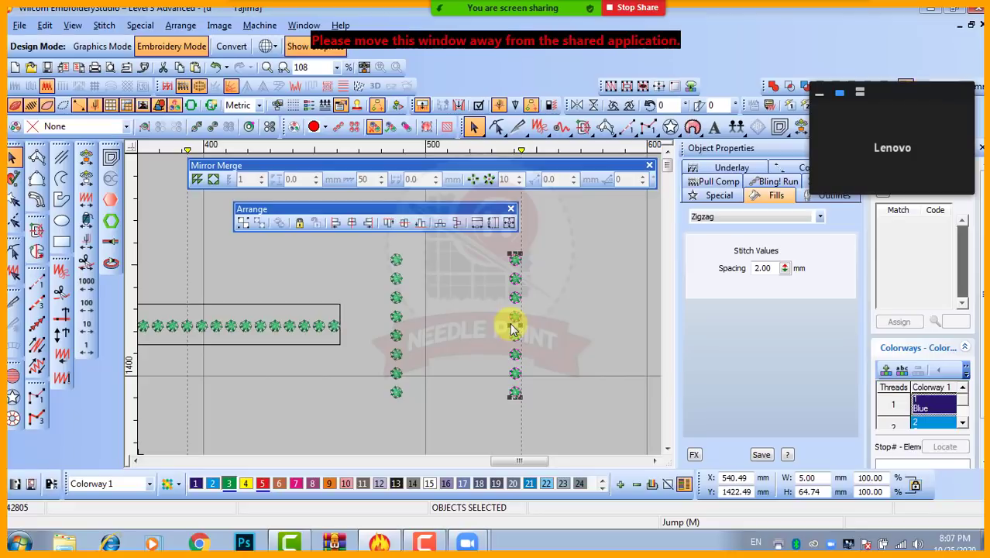
left_click(560, 305)
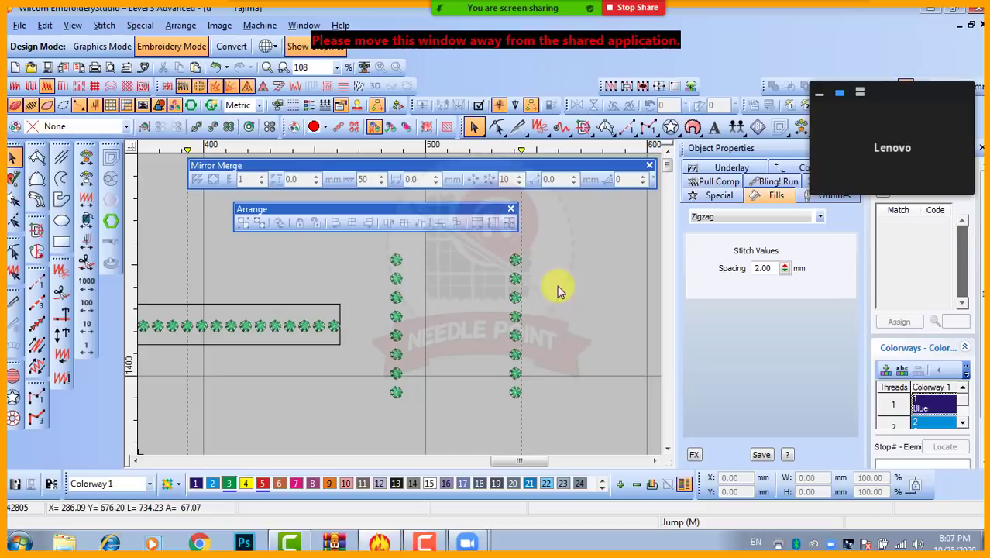
Move every second star of the copied column, from the second to the last, about 11 mm left and 5 mm down
left_click(516, 280)
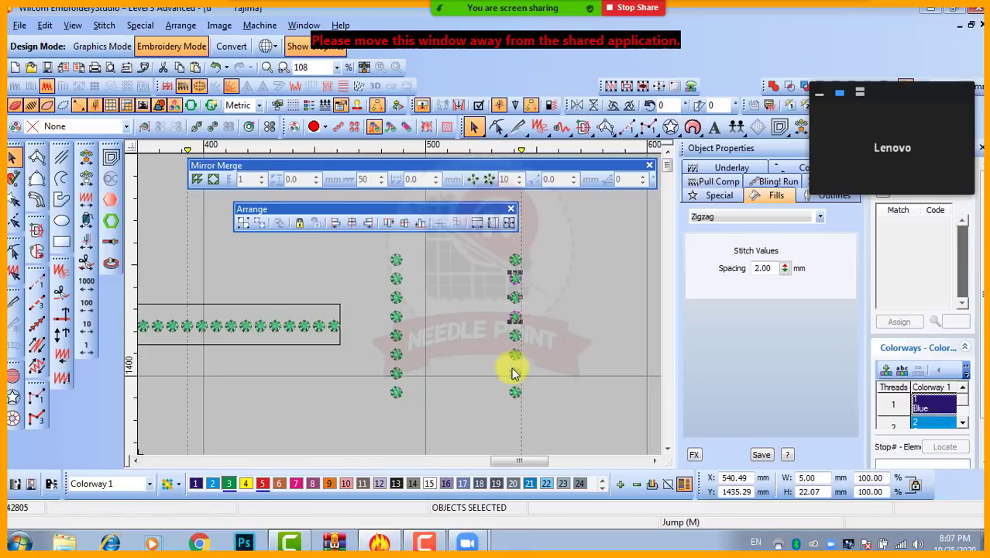
left_click(514, 392, "ctrl")
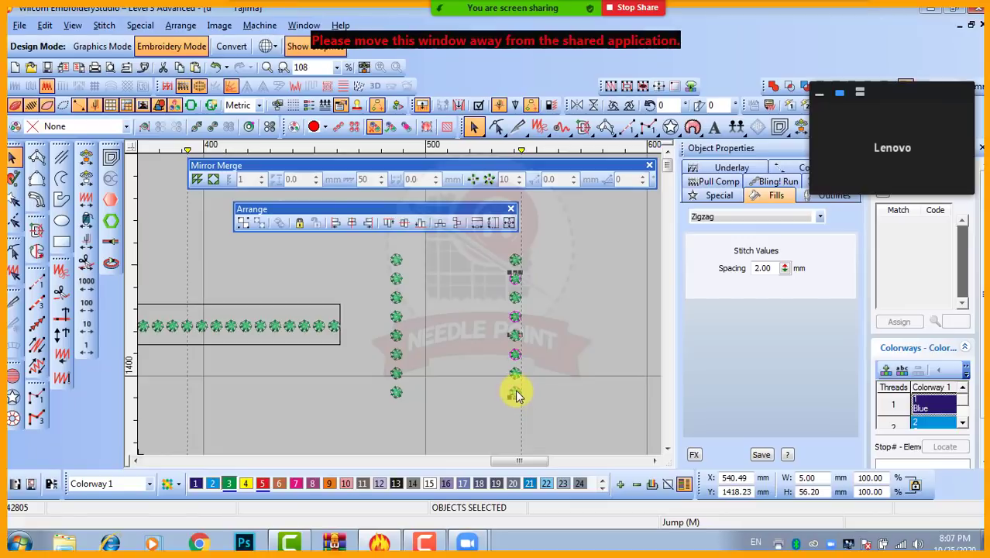
left_click_drag(516, 327, 491, 328)
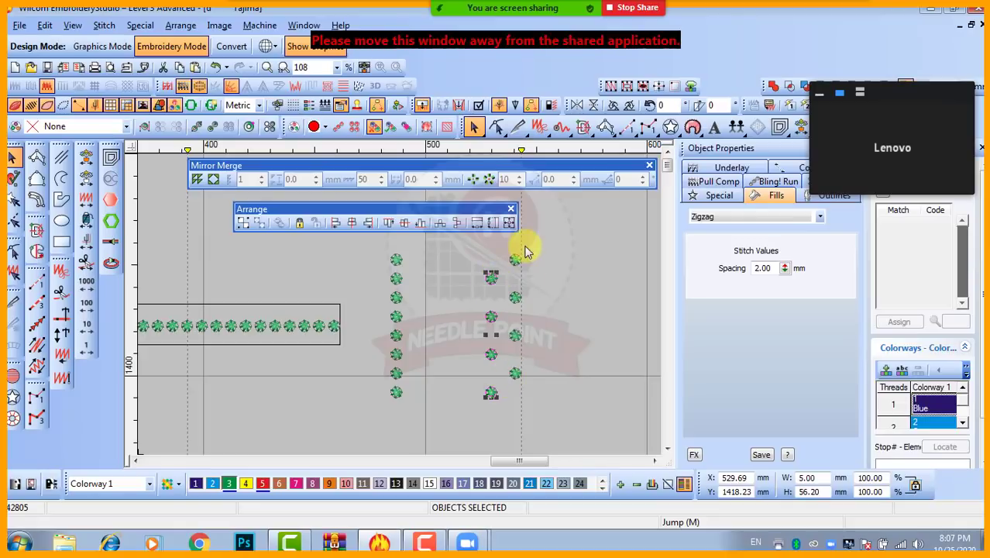
key("Down")
key("Down")
key("Down")
key("Down")
key("Down")
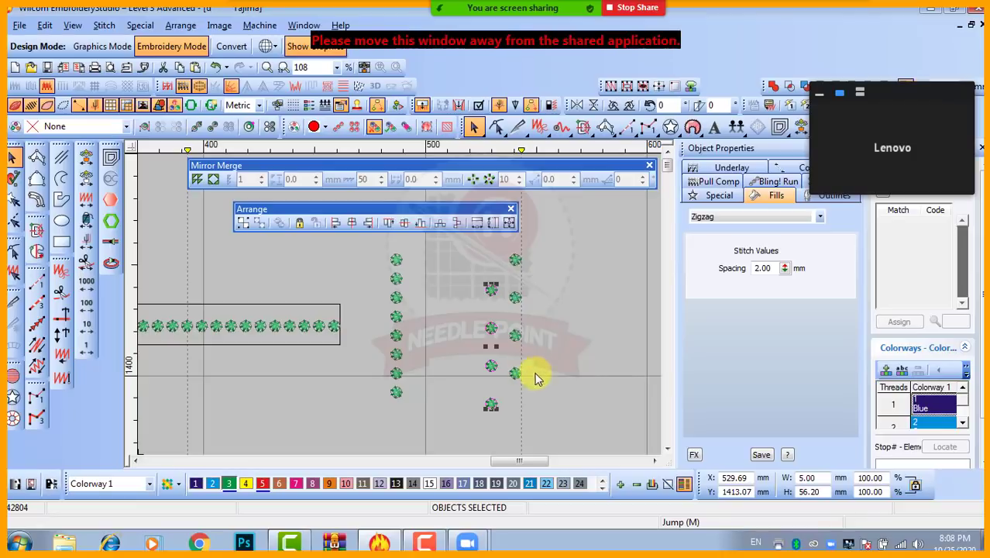
left_click(583, 380)
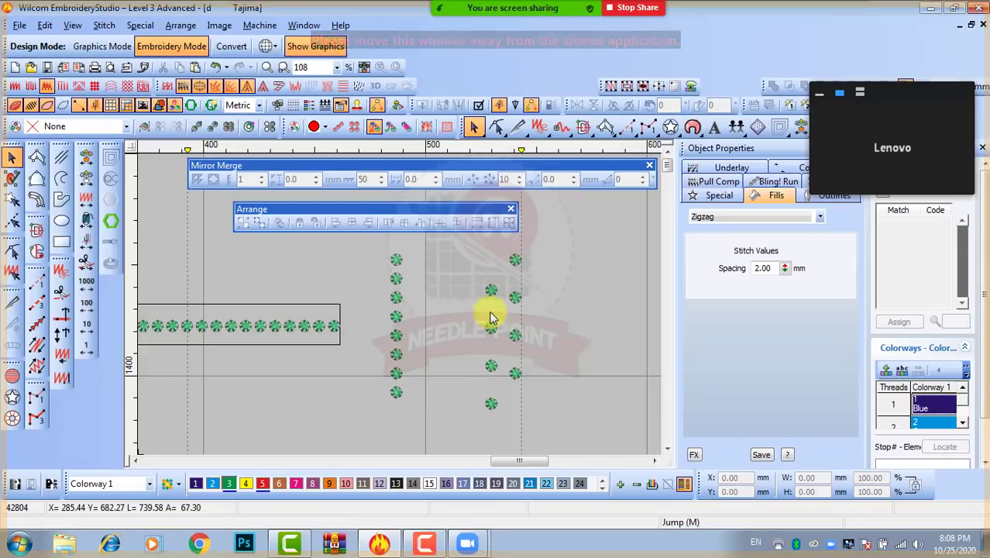
Draw a horizontal line about 87 mm long across both star columns, just above their topmost stars
left_click(515, 258)
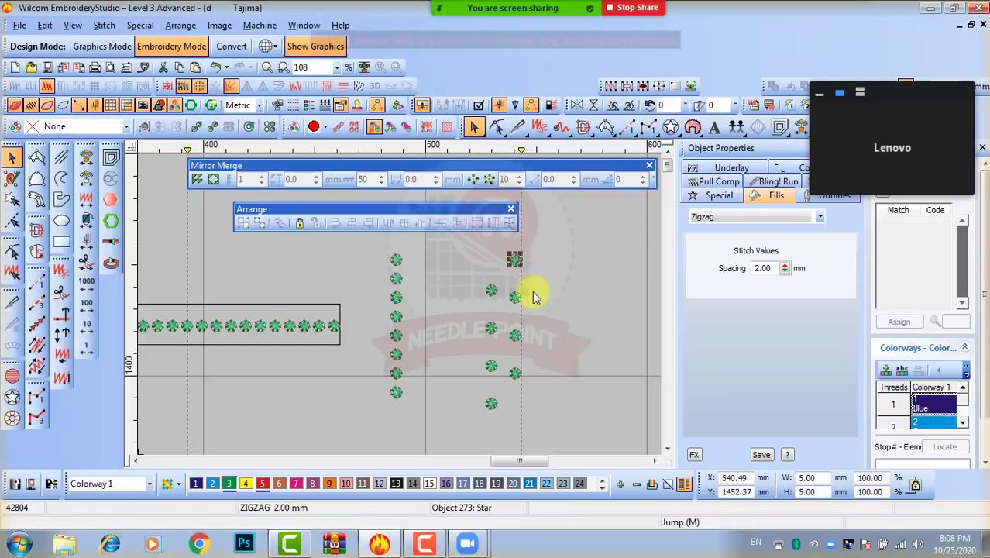
left_click(559, 259)
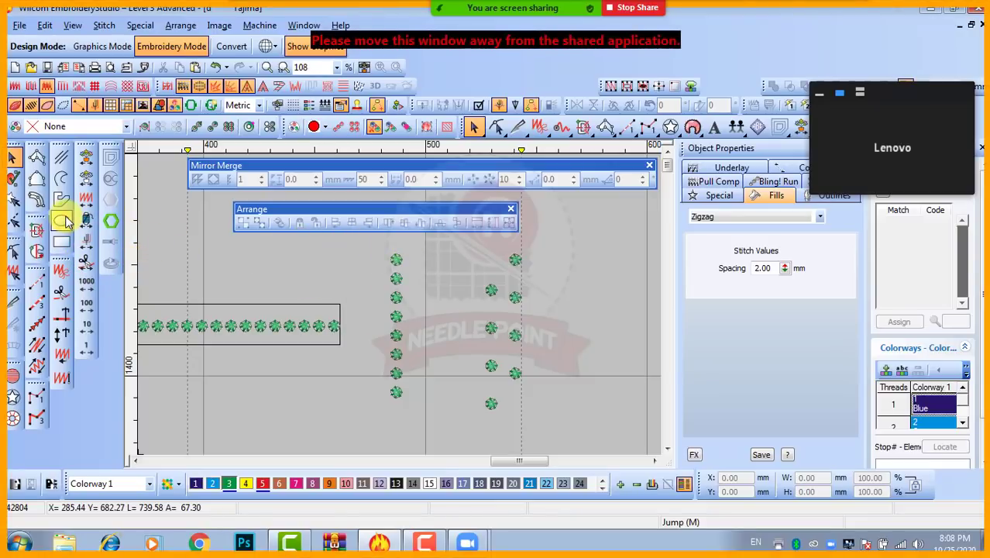
left_click(61, 178)
left_click(574, 252)
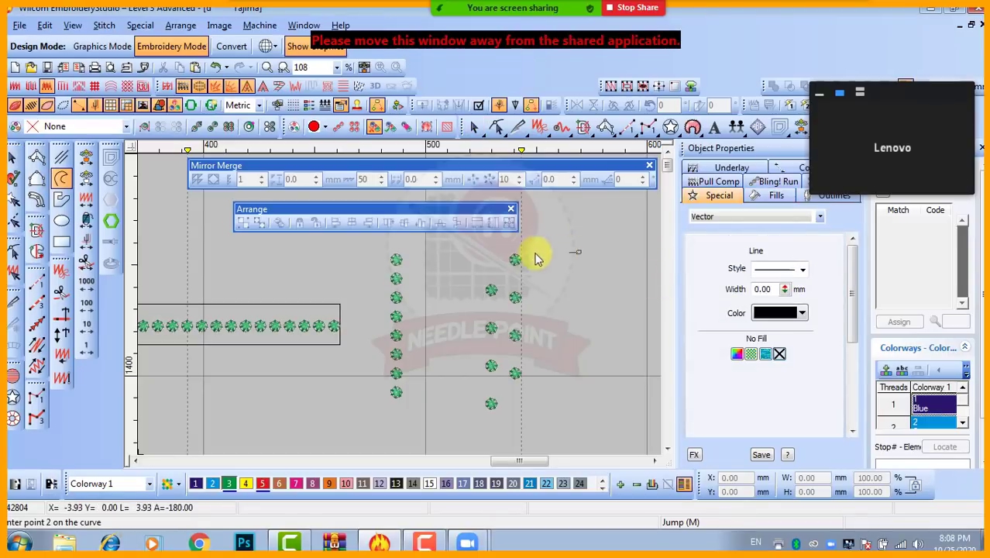
left_click(387, 253)
key("Return")
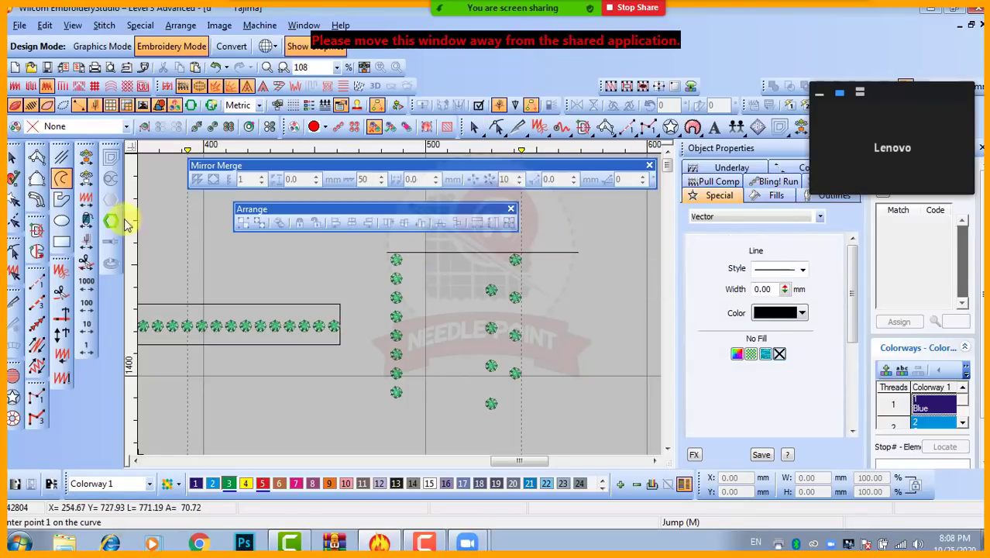
Draw a second horizontal line about 117 mm long at the lower edge of the staggered column's last star
left_click(406, 409)
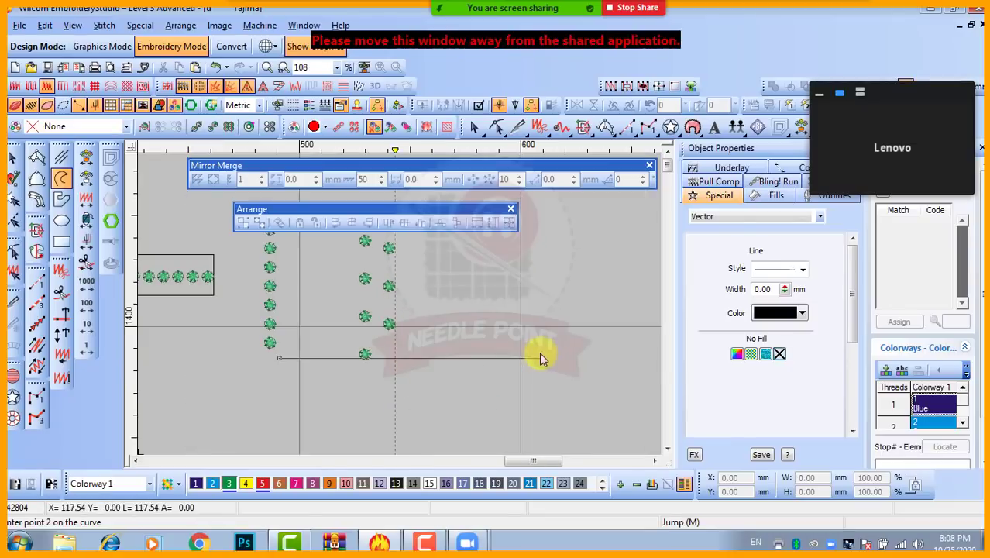
left_click(540, 356)
key("Return")
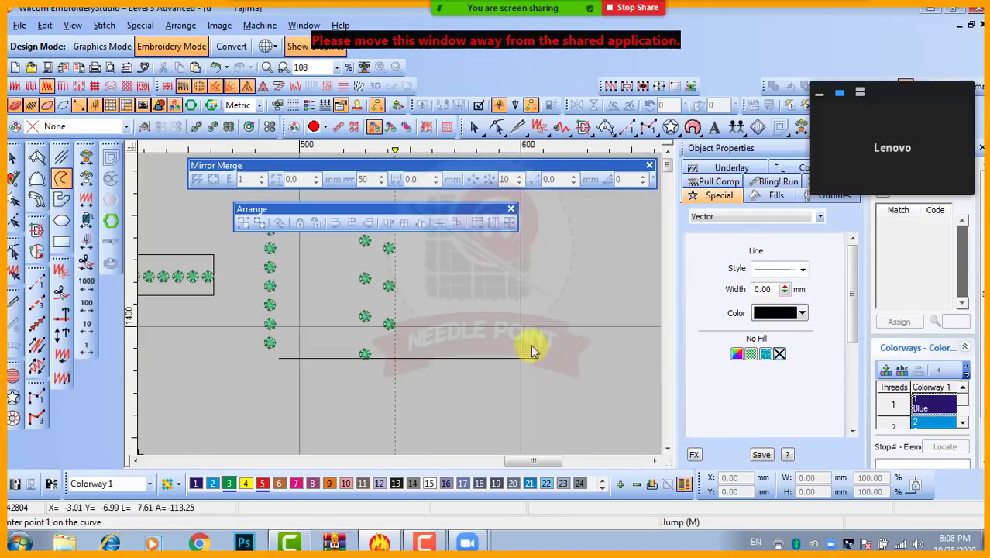
Nudge the two horizontal lines to meet the outer edges of the staggered column's first and last stars
left_click(11, 158)
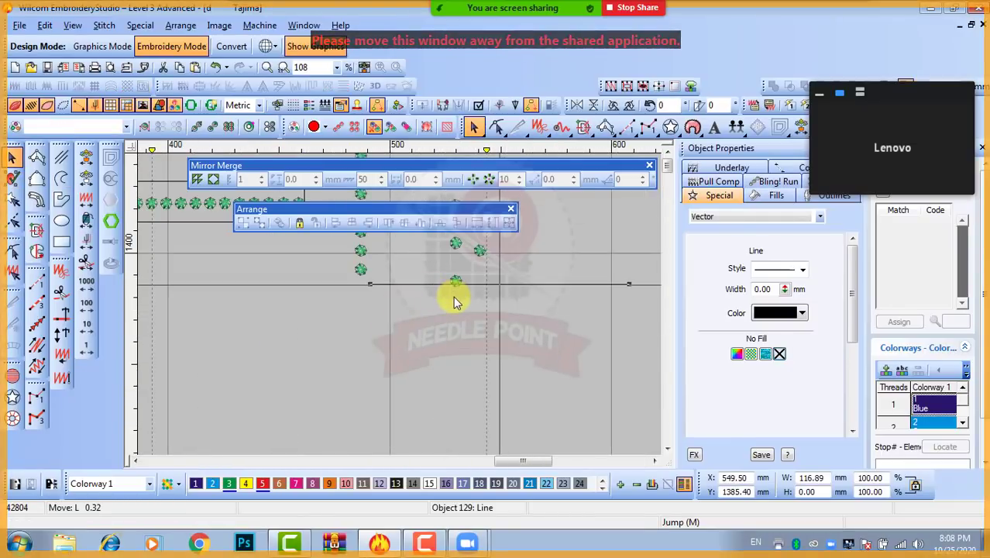
key("shift+z")
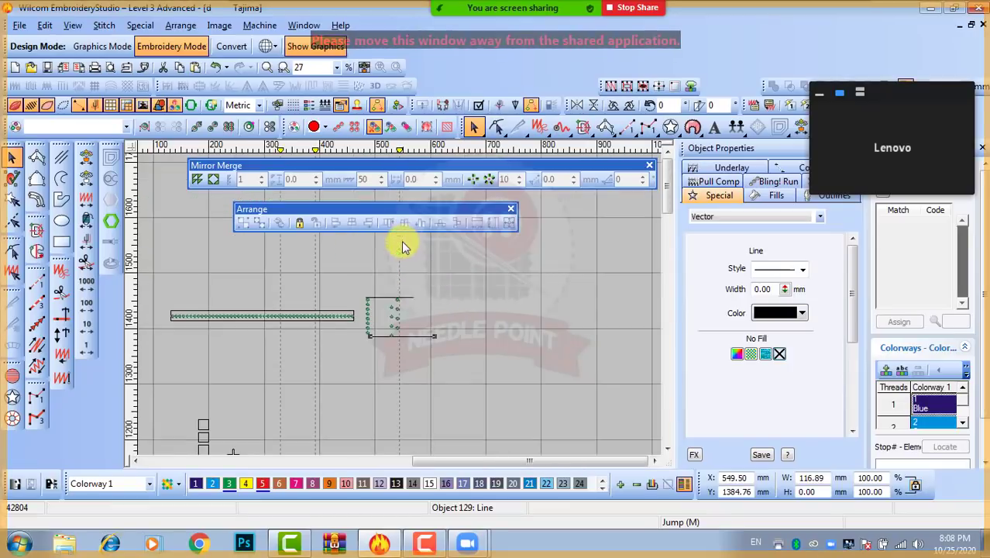
key("z")
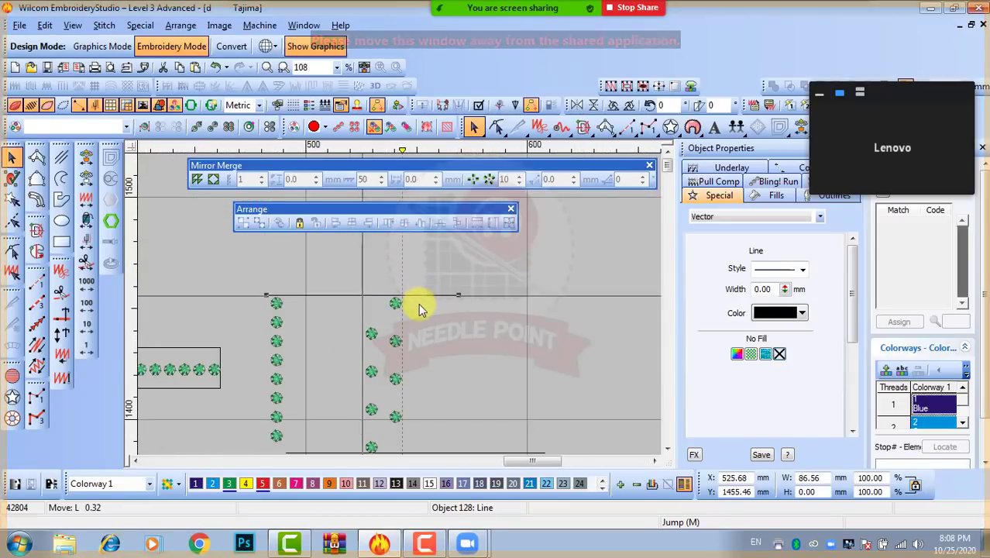
left_click(459, 342)
key("shift+z")
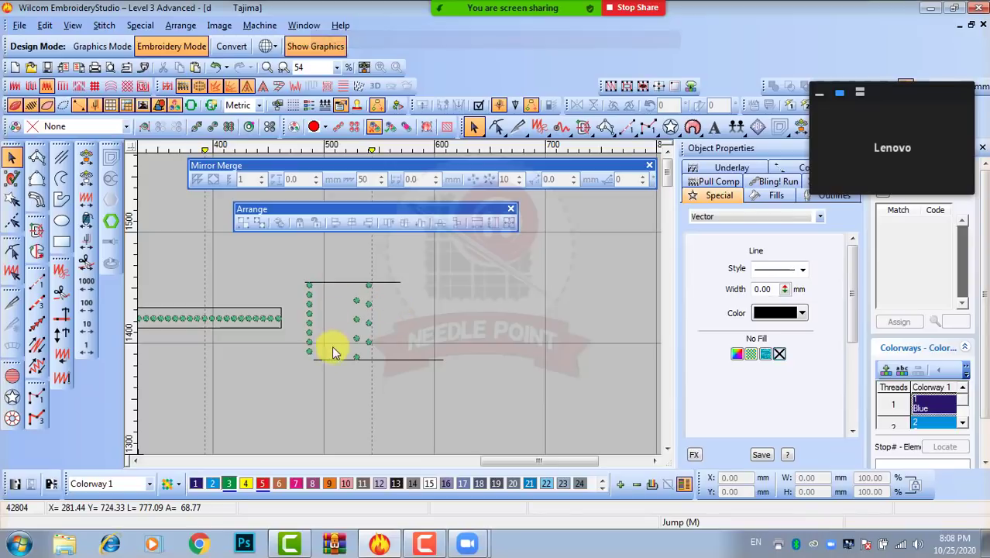
Examine the vertical gaps between the staggered stars inside the two horizontal lines
key("z")
key("shift+z")
key("z")
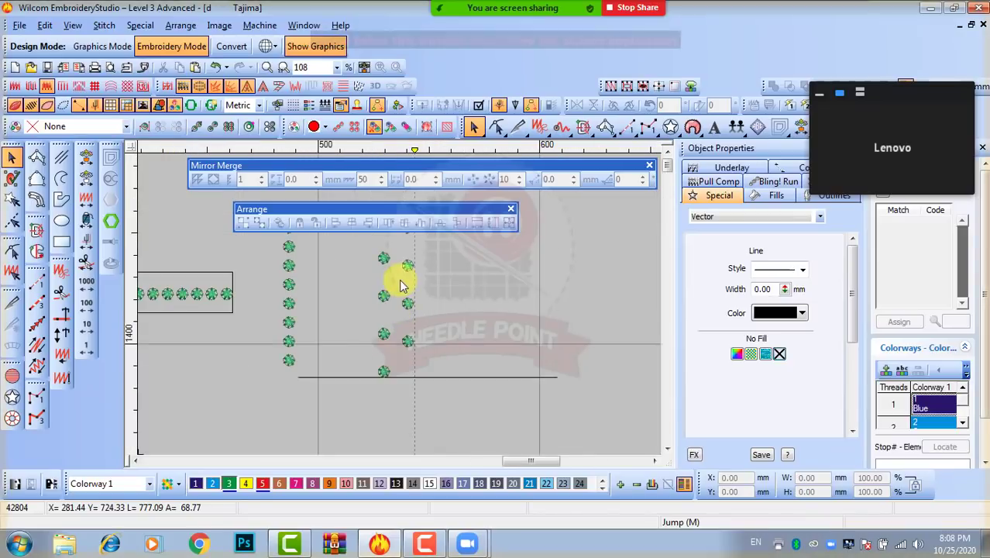
key("shift+z")
key("z")
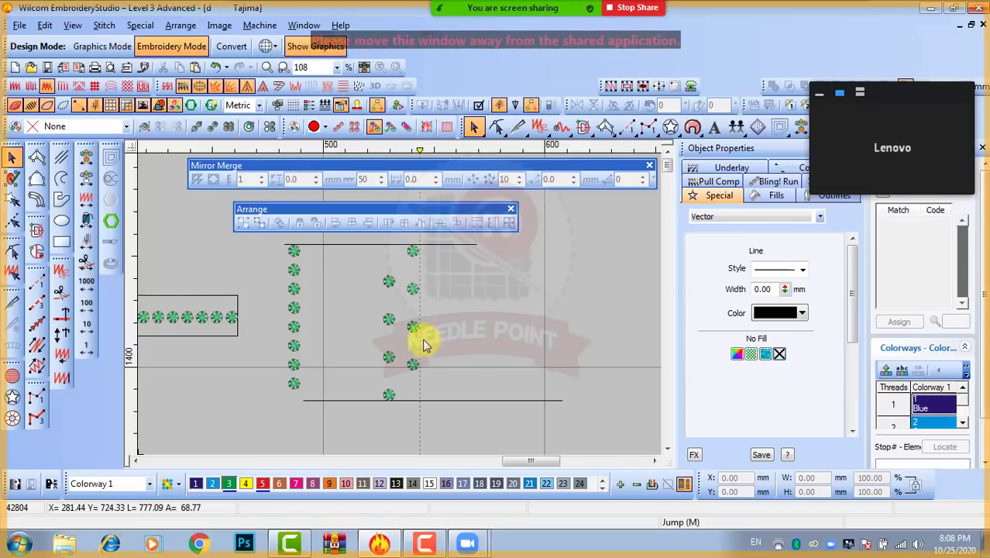
left_click(413, 289)
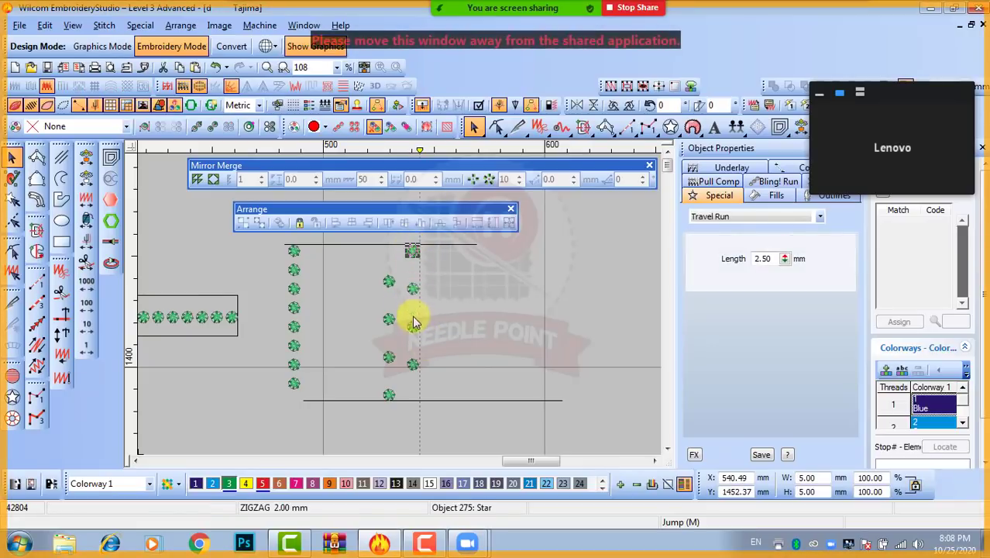
left_click(387, 282)
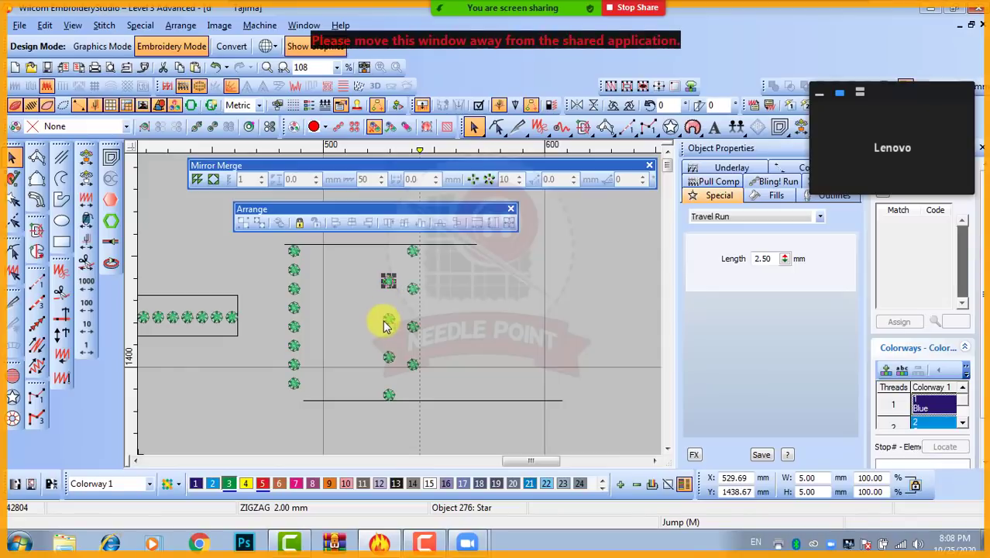
left_click(387, 319)
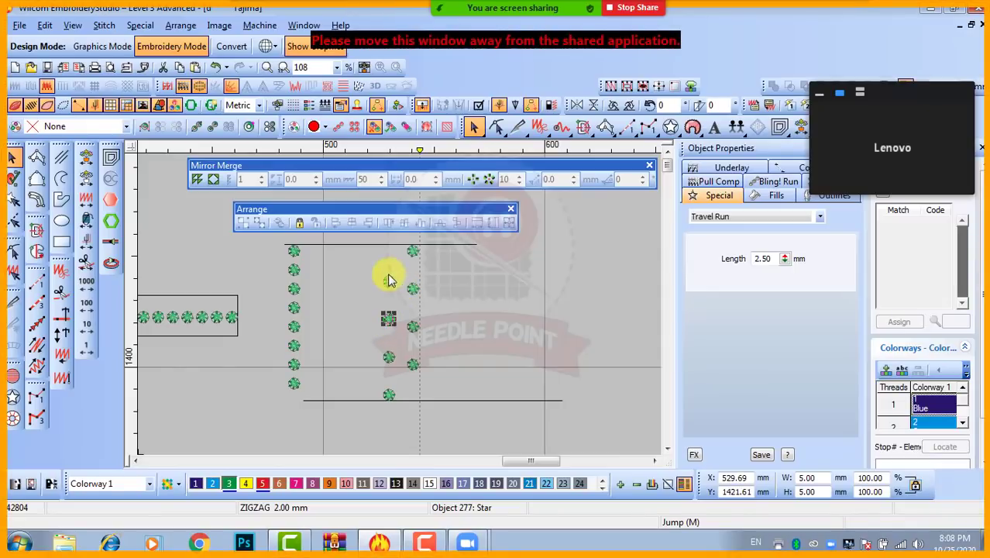
left_click(434, 367)
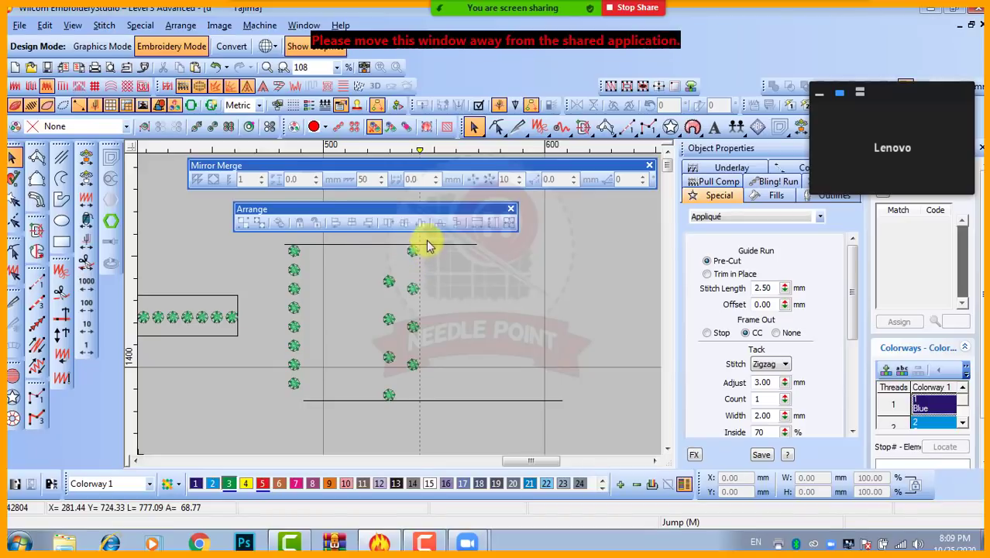
Space the eight staggered stars evenly in the vertical direction between the two horizontal lines
scroll(398, 310, "down", 1)
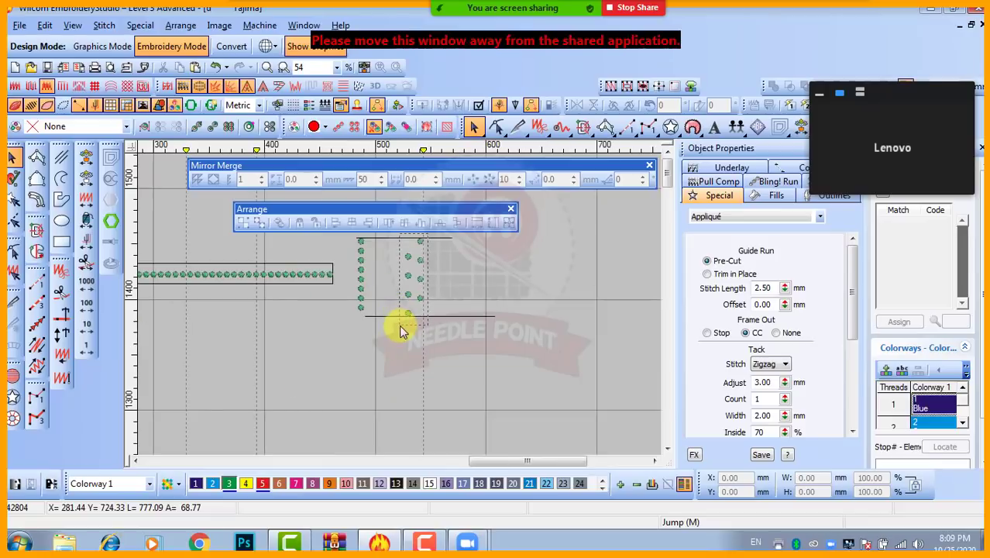
left_click(394, 333)
scroll(435, 268, "up", 1)
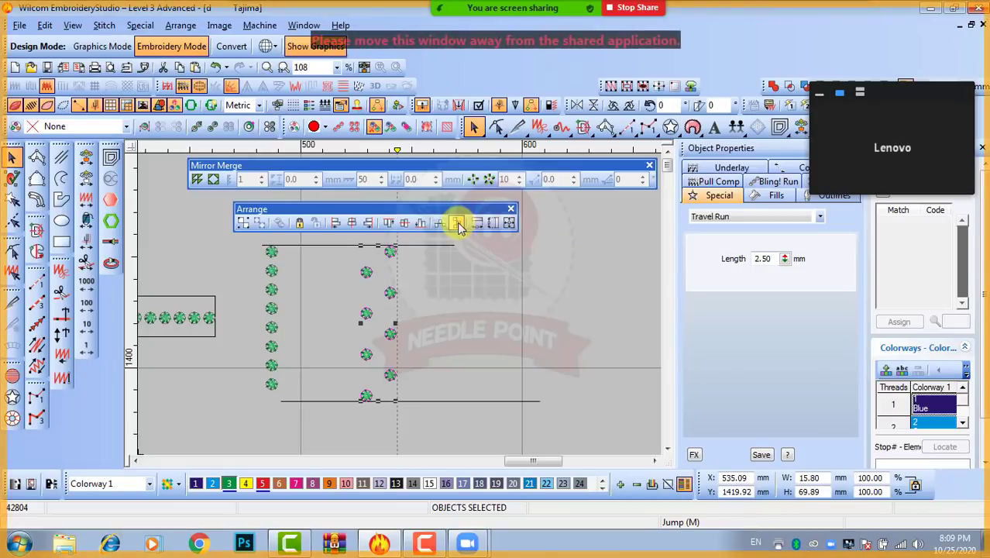
left_click(458, 224)
left_click(434, 352)
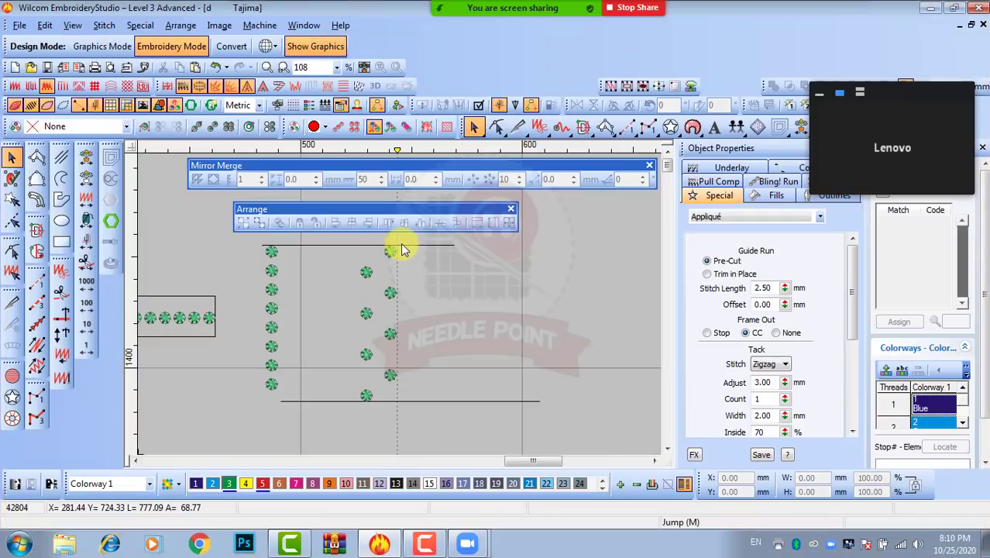
Place a vertical guide at the left edge of the inner stars and align all eight staggered stars to their left edge
left_click(366, 271)
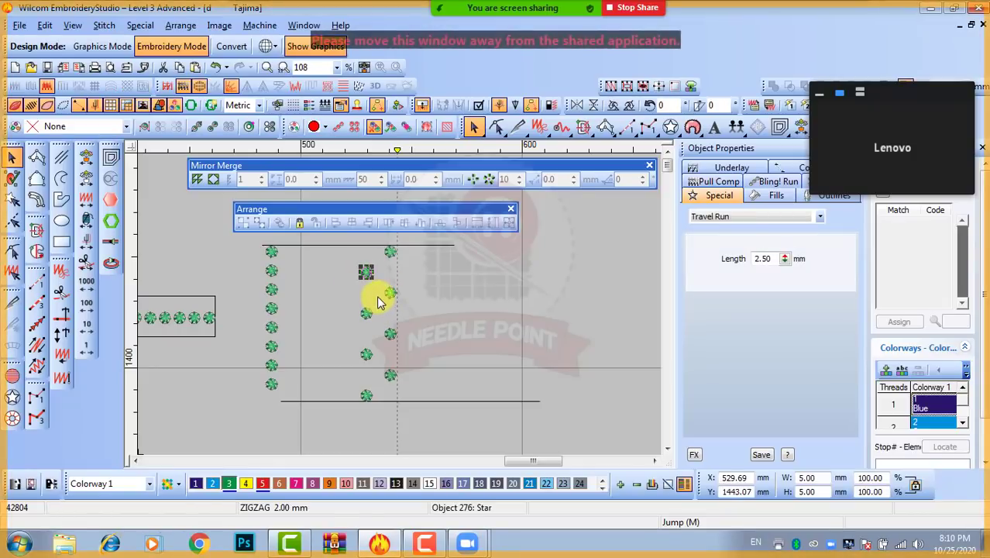
left_click_drag(365, 153, 361, 151)
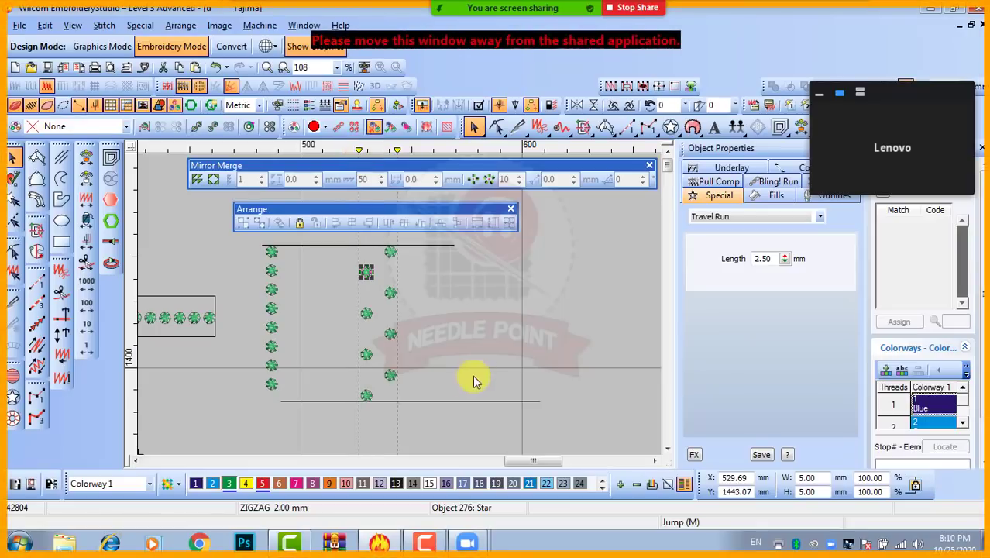
left_click(472, 375)
left_click_drag(410, 237, 345, 424)
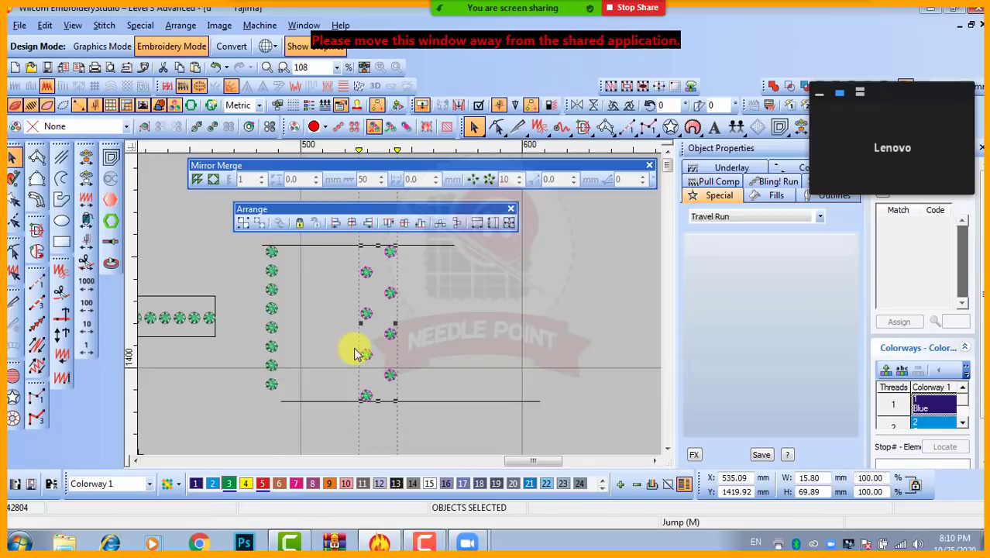
left_click(336, 224)
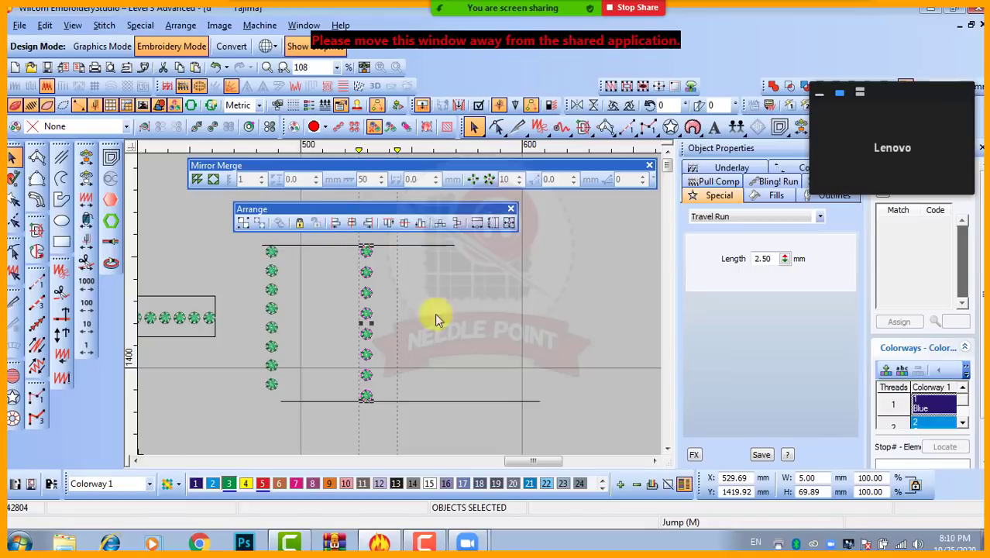
Move the second star of the aligned column about 7 mm right and 4 mm down
left_click(455, 329)
left_click(367, 275)
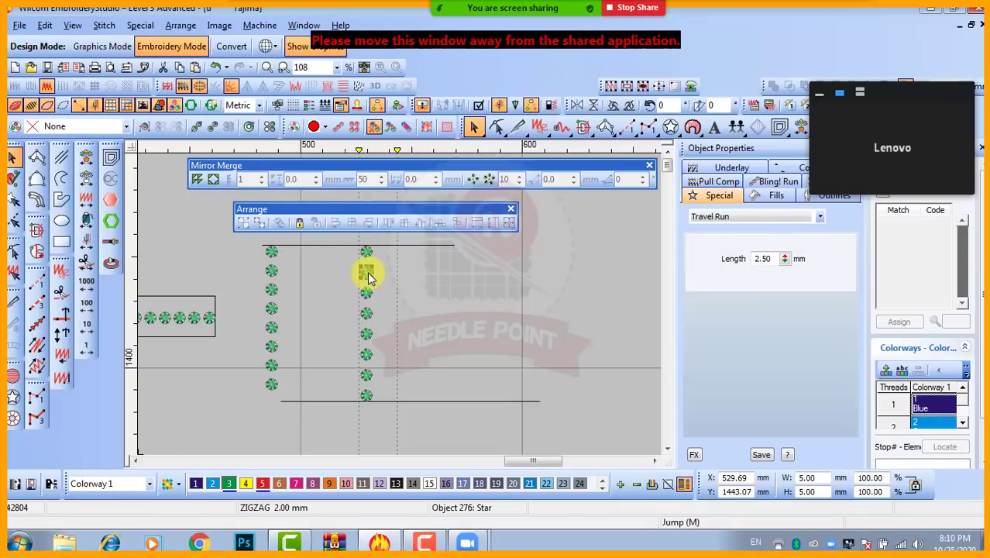
left_click_drag(367, 275, 383, 285)
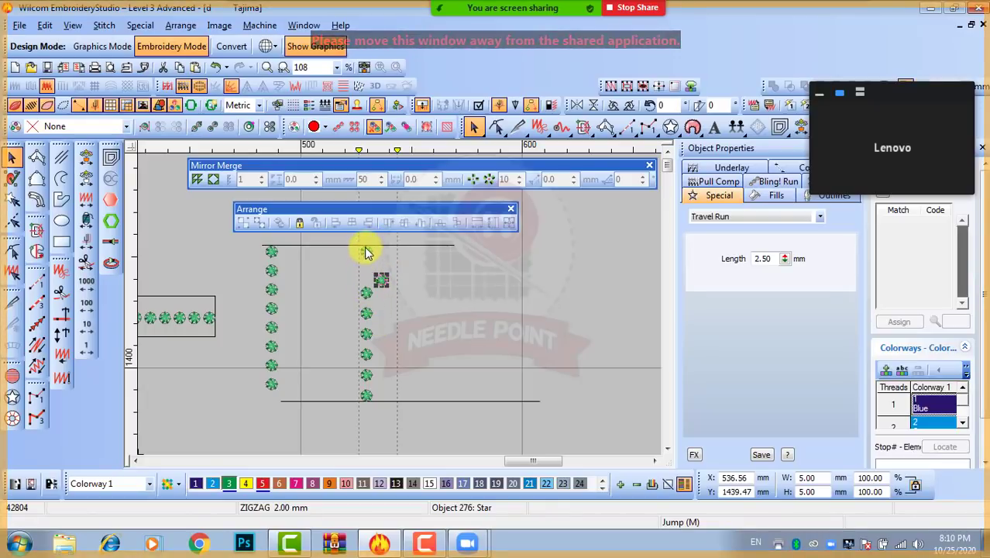
Try to align the eight stars of the column on their vertical centre line, and undo the alignment
left_click_drag(357, 242, 389, 411)
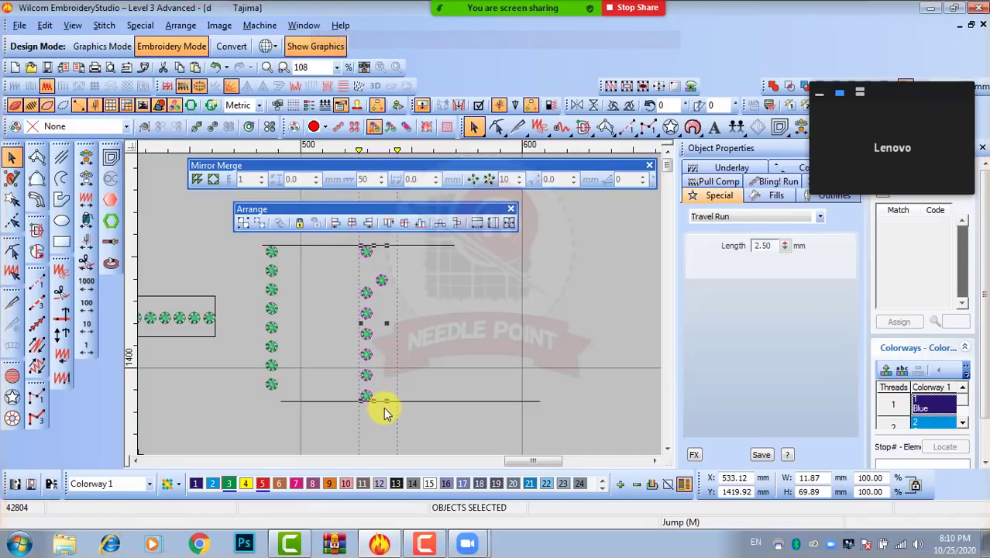
left_click(352, 224)
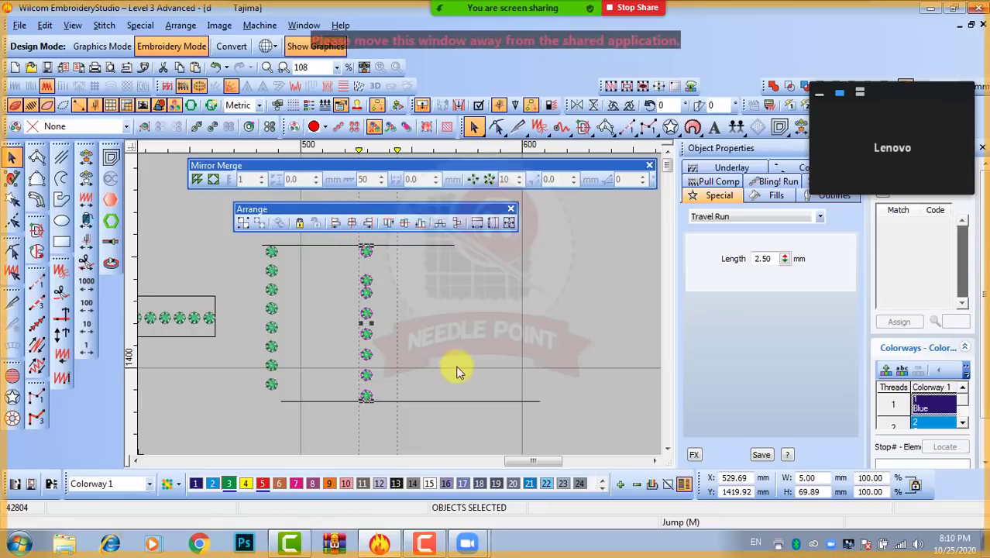
left_click(457, 334)
key("ctrl+z")
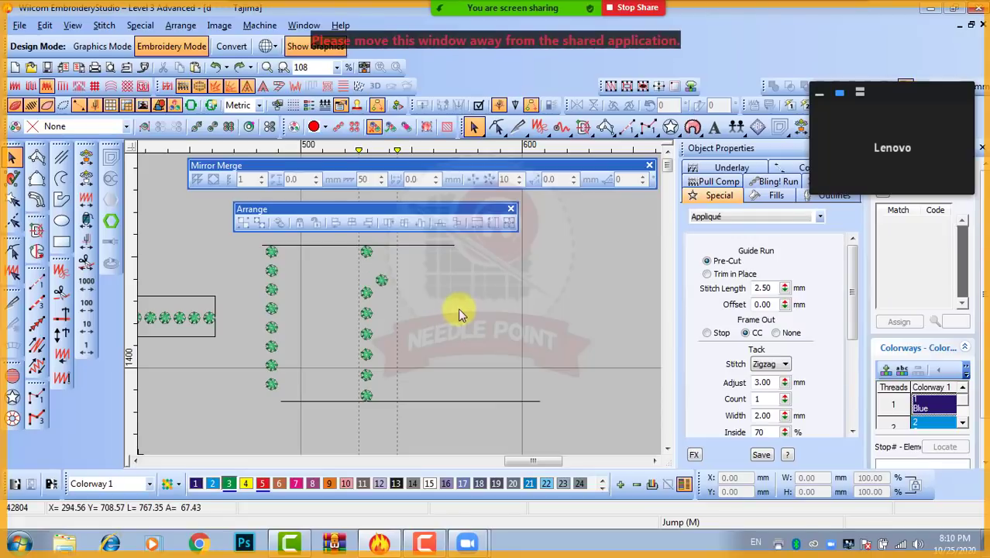
Try to align the eight stars of the column to their right edge, and undo the alignment
left_click(381, 282)
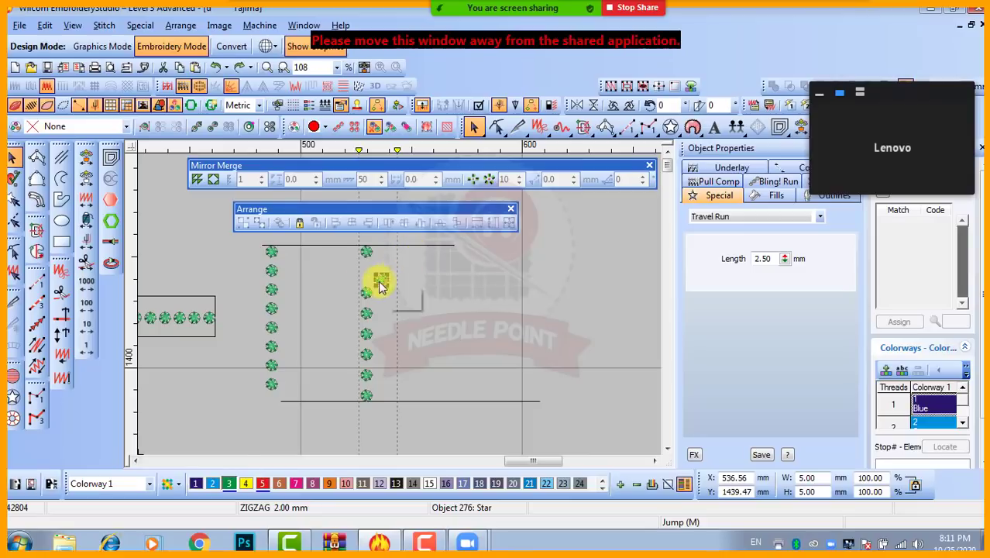
left_click_drag(348, 238, 394, 423)
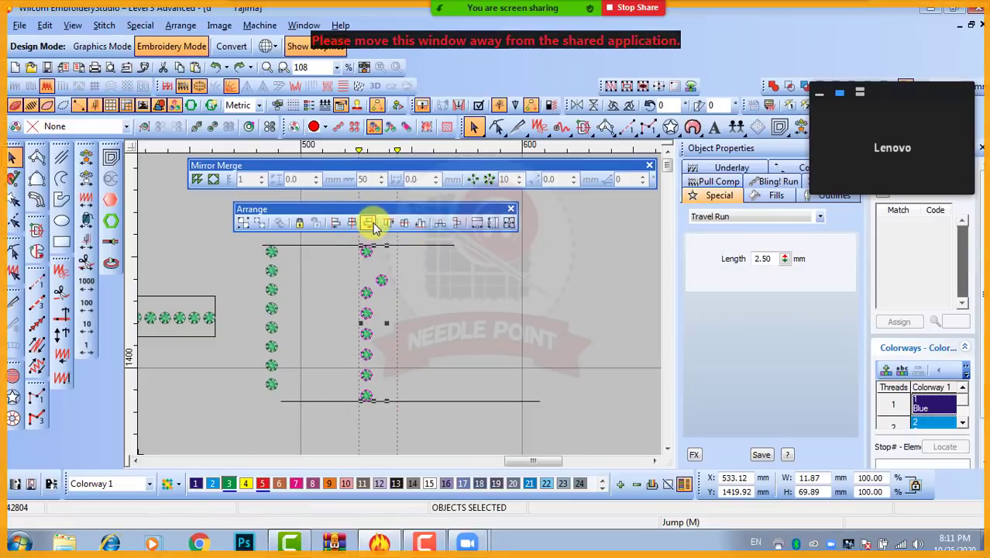
left_click(370, 223)
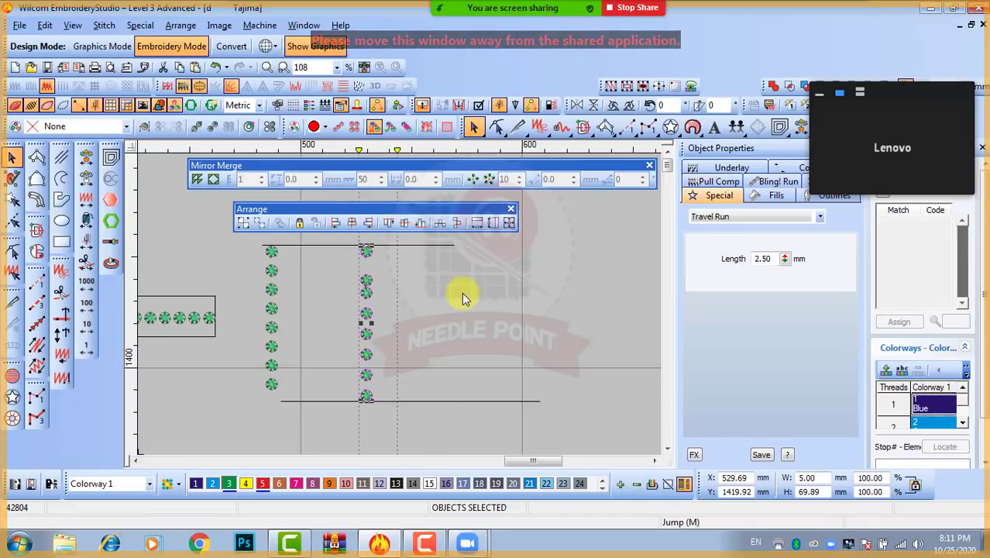
key("ctrl+z")
key("Escape")
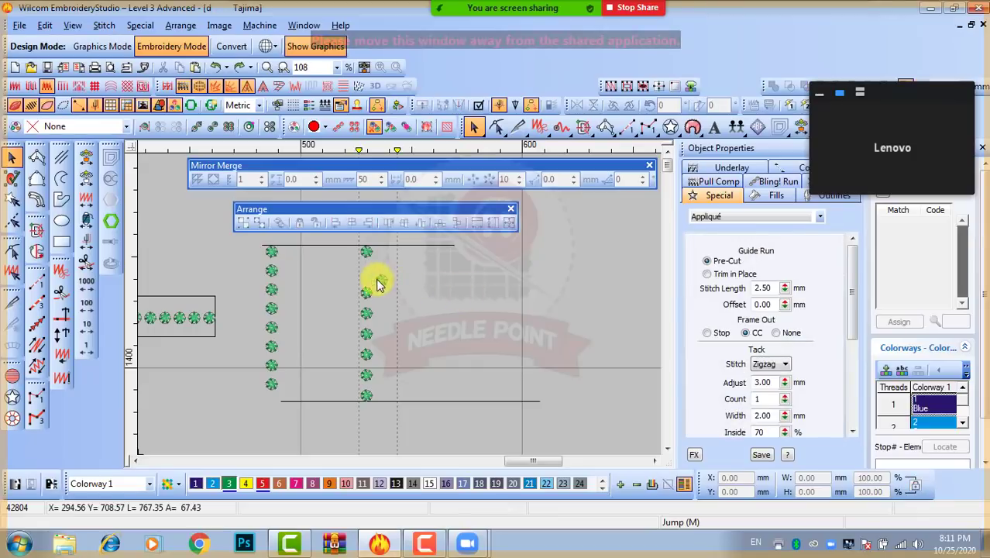
left_click(382, 283)
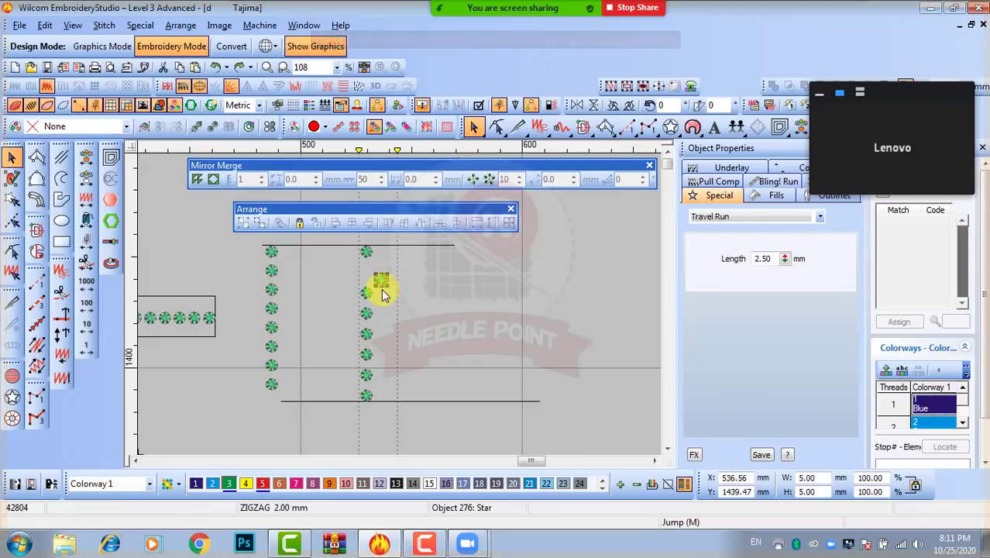
scroll(381, 288, "up", 2)
scroll(432, 304, "down", 1)
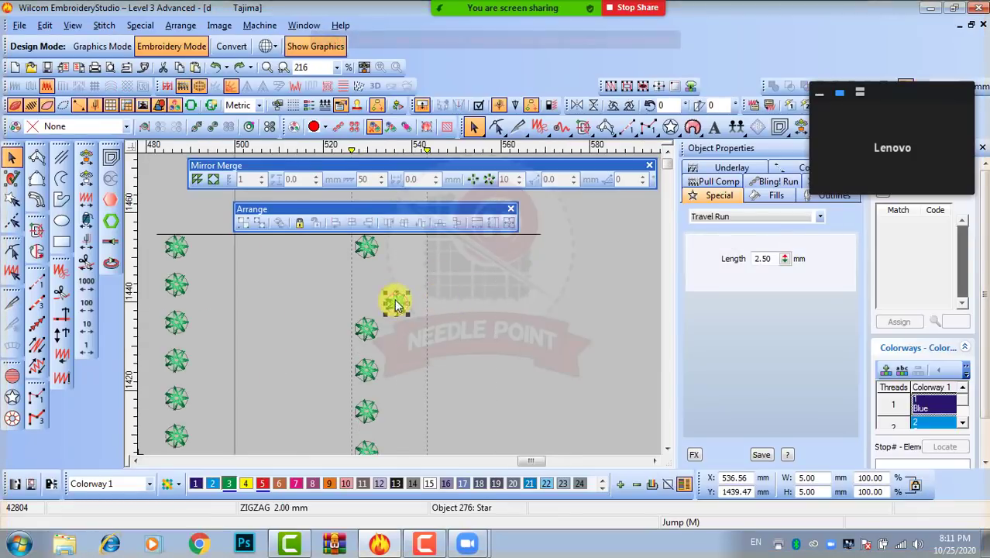
key("Escape")
scroll(418, 326, "down", 1)
scroll(395, 301, "up", 1)
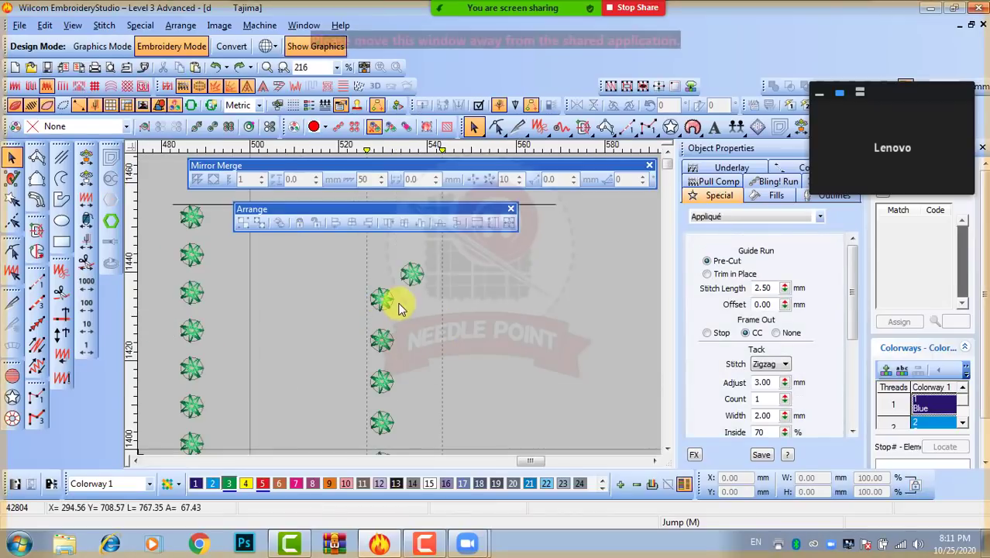
Try to align the seven in-line stars on the vertical centre of the offset second star, selecting that star last, and undo the alignment
scroll(383, 287, "down", 1)
left_click_drag(364, 249, 394, 412)
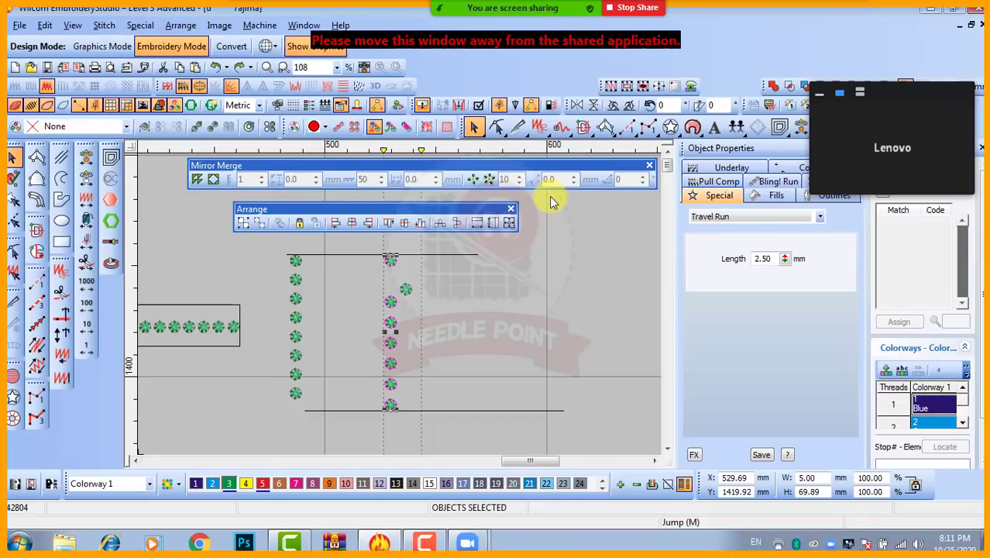
left_click(411, 295, "ctrl")
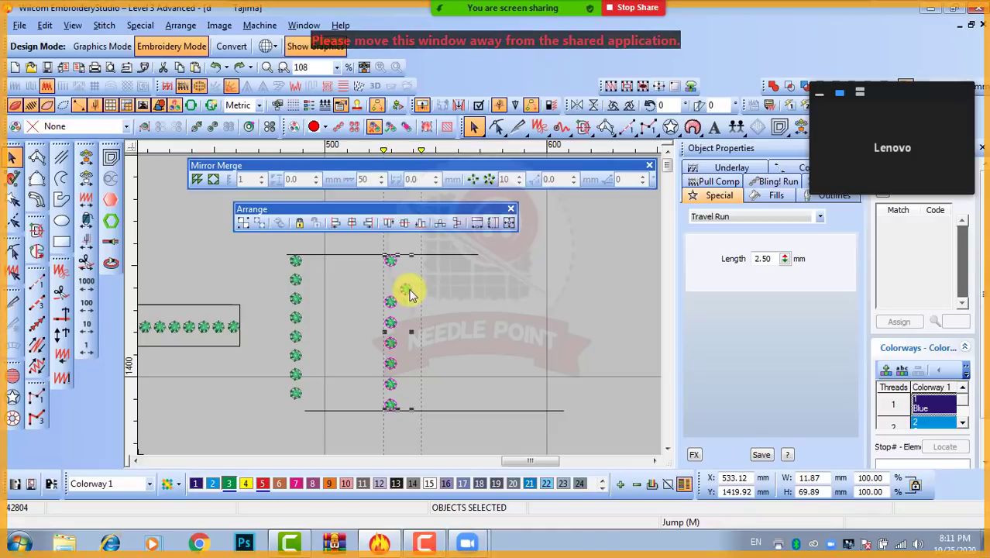
left_click(351, 225)
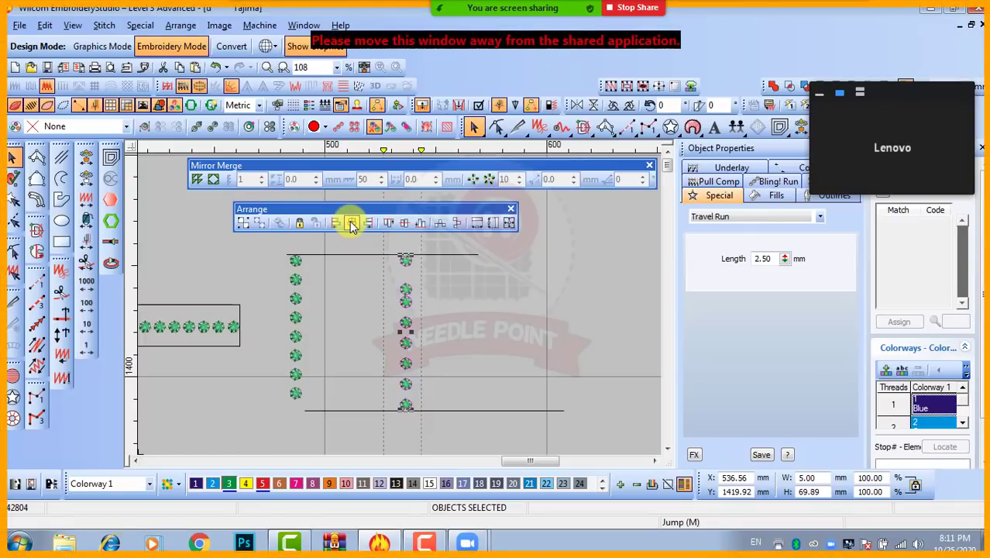
left_click(351, 224)
left_click(512, 325)
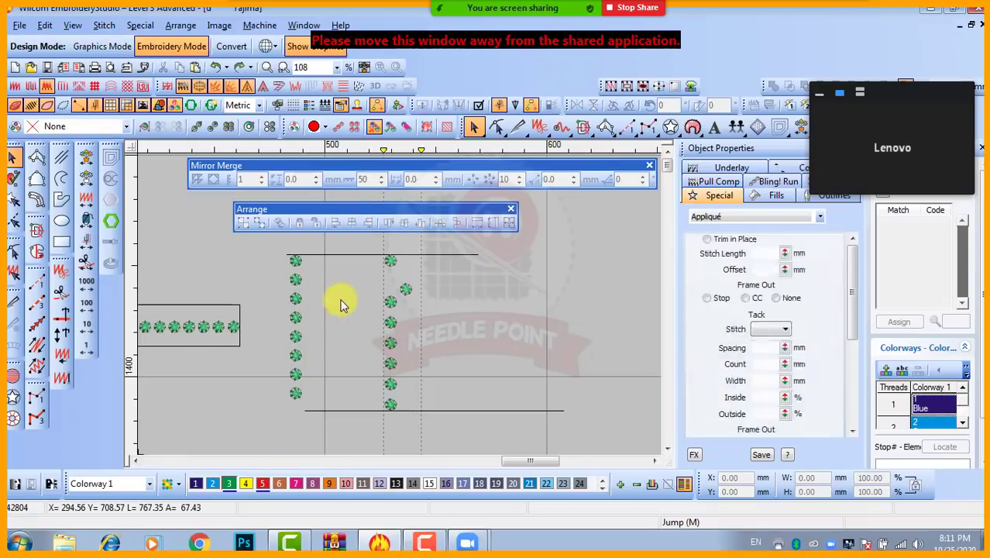
Move the top star of the column about 12 mm left and 1 mm down
left_click_drag(392, 264, 365, 264)
left_click(438, 288)
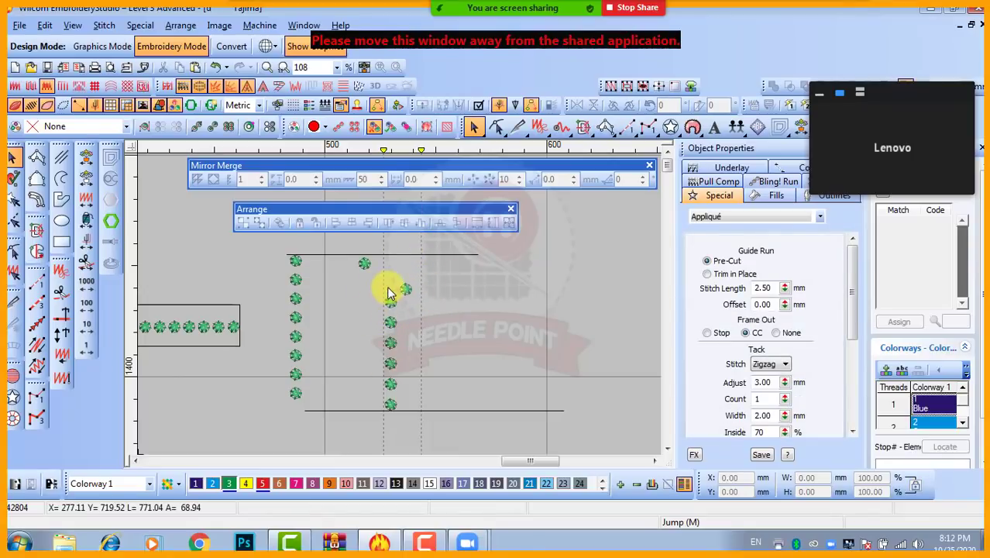
Select all eight stars of the staggered column and move the nearby vertical guide to the horizontal centre of the selection
left_click_drag(345, 249, 431, 430)
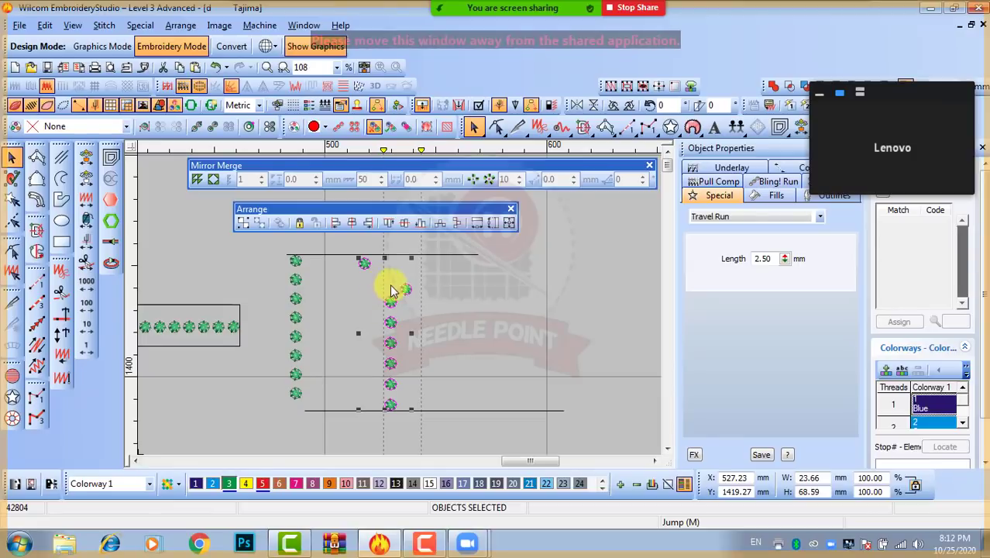
key("z")
key("z")
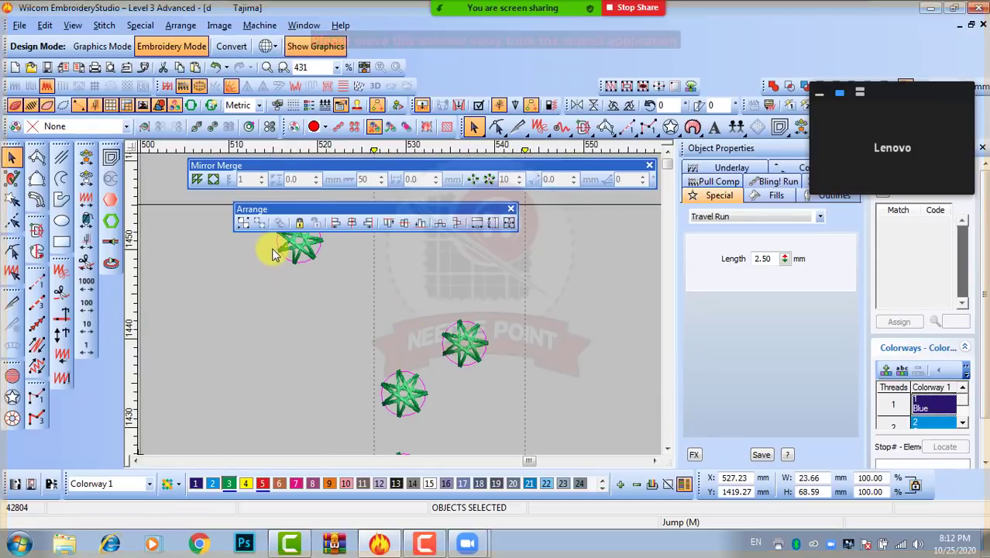
scroll(393, 274, "down", 1)
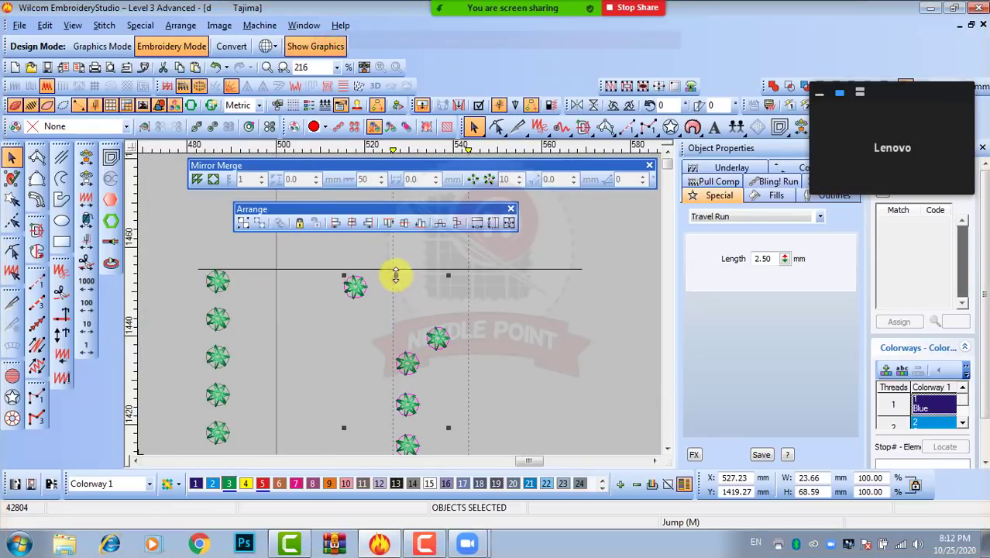
scroll(393, 274, "up", 2)
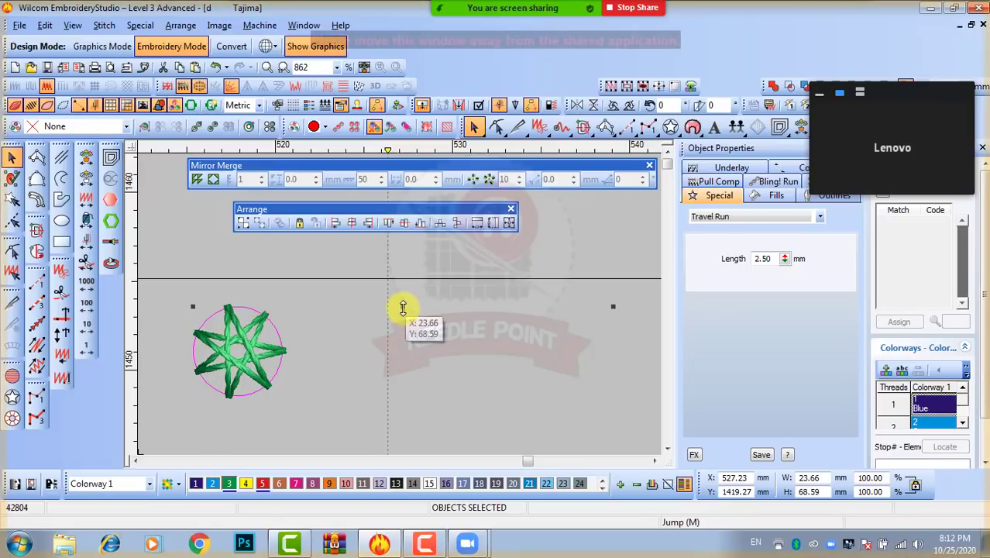
left_click(390, 152)
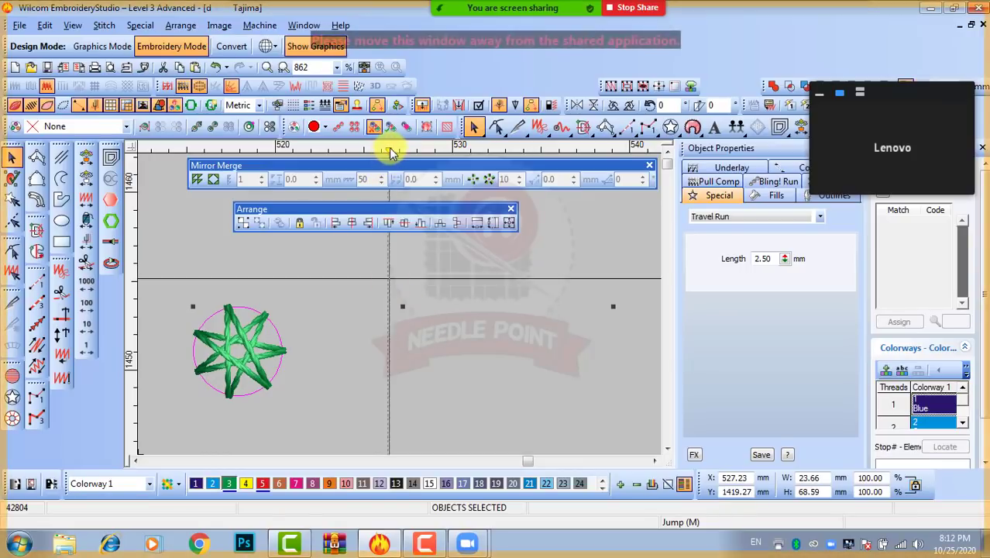
left_click_drag(402, 152, 402, 152)
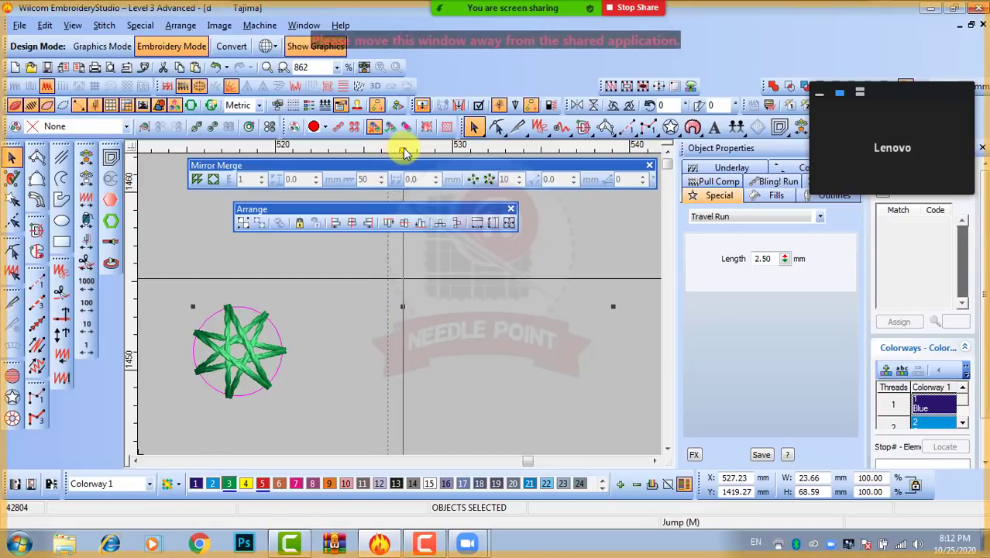
Try to align the eight selected stars on their vertical centres against the moved guide, and undo the alignment
left_click(351, 224)
scroll(453, 305, "down", 5)
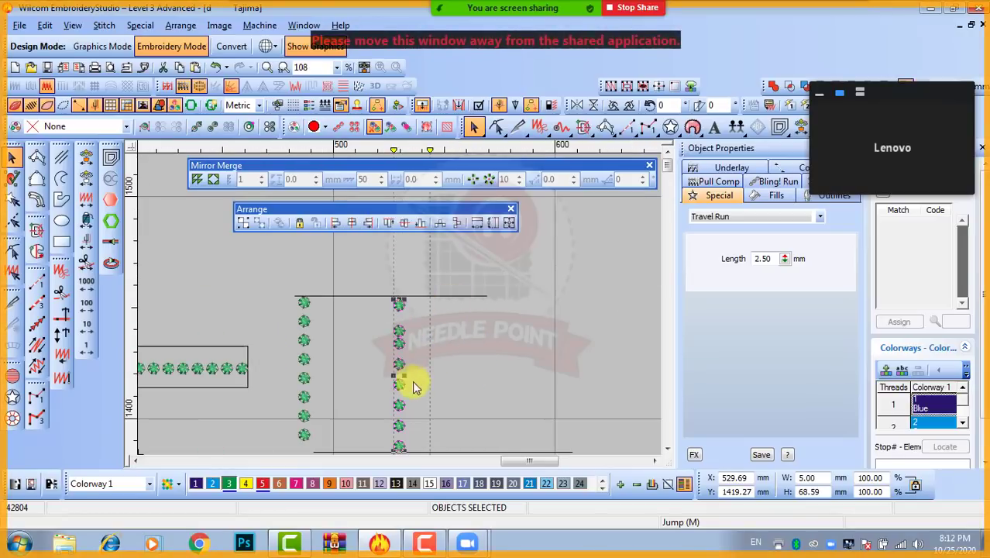
scroll(406, 381, "up", 3)
left_click(438, 294)
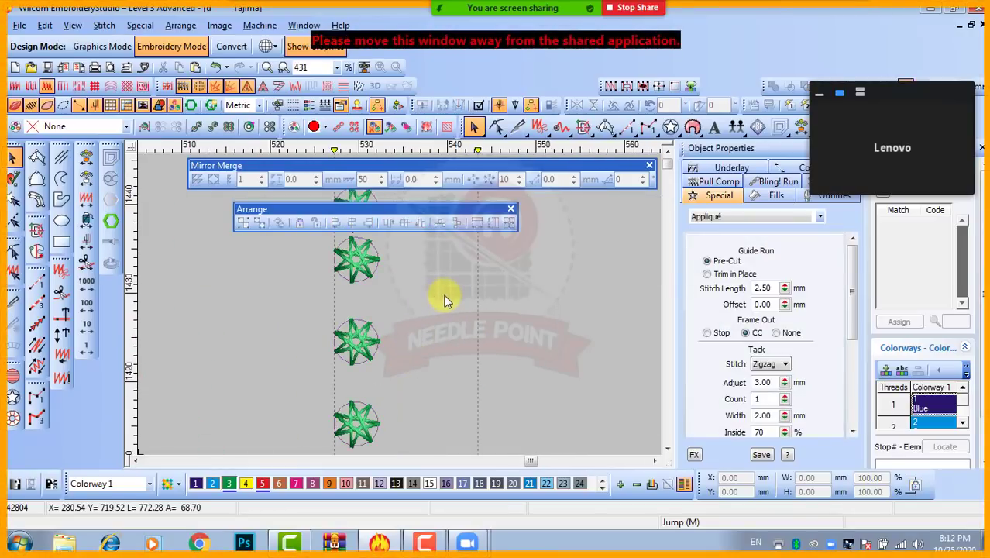
scroll(419, 302, "down", 4)
scroll(402, 318, "up", 1)
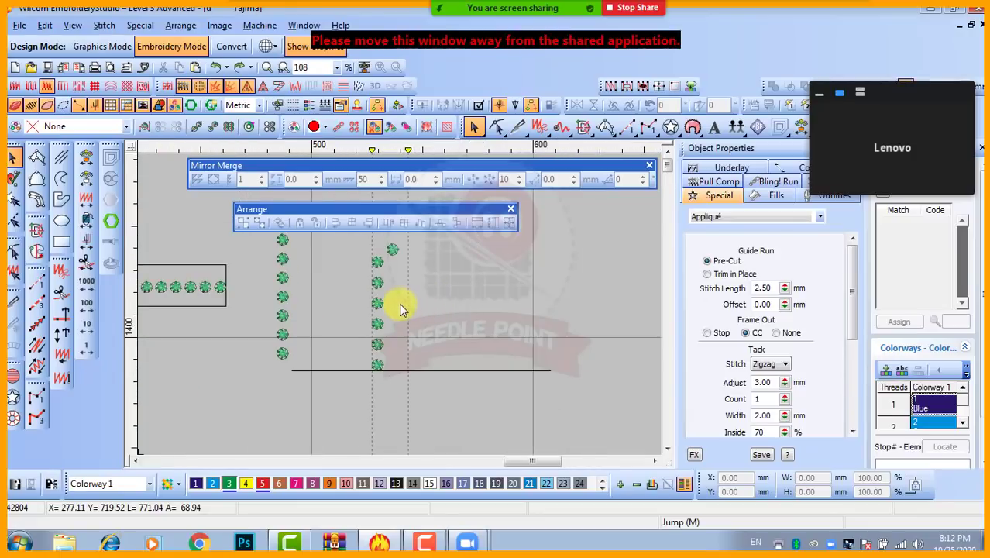
scroll(387, 284, "down", 1)
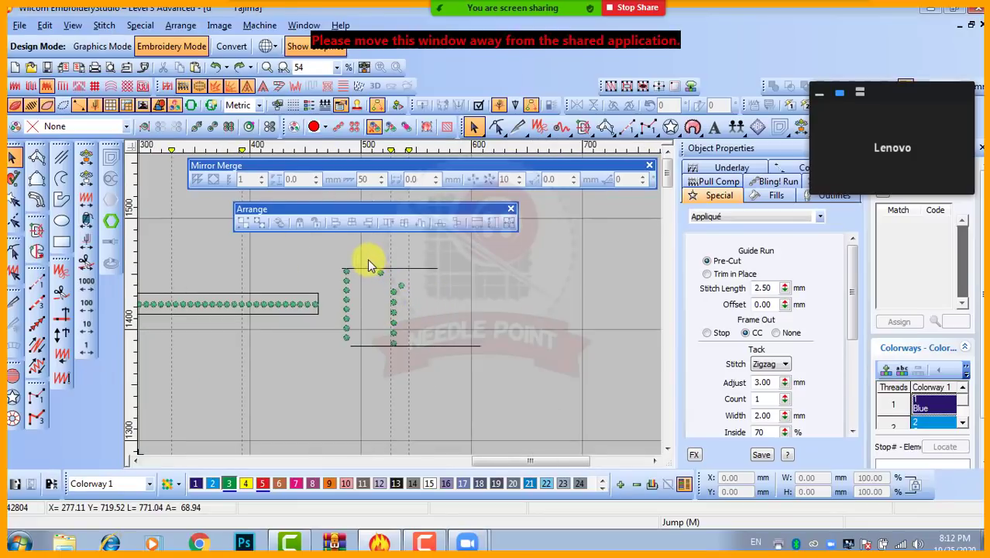
Reselect the eight staggered stars, try the vertical centre alignment again, and undo it
left_click_drag(367, 259, 408, 341)
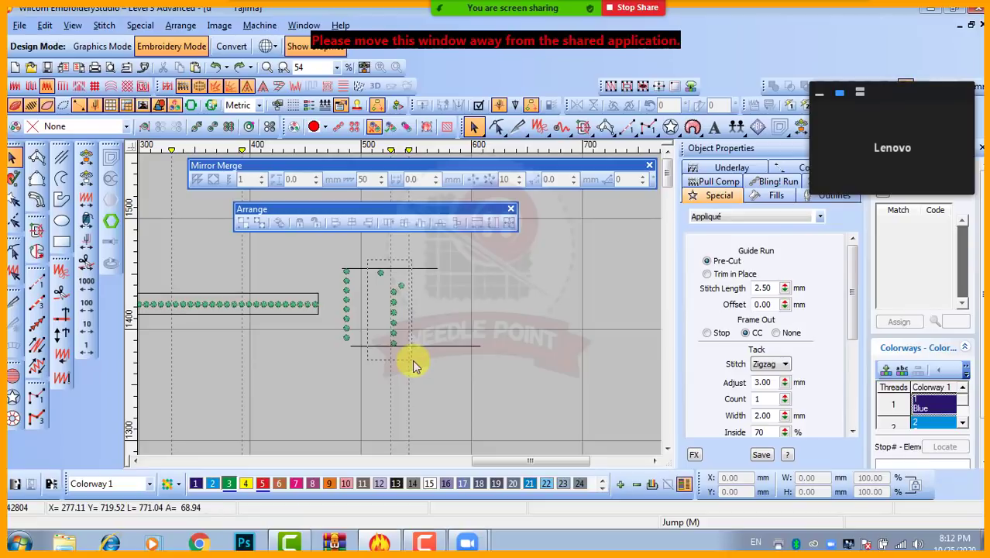
left_click_drag(412, 365, 409, 360)
scroll(404, 300, "up", 3)
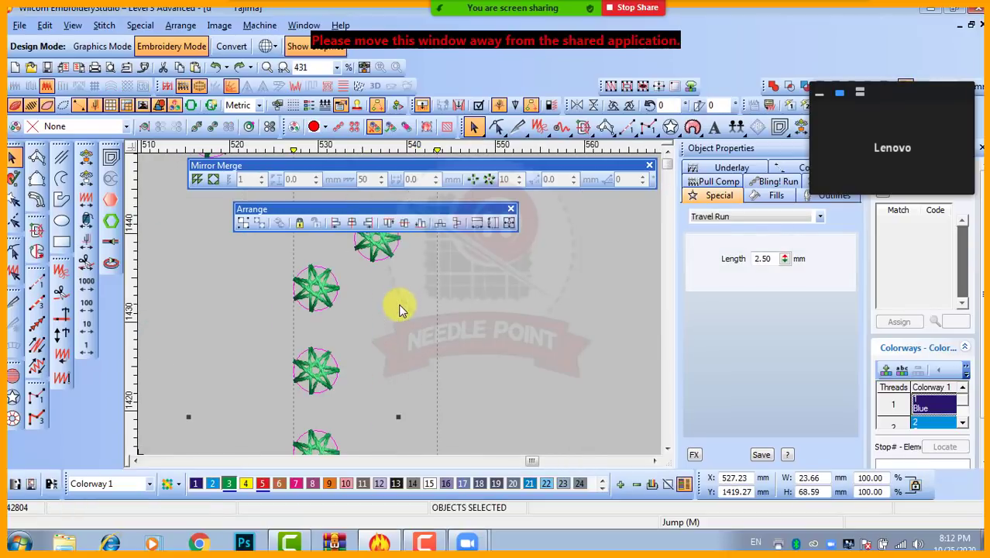
scroll(391, 313, "down", 1)
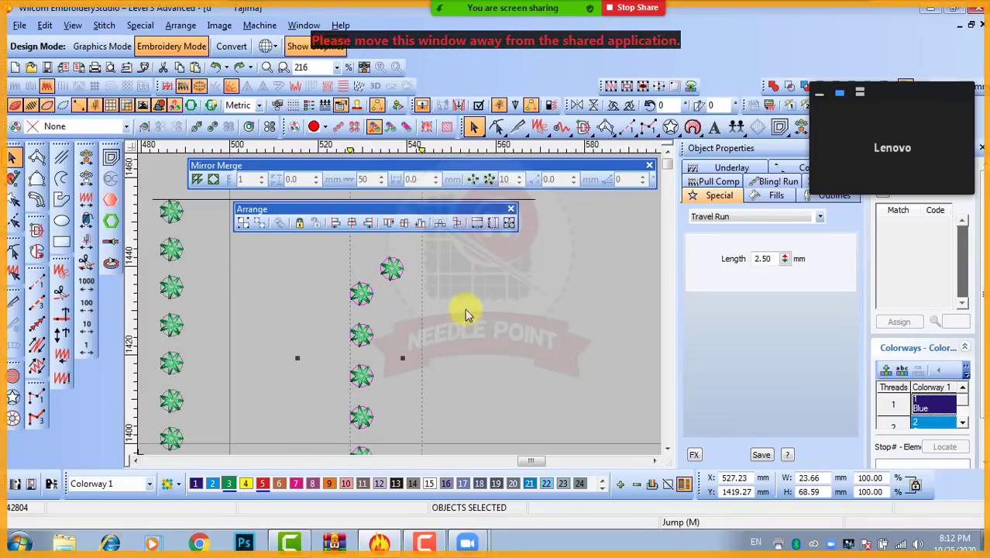
scroll(452, 299, "down", 1)
left_click_drag(303, 245, 380, 424)
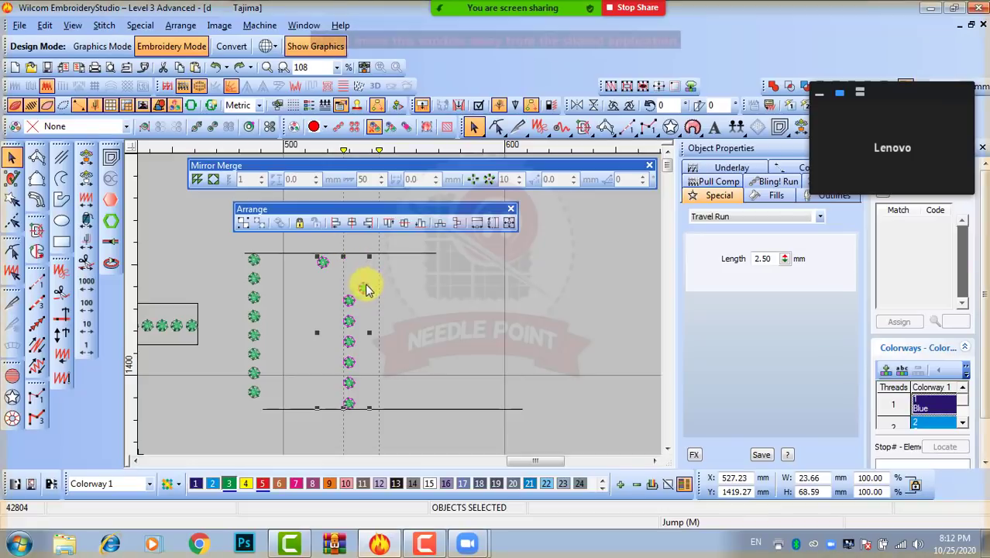
left_click(352, 224)
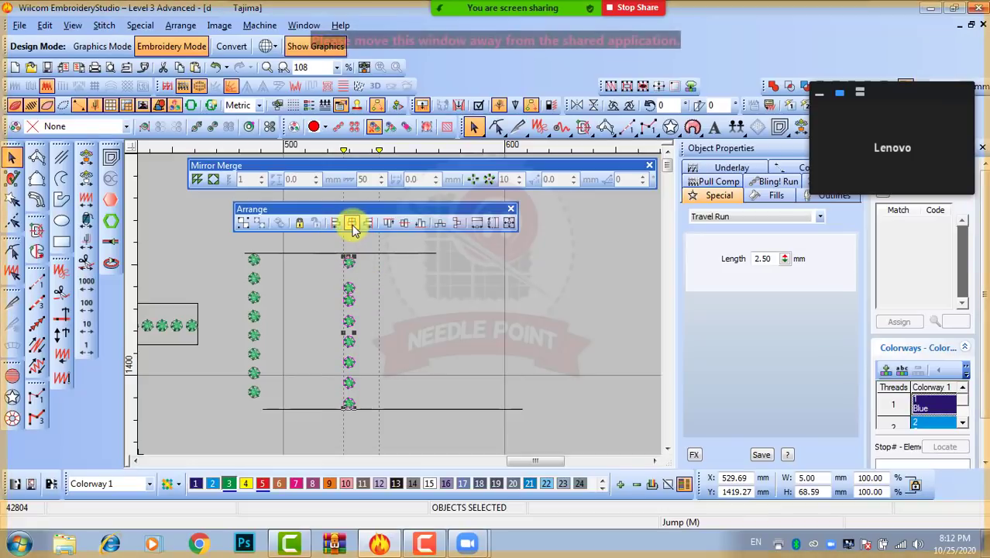
left_click(379, 304)
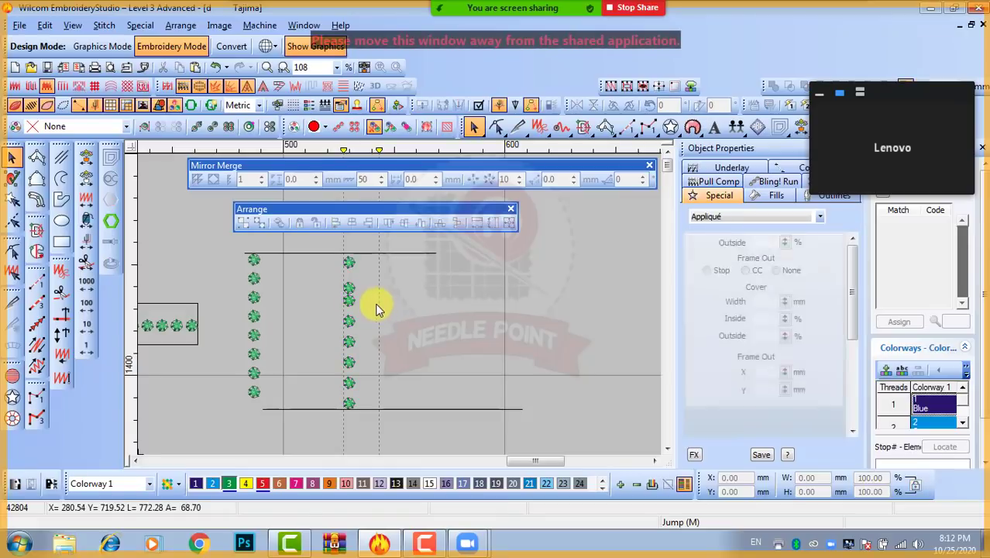
key("ctrl+z")
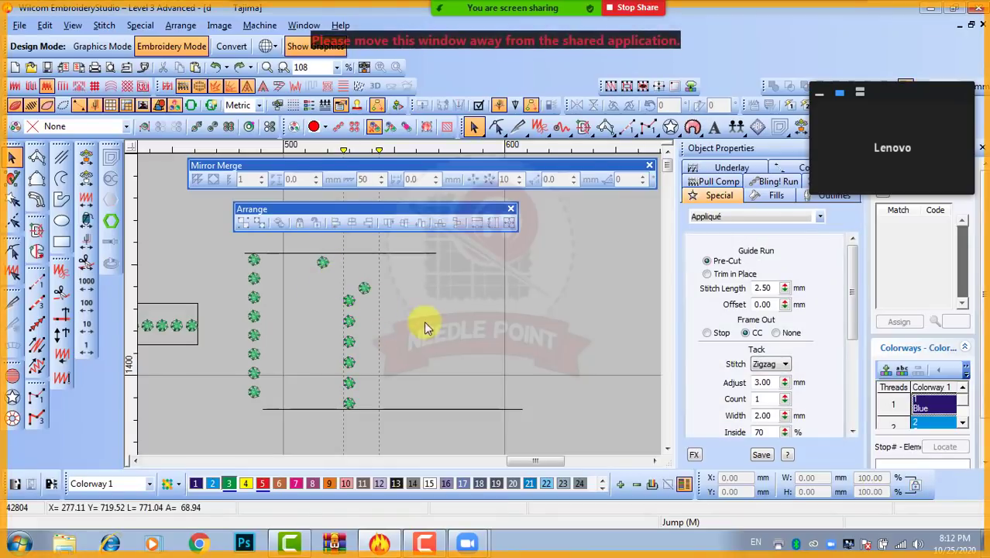
key("ctrl+z")
key("ctrl+y")
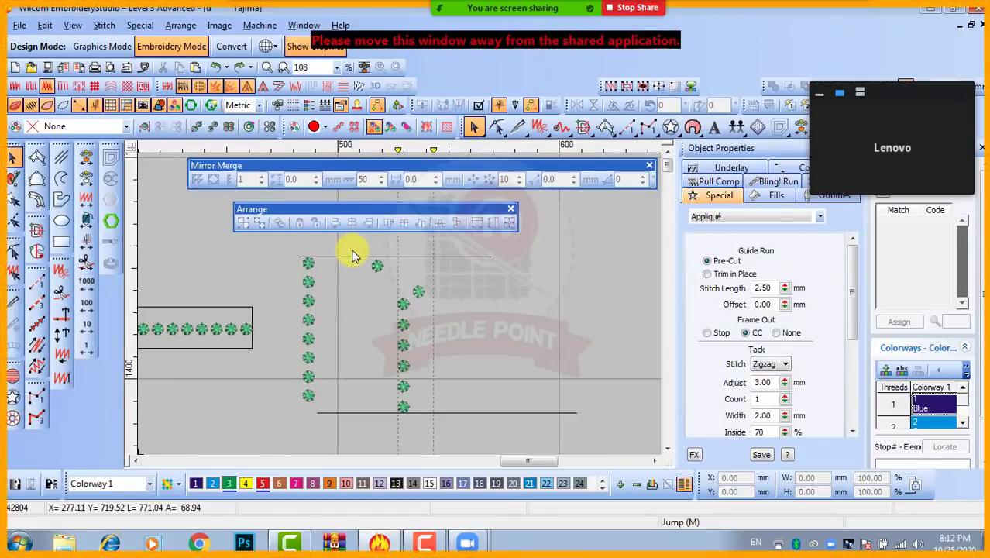
Repeat the centre alignment on the staggered column with all eight stars selected from the top down, and undo it
left_click_drag(370, 268, 422, 419)
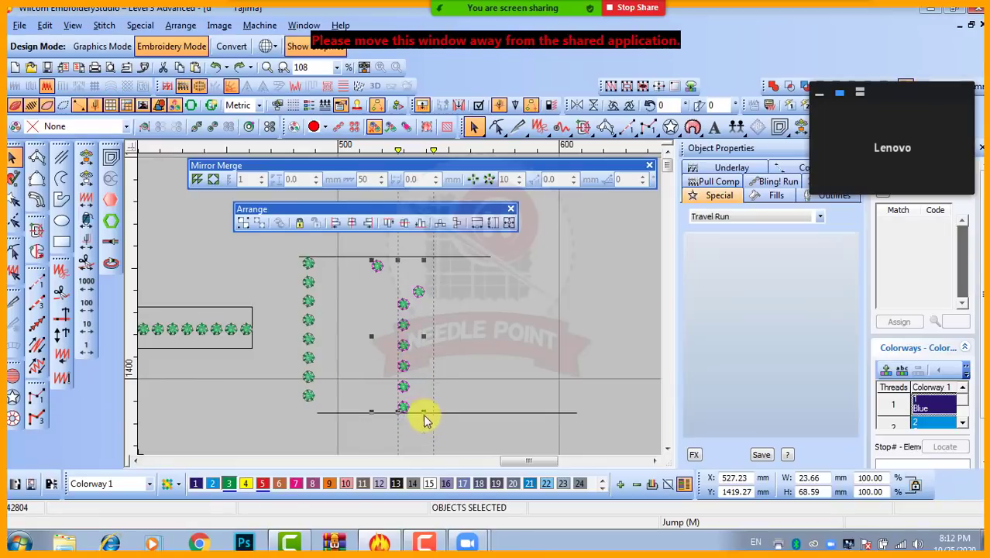
left_click(352, 224)
left_click(468, 326)
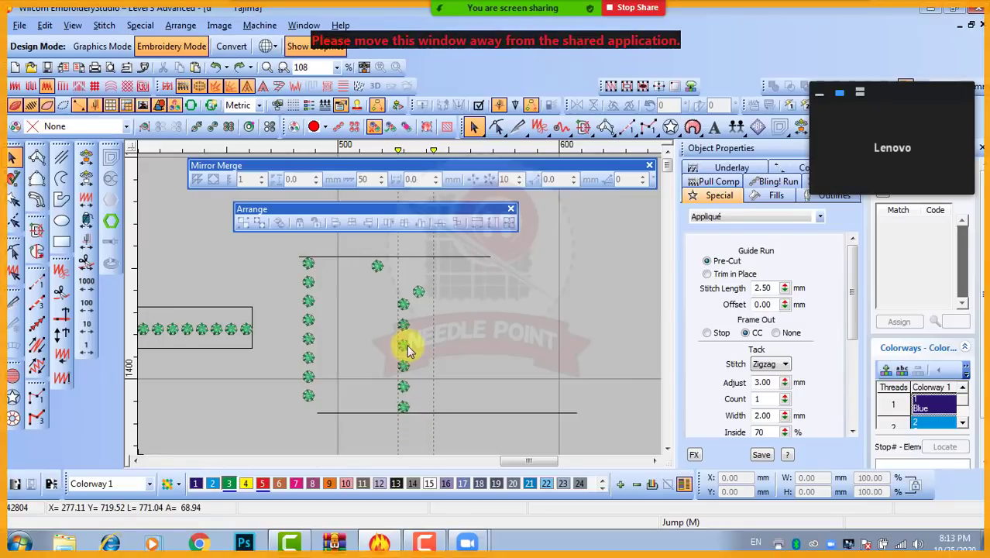
Move the third star of the column about 6 mm left and 2 mm down
left_click_drag(356, 242, 440, 382)
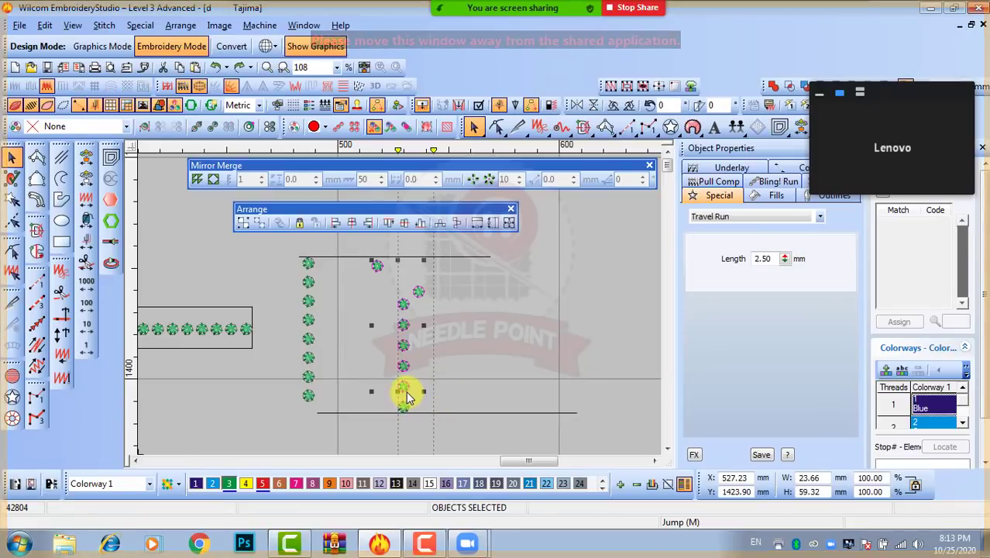
left_click(403, 306)
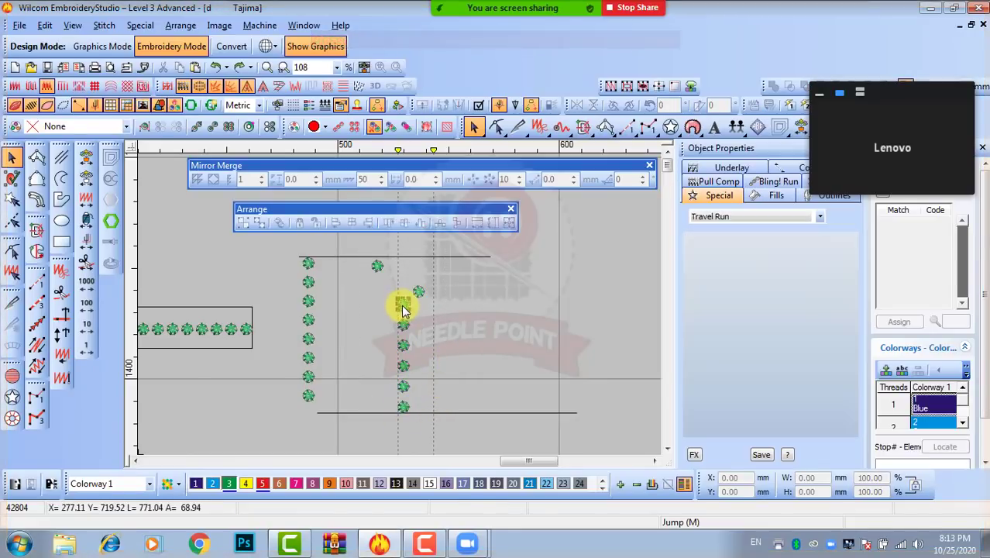
left_click_drag(402, 305, 392, 311)
left_click(461, 325)
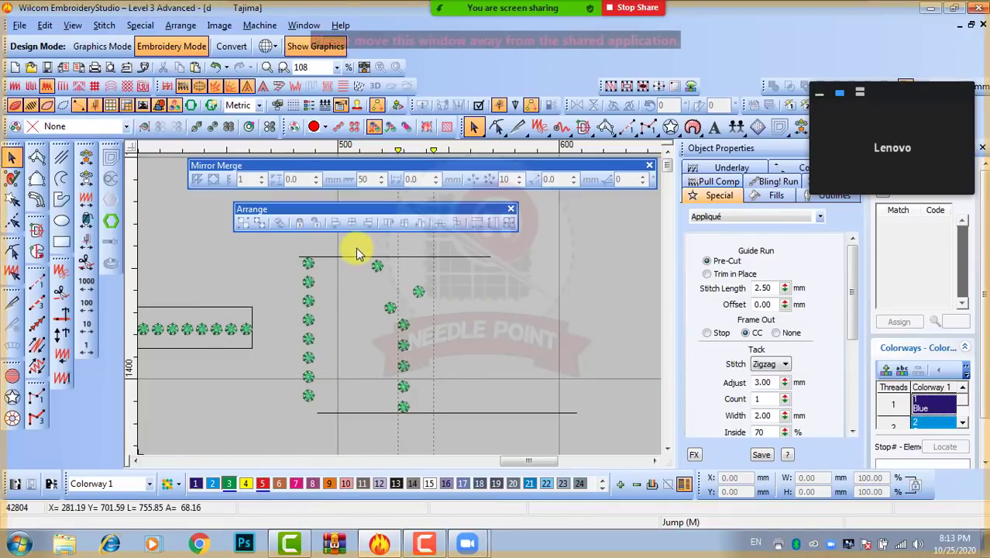
Try to align the three displaced upper stars on their vertical centres, and undo both the alignment and the third star's move
left_click_drag(407, 301, 446, 320)
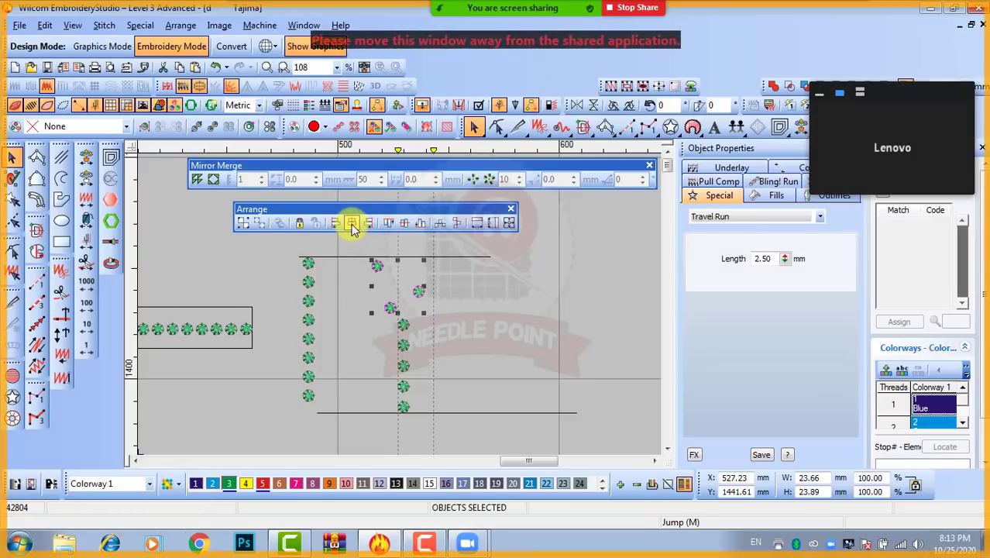
left_click(352, 222)
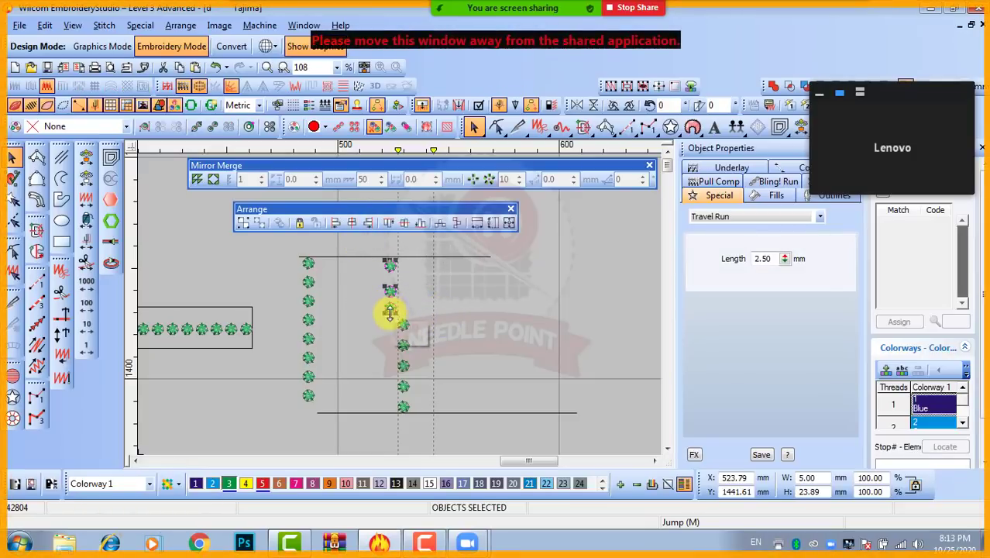
left_click(436, 308)
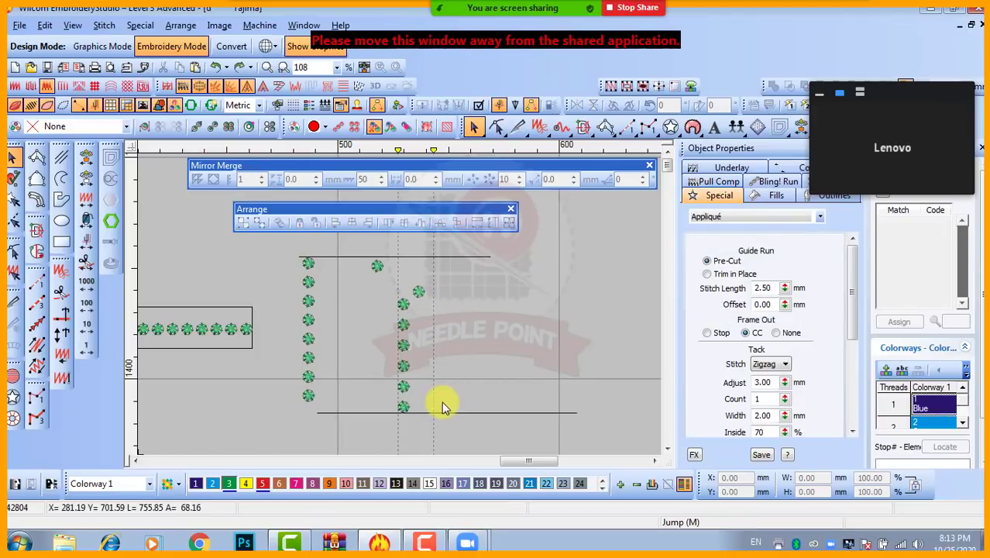
Select all eight stars of the column from the bottom up and align them on their vertical centres
left_click(419, 292)
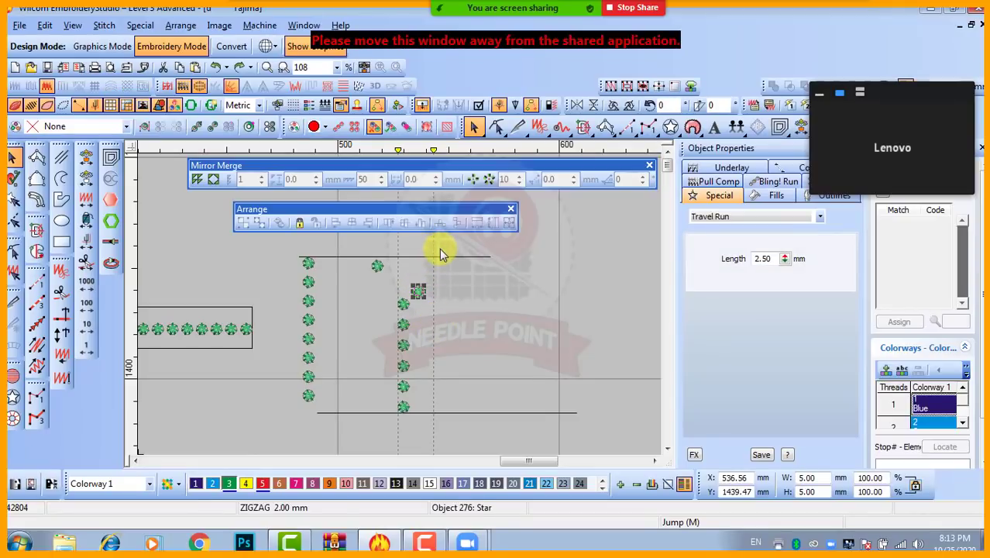
key("Escape")
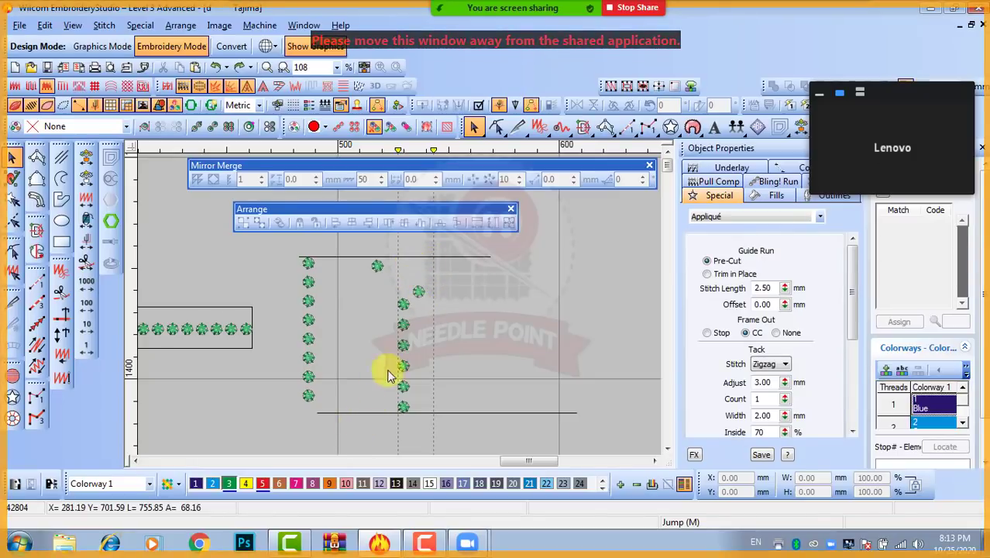
left_click_drag(356, 422, 443, 247)
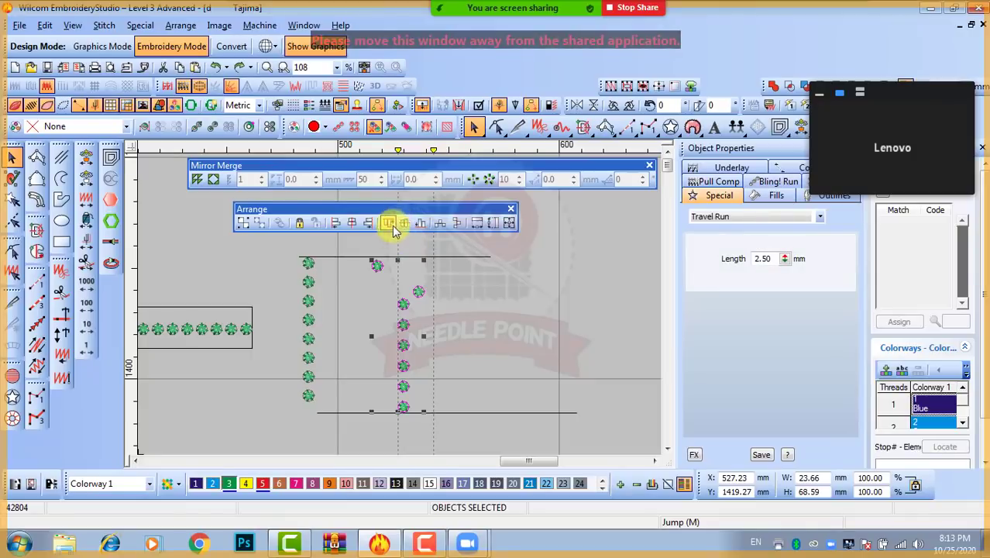
left_click(351, 223)
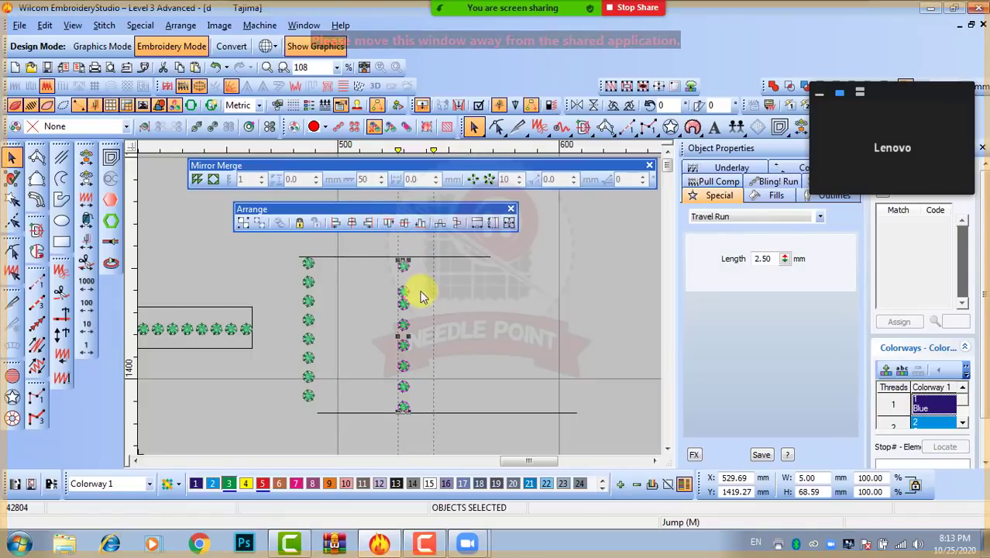
Undo the eight-star alignment, and try centre-aligning the lower seven stars of the column selected from the bottom up, undoing that too
key("ctrl+z")
left_click(469, 328)
left_click_drag(362, 433, 446, 281)
left_click(352, 223)
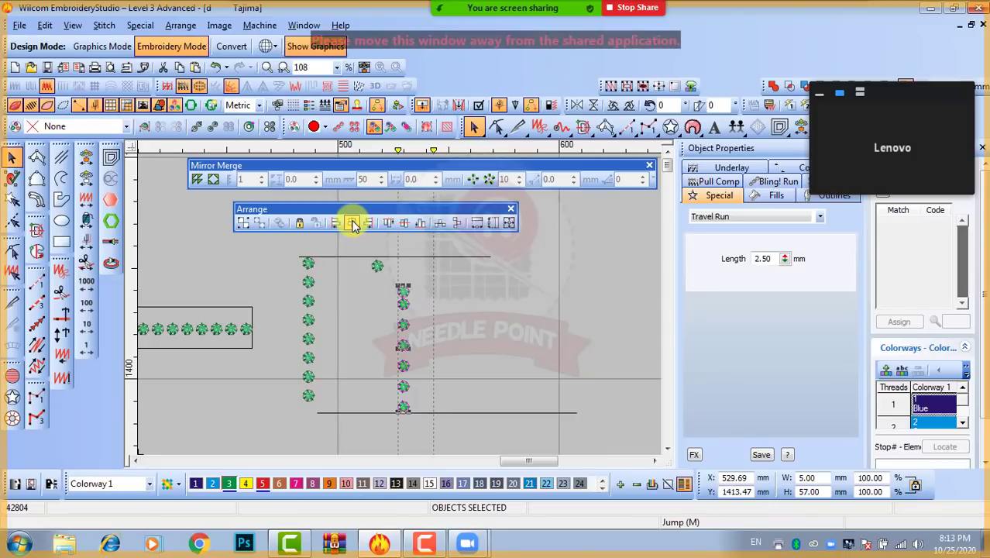
key("ctrl+z")
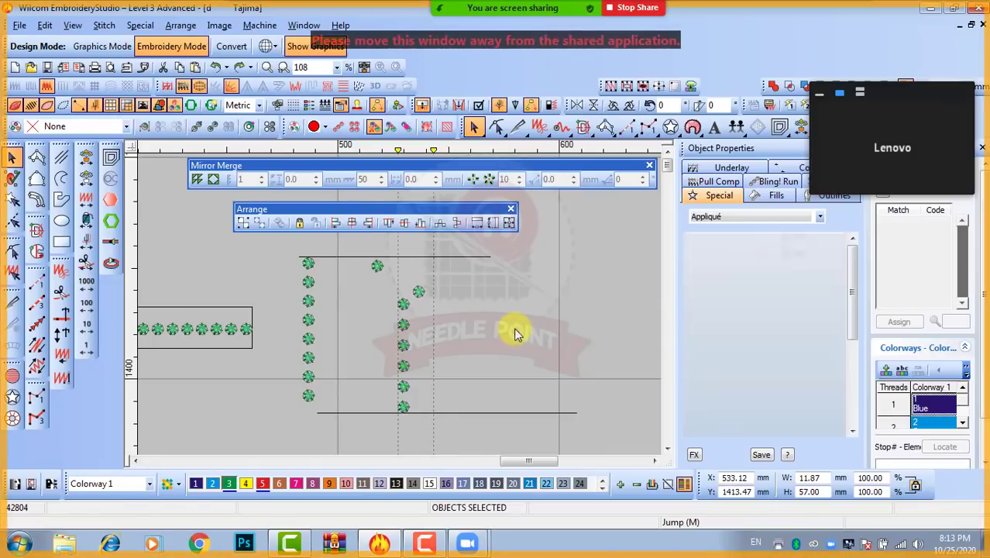
Try the centre alignment again on the lower seven stars selected from the top down, and undo it
left_click_drag(445, 281, 354, 433)
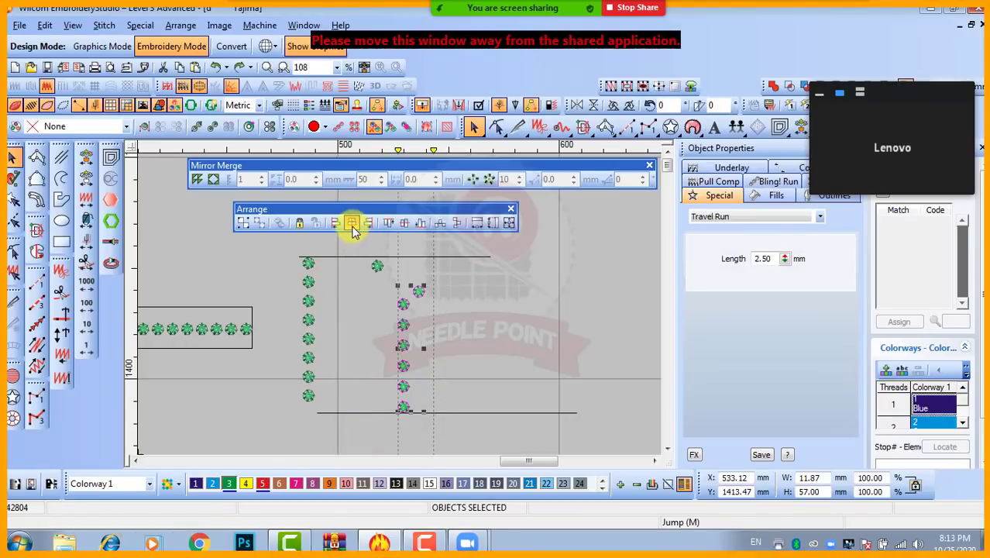
key("ctrl+z")
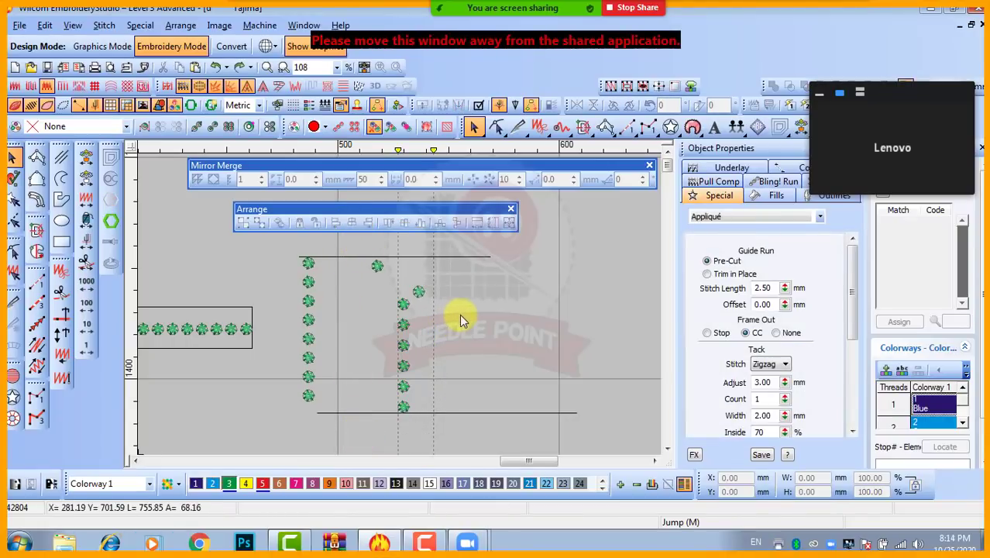
scroll(447, 304, "up", 2)
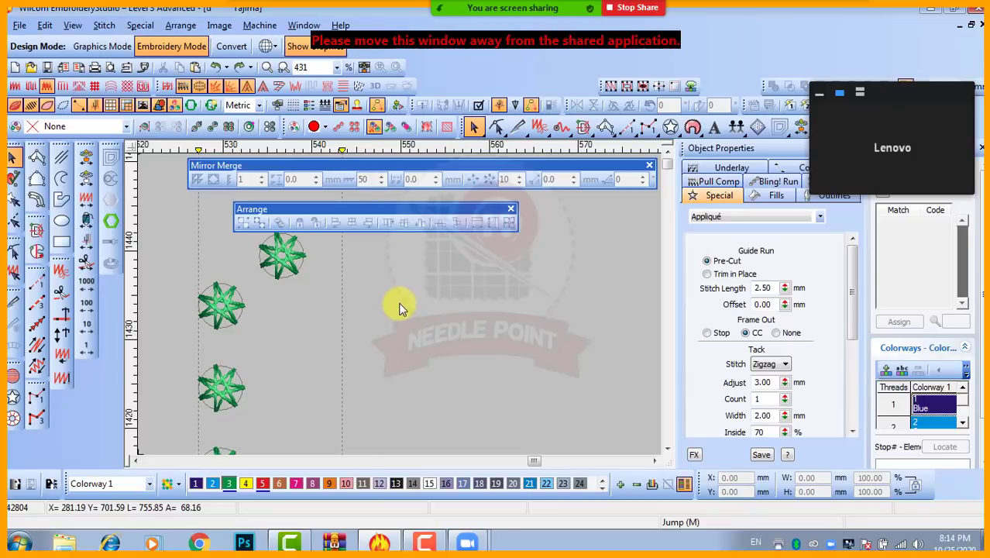
scroll(400, 308, "down", 1)
scroll(354, 316, "down", 2)
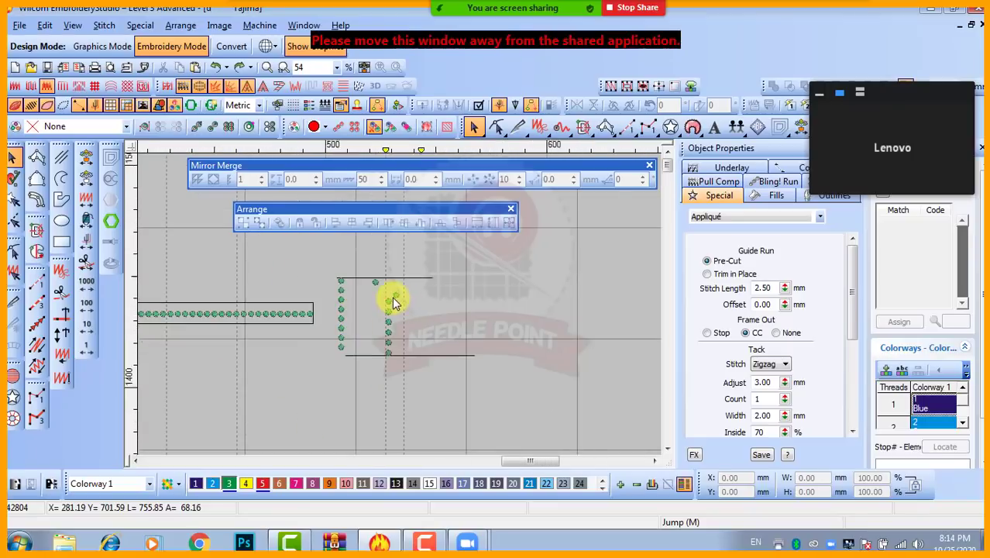
scroll(391, 297, "up", 2)
scroll(403, 307, "down", 1)
scroll(395, 308, "up", 2)
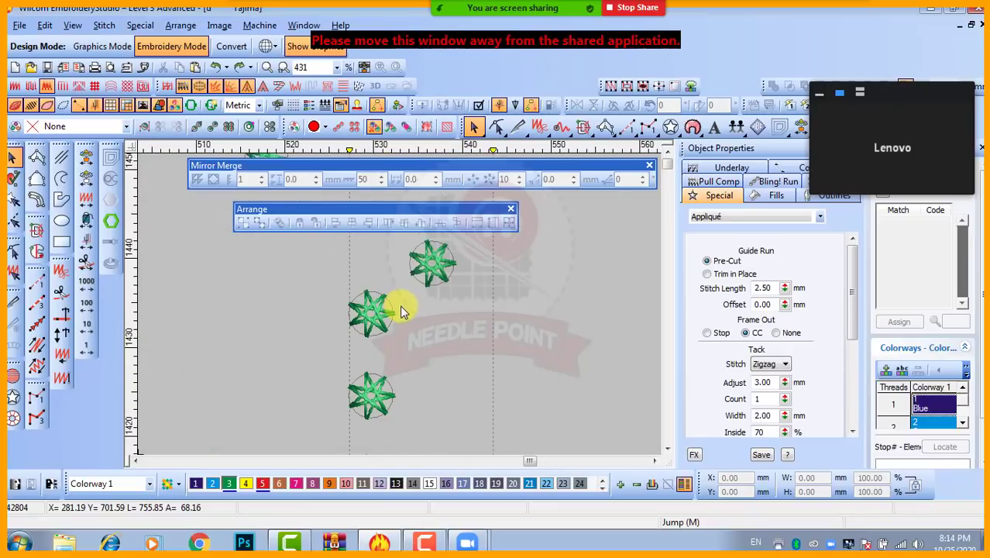
scroll(399, 308, "down", 2)
scroll(400, 309, "up", 2)
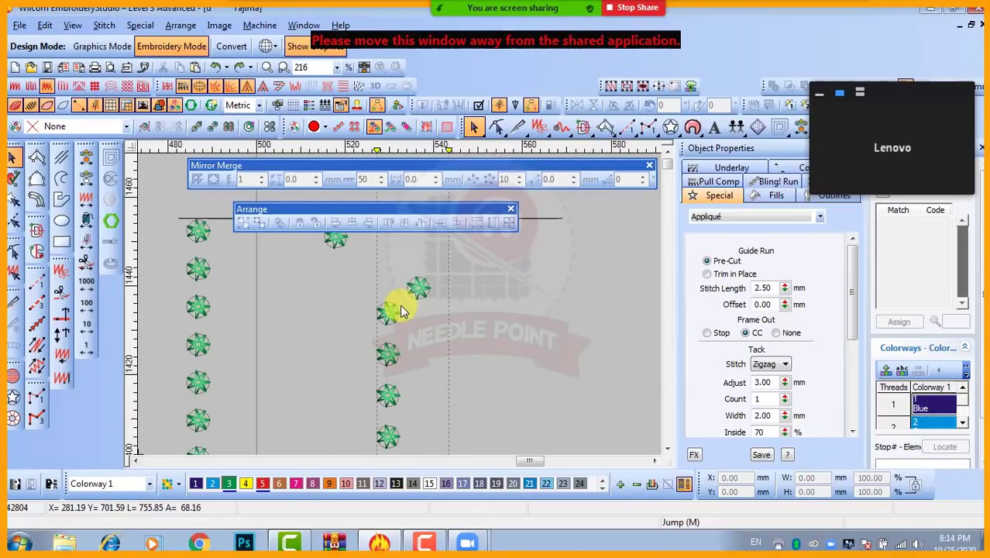
scroll(401, 298, "down", 2)
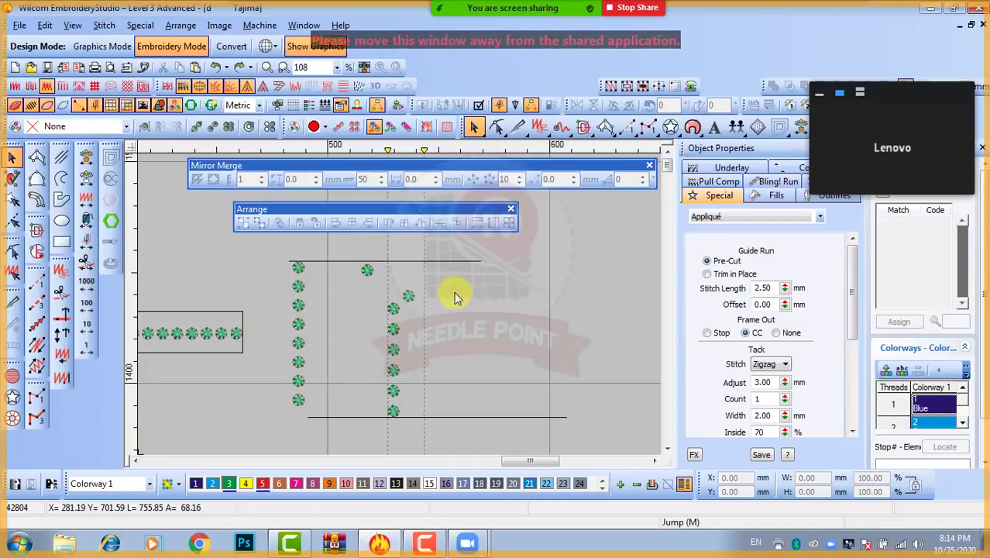
Move the displaced second star about 19 mm right and 21 mm down, and align the column's vertical centres with that star selected last
left_click(408, 297)
left_click_drag(448, 342, 449, 343)
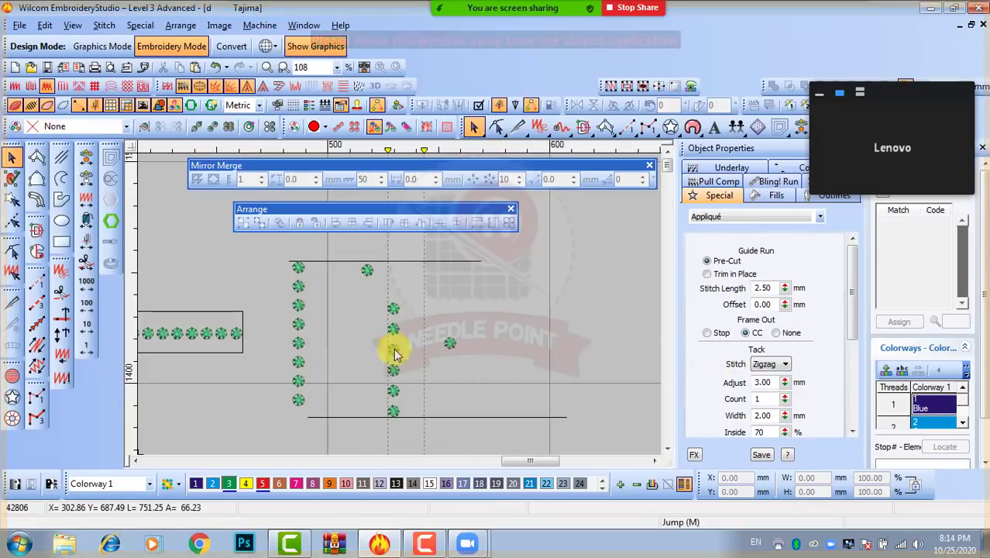
left_click_drag(339, 256, 409, 431)
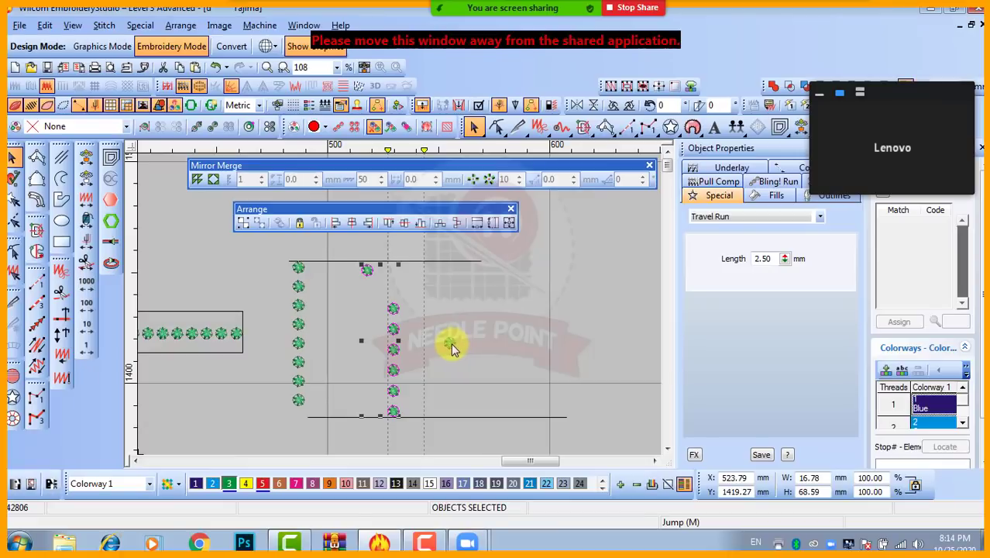
left_click(450, 343, "ctrl")
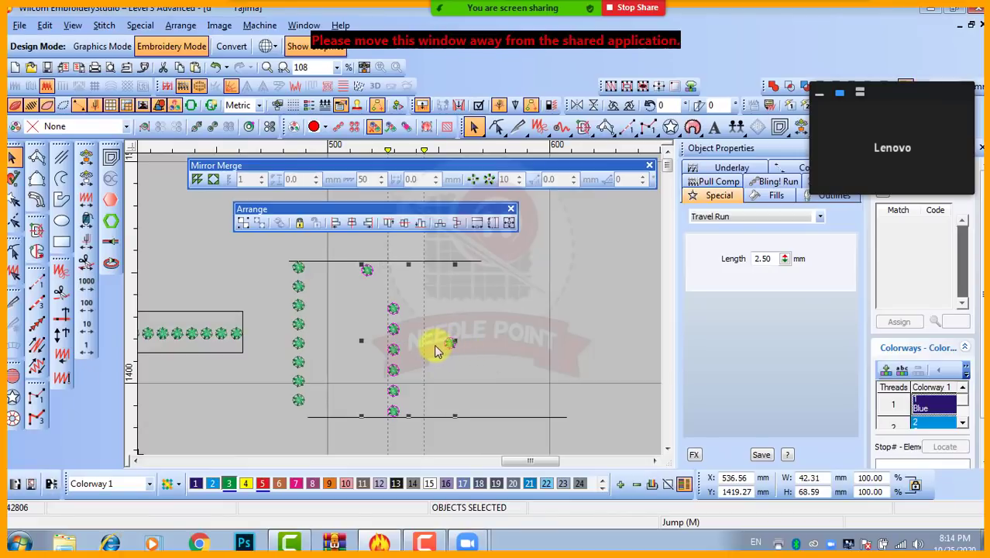
left_click(350, 224)
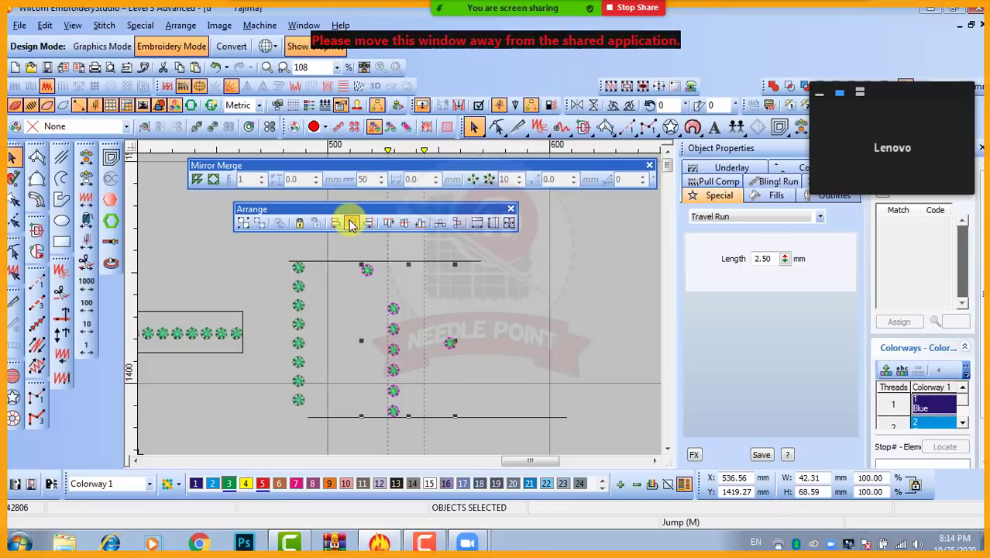
left_click(518, 332)
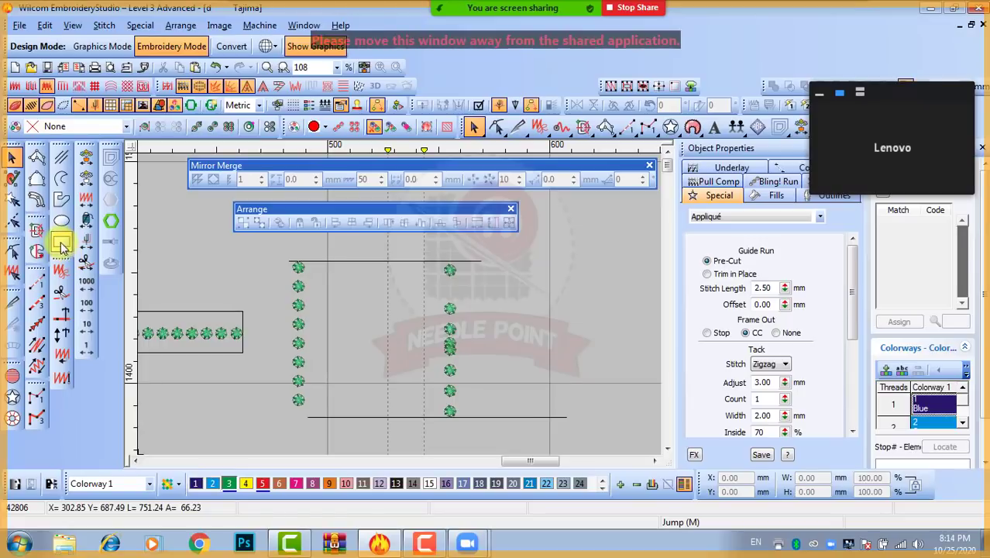
Draw a rectangle about 4.6 mm wide and 8.2 mm high right of the star column and convert it to a Complex Fill at about 176°
left_click(61, 244)
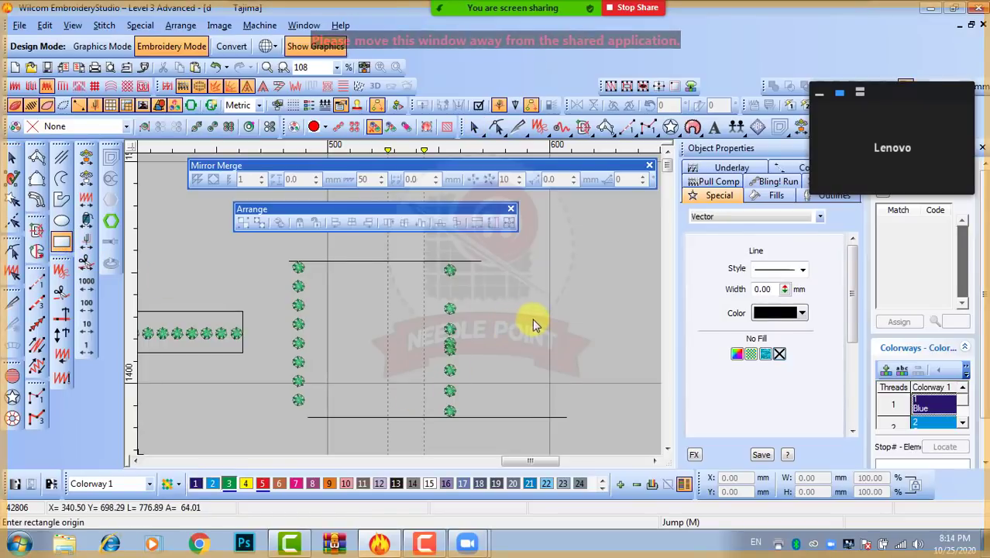
left_click(542, 337)
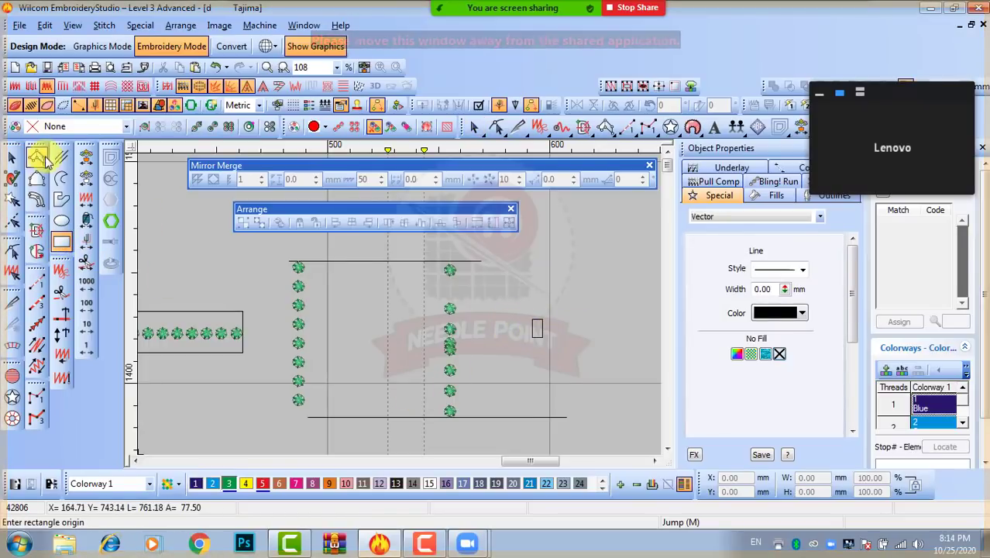
left_click(36, 251)
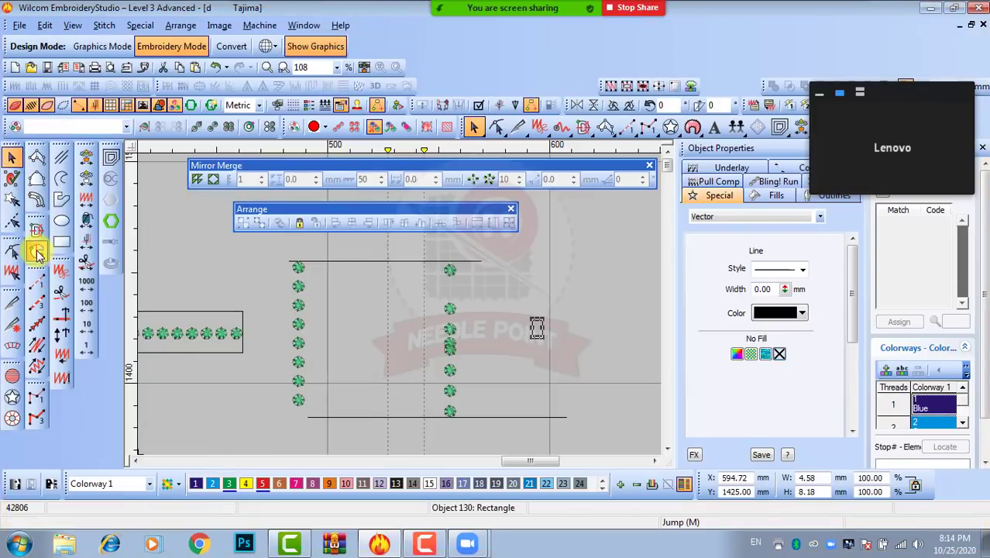
left_click(511, 325)
left_click(592, 328)
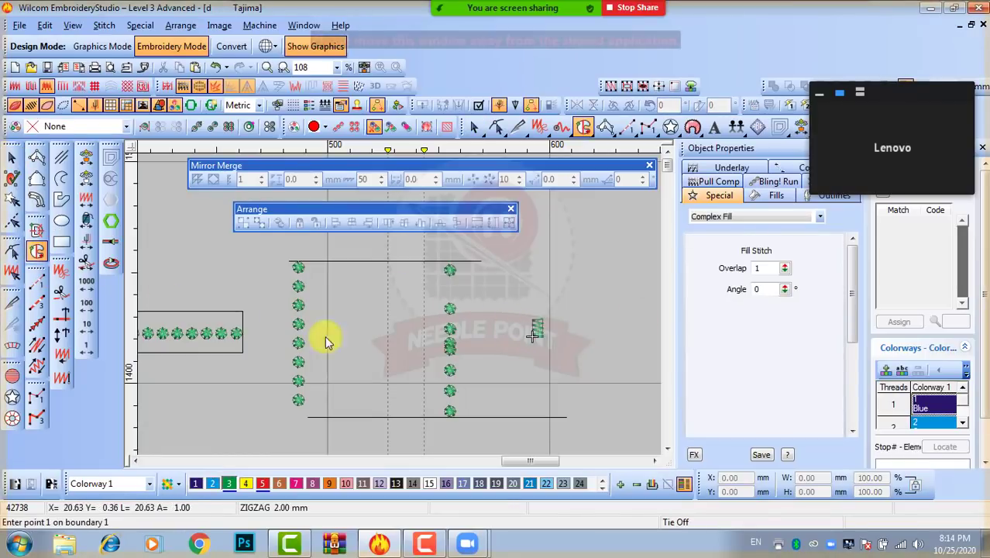
key("Return")
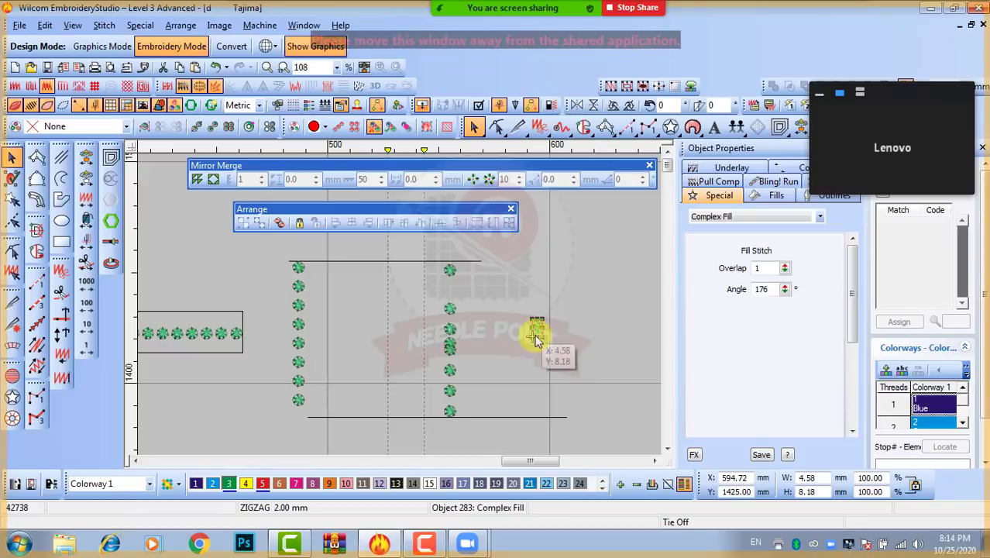
Place three copies of the filled rectangle at staggered positions, one above the original and two below it
left_click(536, 331)
left_click_drag(536, 333, 527, 292)
left_click_drag(521, 354, 515, 355)
scroll(521, 374, "up", 1)
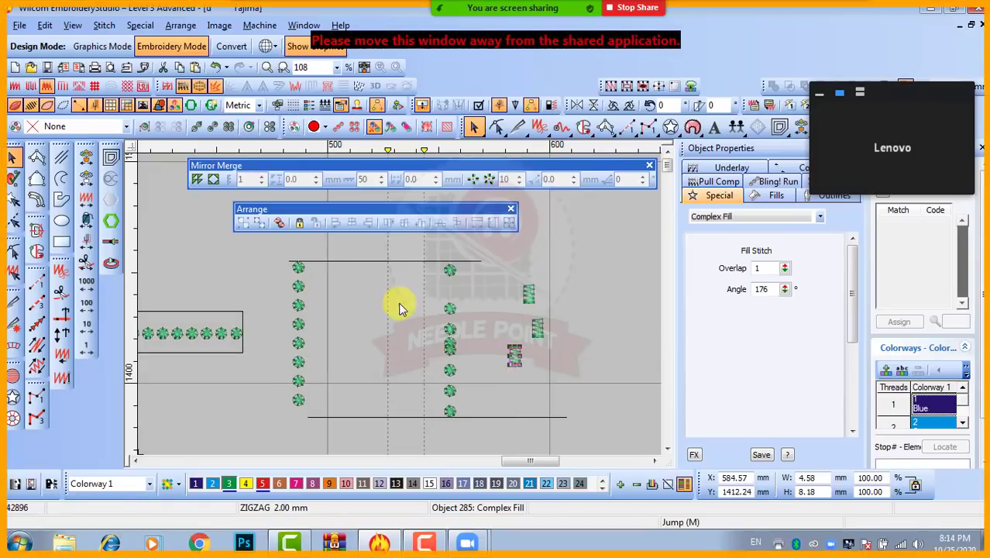
left_click_drag(387, 284, 333, 201)
scroll(400, 306, "down", 1)
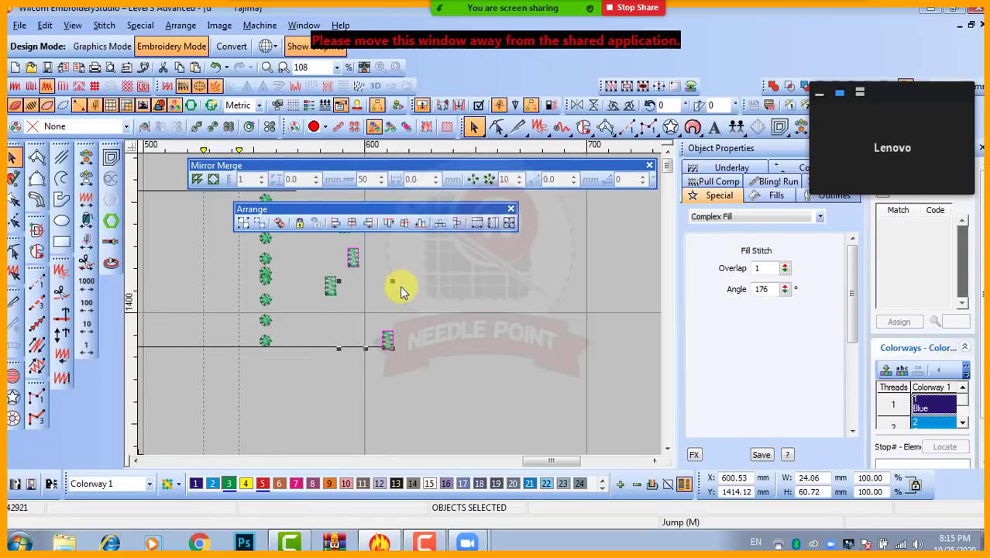
Widen the second filled rectangle from its left side to about 10 mm
scroll(399, 286, "down", 1)
scroll(381, 296, "up", 1)
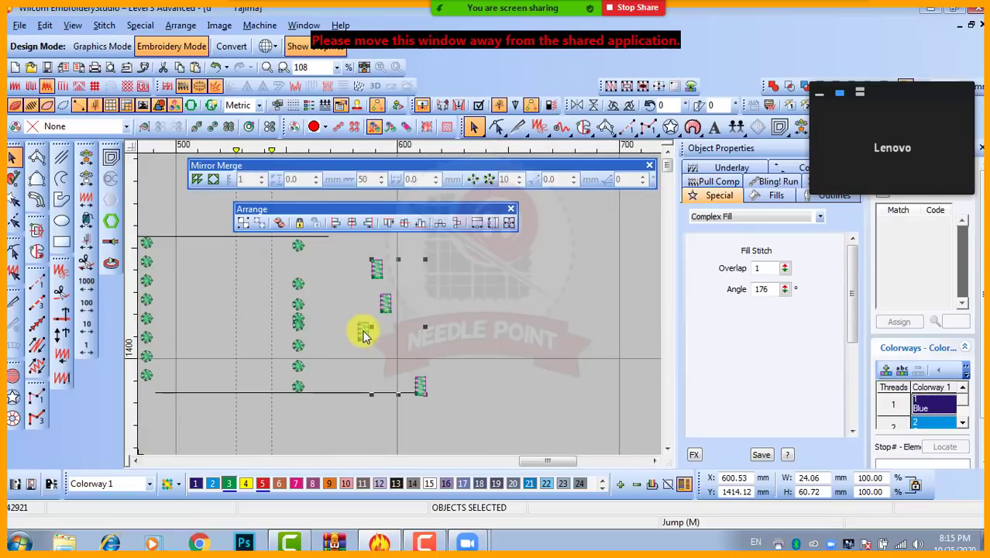
scroll(363, 334, "up", 2)
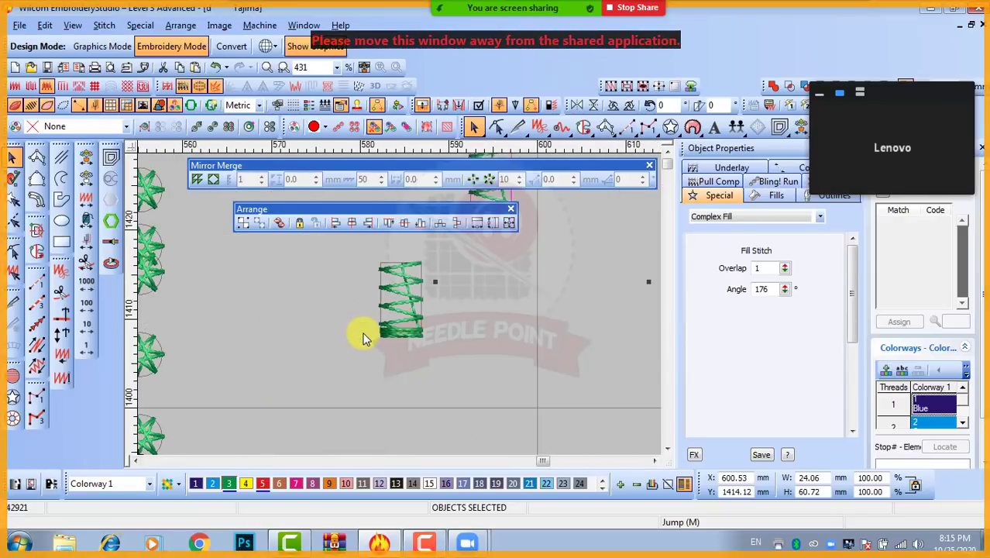
scroll(402, 302, "down", 2)
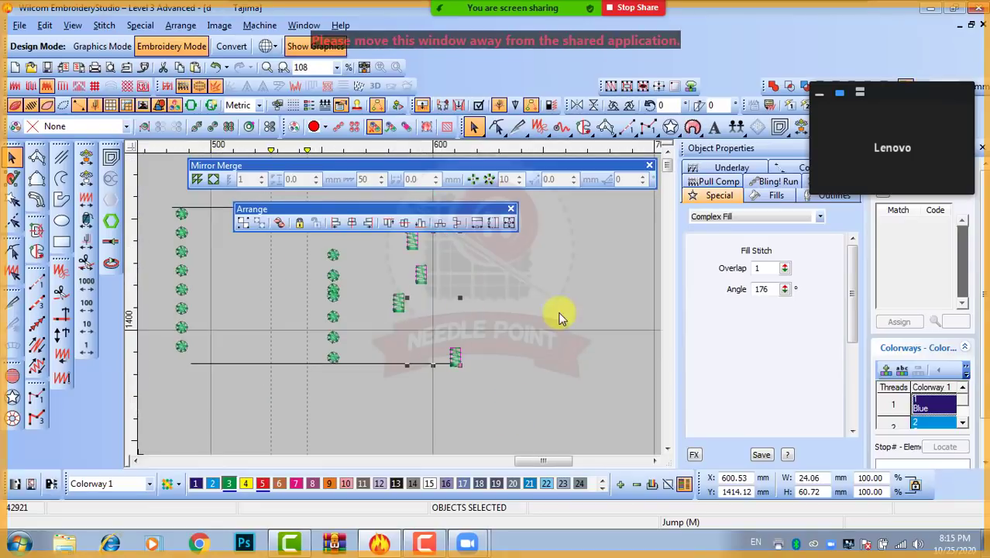
left_click(432, 288)
scroll(402, 287, "up", 1)
left_click(392, 290)
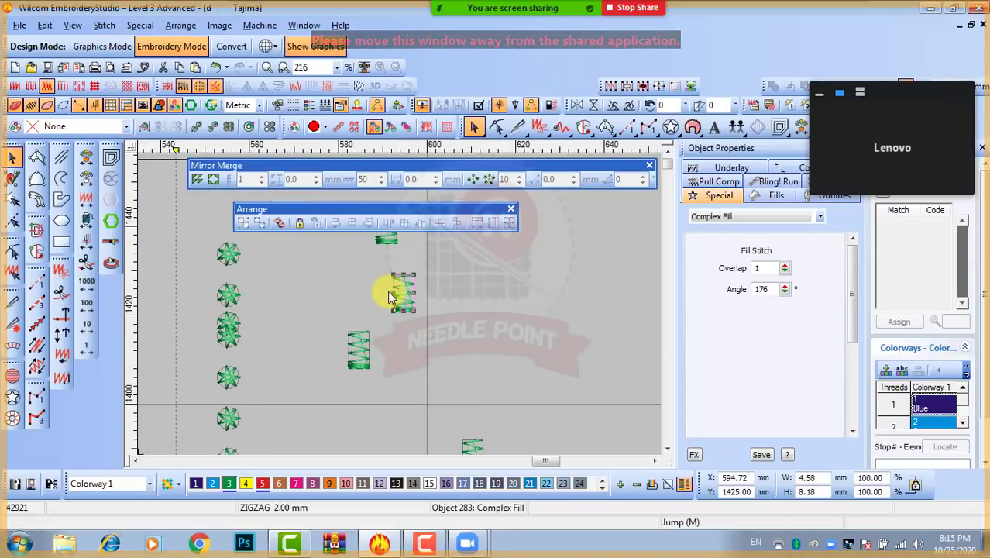
left_click_drag(392, 291, 367, 290)
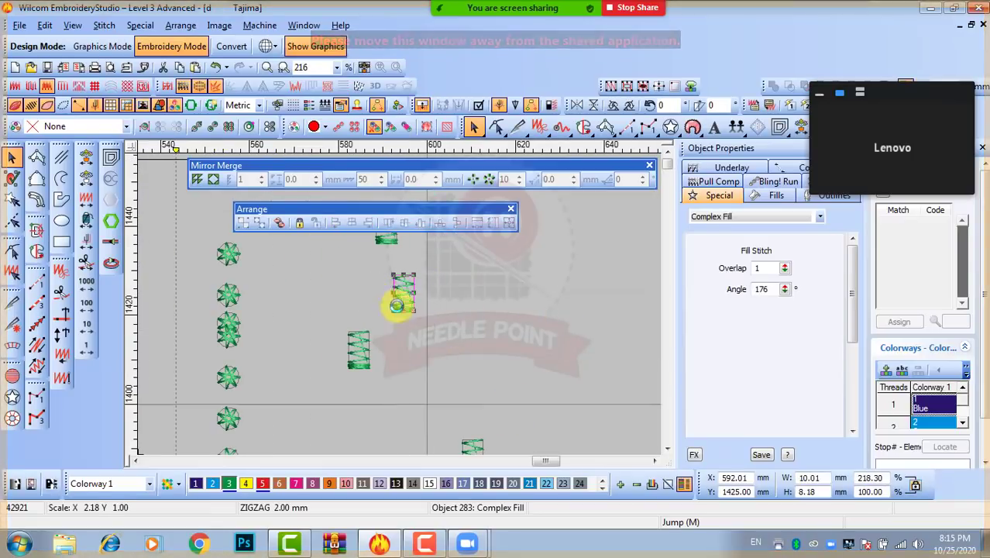
scroll(401, 314, "down", 1)
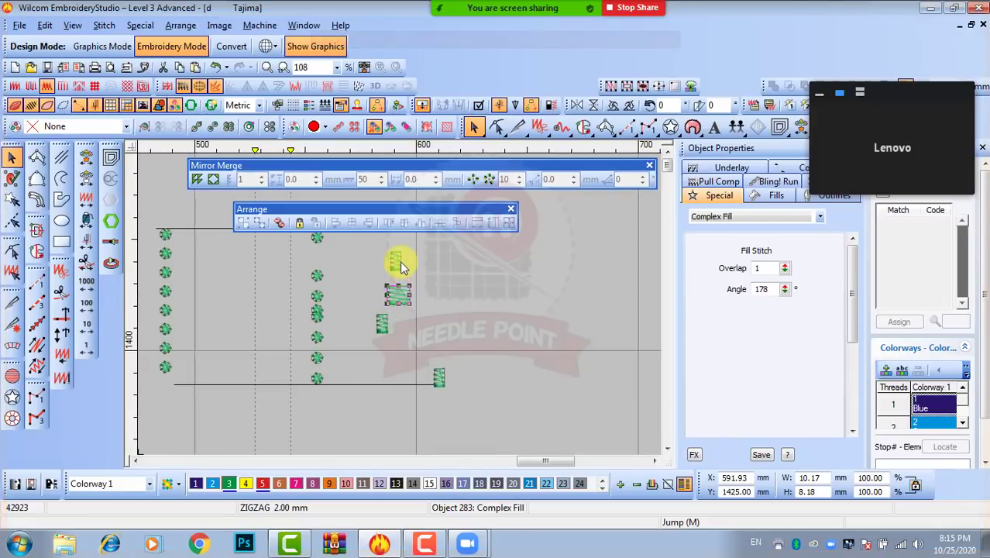
Widen the top filled rectangle to about 7.3 mm and enlarge the bottom one in both width and height towards the upper left
left_click(400, 266)
left_click_drag(399, 260, 404, 258)
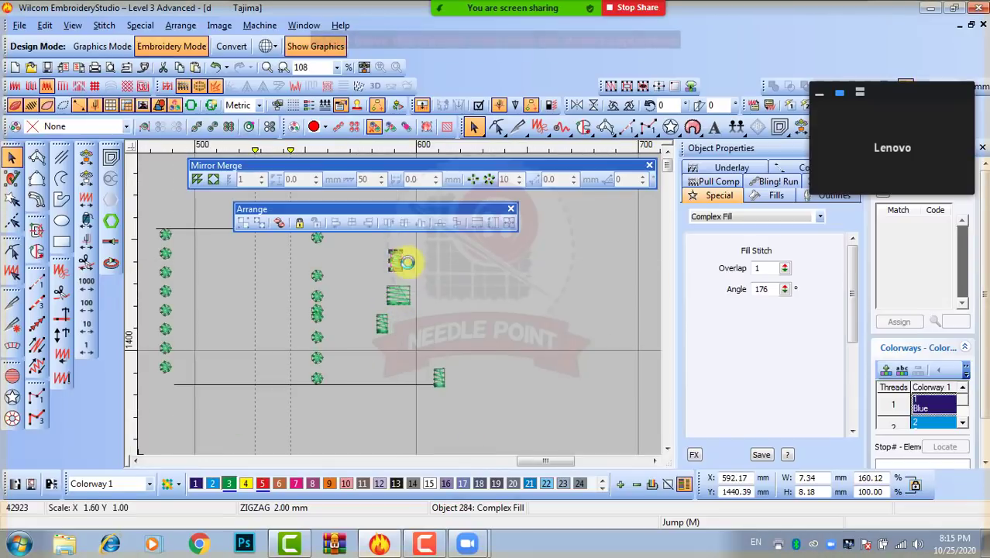
left_click(436, 375)
mouse_move(442, 369)
left_mouse_down()
mouse_move(438, 355)
mouse_move(424, 372)
left_mouse_up()
left_click(478, 367)
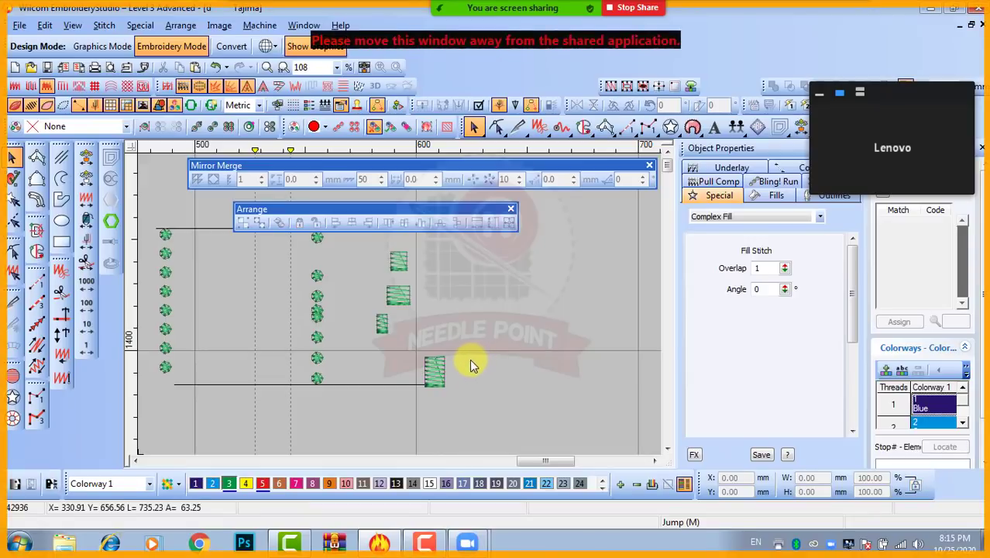
Widen the second filled rectangle to about 13 mm and narrow the top one slightly
left_click(396, 299)
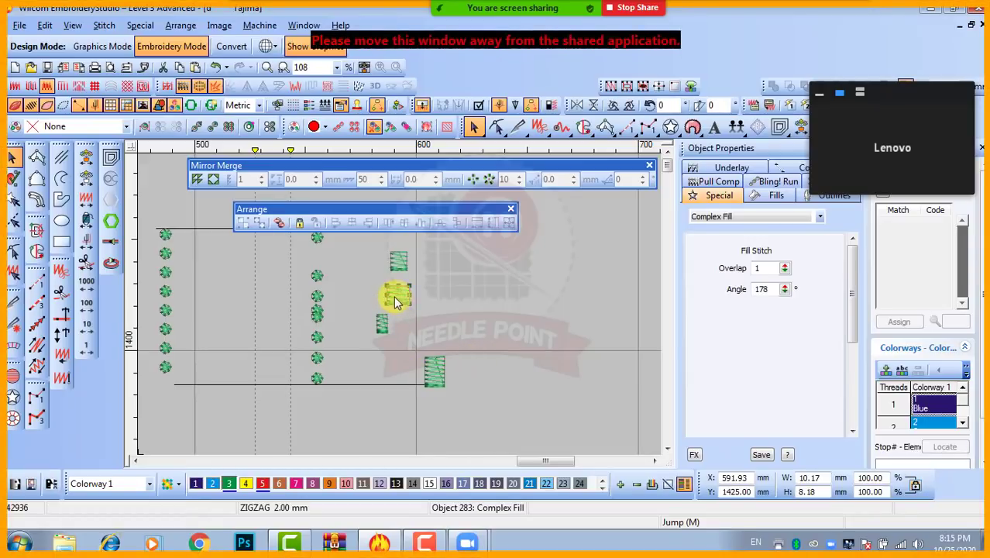
left_click_drag(391, 302, 379, 302)
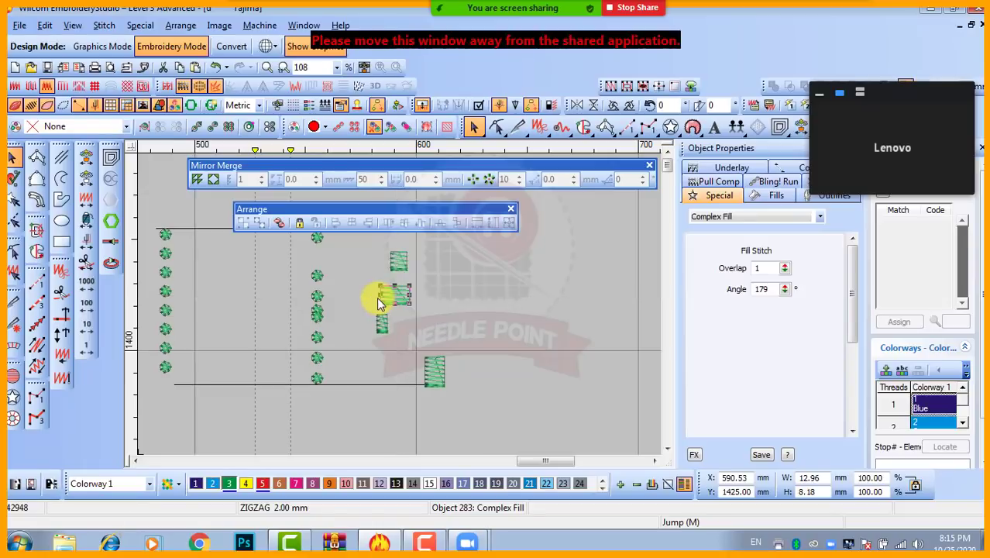
left_click(404, 259)
left_click_drag(409, 264, 404, 262)
left_click(485, 288)
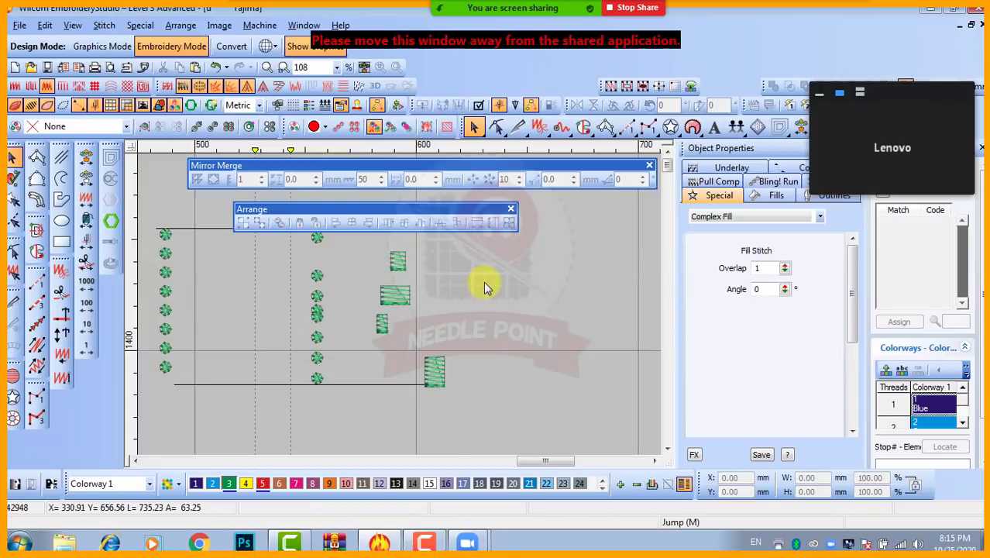
Select the top, second and bottom filled rectangles and place a vertical guide along the narrow third rectangle's left edge
left_click(398, 264)
left_click(391, 295, "ctrl")
left_click(433, 371, "ctrl")
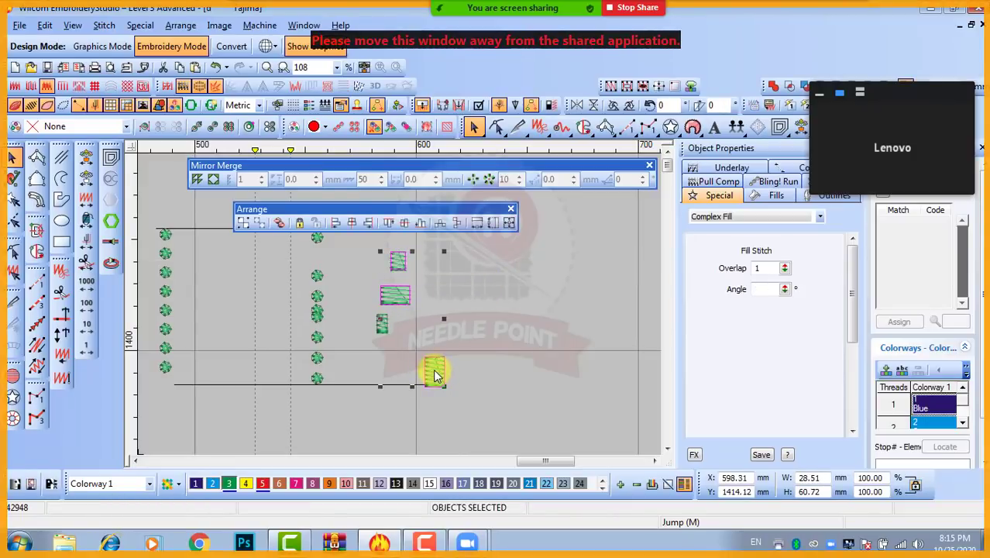
scroll(400, 302, "up", 6)
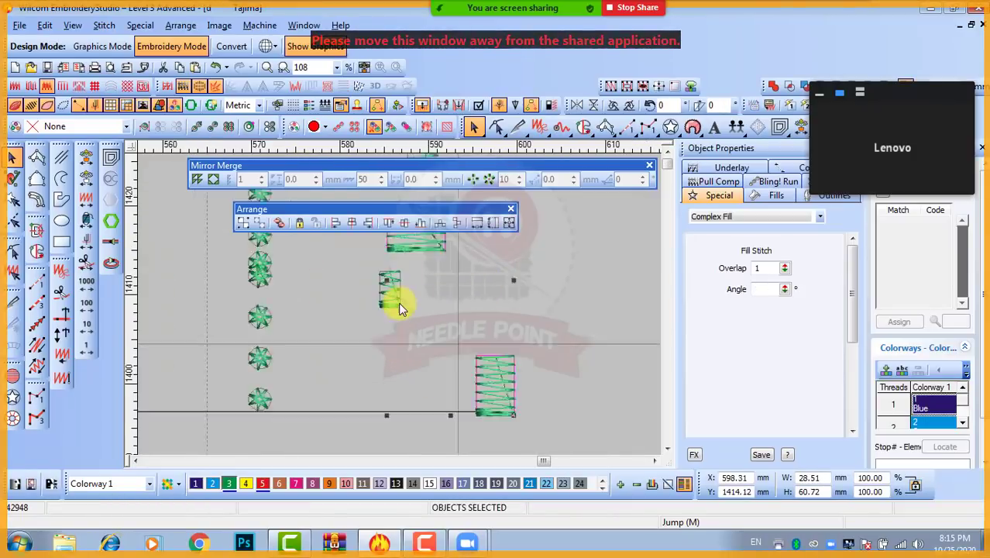
left_click(358, 147)
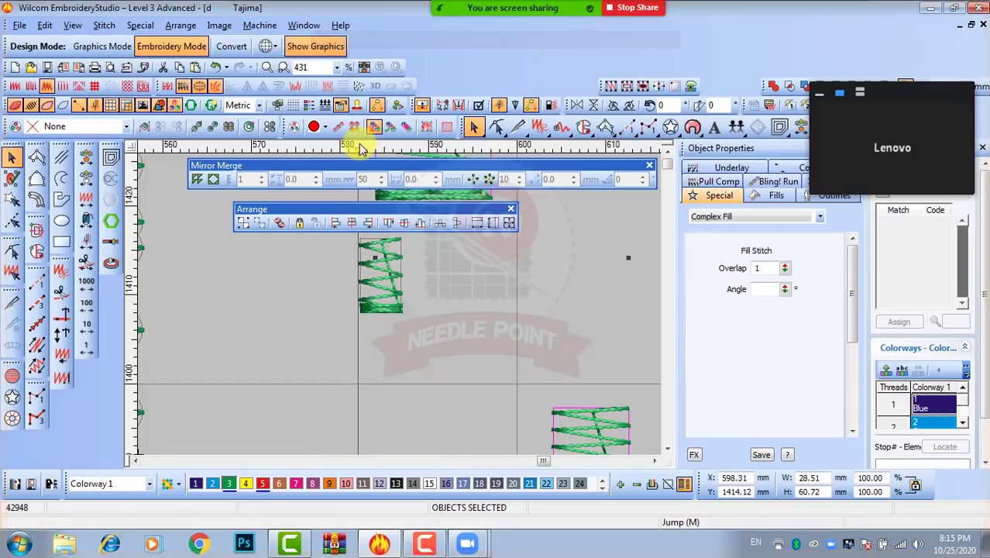
Align the four filled rectangles on their left edges, using the narrow third rectangle as the last-selected reference
scroll(398, 302, "down", 2)
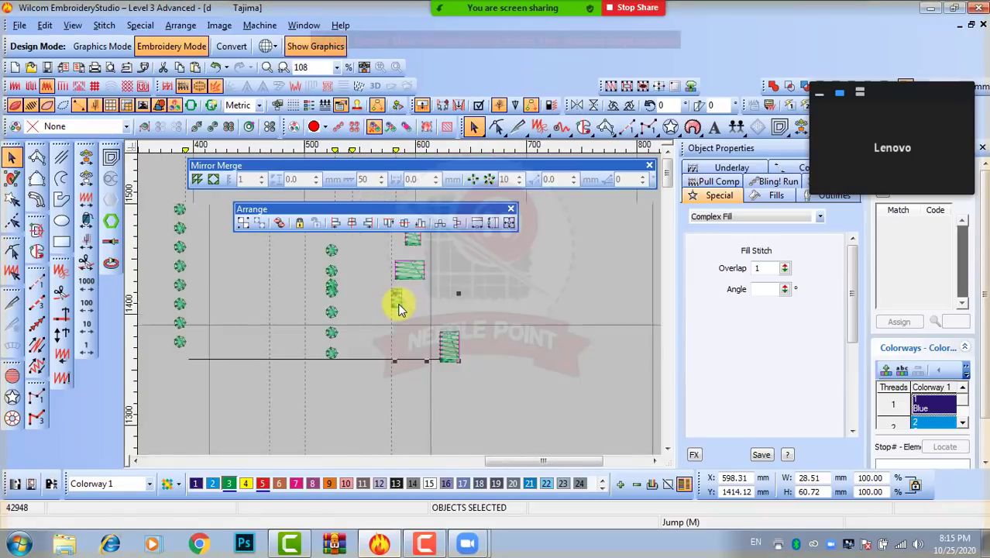
scroll(397, 304, "down", 1)
scroll(398, 302, "up", 2)
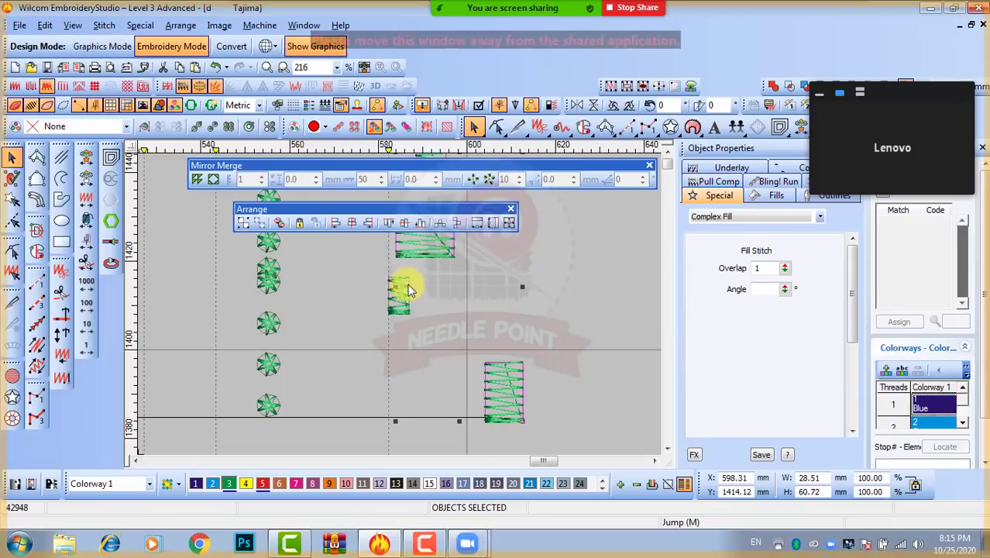
scroll(408, 289, "down", 1)
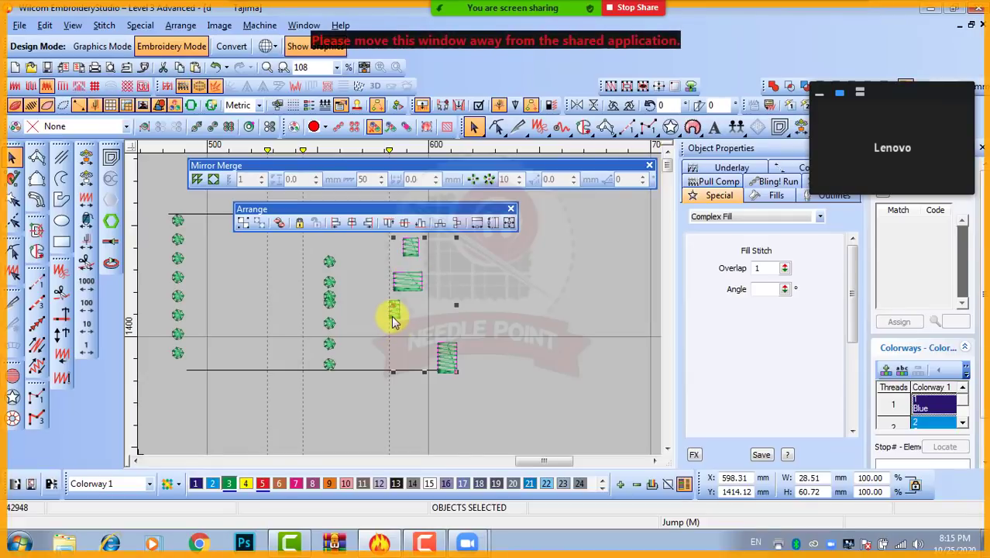
left_click(335, 223)
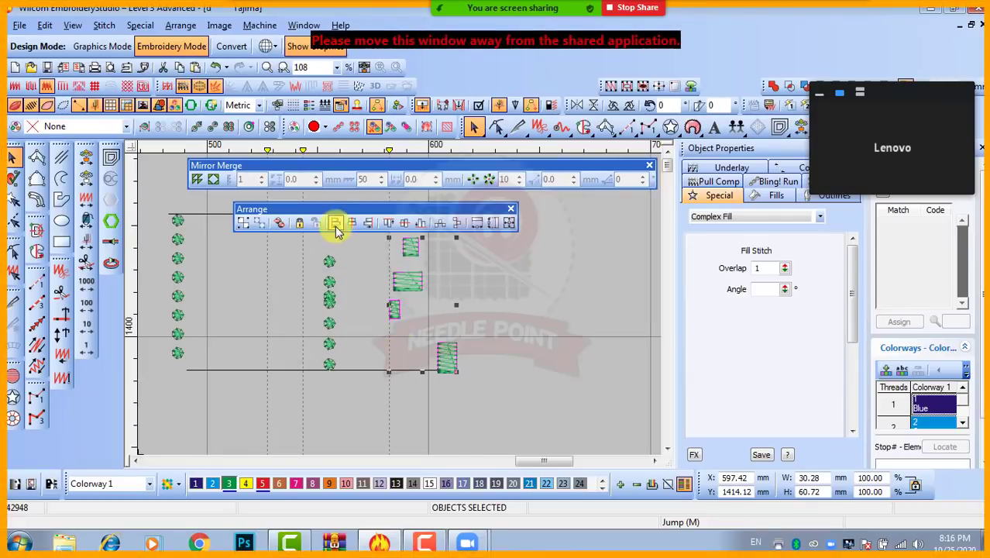
left_click(335, 223)
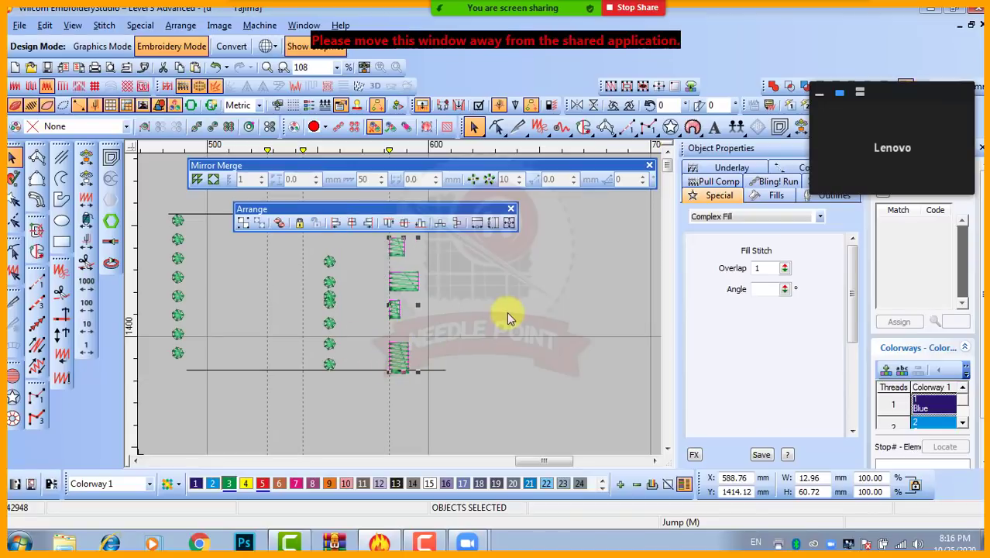
left_click(419, 319)
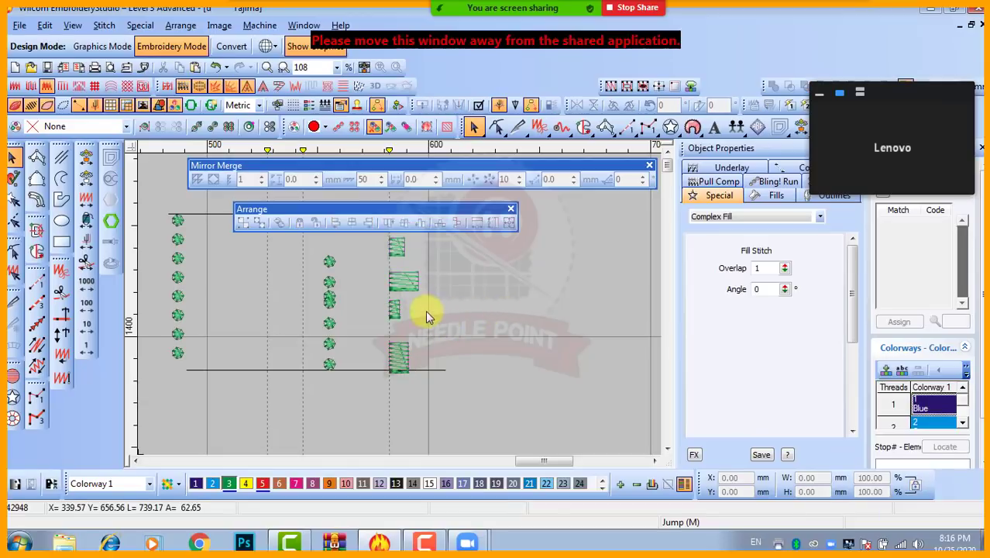
Add a guide at the narrow third rectangle's right edge and right-align the other three filled rectangles to it
left_click(396, 247)
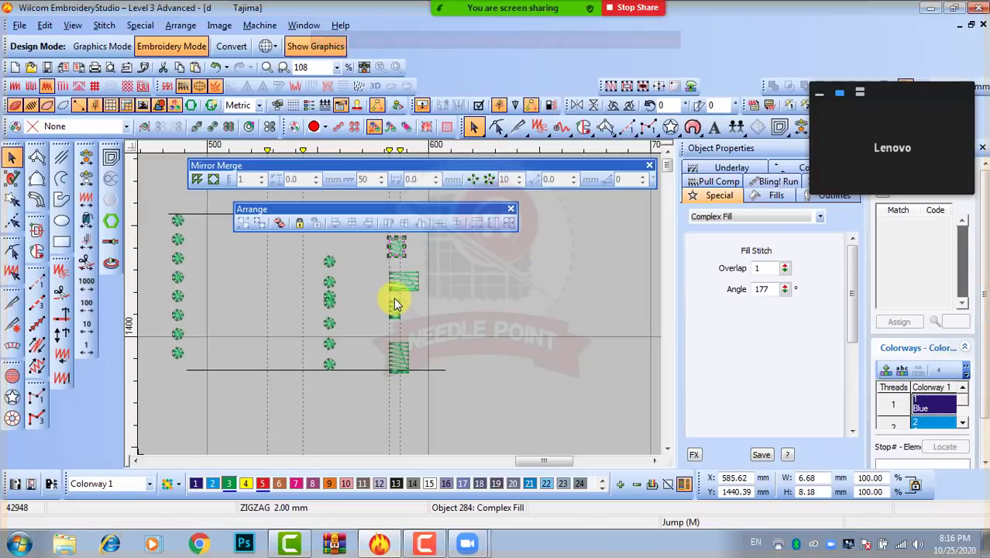
left_click(413, 282, "ctrl")
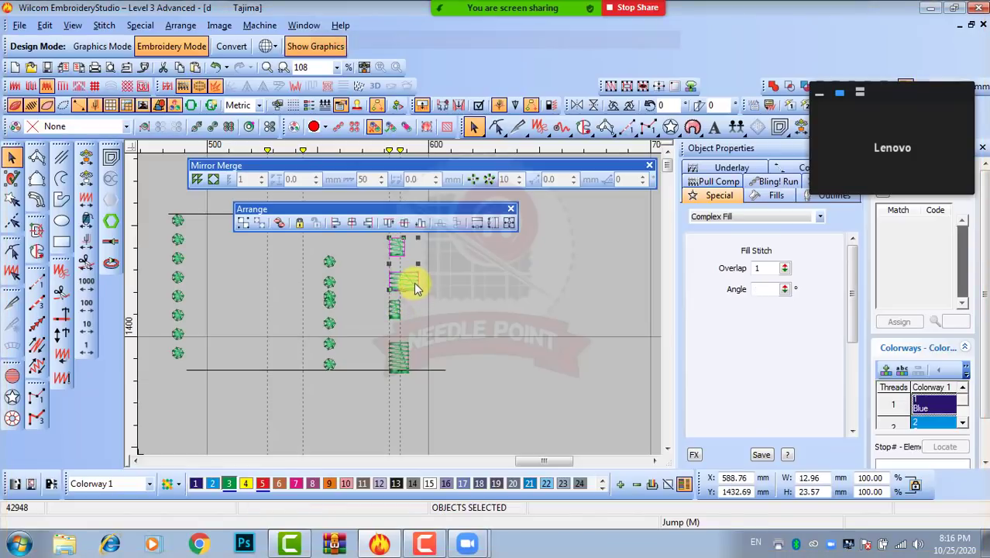
left_click(401, 370, "ctrl")
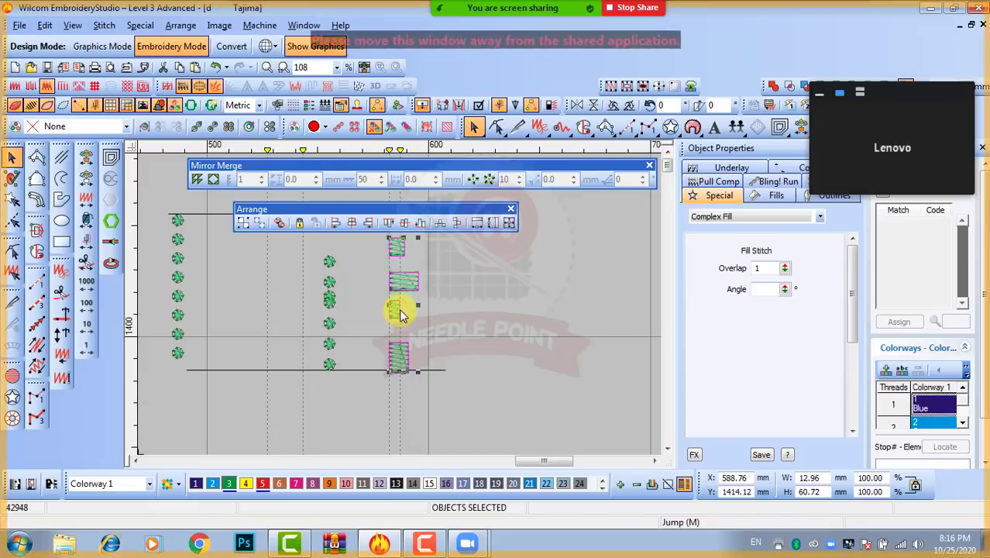
left_click(367, 222)
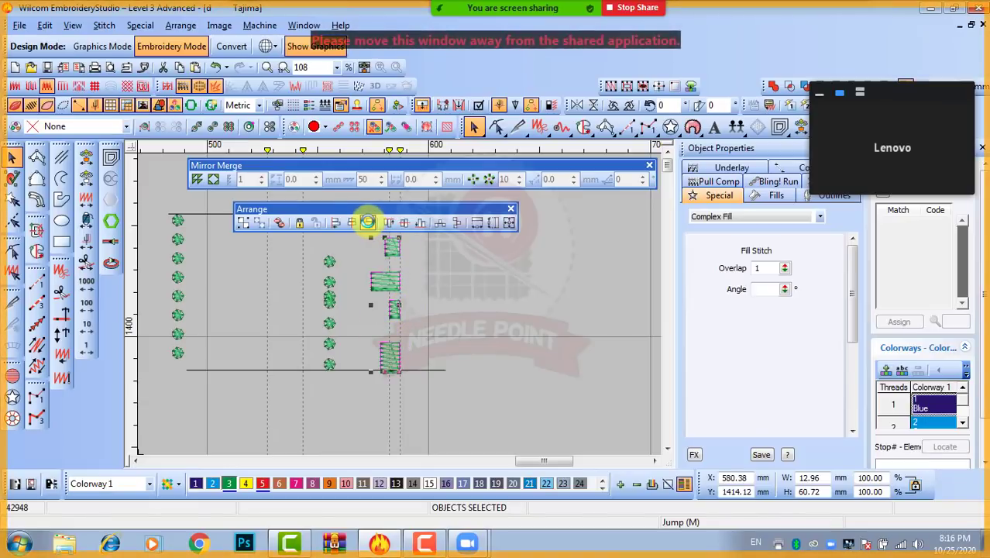
left_click(472, 309)
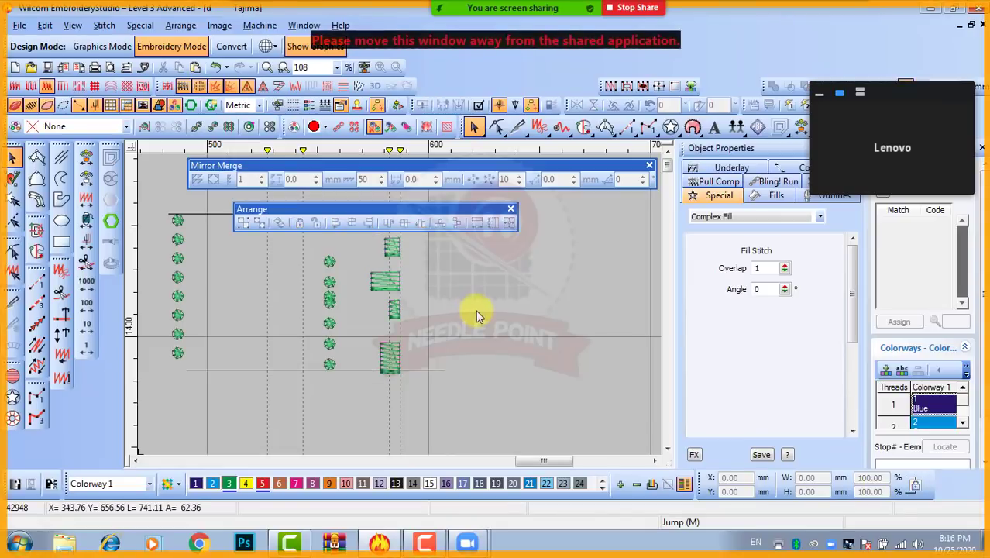
scroll(476, 314, "down", 2)
scroll(350, 288, "up", 2)
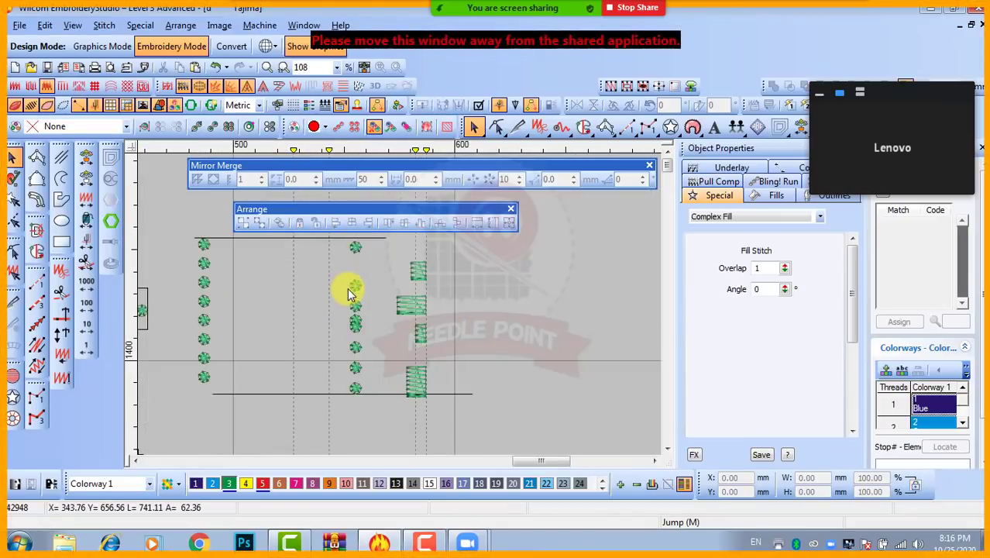
left_click(422, 277)
left_click(411, 305, "ctrl")
left_click(411, 336, "ctrl")
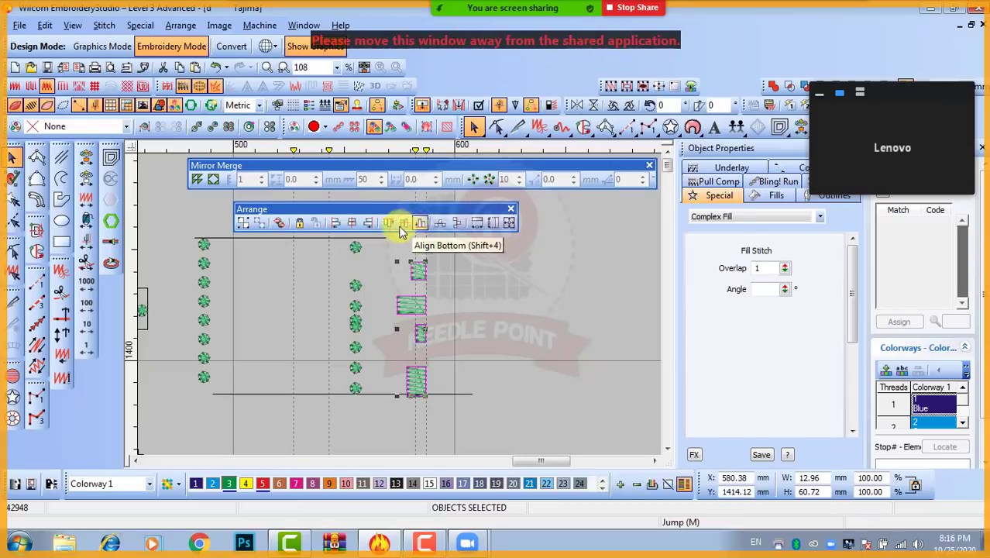
left_click(452, 319)
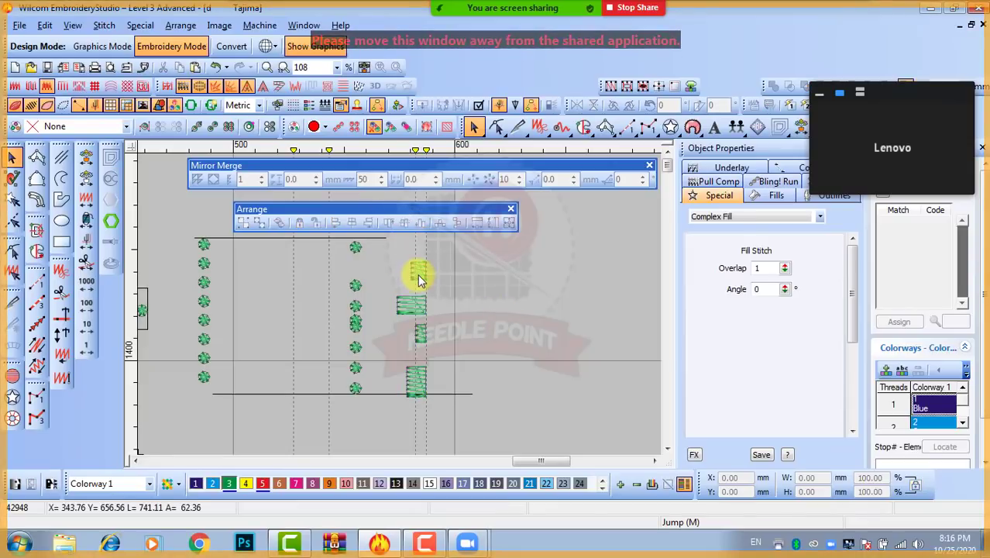
Copy the four filled rectangles to the right of the originals and rotate the copies 90° clockwise into a horizontal row
left_click_drag(446, 248, 384, 410)
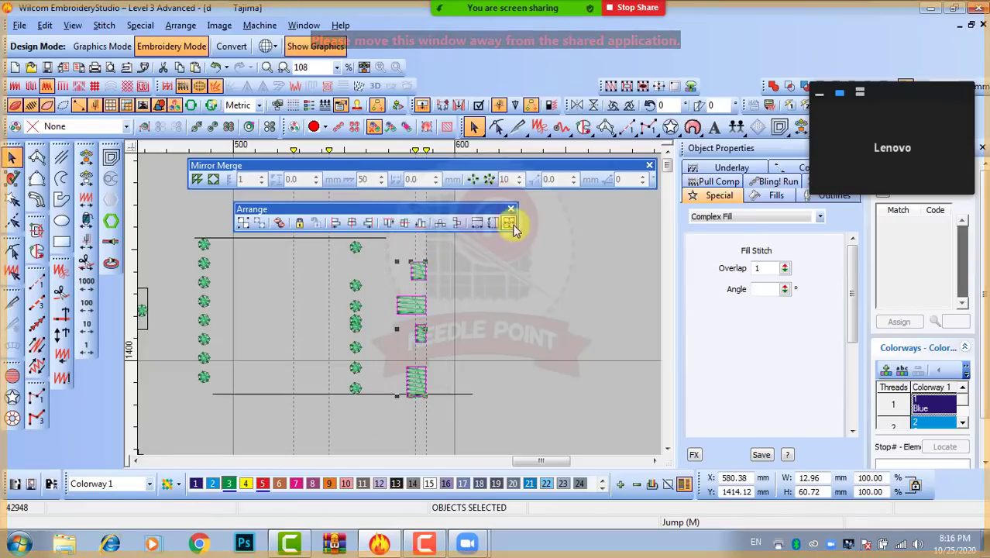
left_click_drag(411, 303, 507, 294)
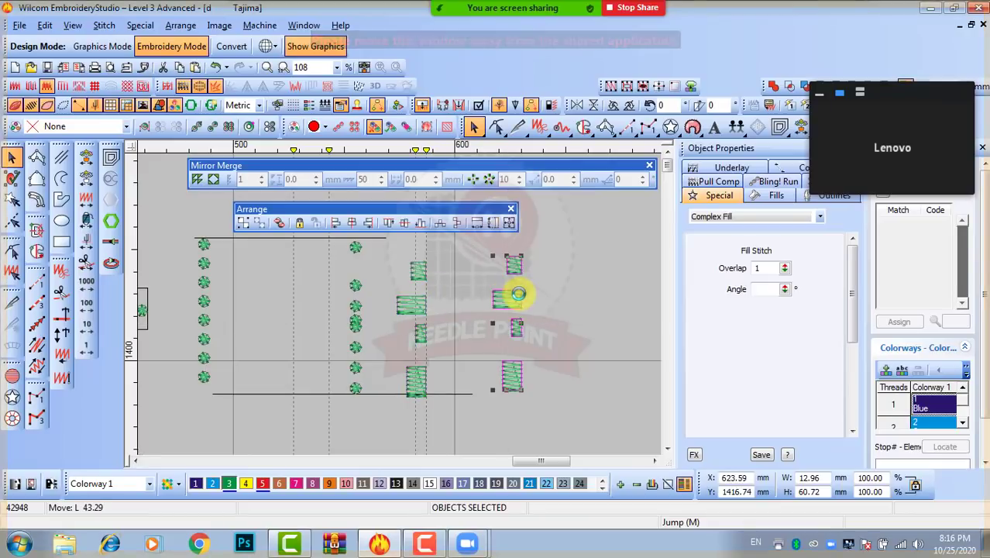
left_click(630, 106)
left_click(630, 106)
scroll(537, 326, "down", 1)
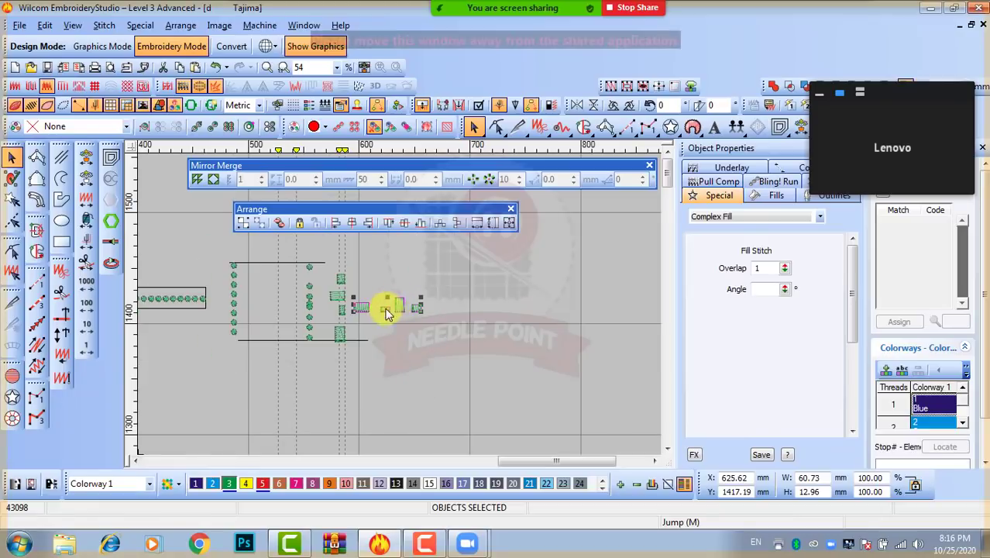
Move the horizontal row of copied rectangles about 60 mm further right, clear of the original column
scroll(386, 311, "up", 1)
left_click_drag(402, 304, 535, 294)
left_click(511, 360)
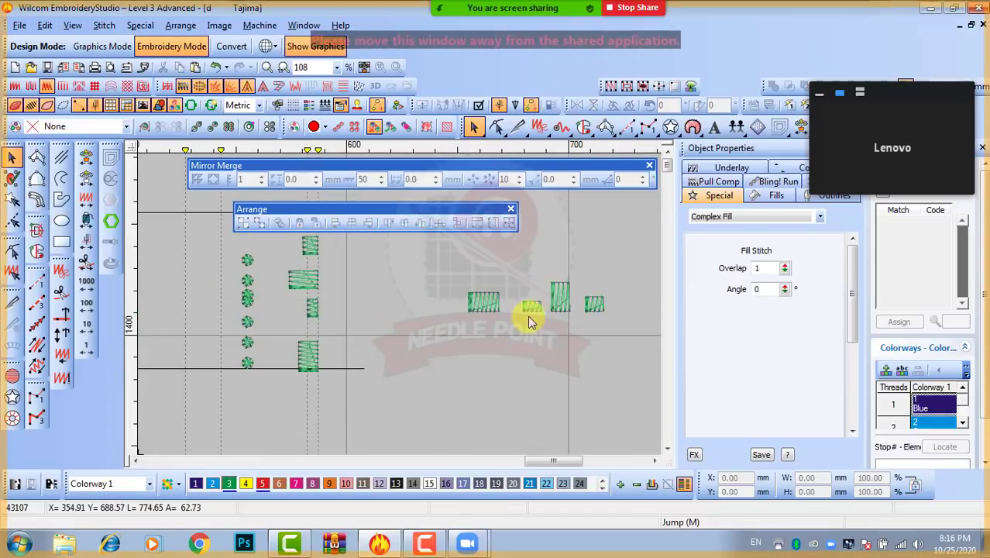
scroll(397, 306, "up", 1)
scroll(396, 303, "up", 1)
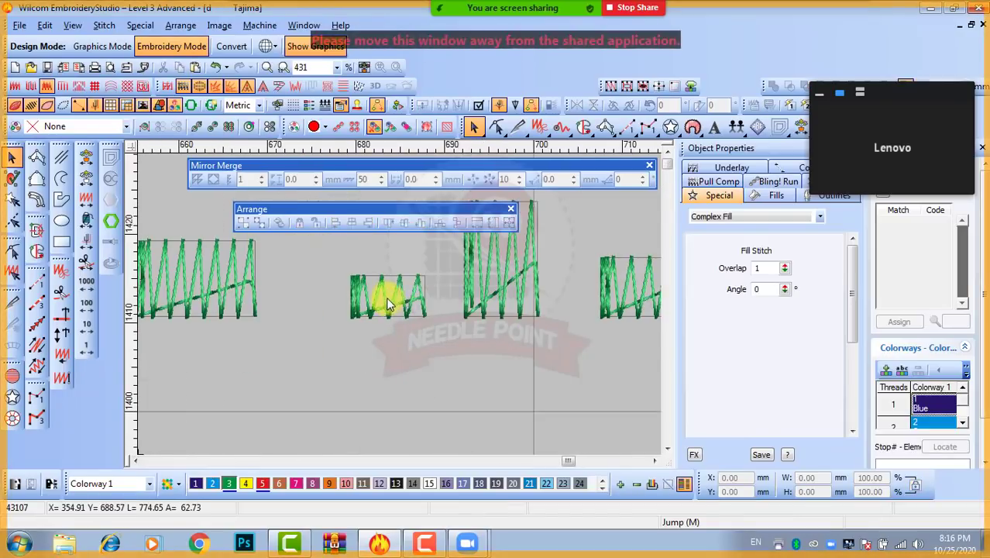
left_click(383, 295)
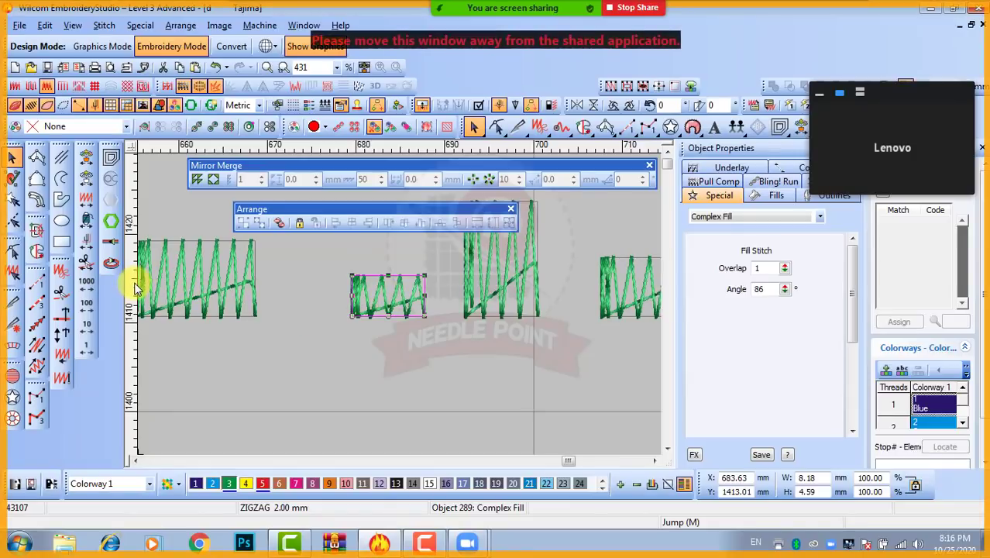
left_click(336, 298)
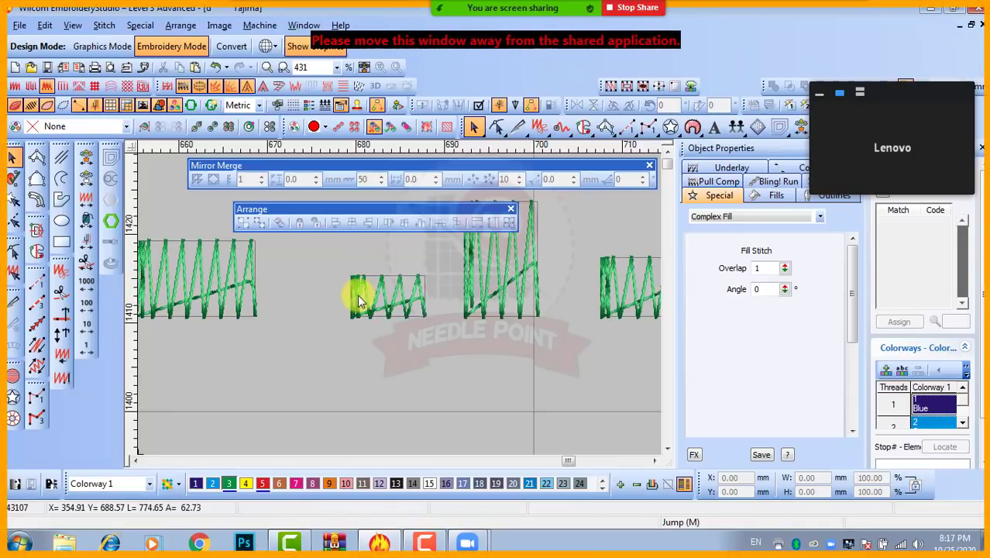
left_click_drag(445, 296, 336, 298)
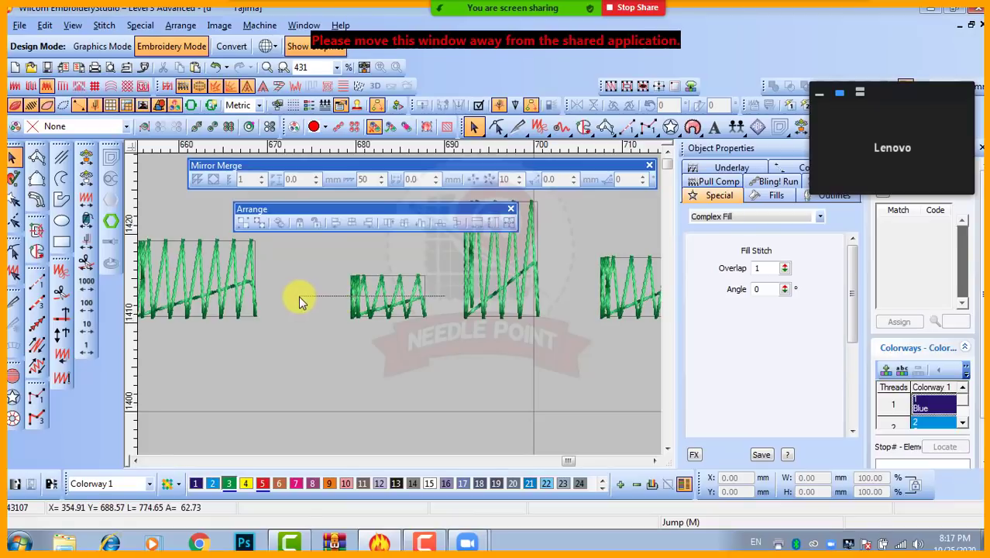
scroll(387, 298, "down", 2)
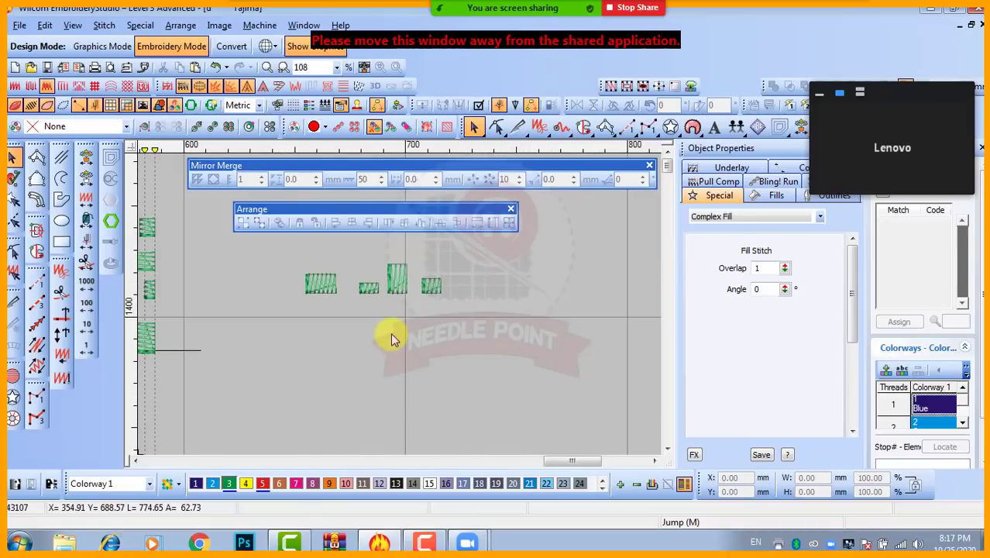
left_click(427, 287)
left_click(398, 282, "ctrl")
left_click(324, 288, "ctrl")
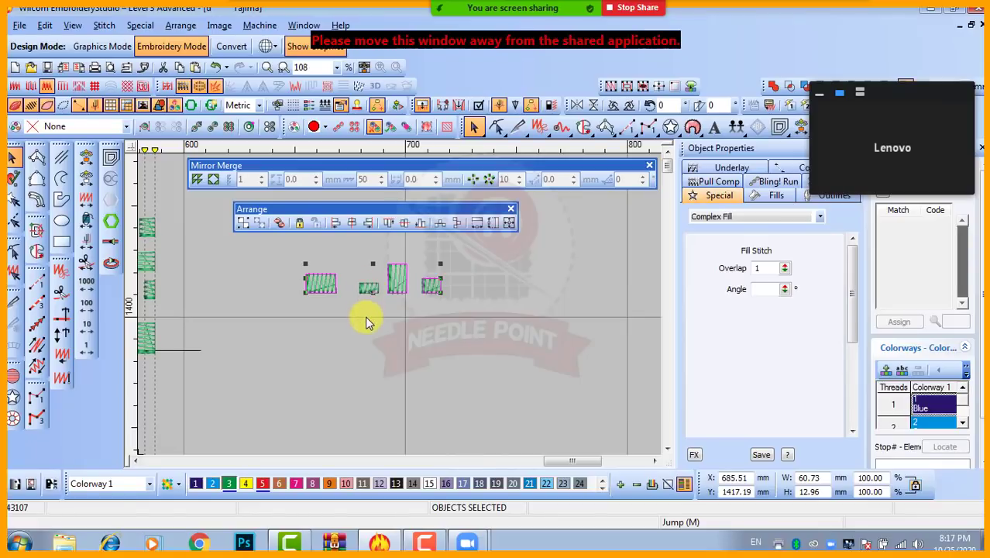
left_click(365, 321)
left_click(321, 290)
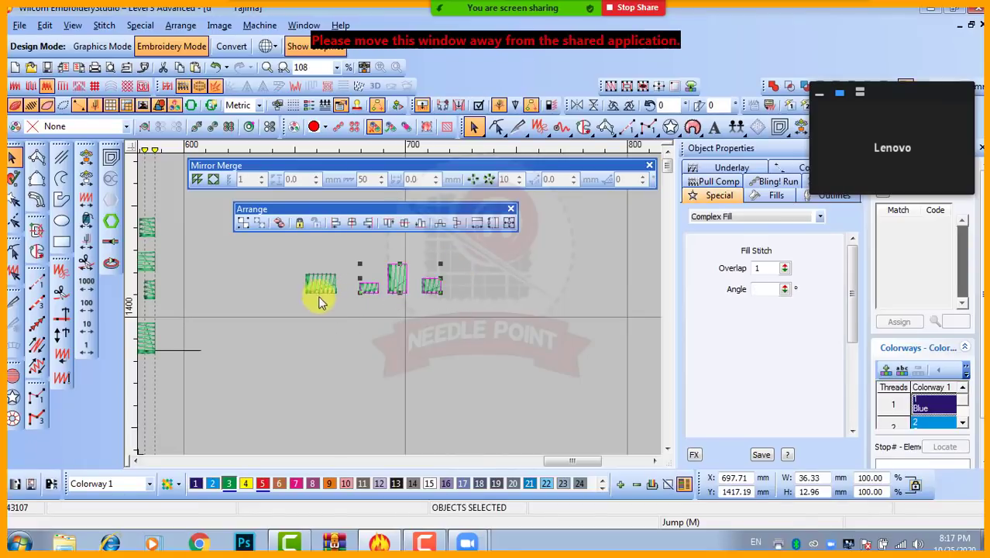
scroll(324, 284, "up", 3)
left_click(485, 319)
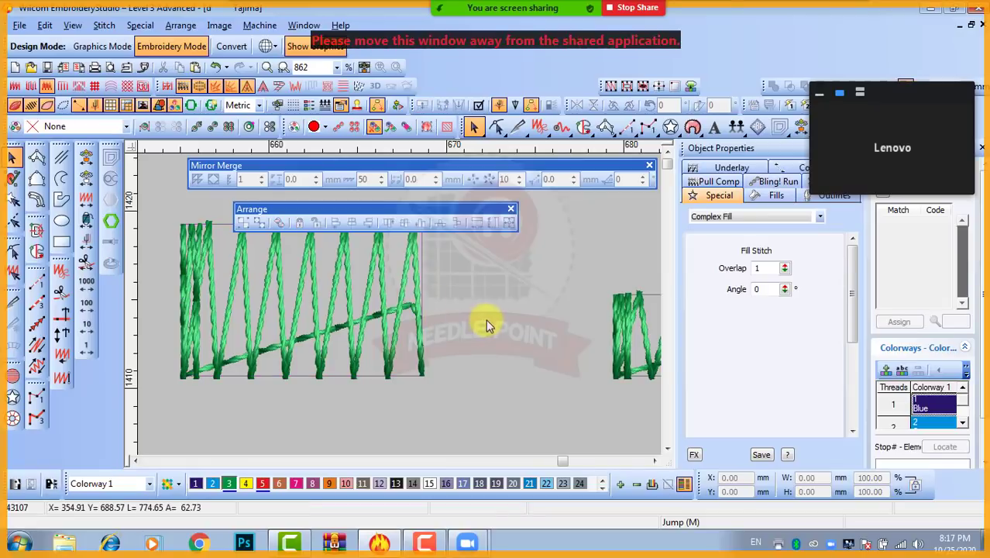
Draw a horizontal line about 22 mm long through the mid-height of the leftmost rectangle in the copied row
left_click(61, 178)
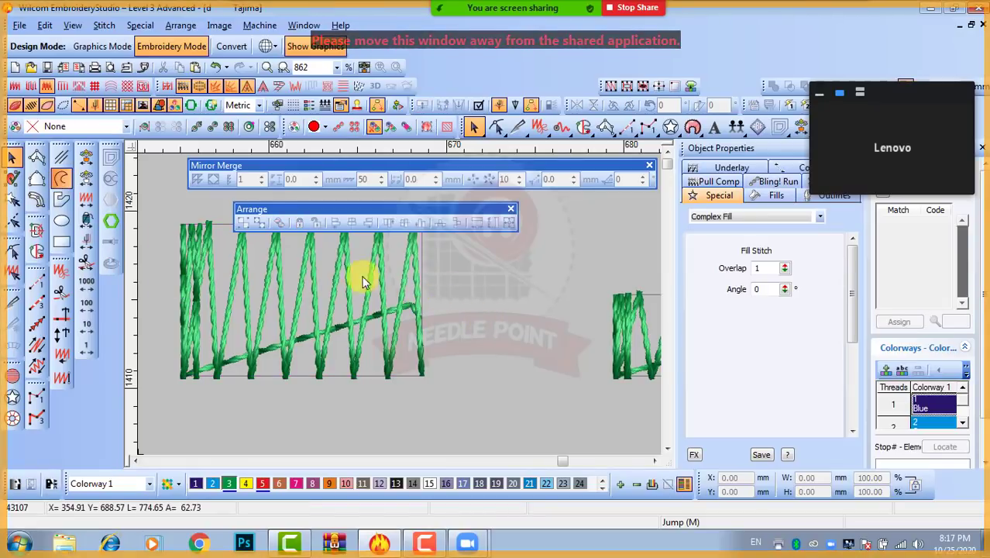
left_click(482, 299)
left_click(220, 302)
key("Return")
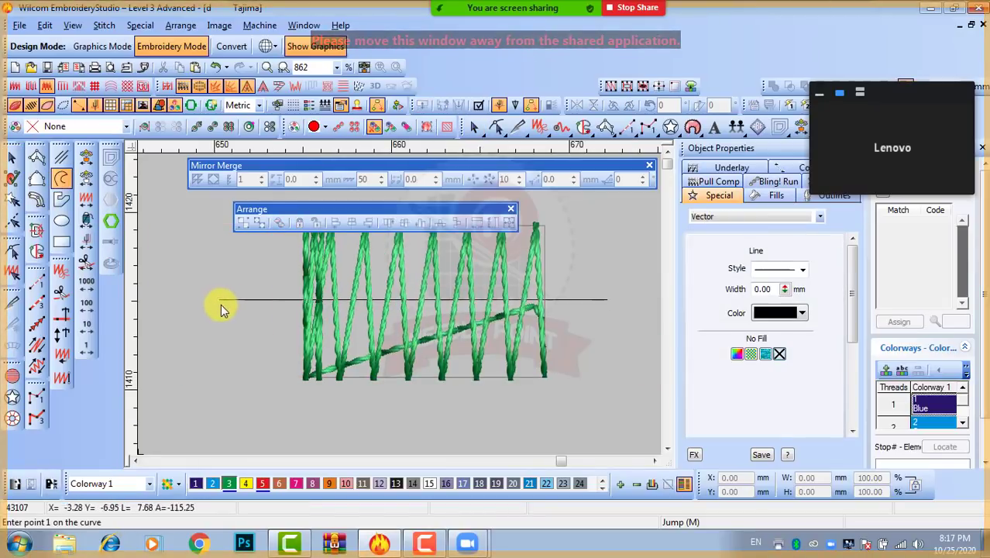
left_click(11, 157)
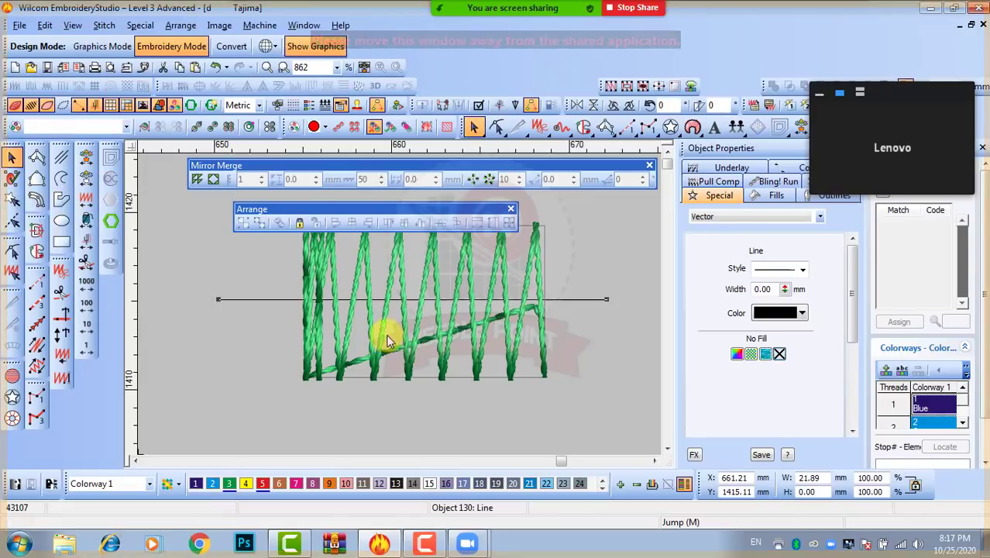
Extend the horizontal line's right end so that it runs past the rightmost rectangle of the copied row
left_click(422, 319)
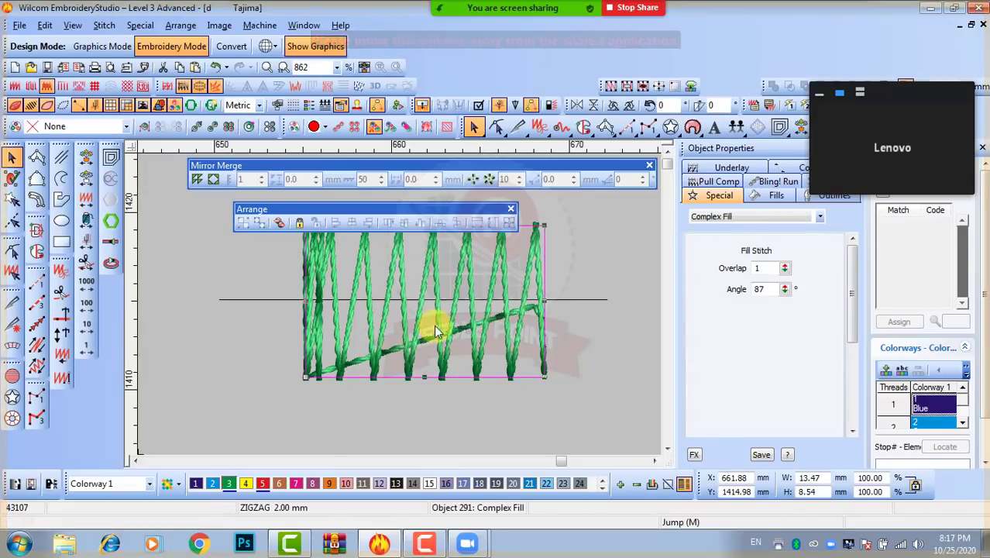
left_click(578, 360)
scroll(611, 300, "down", 2)
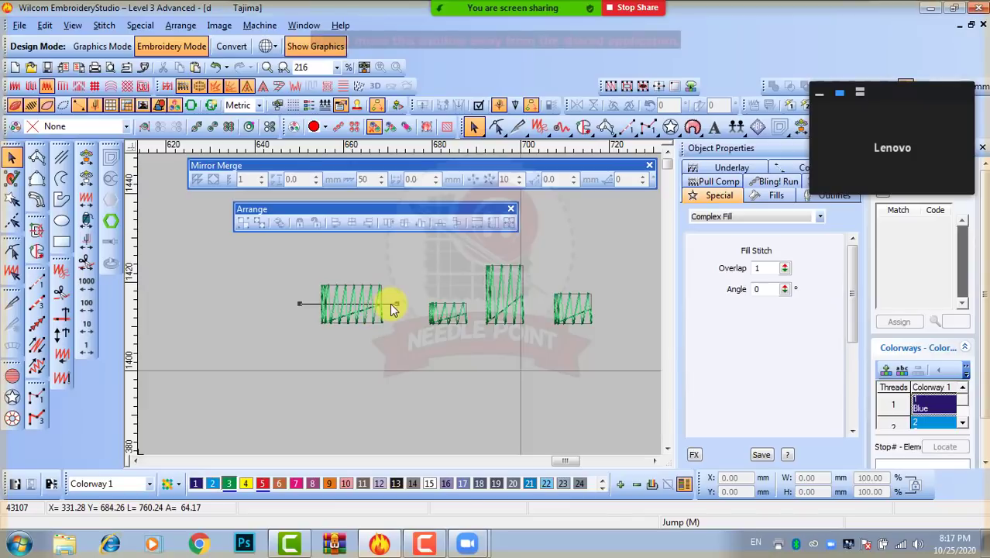
left_click_drag(395, 303, 575, 303)
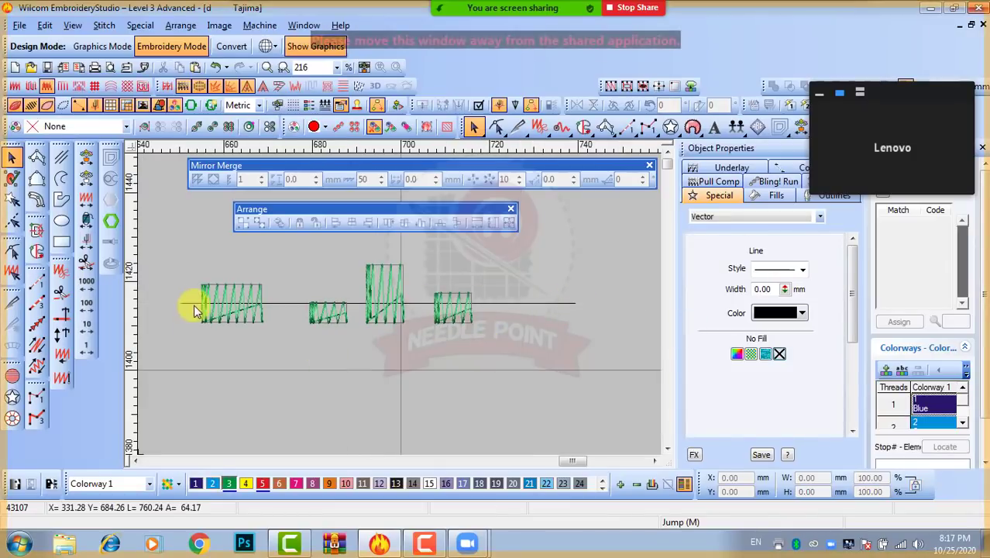
Align the four rectangles of the copied row along the mid-height of the leftmost rectangle, using that rectangle as the reference
left_click(222, 311)
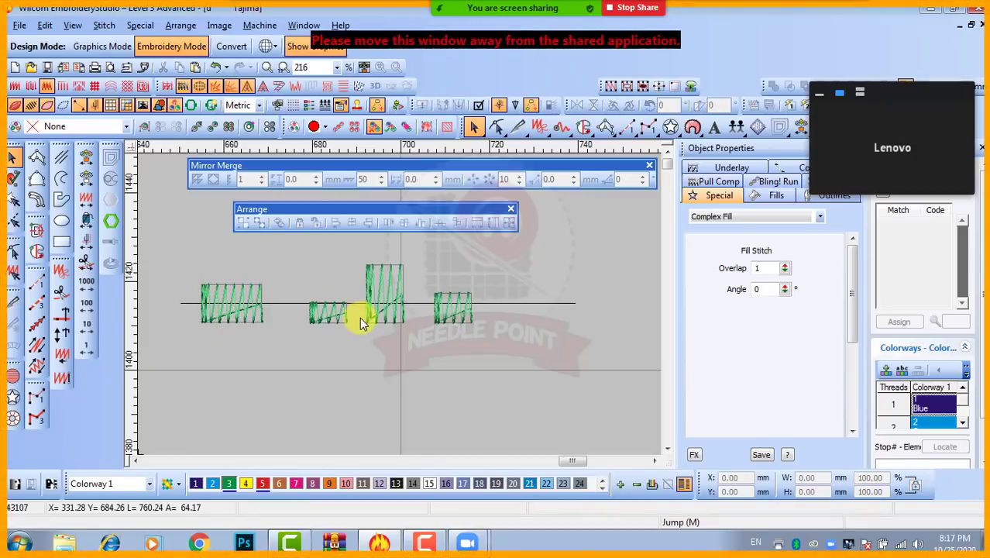
left_click(441, 314)
left_click(386, 310, "ctrl")
left_click(345, 314, "ctrl")
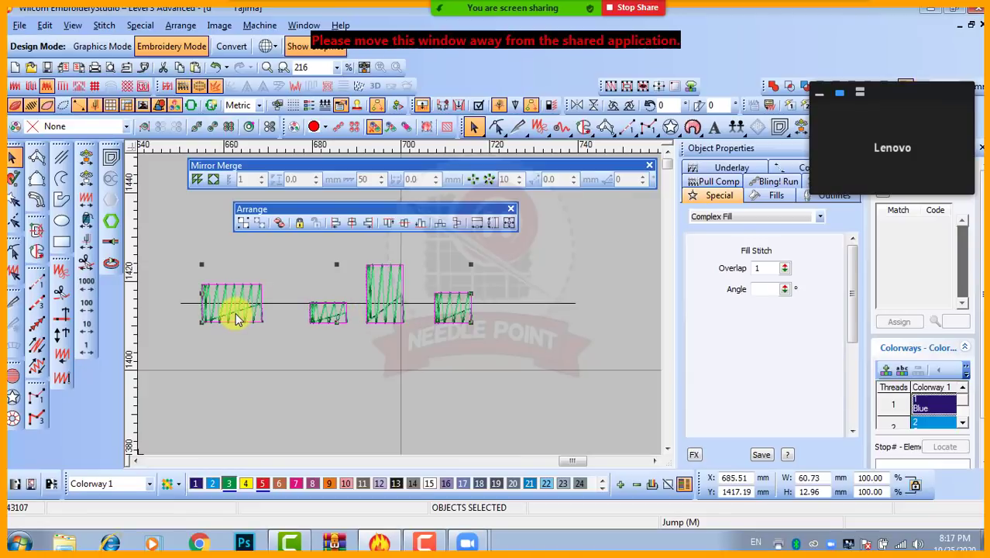
left_click(404, 223)
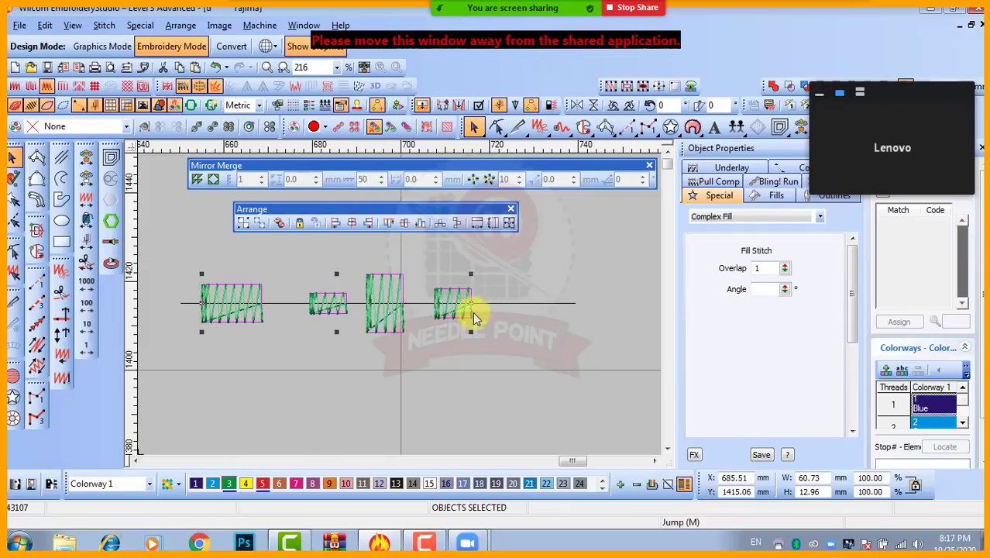
left_click(326, 303)
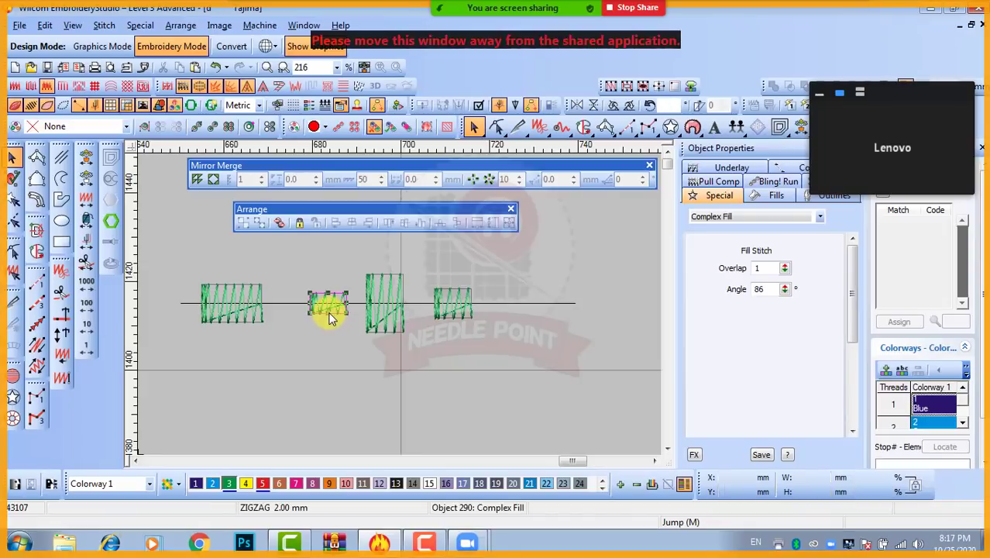
left_click(387, 319)
left_click(502, 353)
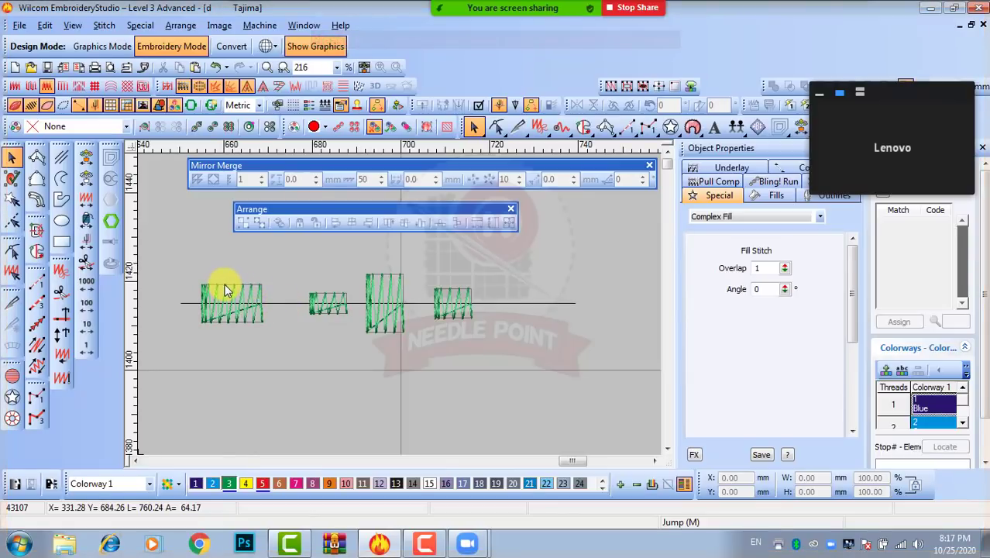
Align the four rectangles of the copied row to the bottom edge of the leftmost rectangle, followed by its top edge
left_click(324, 311)
left_click(386, 321, "ctrl")
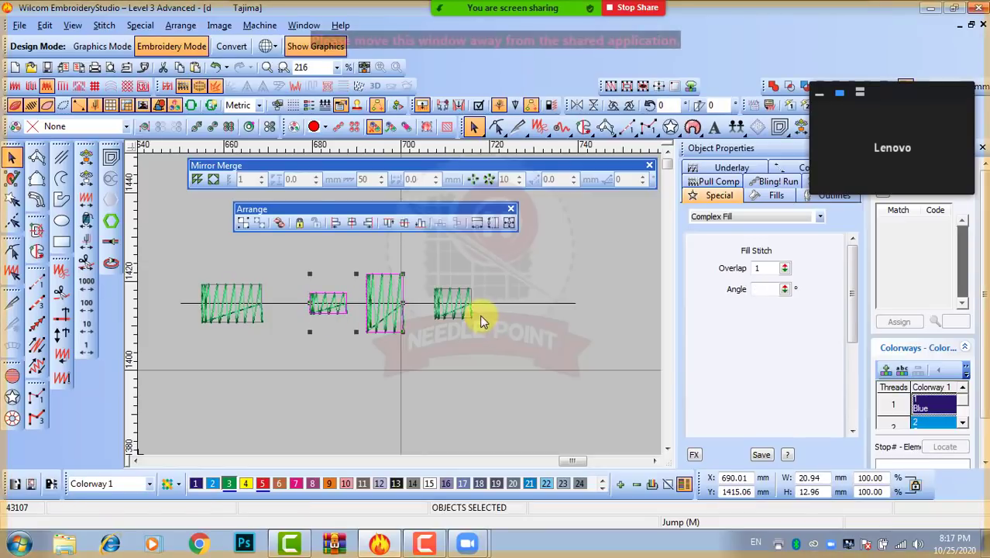
left_click(460, 314, "ctrl")
left_click(254, 313, "ctrl")
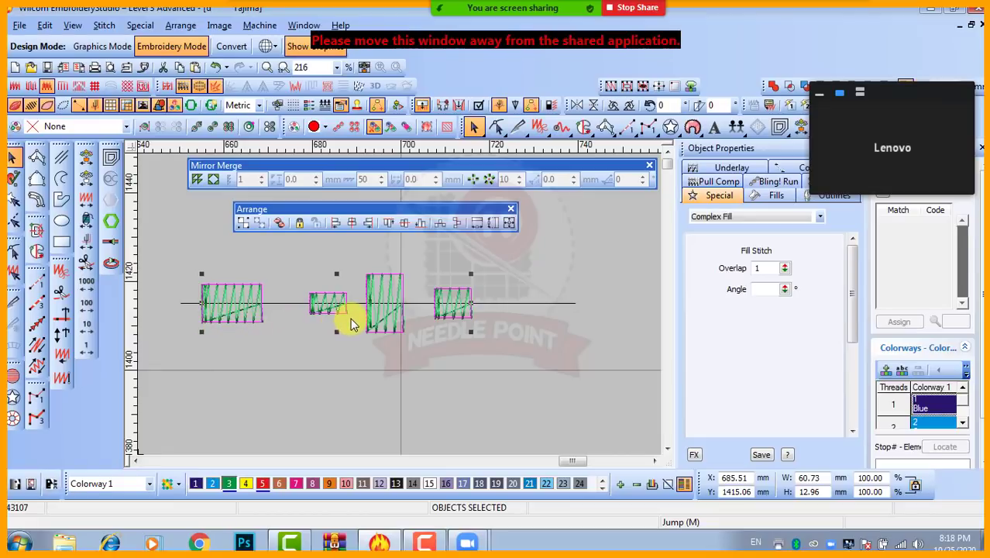
left_click(421, 224)
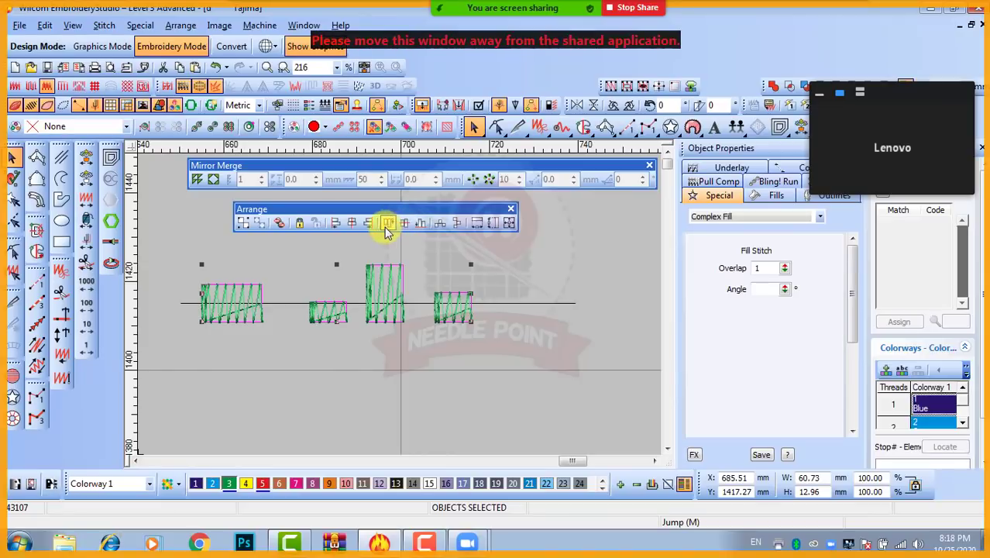
left_click(387, 224)
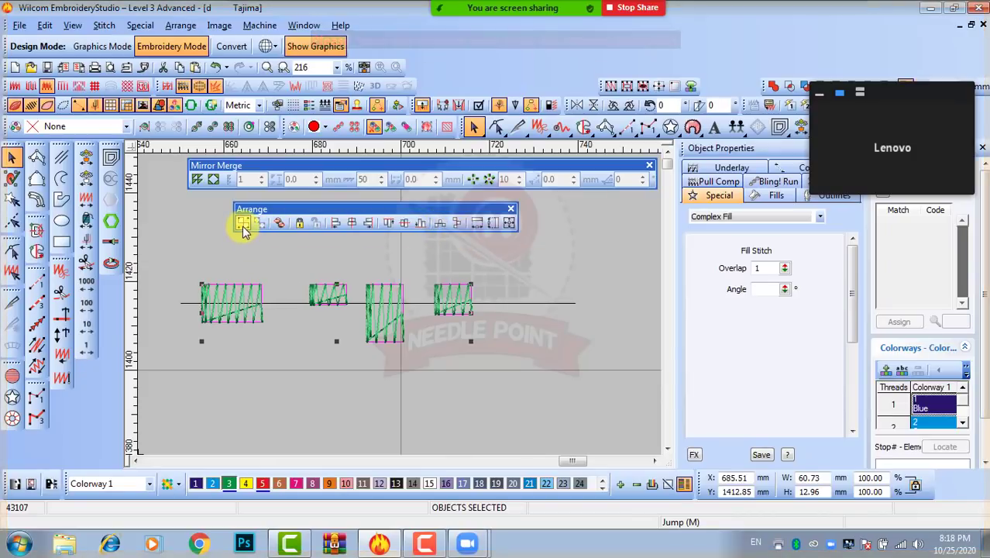
left_click(536, 264)
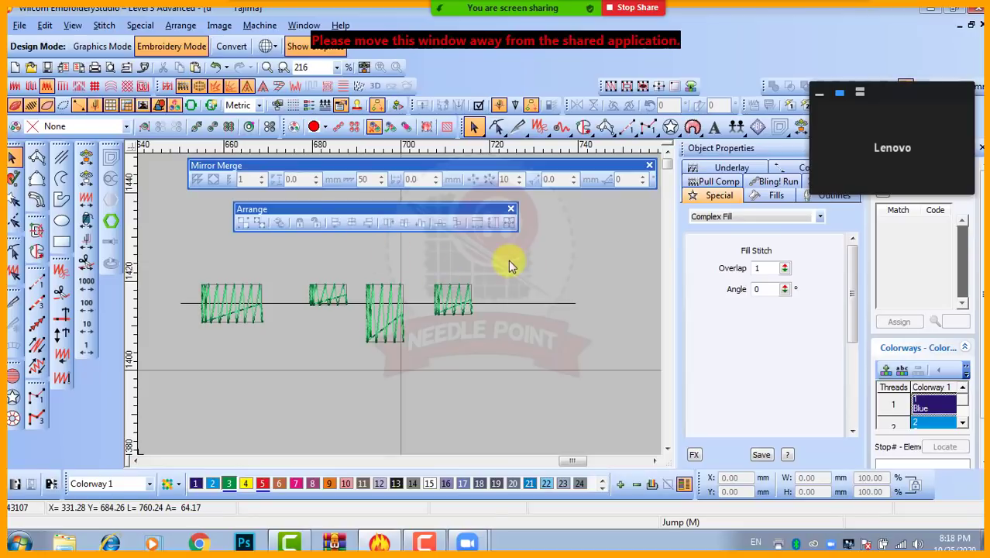
Group the four rectangles of the copied row and move the group about 1.5 mm left
left_click_drag(509, 262, 193, 358)
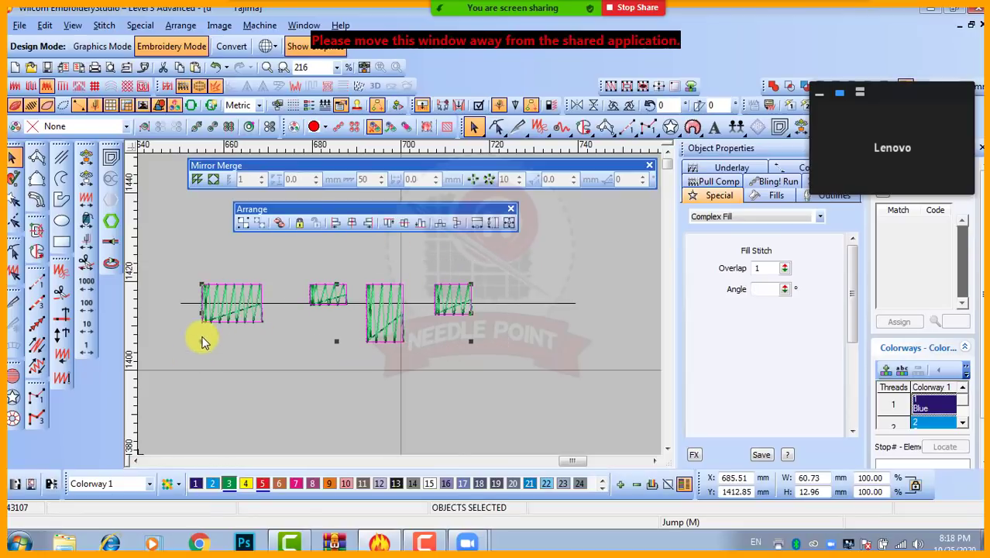
left_click(242, 225)
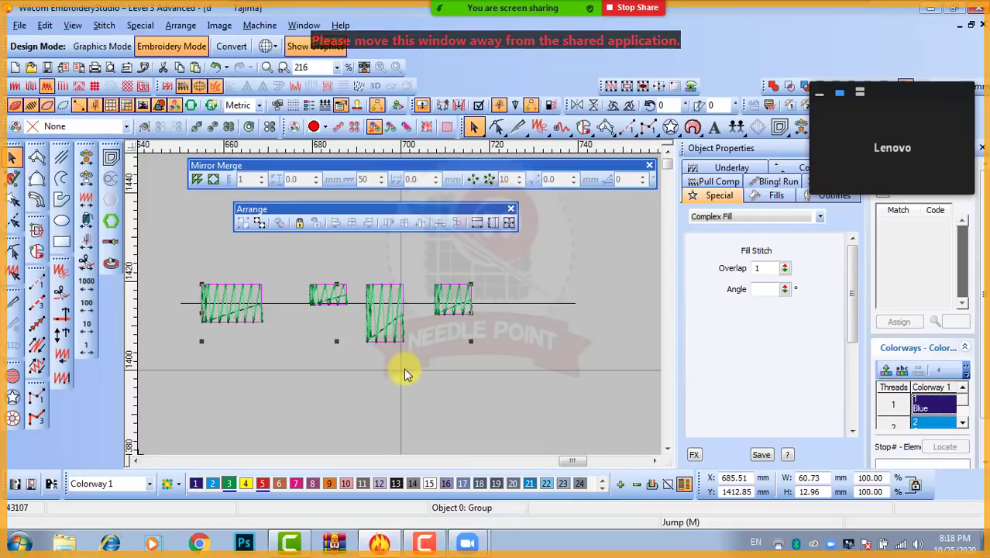
left_click_drag(404, 367, 381, 326)
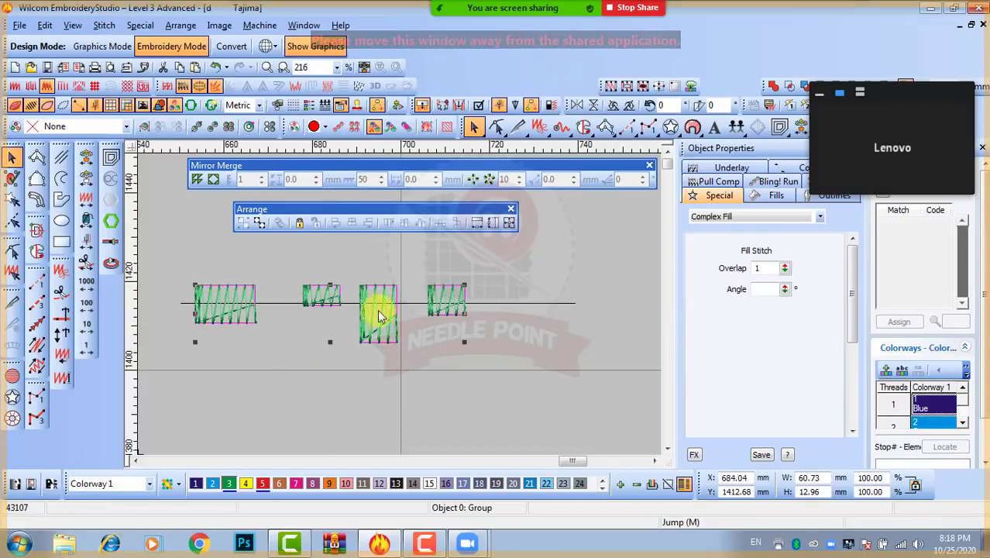
Ungroup the four rectangles of the copied row into separate objects
left_click(260, 226)
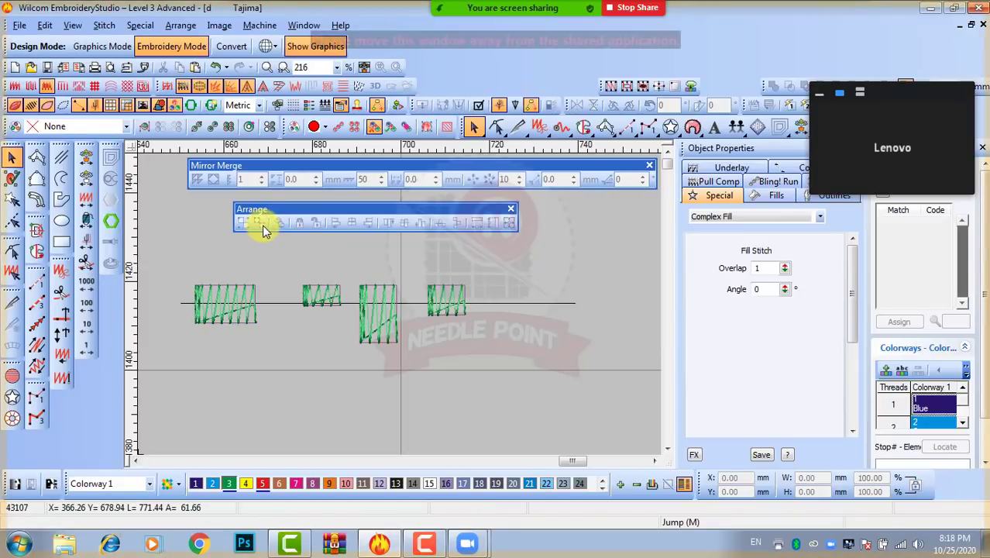
left_click_drag(505, 273, 261, 338)
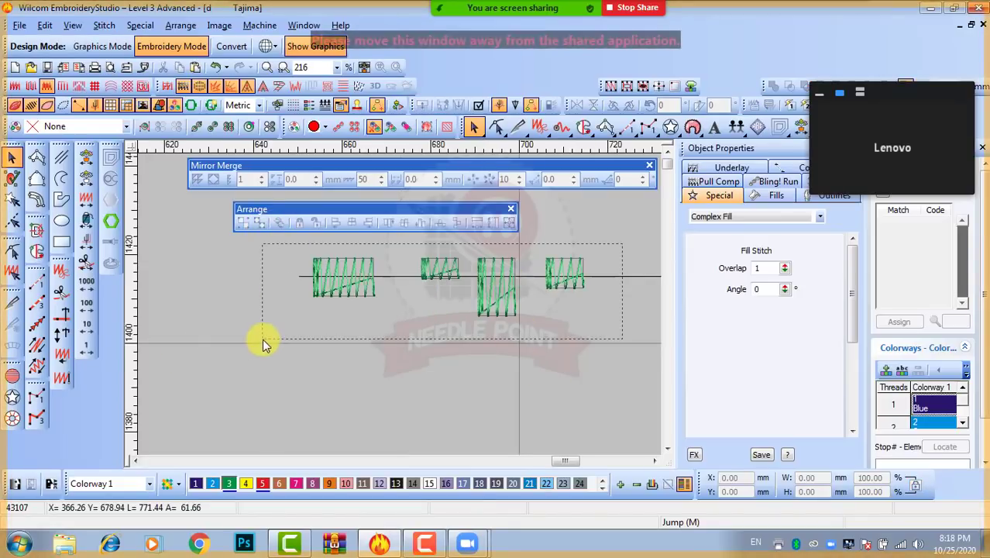
left_click(435, 369)
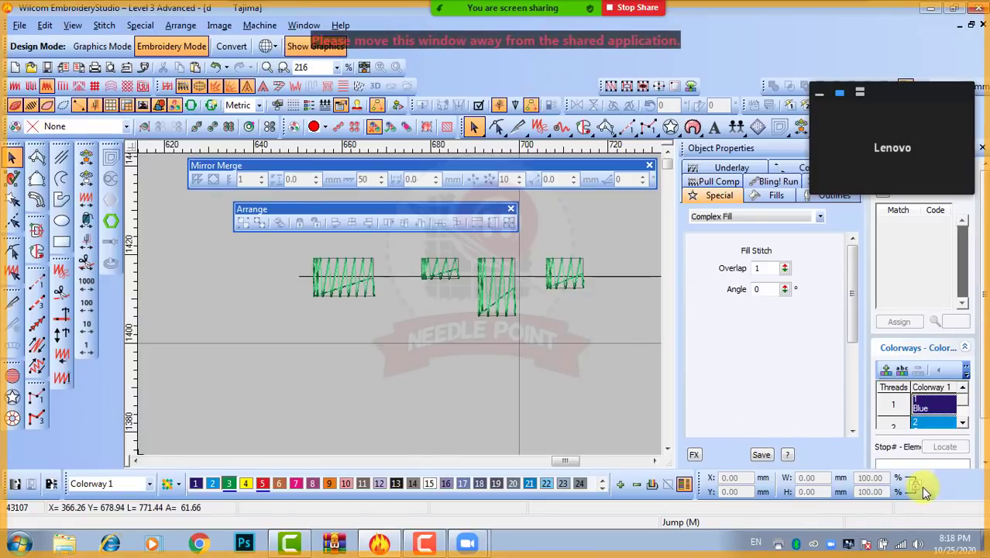
scroll(380, 284, "down", 1)
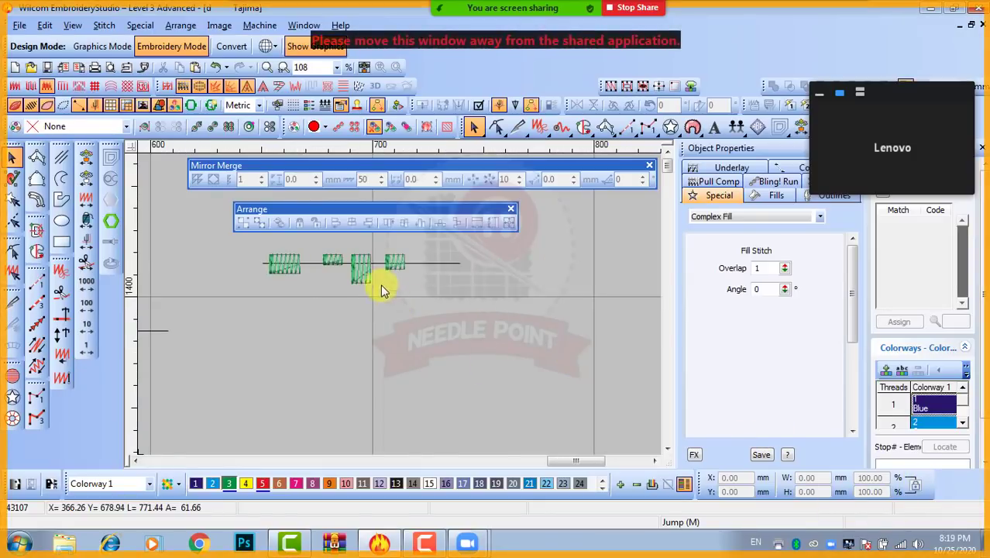
scroll(358, 267, "up", 1)
left_click_drag(266, 333, 238, 338)
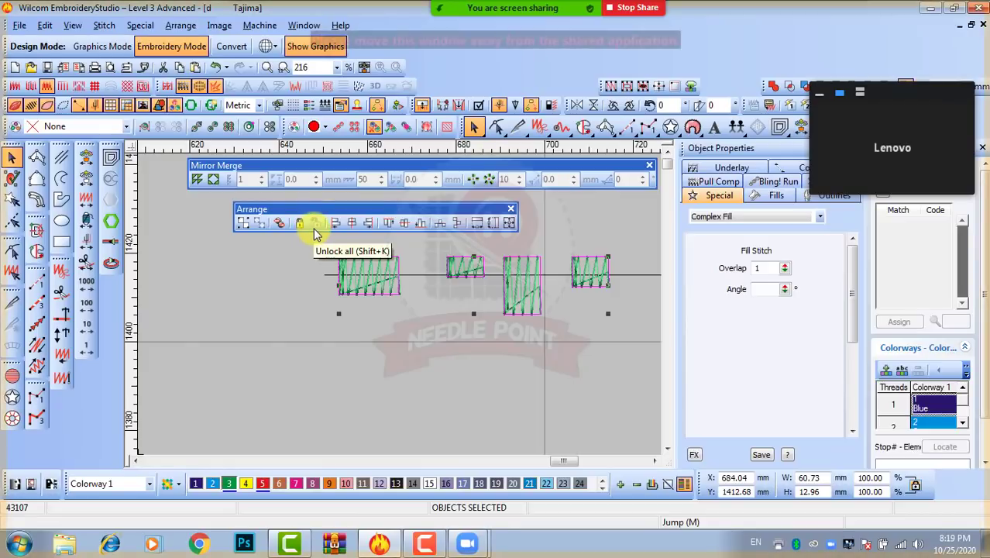
left_click(261, 323)
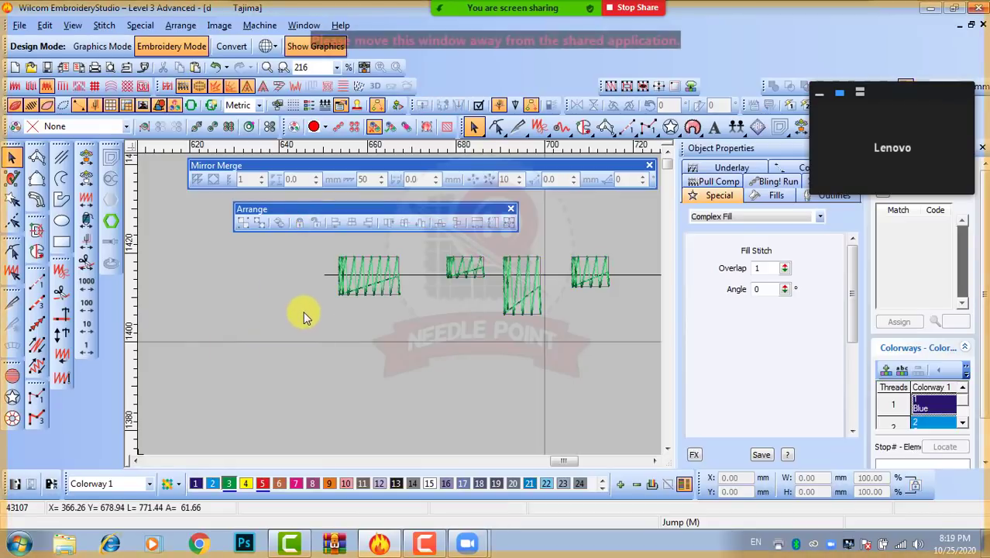
Lock the pink rose bitmap beside the red embroidered rose
scroll(399, 302, "down", 15)
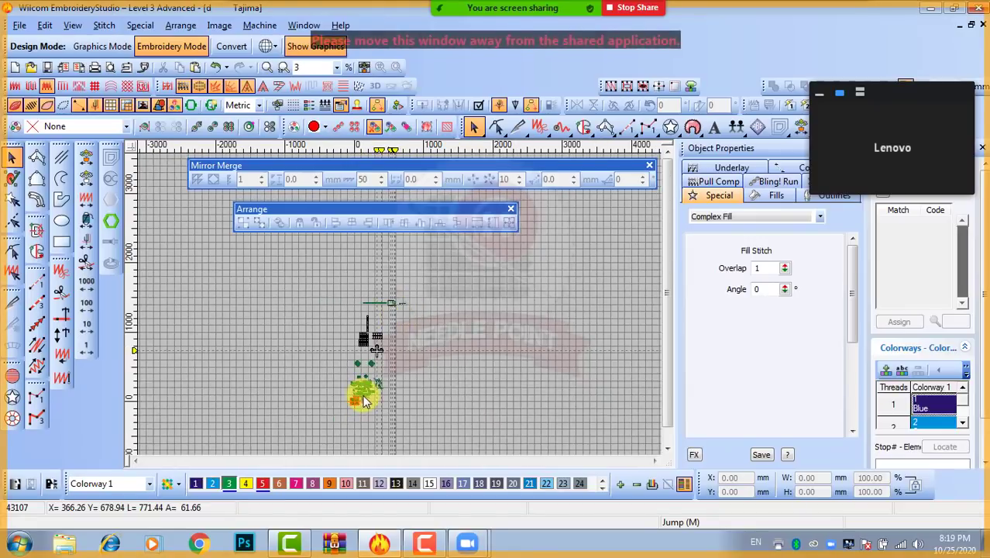
scroll(365, 398, "up", 15)
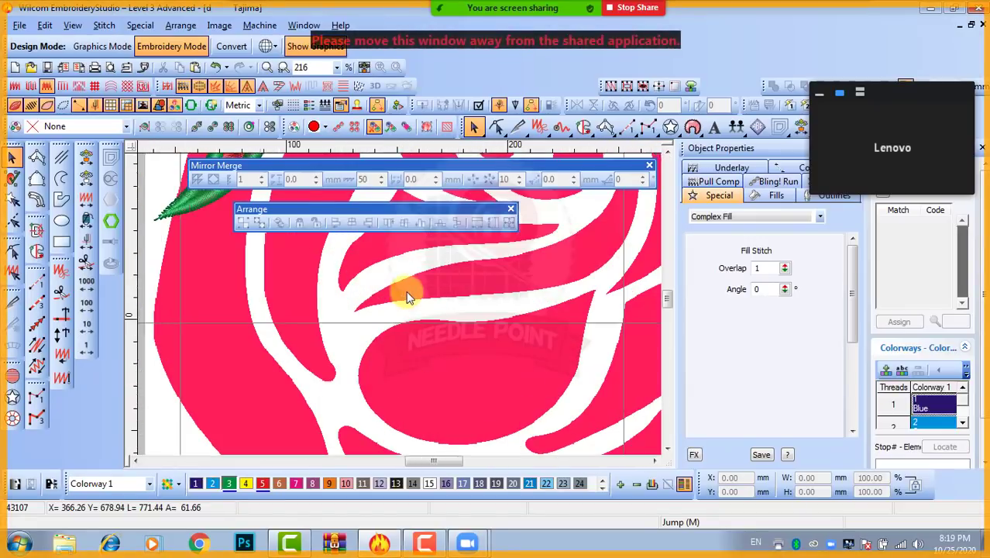
scroll(405, 291, "down", 2)
left_click(415, 285)
left_click_drag(426, 294, 404, 300)
scroll(421, 303, "down", 1)
scroll(392, 318, "up", 1)
scroll(400, 302, "down", 1)
key("Escape")
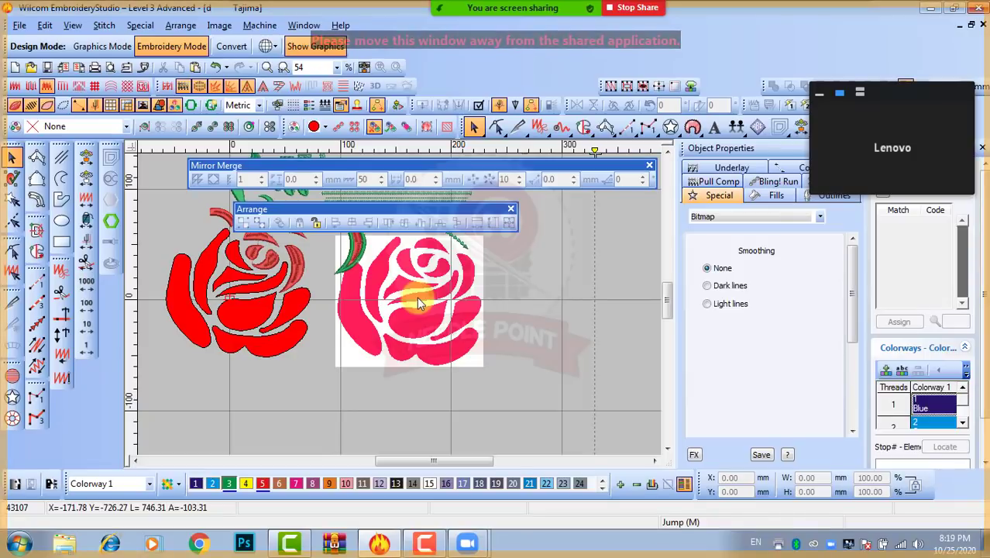
Unlock the rose bitmap and move it slightly up and to the right
left_click(417, 302)
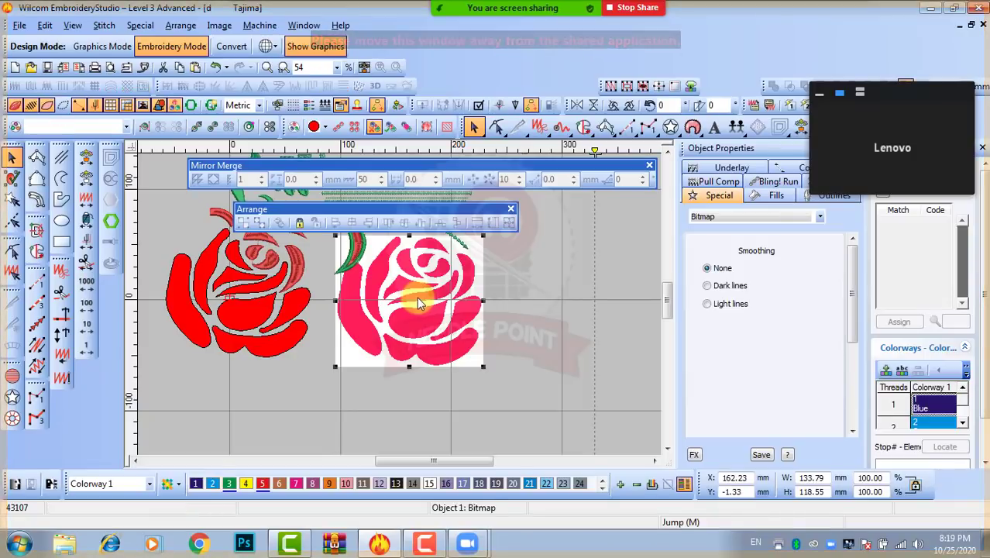
left_click_drag(417, 296, 422, 274)
left_click(532, 271)
Lock the leftmost filled rectangle of the copied row
scroll(532, 269, "down", 4)
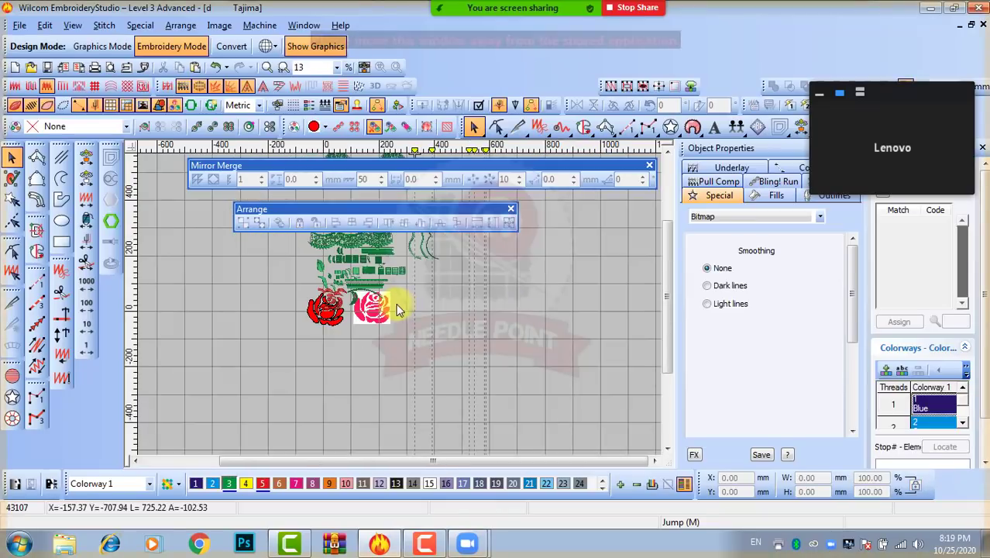
scroll(396, 309, "up", 4)
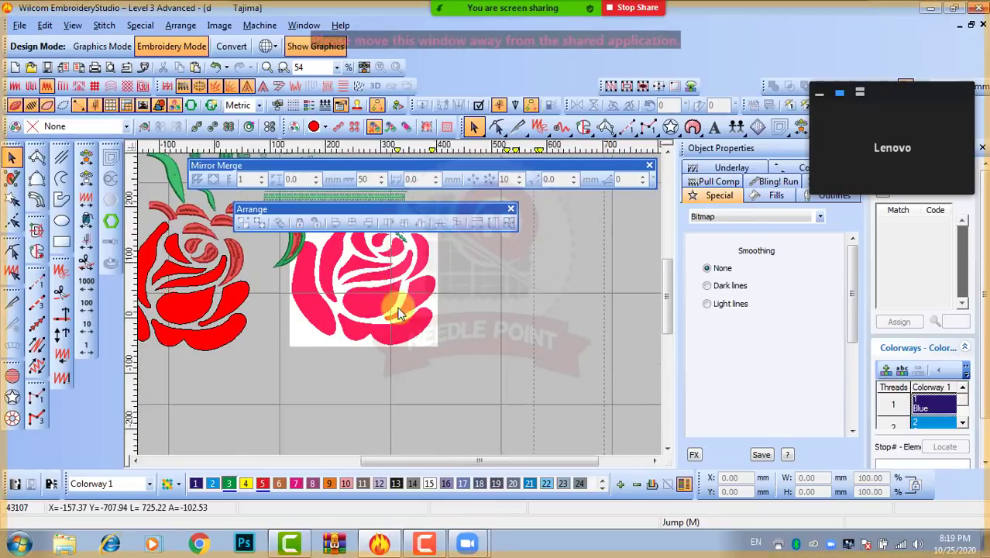
scroll(398, 312, "down", 5)
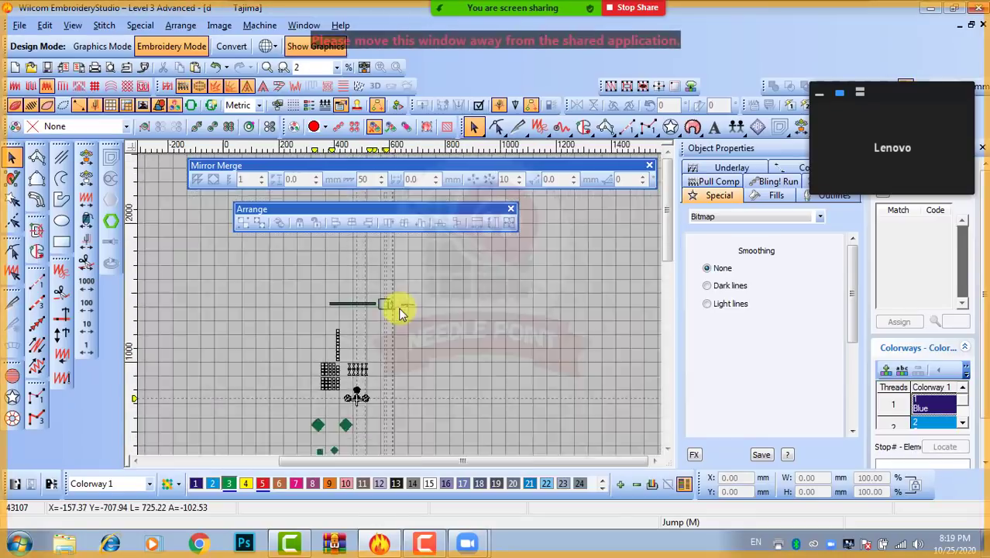
scroll(401, 307, "up", 7)
left_click(405, 288)
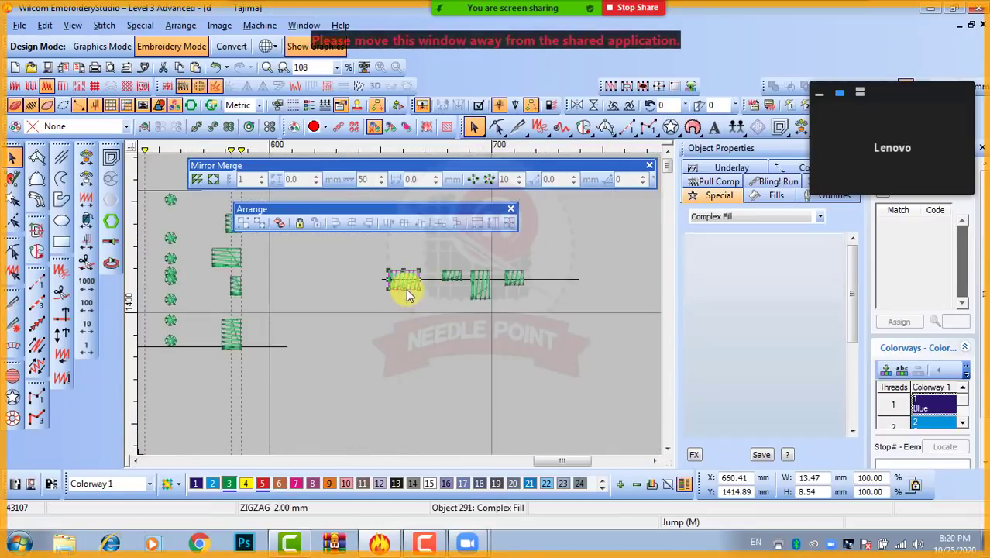
scroll(406, 288, "up", 2)
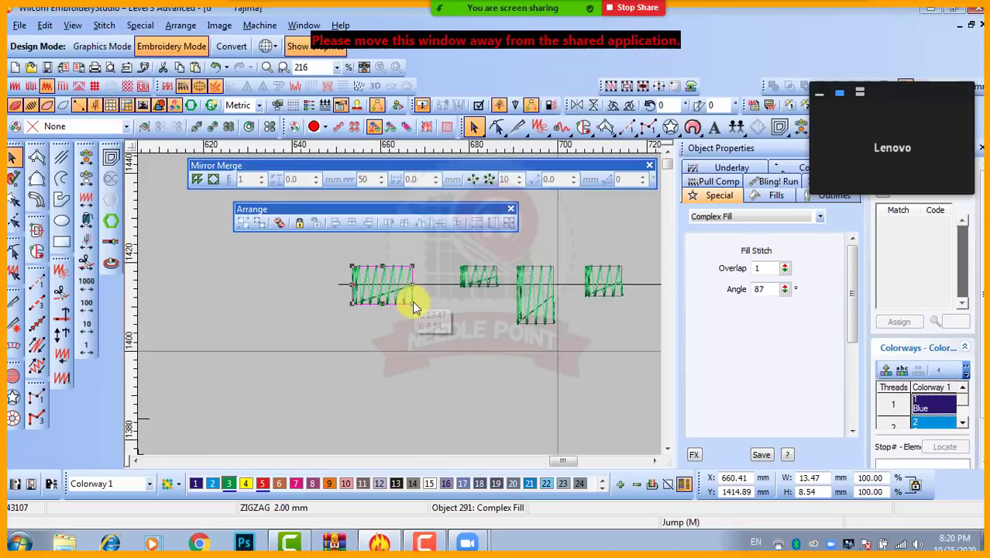
left_click(300, 224)
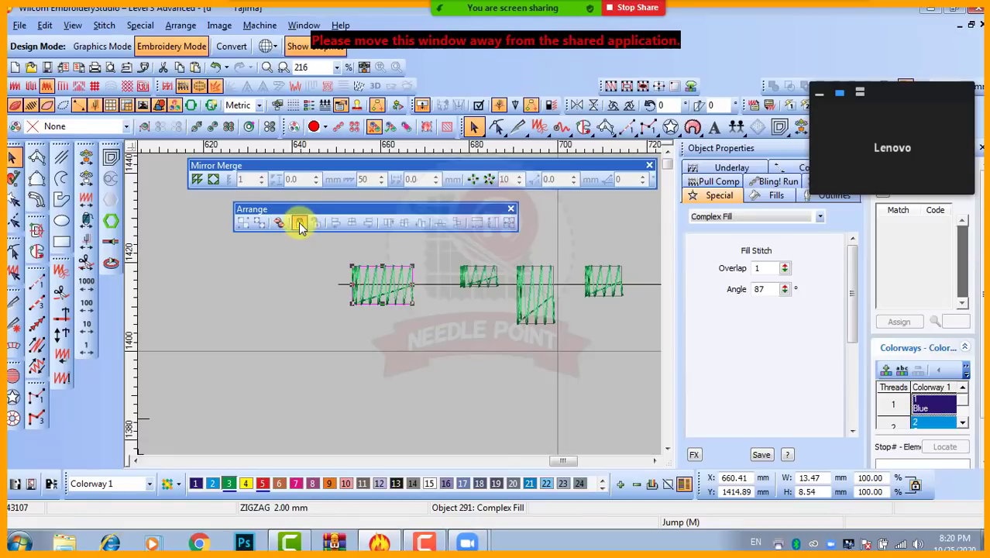
Try to select the locked leftmost rectangle, and check whether the other three rectangles of the row can be selected
left_click(380, 286)
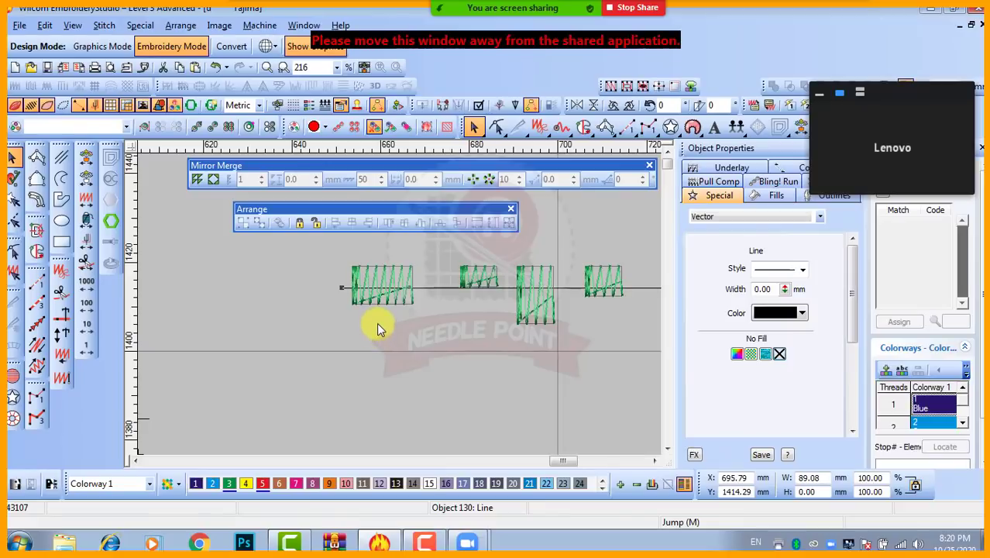
left_click(376, 322)
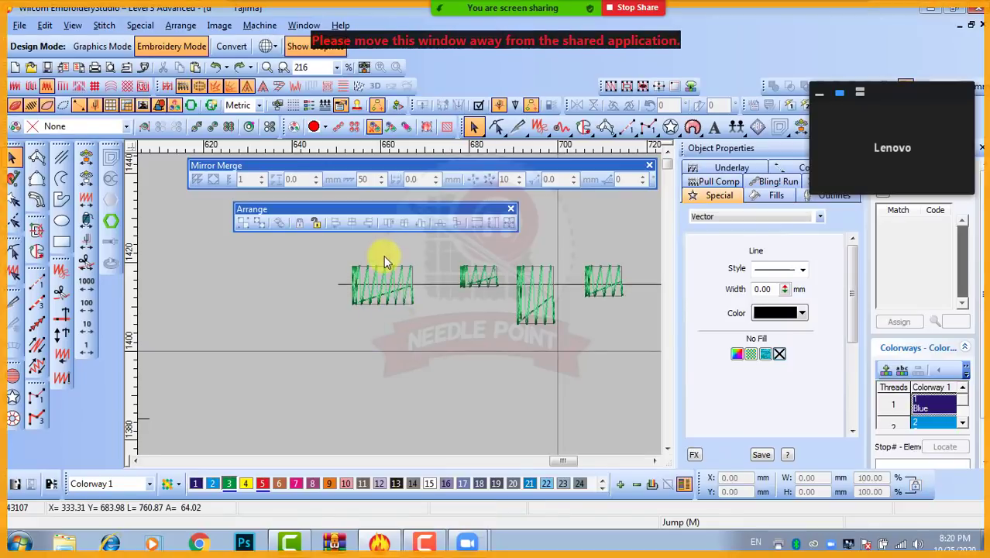
left_click(470, 275)
left_click(538, 273)
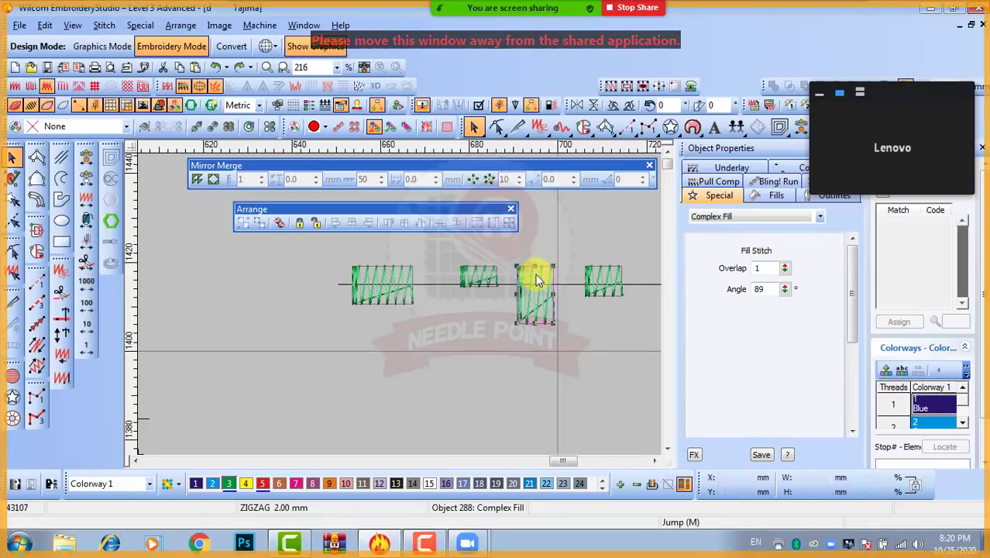
left_click(601, 267)
left_click(526, 364)
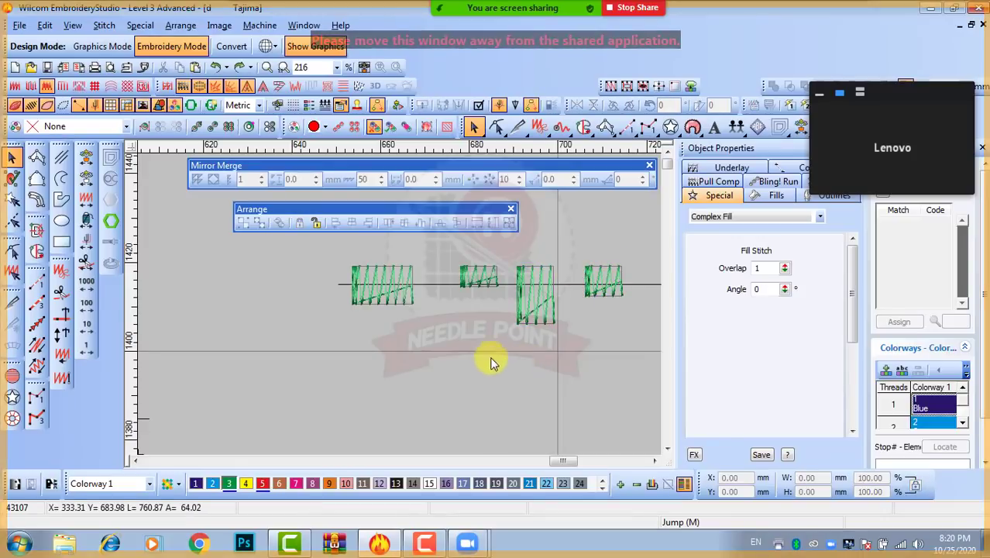
left_click(539, 307)
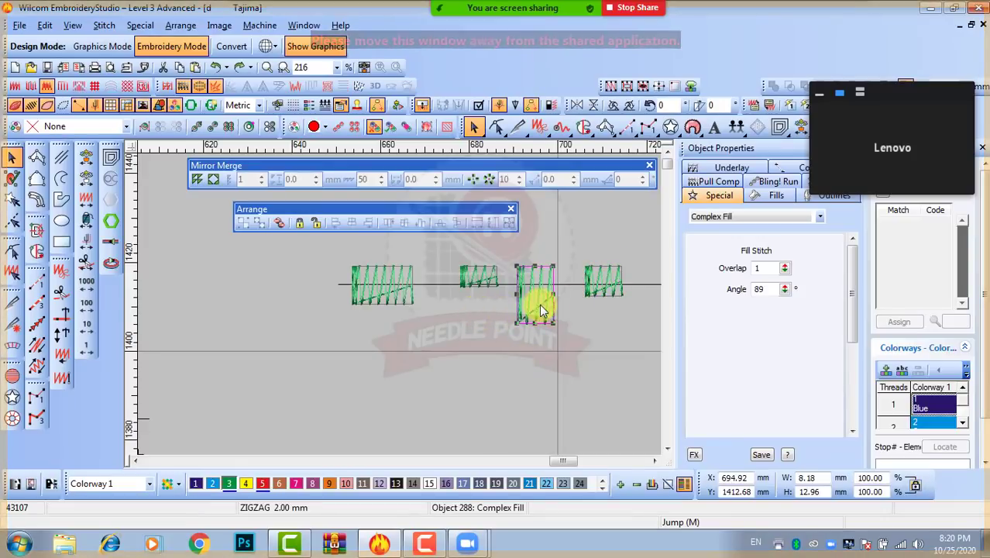
key("Escape")
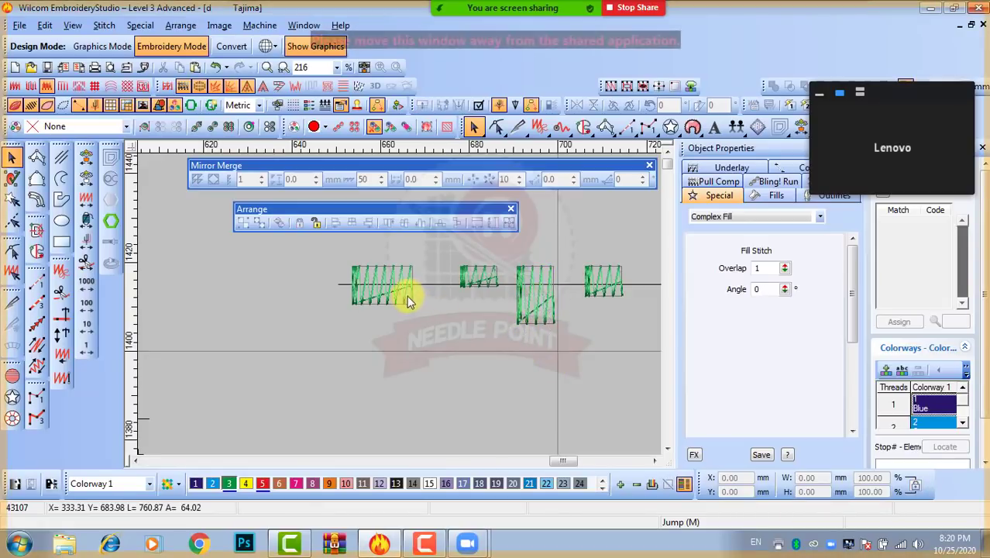
Check that the second rectangle of the row and the pink rose bitmap can still be selected, and clear the selection
left_click(481, 276)
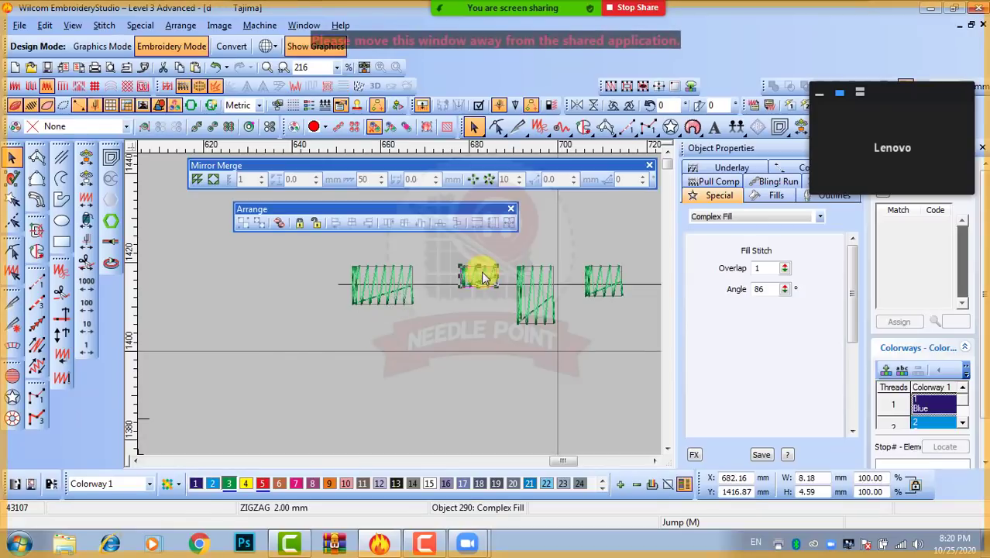
left_click(498, 341)
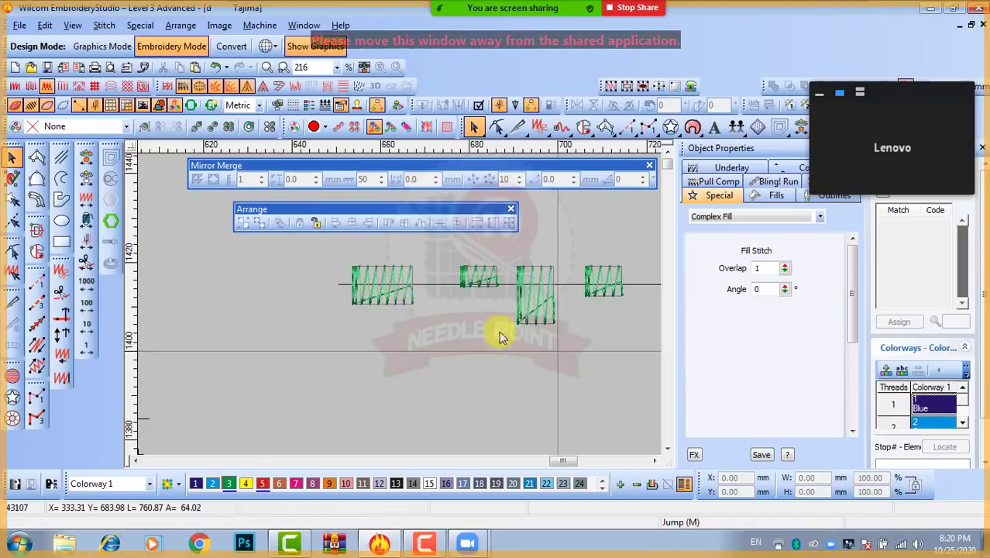
scroll(476, 348, "down", 1)
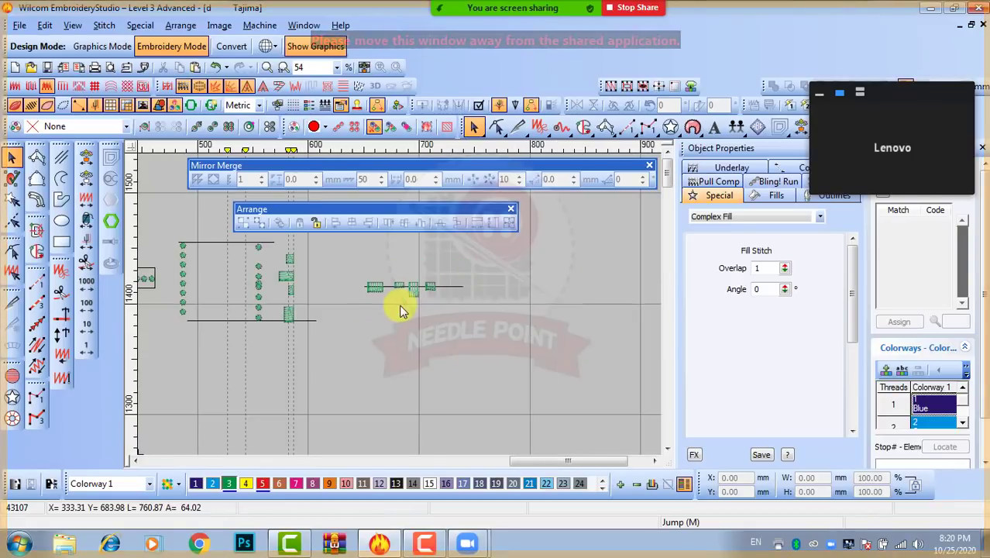
scroll(398, 301, "up", 1)
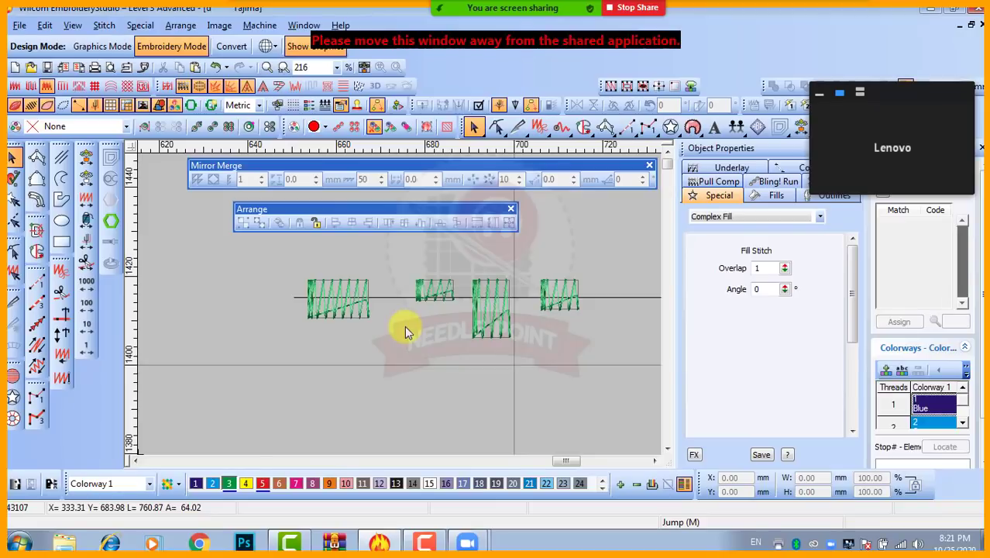
scroll(400, 329, "down", 4)
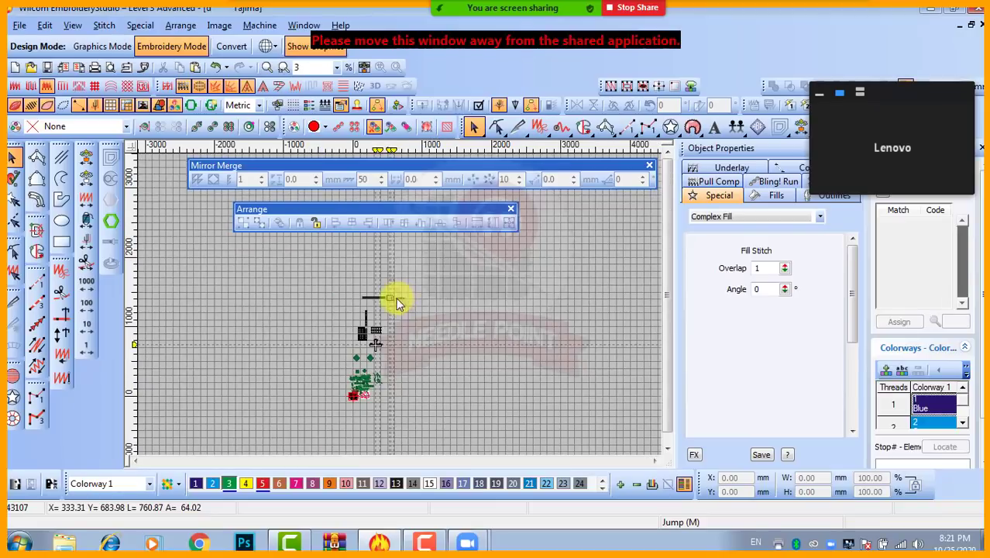
scroll(400, 309, "up", 2)
left_click(394, 309)
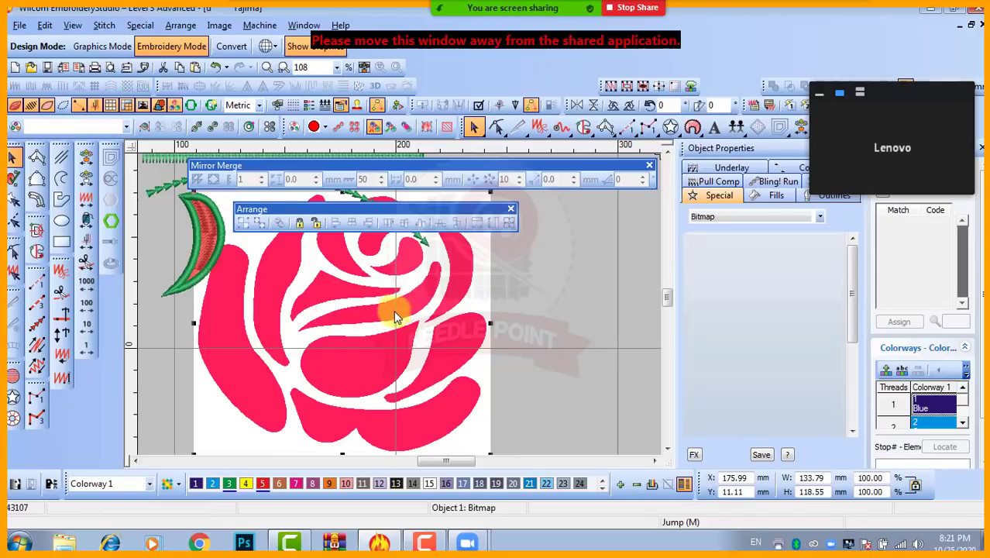
key("Escape")
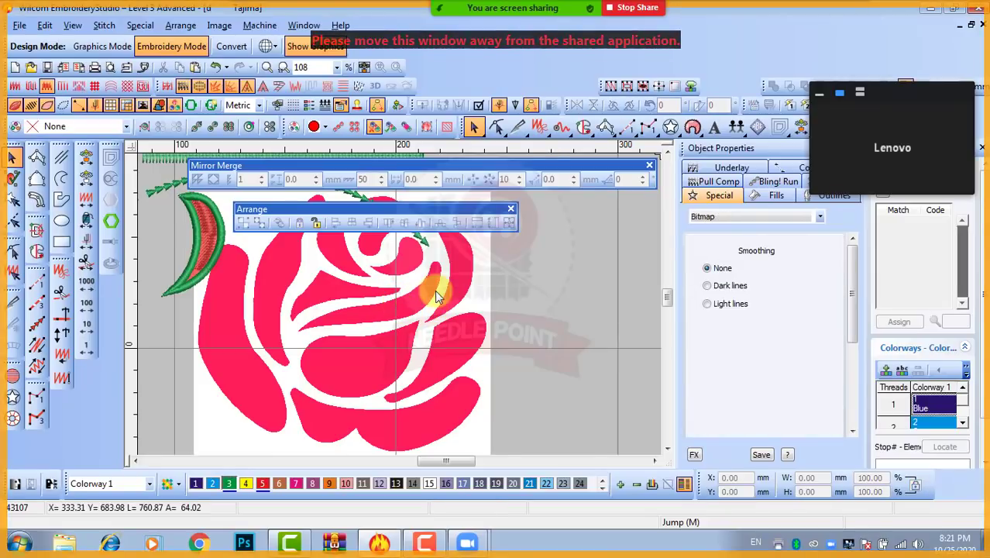
Unlock all locked objects and select the leftmost filled rectangle of the row to test it
scroll(434, 290, "down", 2)
scroll(384, 315, "down", 2)
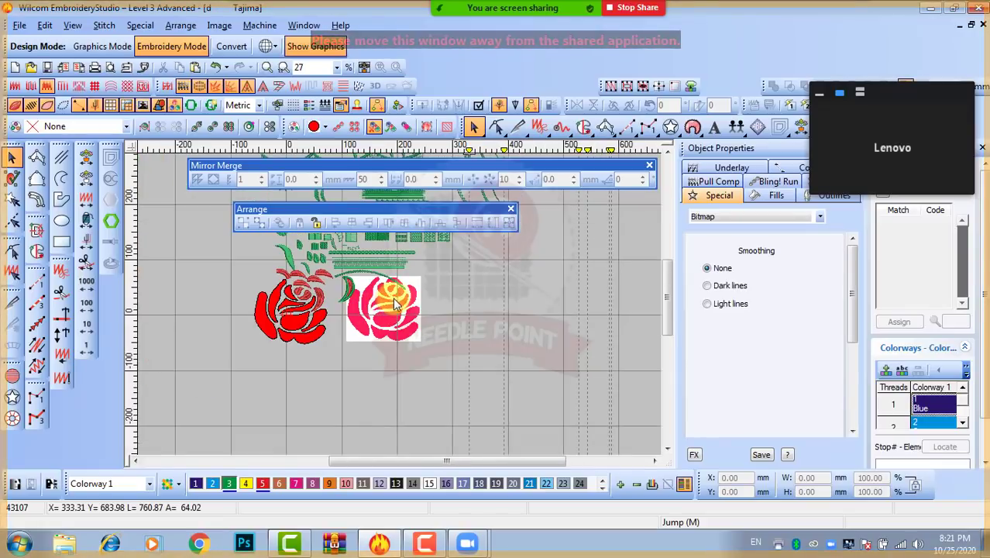
scroll(399, 316, "up", 2)
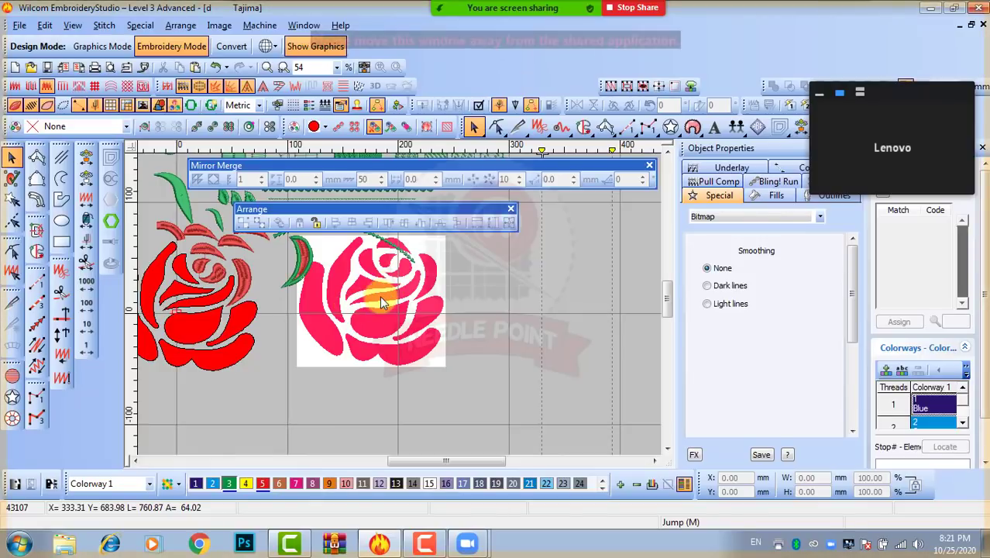
scroll(400, 309, "down", 2)
scroll(400, 309, "down", 3)
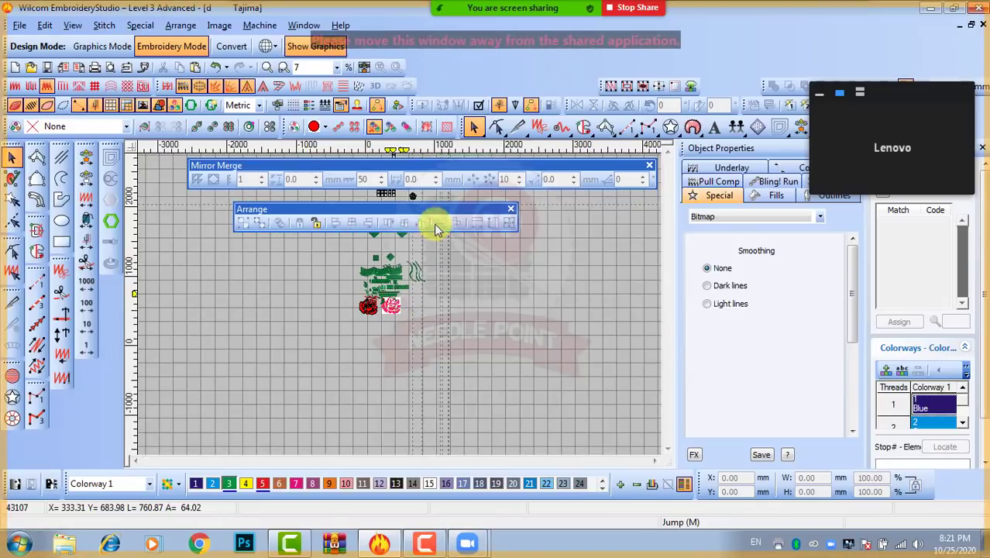
scroll(393, 302, "up", 6)
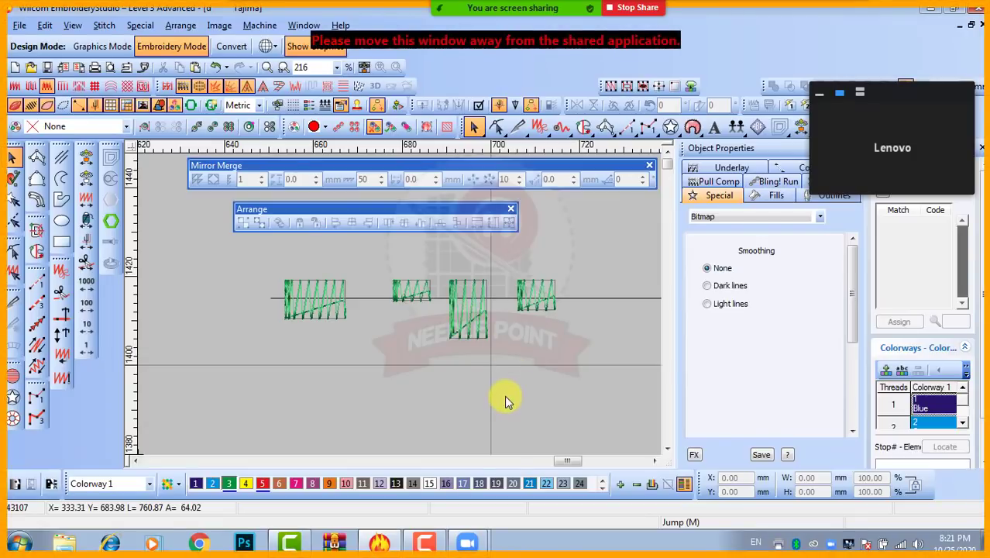
left_click(463, 308)
left_click(324, 301)
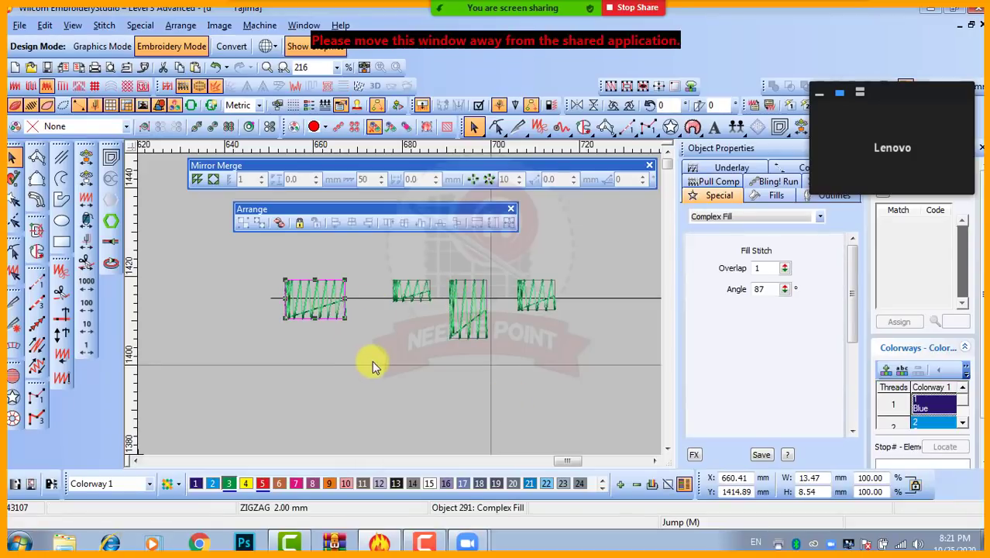
Move the pink rose bitmap slightly to the right and down, undo the move, and clear the selection
scroll(372, 356, "down", 10)
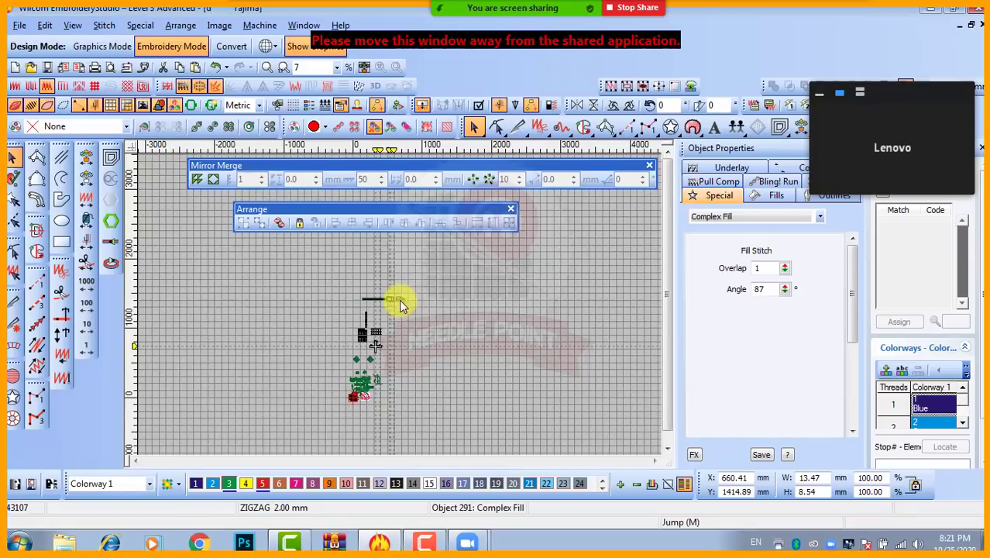
scroll(363, 396, "up", 5)
scroll(400, 292, "down", 2)
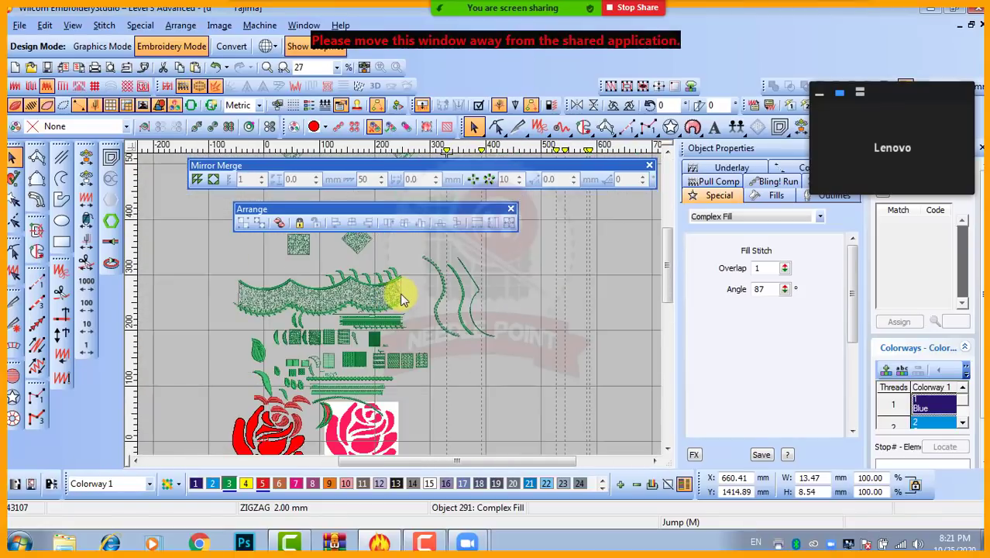
scroll(399, 300, "up", 1)
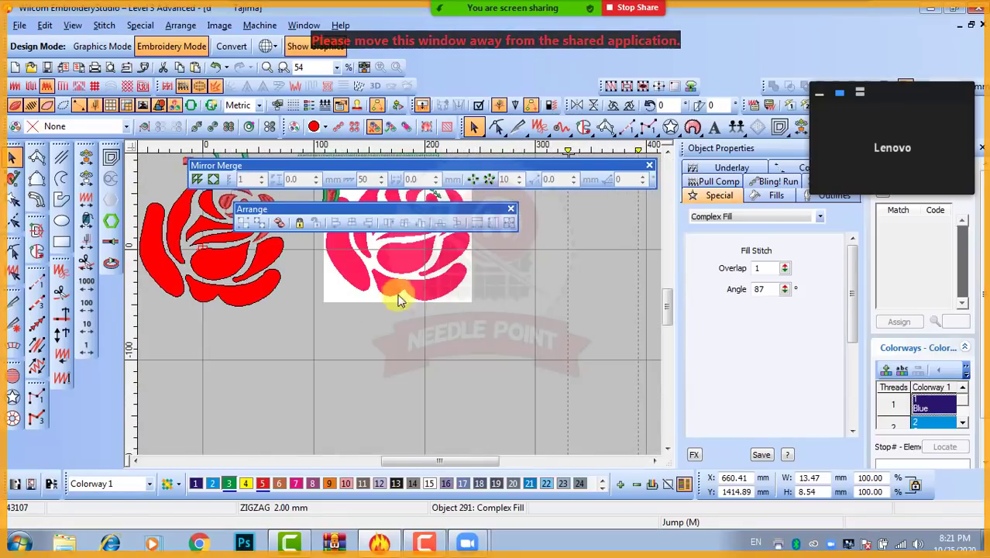
left_click(387, 266)
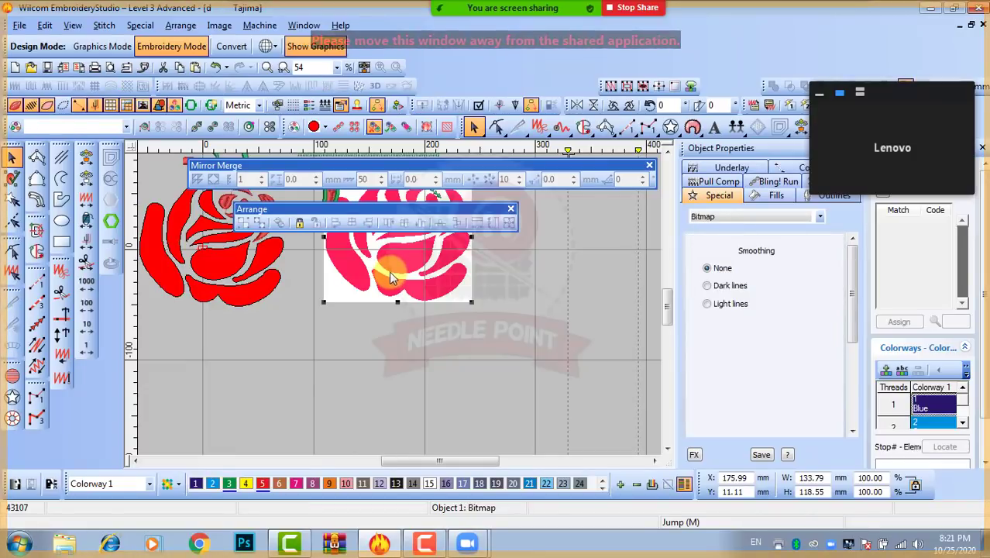
left_click_drag(390, 273, 394, 274)
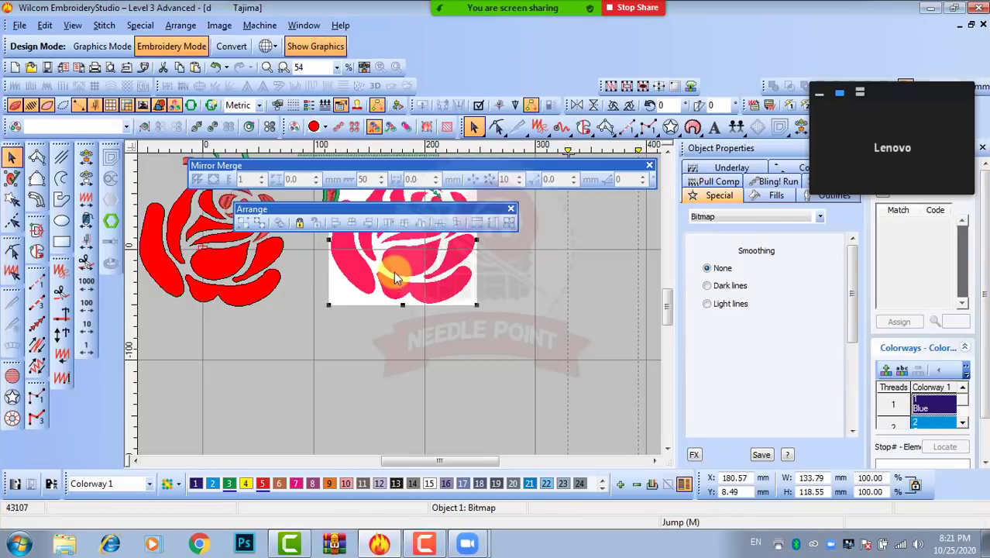
key("ctrl+z")
left_click(412, 351)
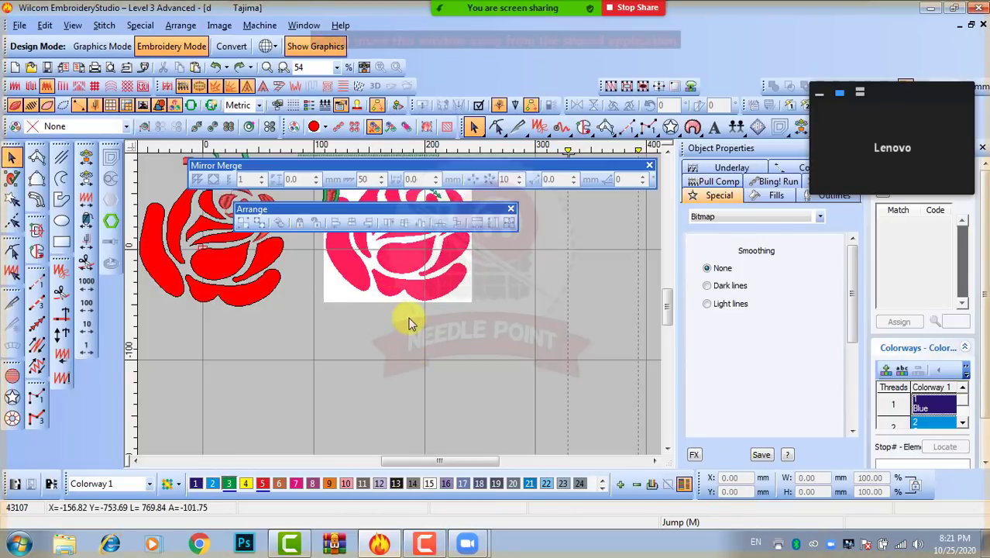
Compare the red embroidered rose with the pink rose bitmap beside it, and select the bitmap
scroll(410, 323, "down", 1)
scroll(401, 323, "down", 1)
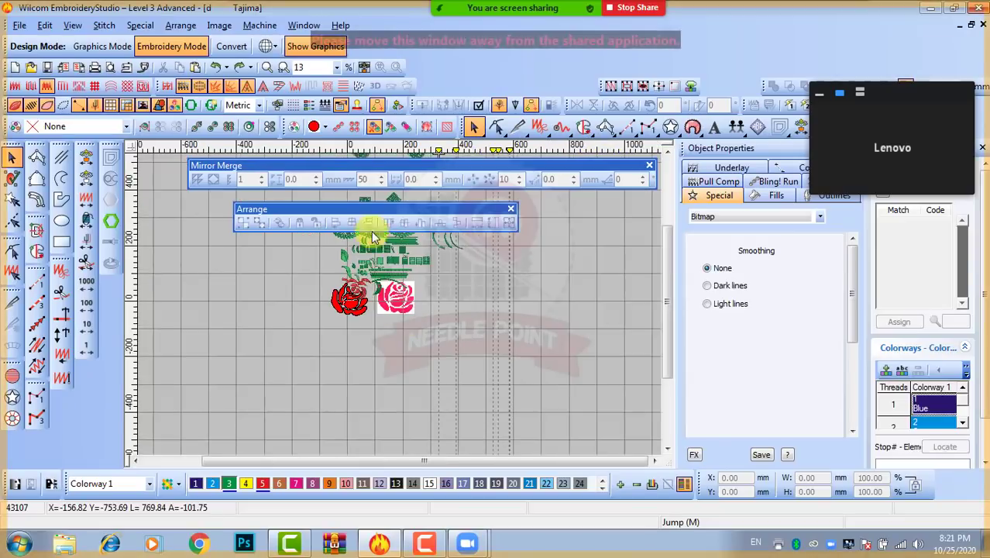
scroll(387, 309, "up", 1)
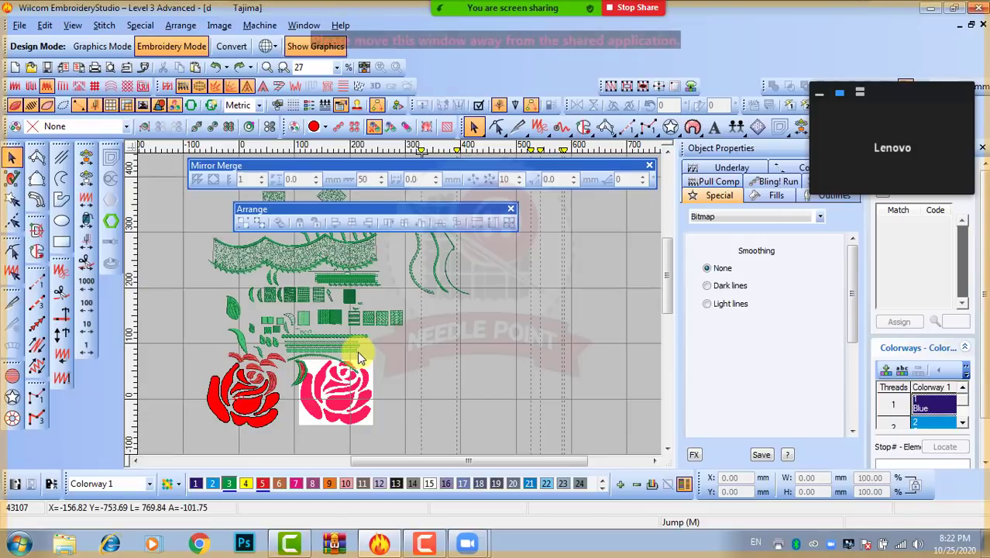
scroll(325, 411, "up", 4)
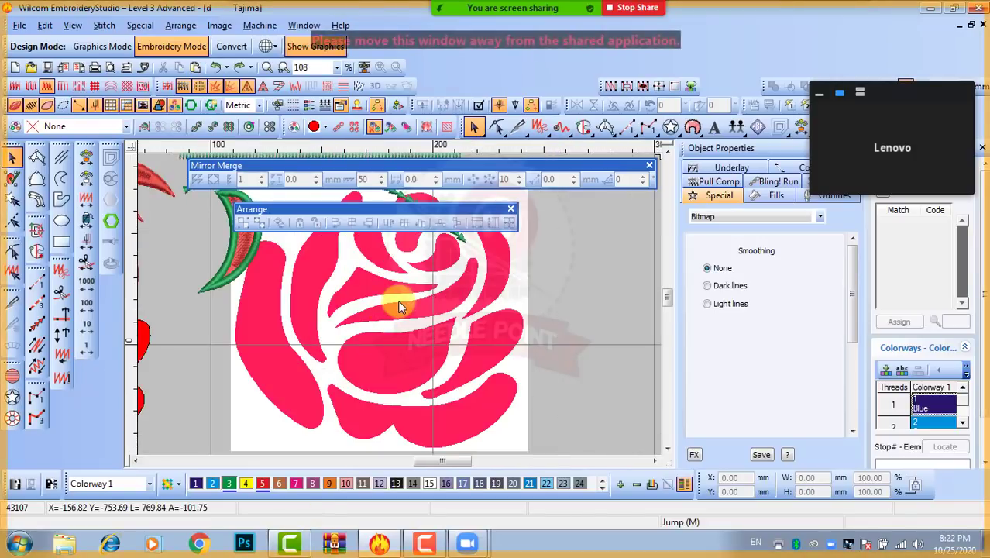
scroll(385, 326, "down", 2)
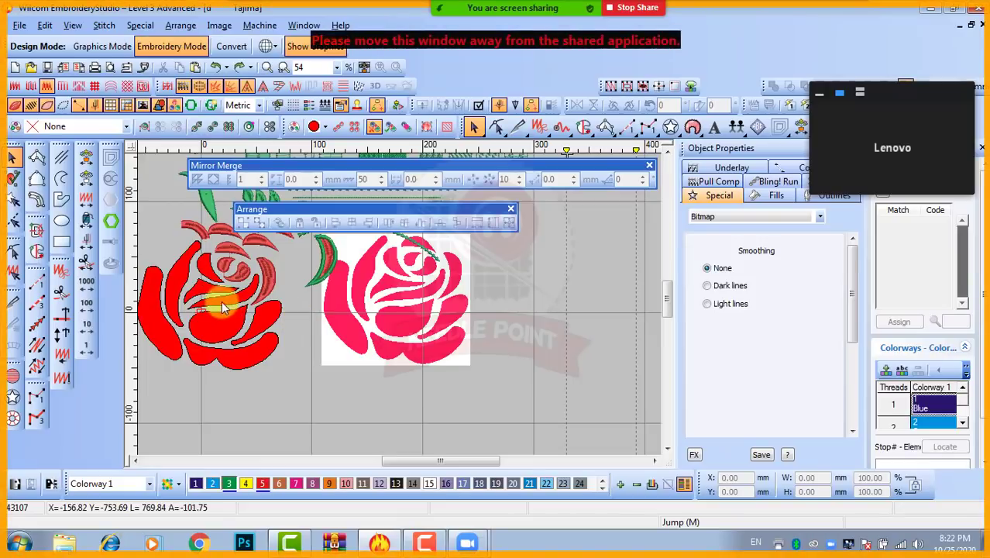
scroll(240, 267, "up", 1)
scroll(393, 298, "down", 1)
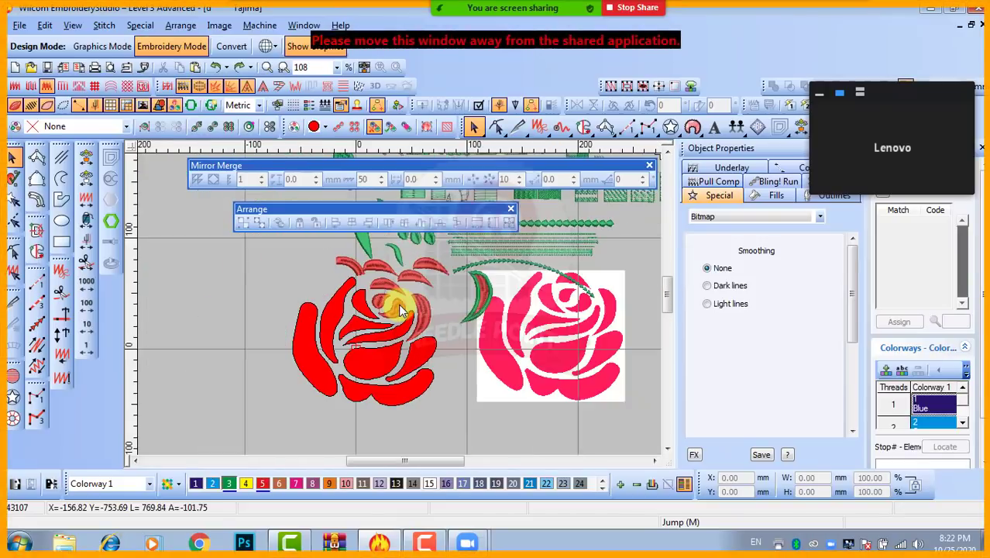
left_click(601, 341)
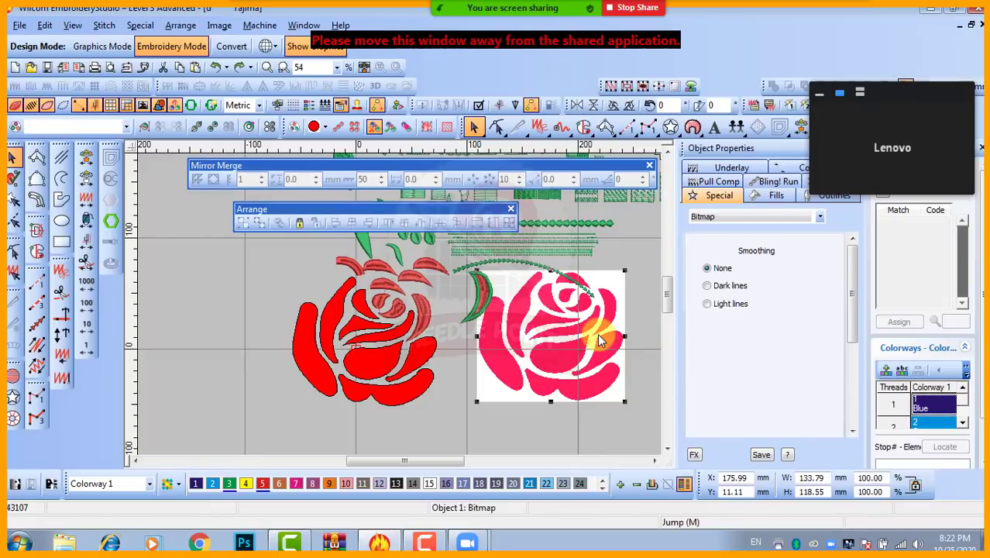
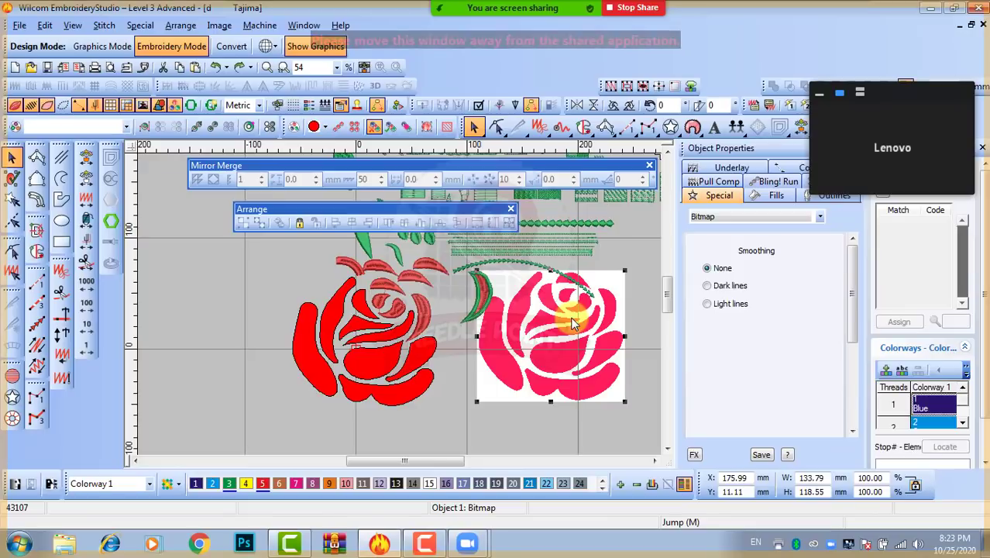
scroll(613, 250, "down", 2)
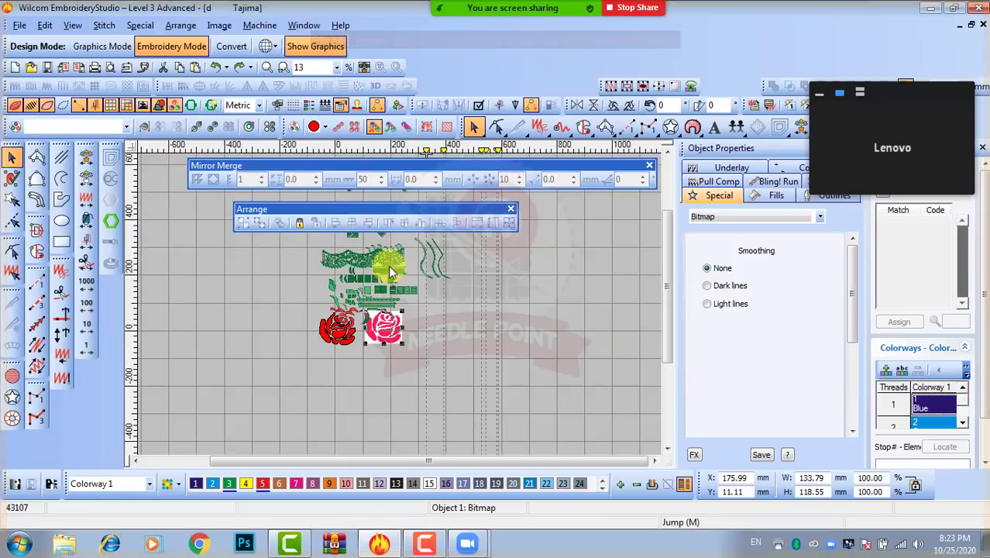
scroll(393, 287, "down", 1)
scroll(415, 268, "up", 3)
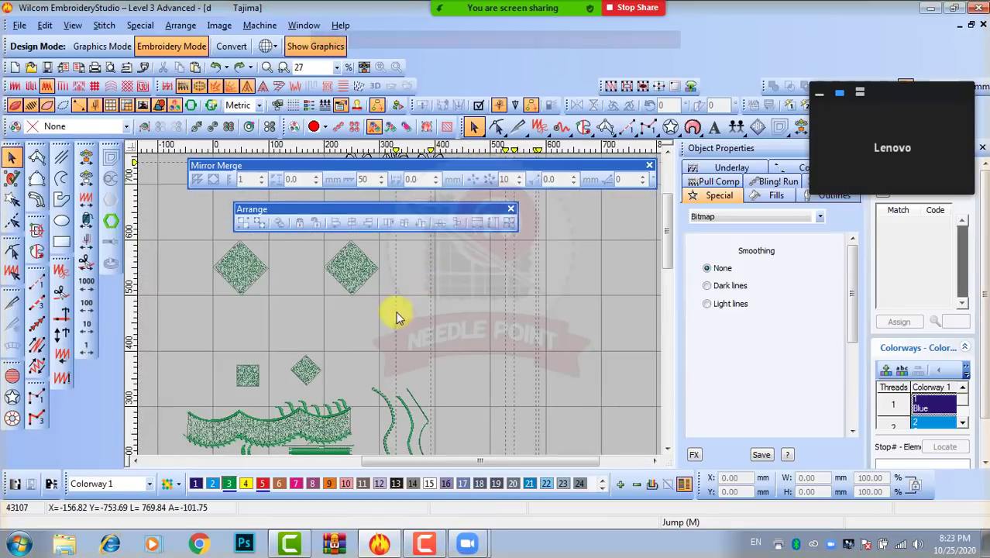
scroll(397, 314, "down", 2)
scroll(393, 258, "up", 3)
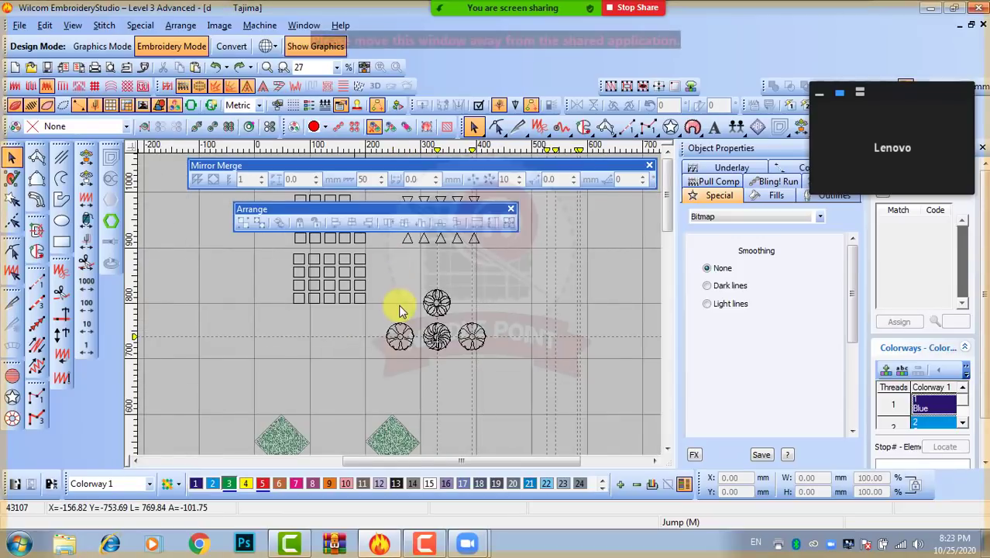
scroll(399, 294, "down", 2)
scroll(404, 289, "up", 2)
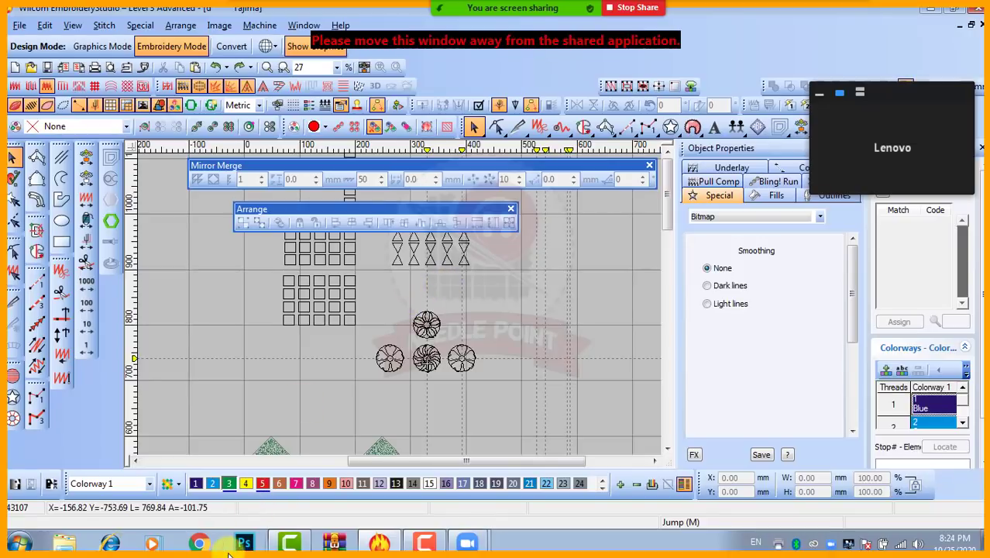
Switch to Windows Explorer, browse to E:\emb\2020, open the last client folder there, and select the 211020-s design file
left_click(72, 546)
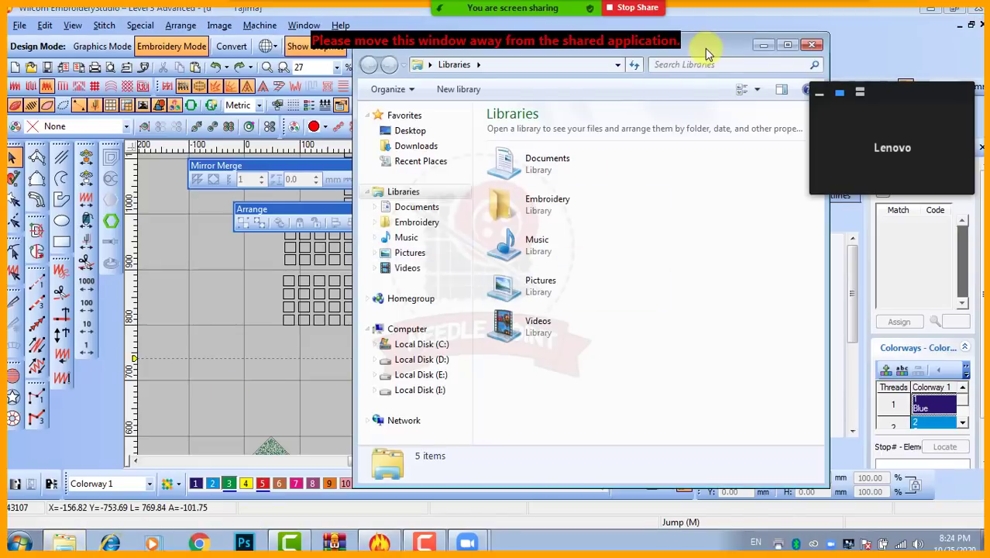
left_click(787, 44)
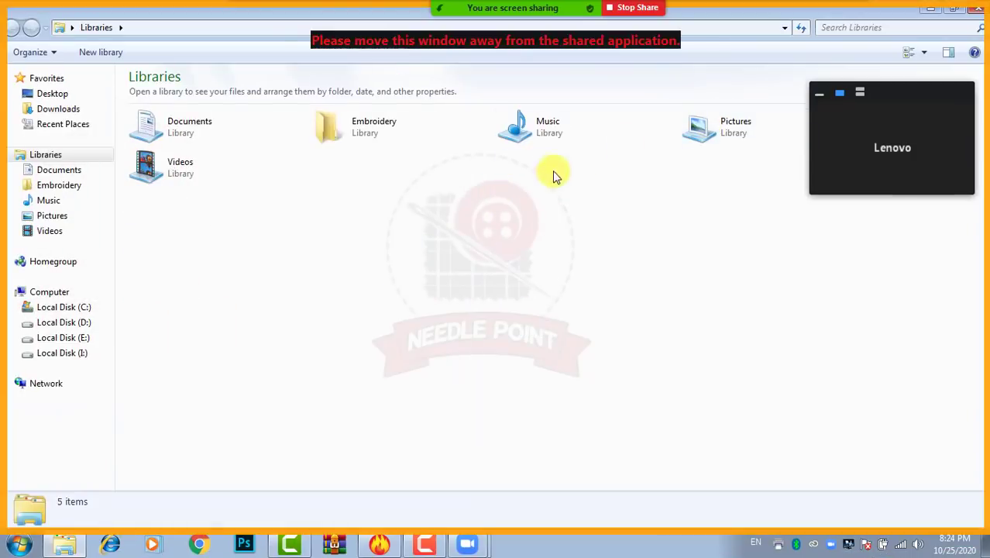
left_click(65, 340)
double_click(173, 261)
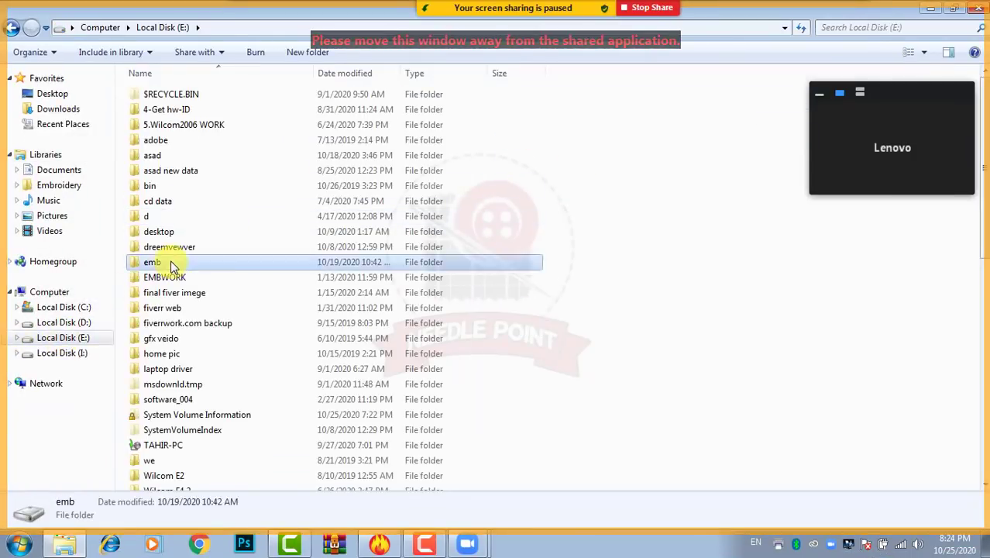
double_click(161, 169)
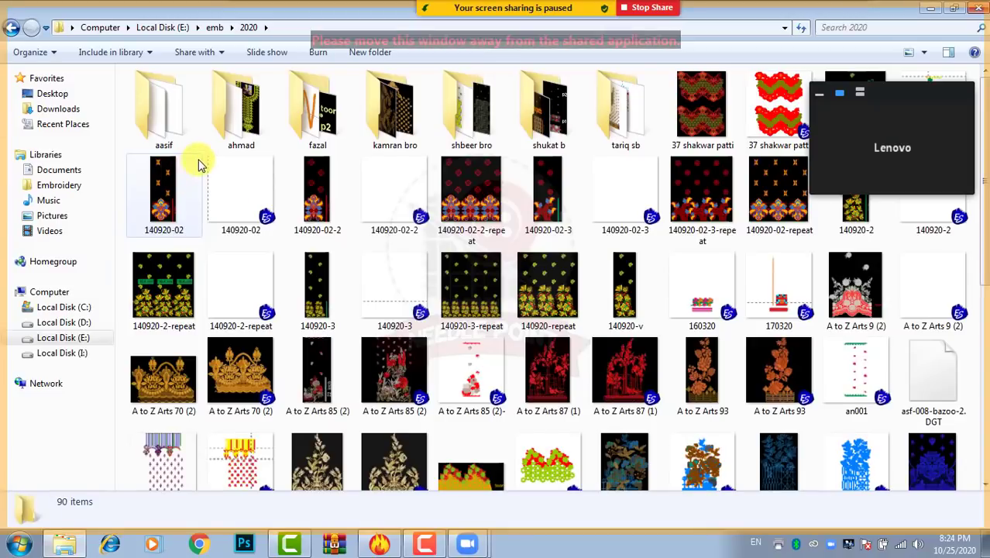
double_click(629, 148)
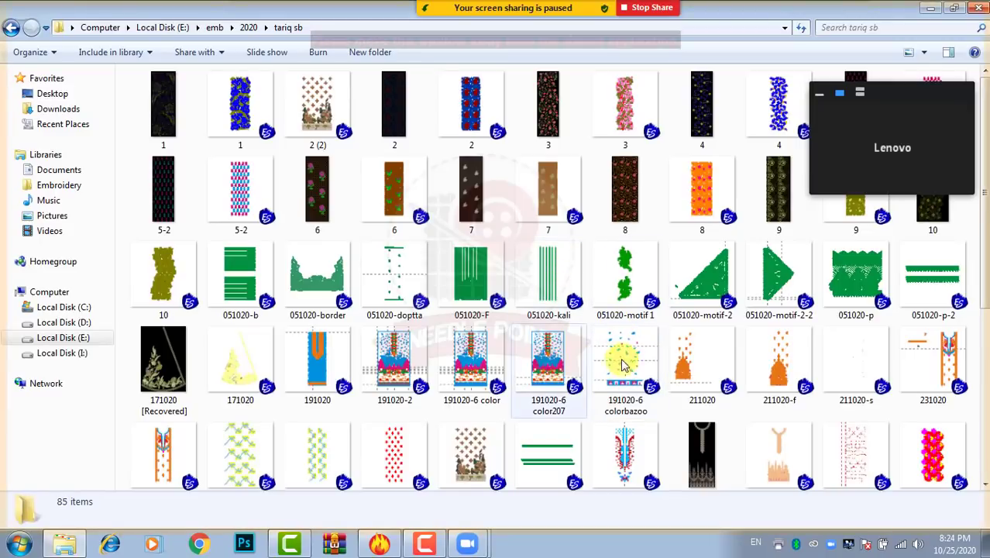
left_click(830, 371)
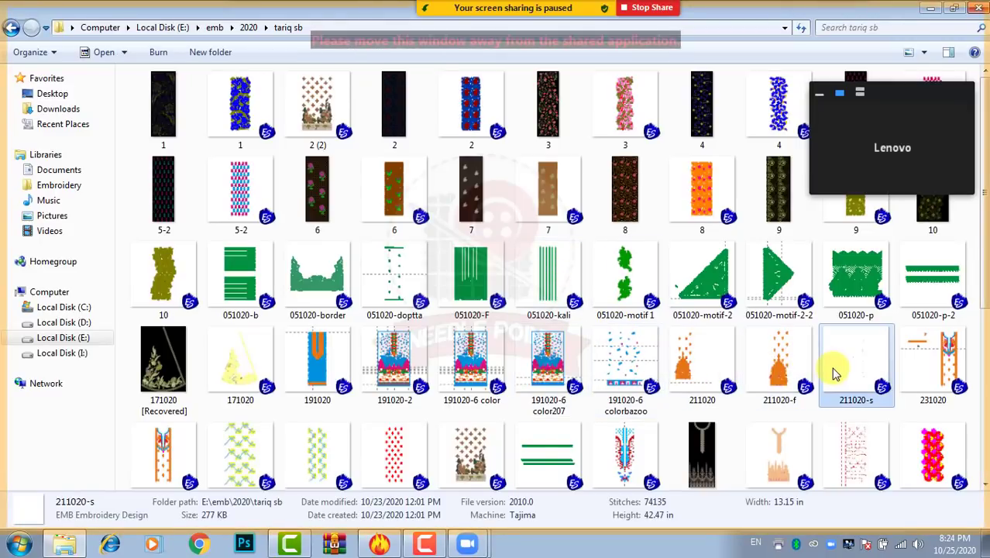
Open the Design3 embroidery file from the folder and inspect the stitched neckline panel up close
scroll(831, 373, "down", 3)
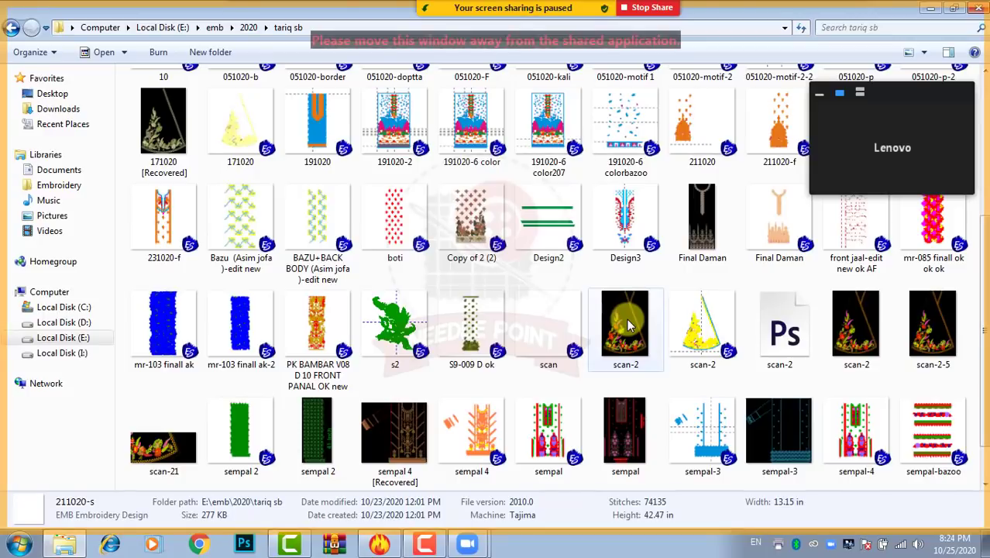
double_click(616, 222)
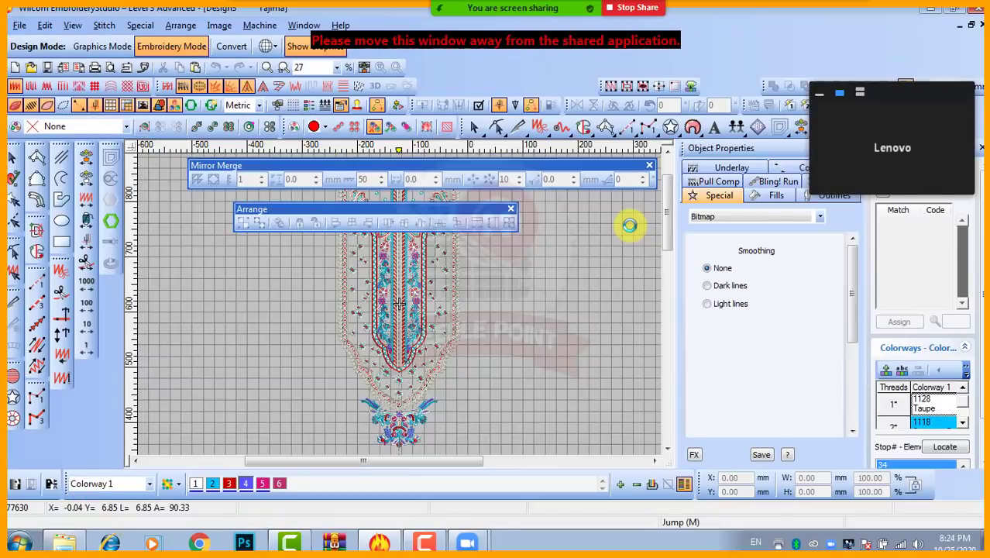
scroll(395, 310, "up", 5)
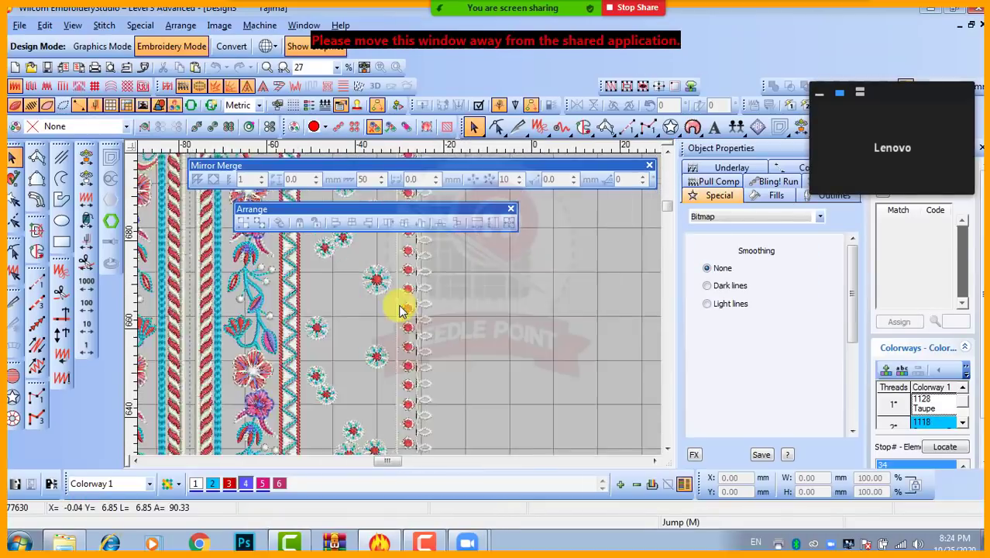
scroll(425, 288, "down", 4)
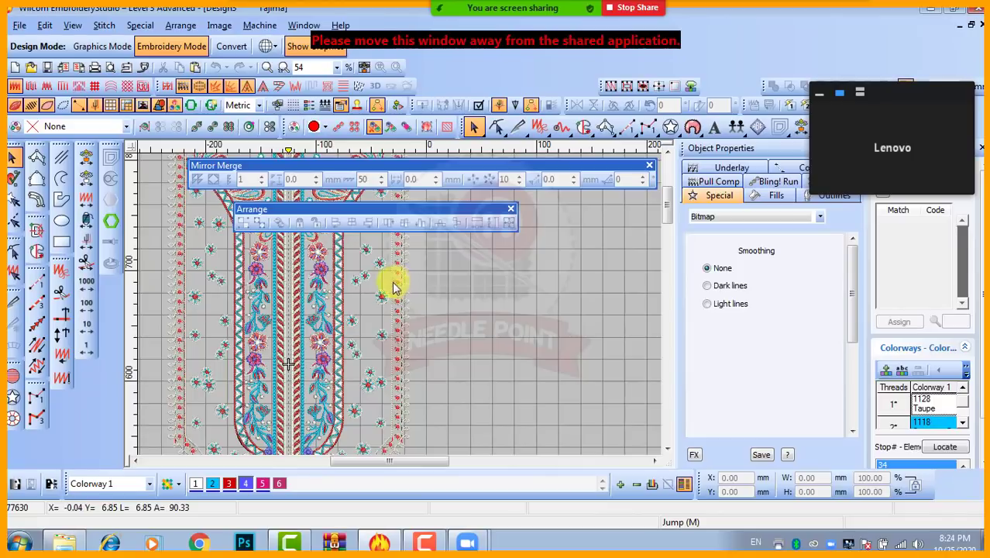
Dock the floating Mirror Merge and Arrange toolbars among the toolbars above the design
scroll(433, 236, "down", 2)
left_click_drag(472, 166, 541, 63)
left_click_drag(402, 201, 497, 93)
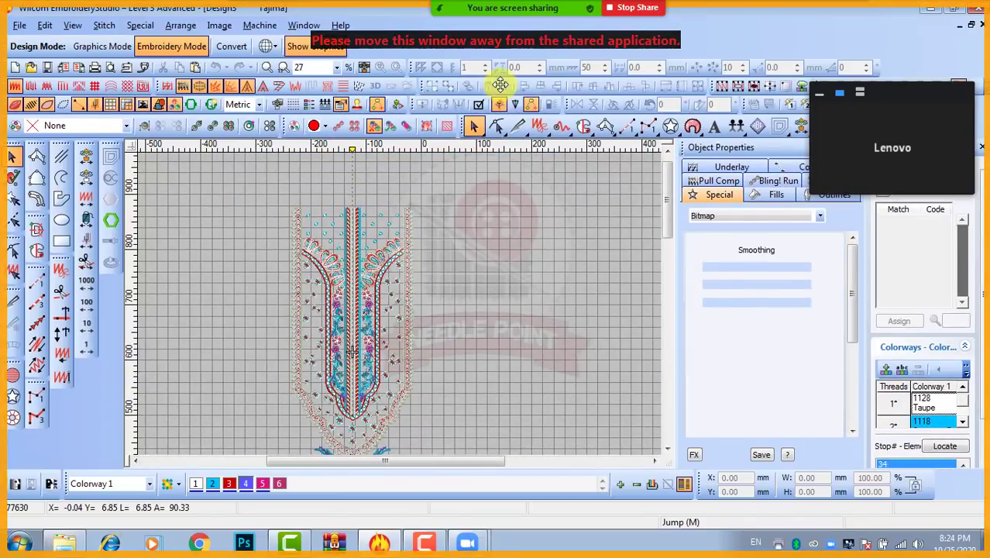
Examine the stitched outer border with its red circles and white loops, from the straight side to the curved corner
scroll(402, 309, "up", 4)
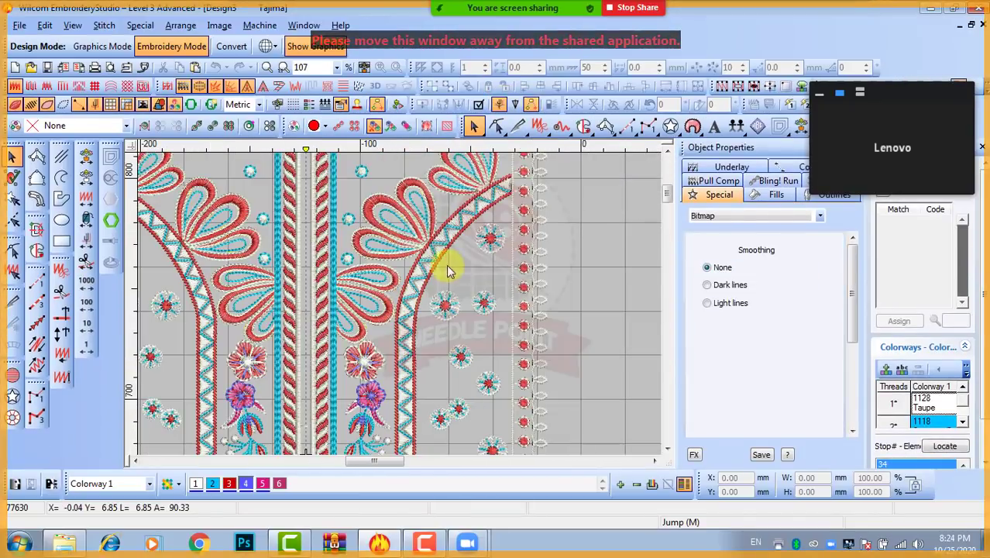
scroll(442, 214, "down", 5)
scroll(400, 303, "up", 3)
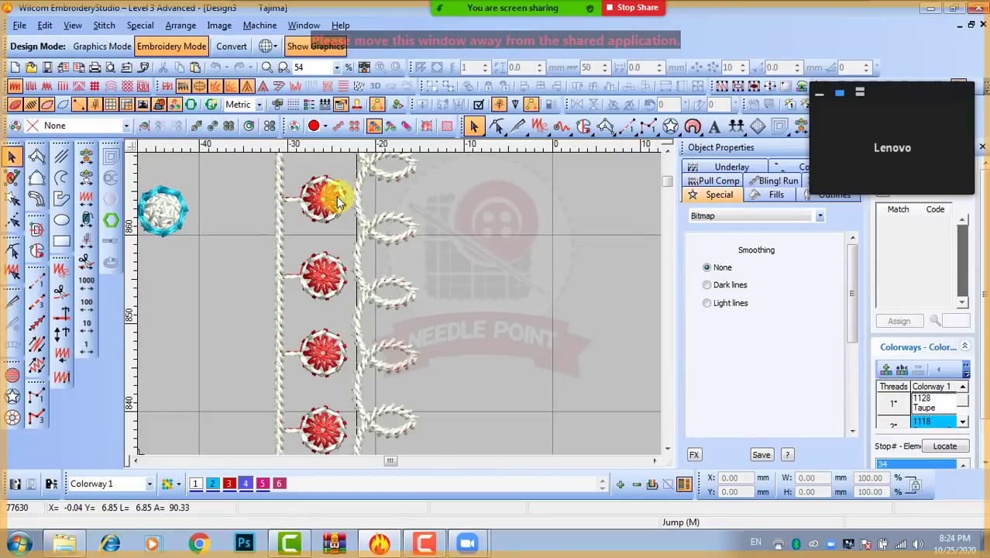
scroll(381, 304, "up", 2)
scroll(381, 303, "down", 2)
scroll(381, 303, "down", 6)
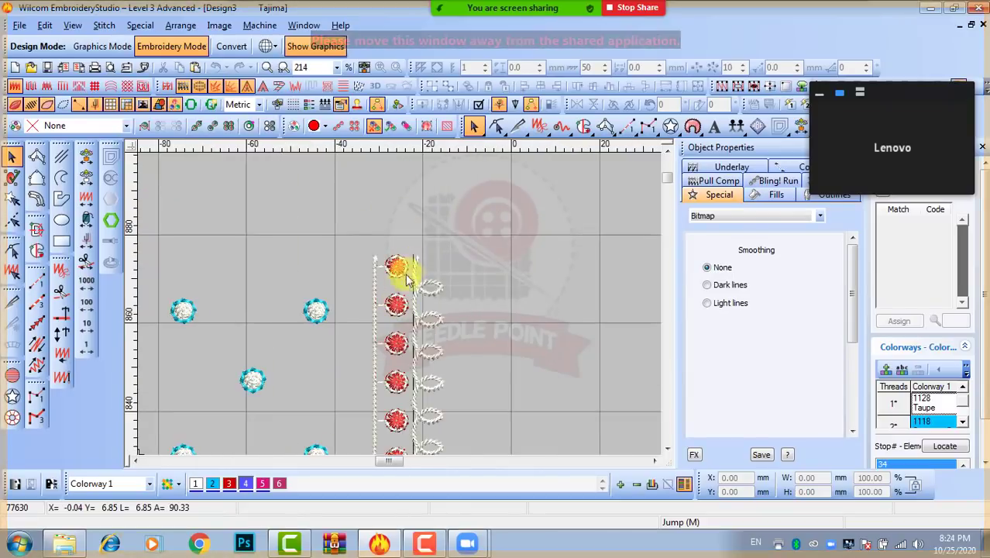
scroll(397, 309, "up", 4)
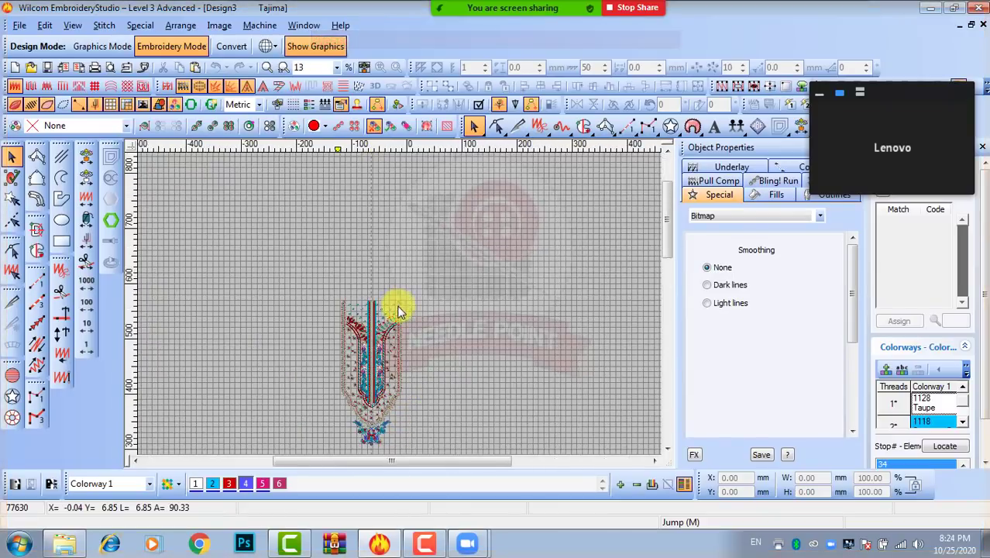
scroll(397, 309, "up", 6)
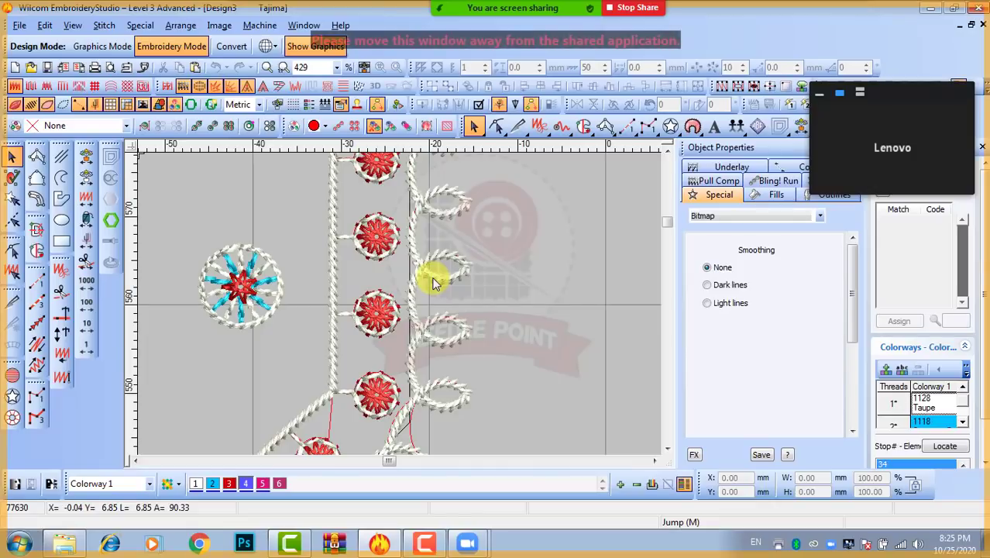
scroll(433, 283, "down", 4)
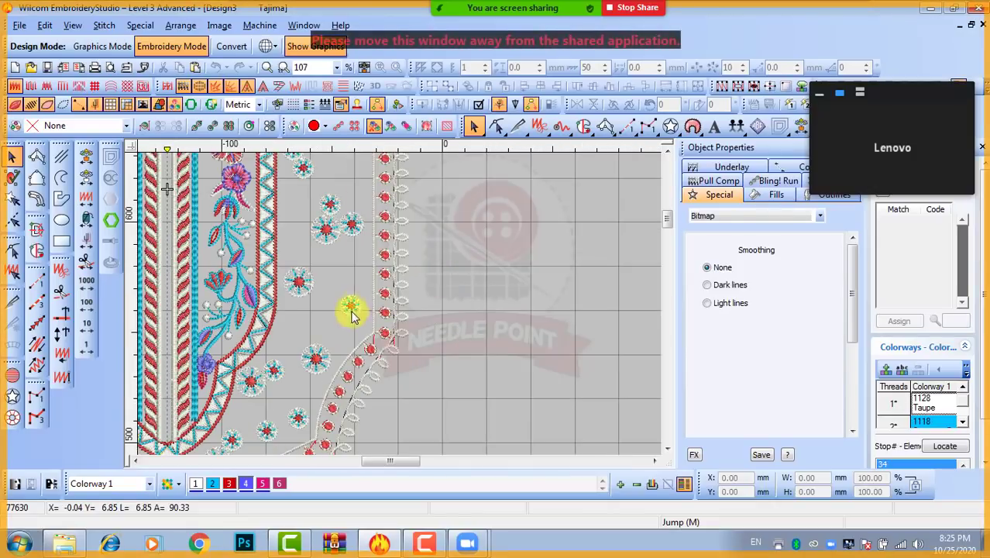
scroll(371, 293, "up", 4)
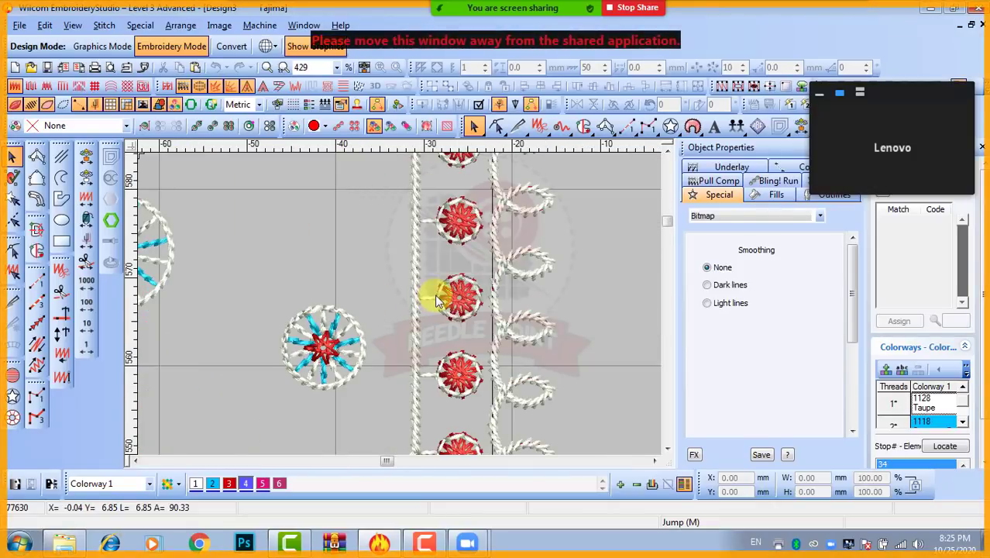
scroll(446, 298, "down", 10)
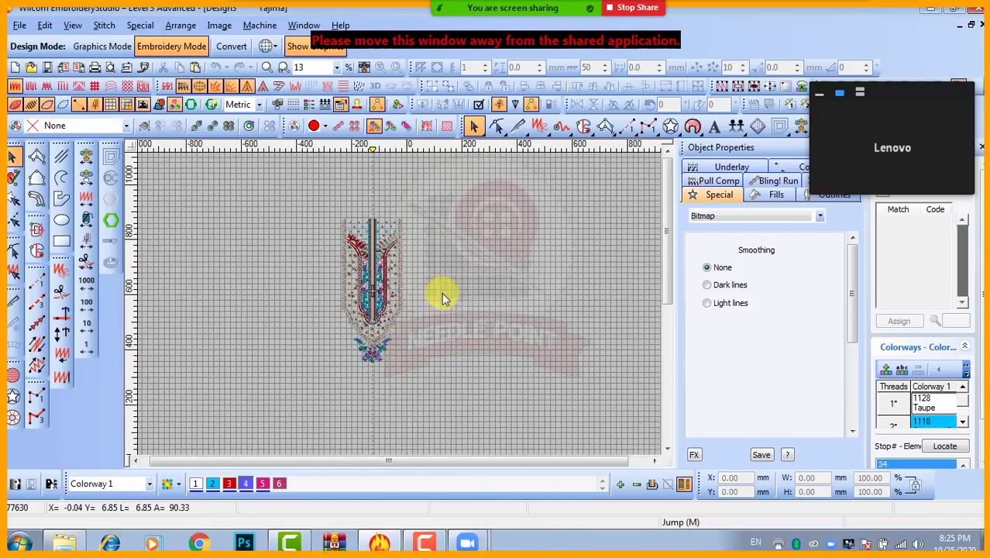
Select all unlocked objects and move the embroidered panel about 318 mm to the right, away from its locked outline drawing
key("ctrl+a")
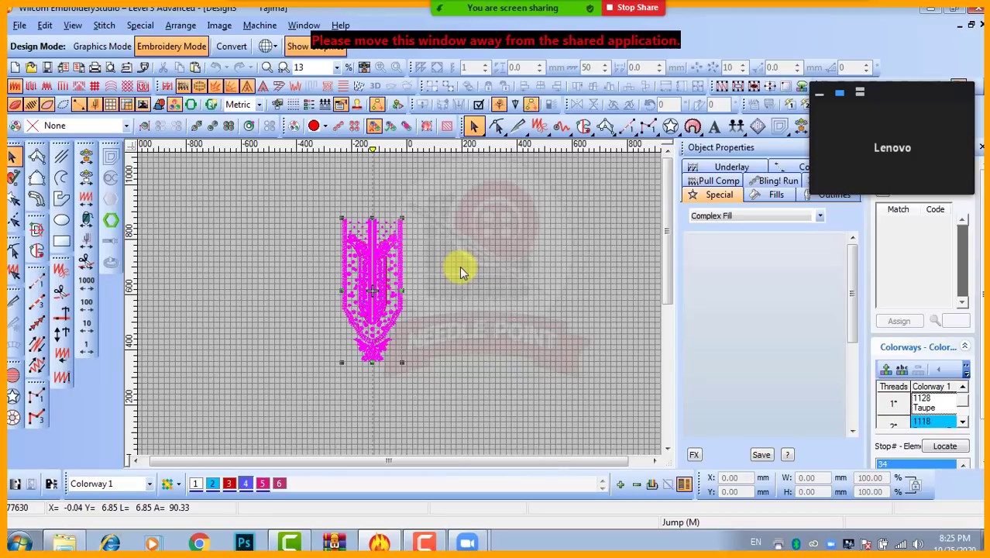
key("ctrl+v")
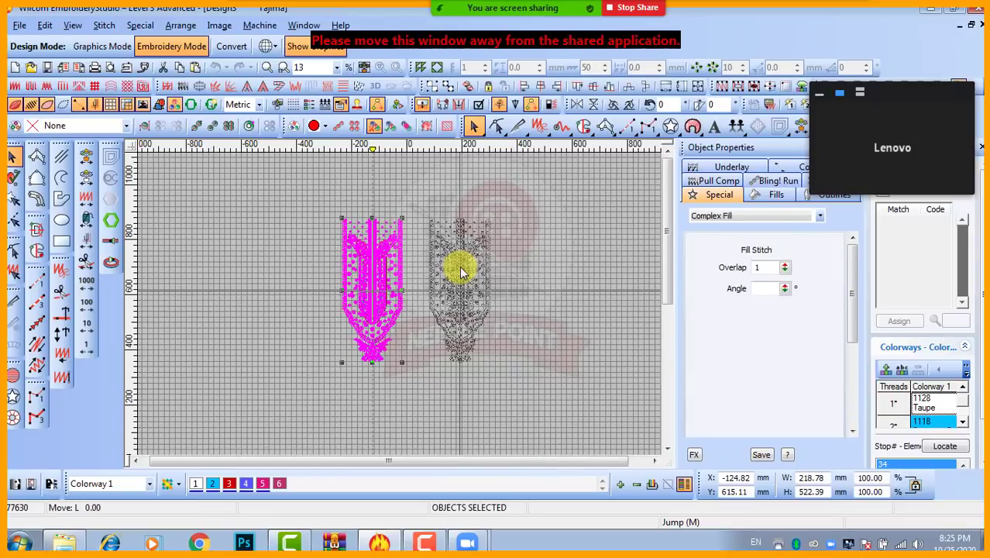
left_click(457, 273)
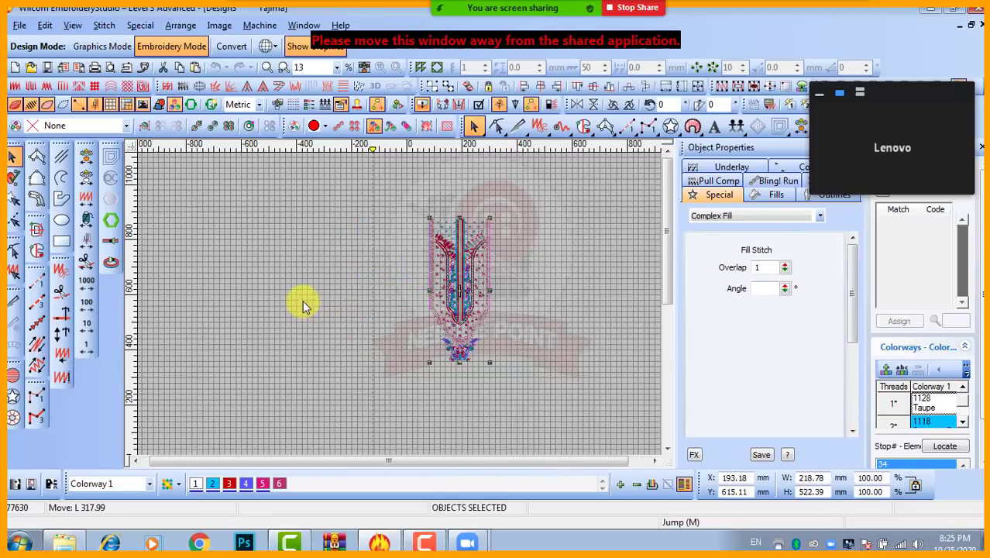
left_click(354, 293)
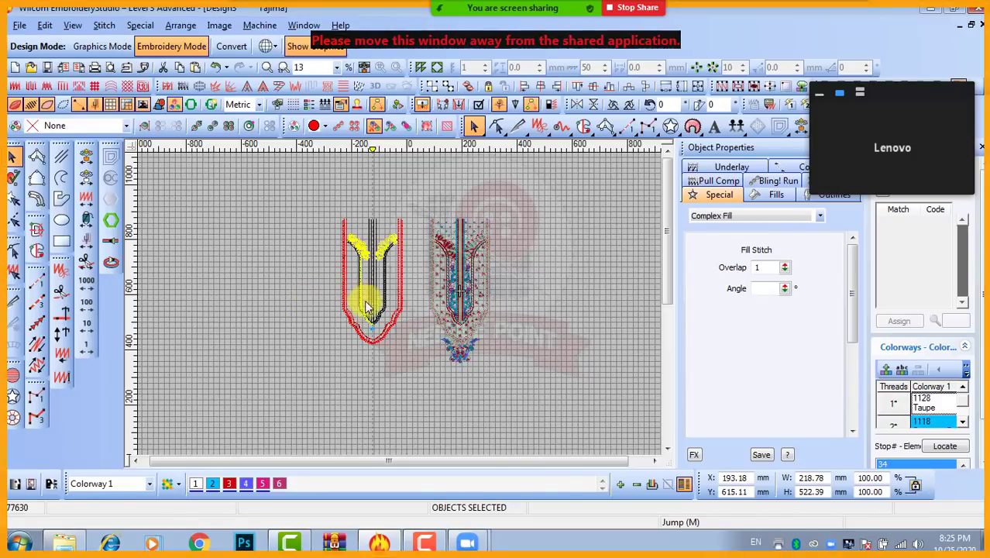
Examine the outline drawing of the panel, following its circle-and-loop border from the straight sides down to the curved lower edge
scroll(399, 299, "up", 2)
scroll(398, 300, "up", 5)
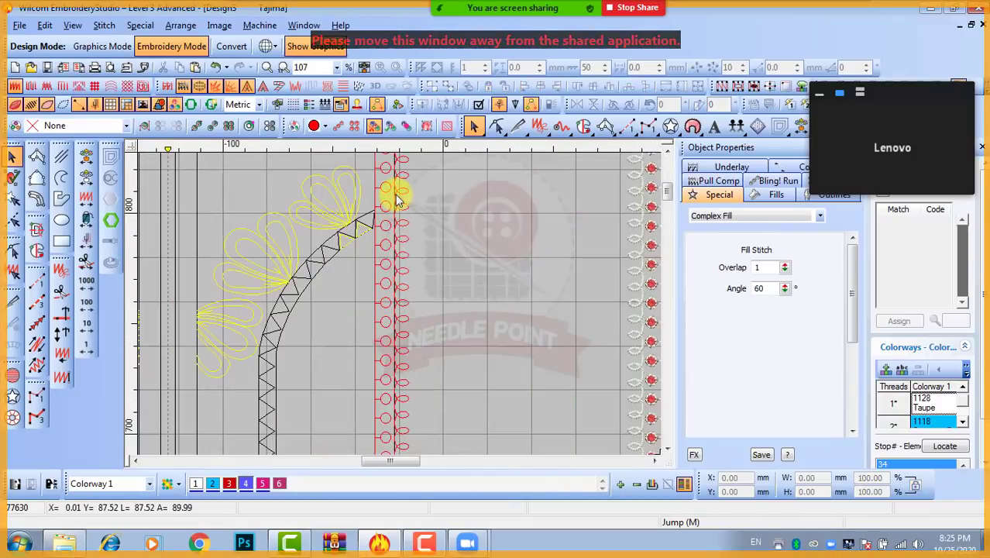
scroll(394, 302, "up", 5)
scroll(380, 245, "down", 4)
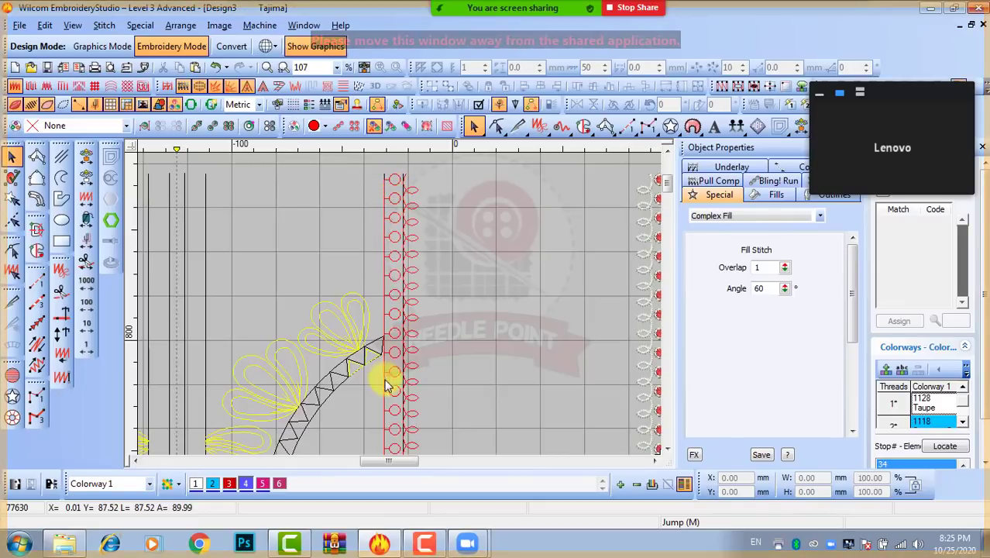
scroll(395, 306, "down", 2)
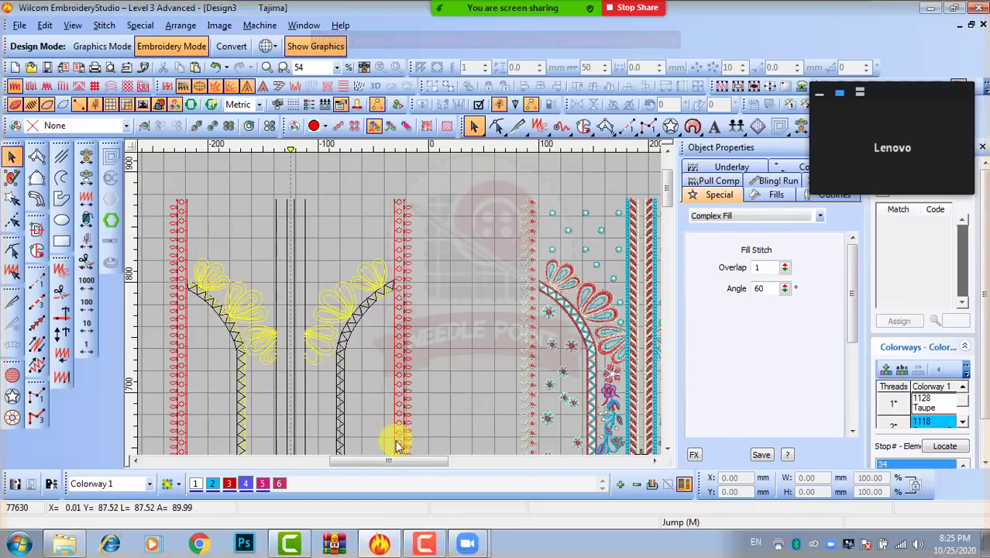
scroll(402, 302, "up", 2)
scroll(398, 412, "down", 2)
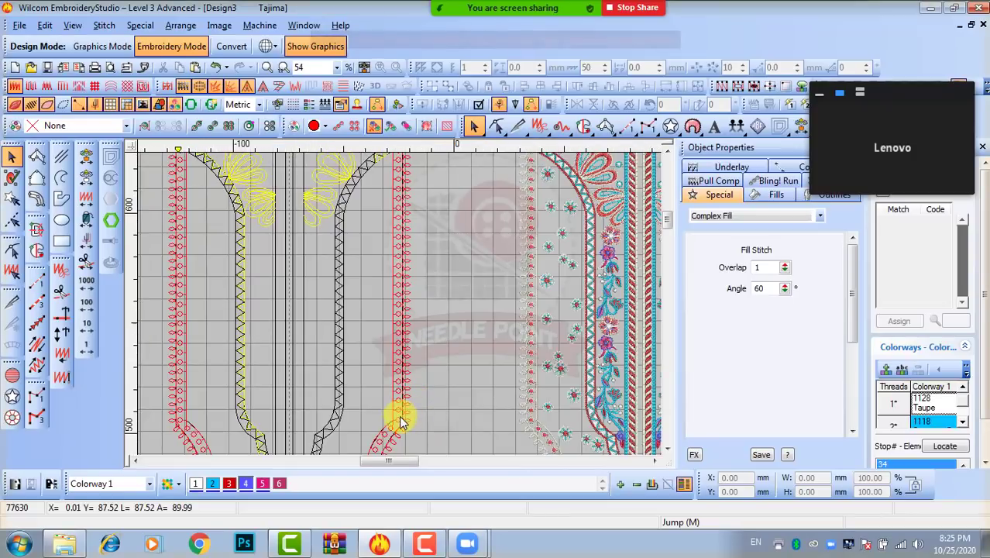
scroll(398, 412, "up", 3)
scroll(396, 302, "down", 2)
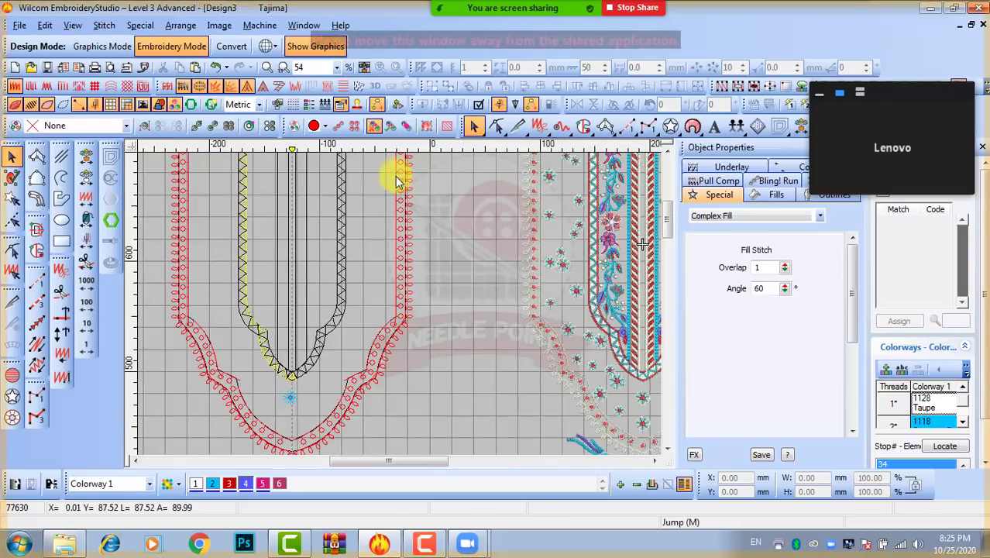
scroll(403, 271, "down", 2)
scroll(404, 308, "up", 1)
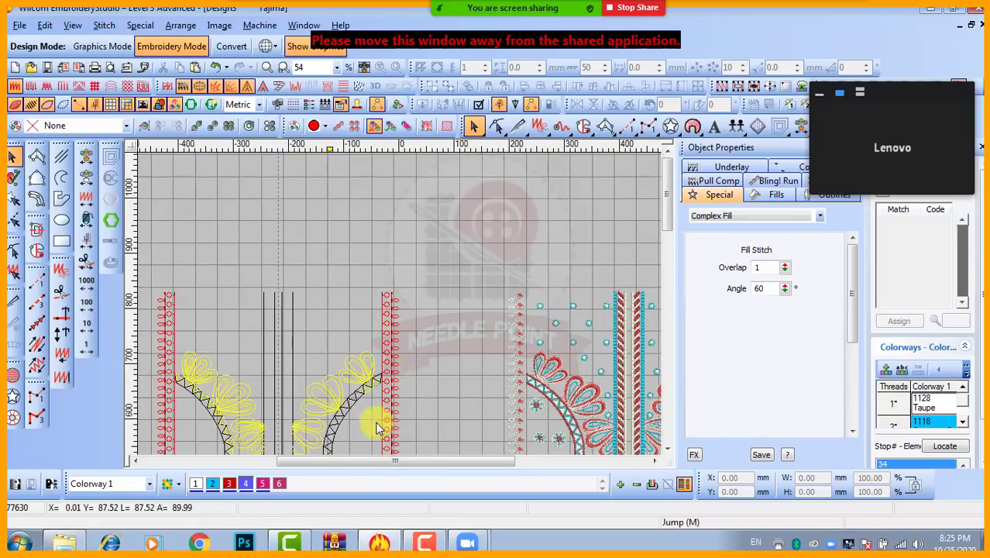
Move one red loop outward from the lower curve of the outline border and clear the selection
key("shift+z")
scroll(398, 304, "up", 6)
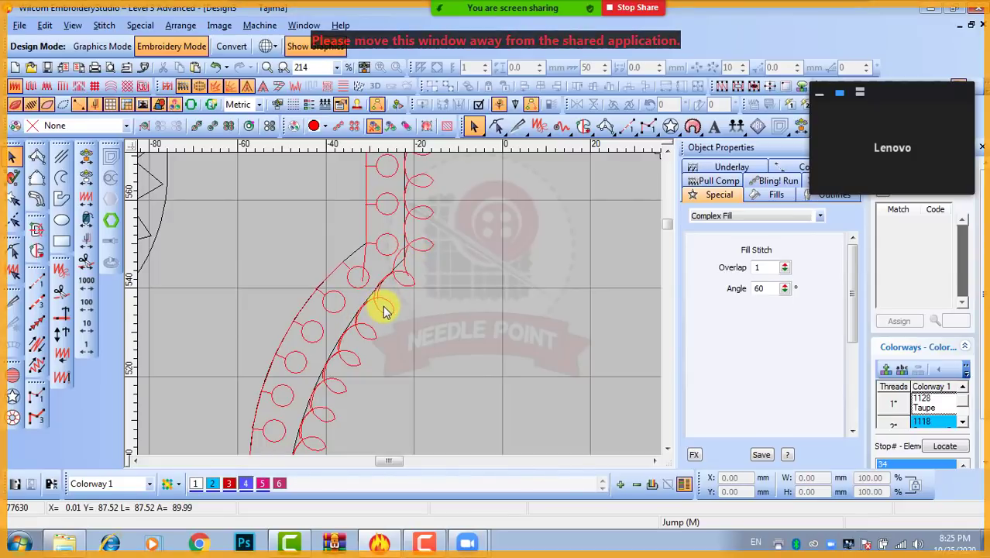
key("shift+z")
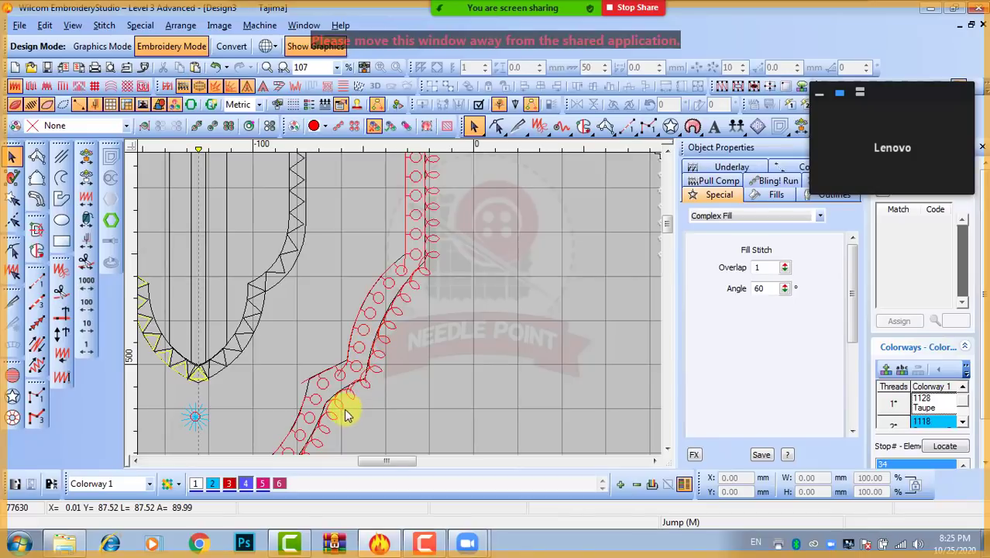
key("shift+z")
key("z")
key("z")
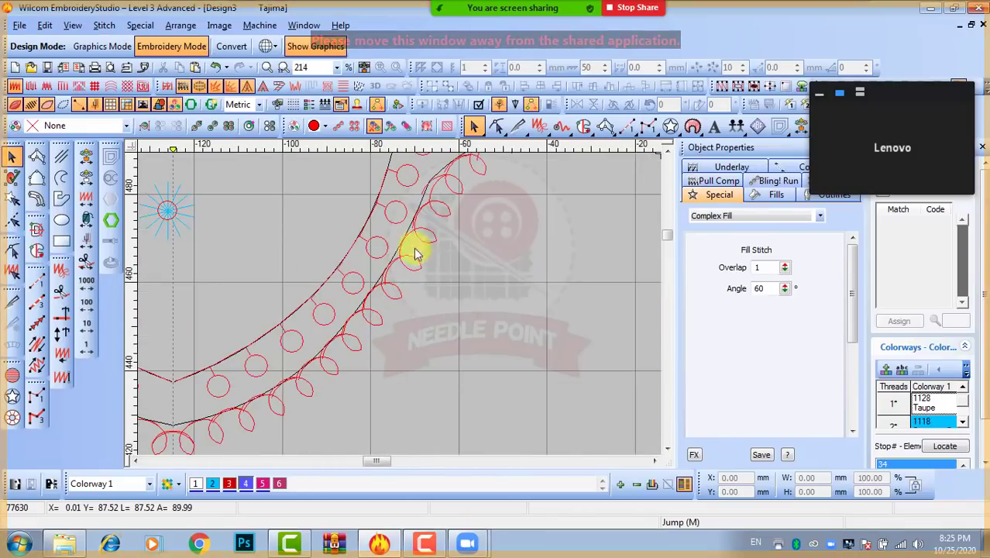
left_click(436, 189)
left_click_drag(436, 190, 488, 241)
key("Escape")
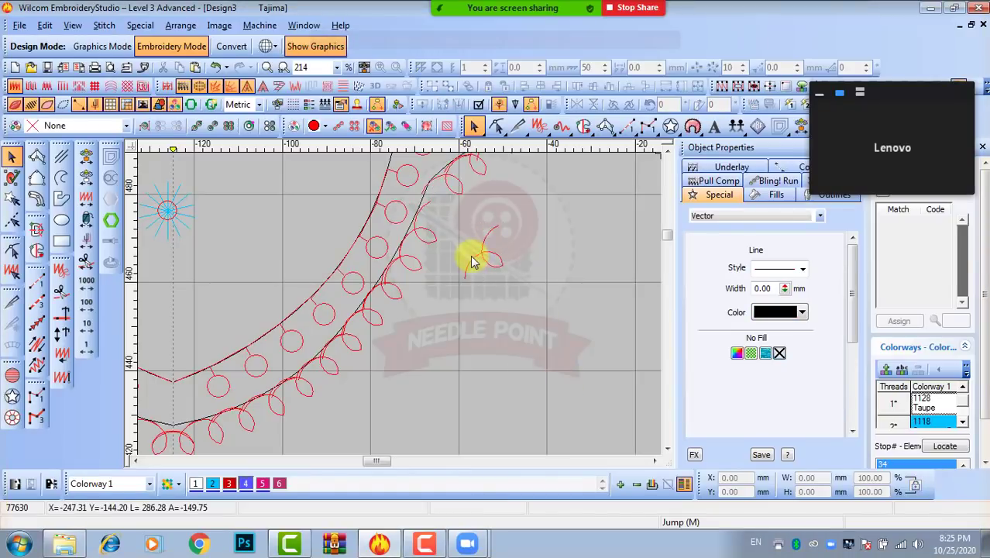
Compare the outline's loop border with the stitched border, and select one red loop just below the corner of the outline
key("shift+z")
key("shift+z")
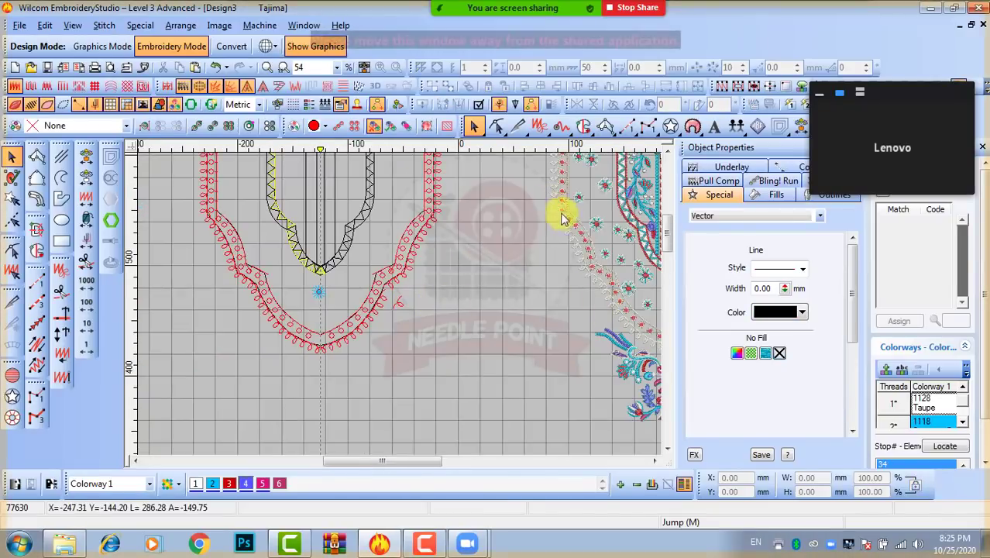
key("z")
key("z")
key("shift+z")
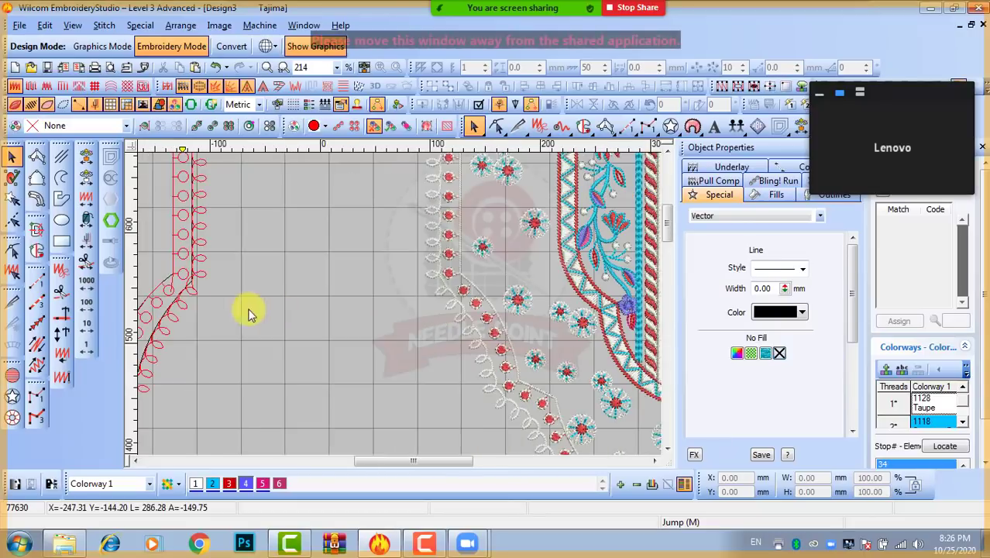
key("shift+z")
key("z")
key("z")
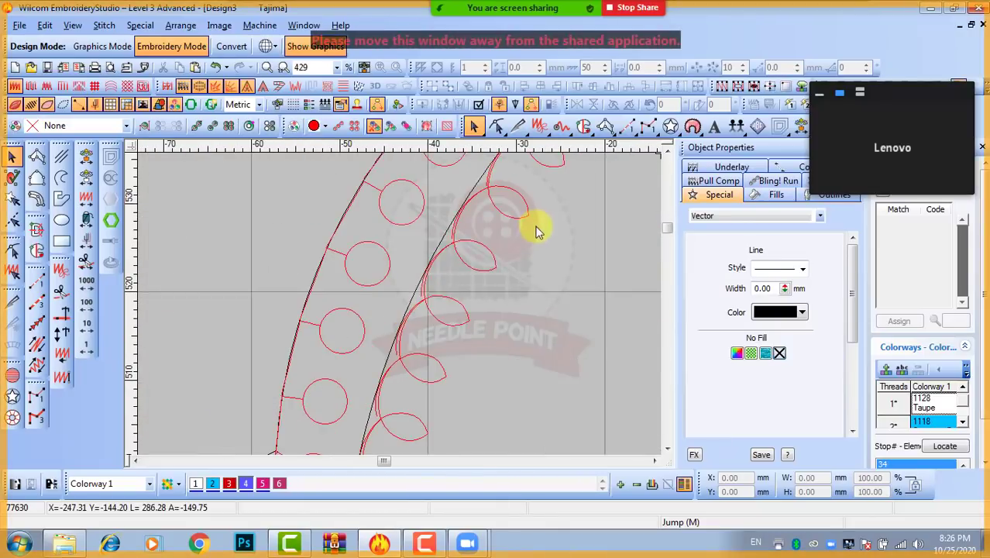
scroll(536, 230, "down", 1)
scroll(399, 275, "up", 1)
left_click(410, 283)
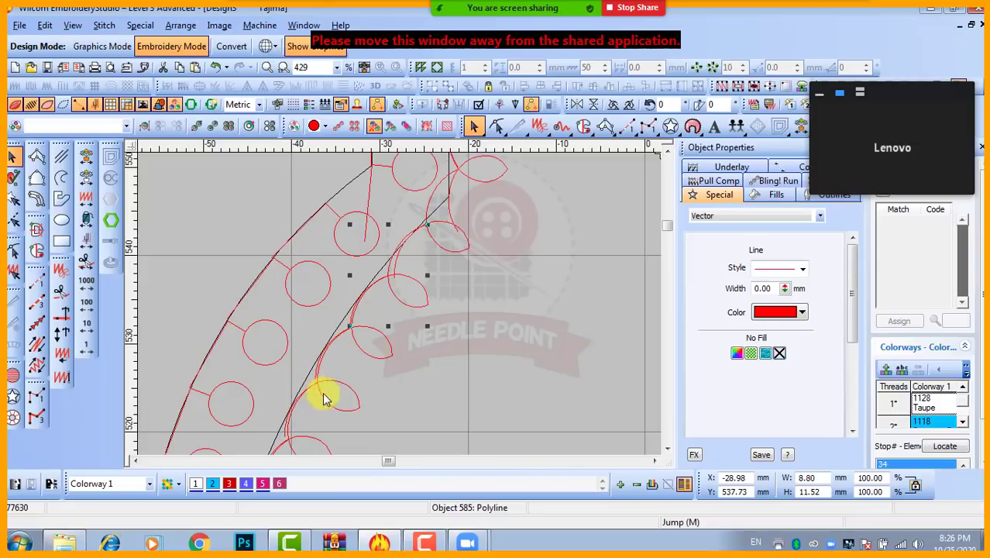
Compare the curved stitched border with the straight side of the outline drawing, and clear the loop selection
scroll(387, 333, "down", 3)
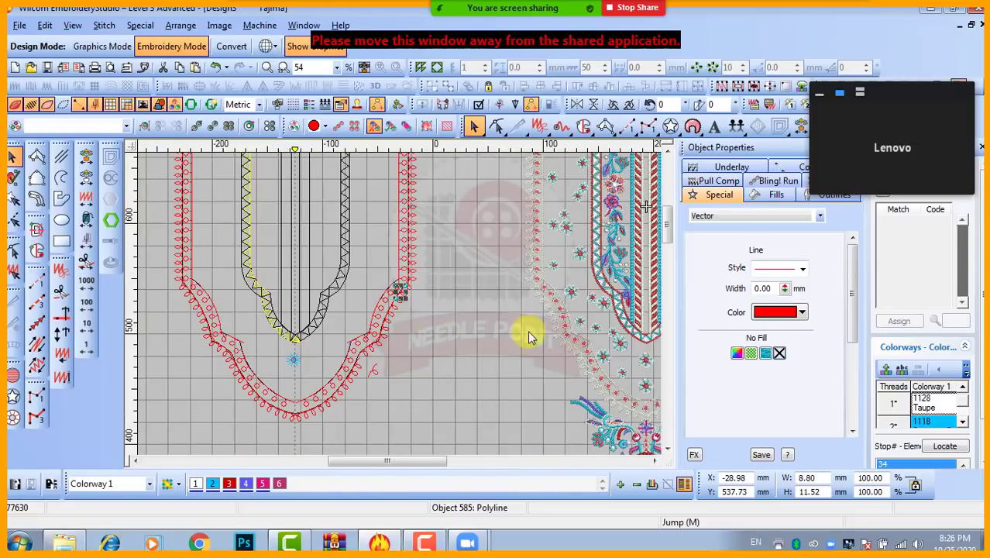
scroll(397, 305, "up", 1)
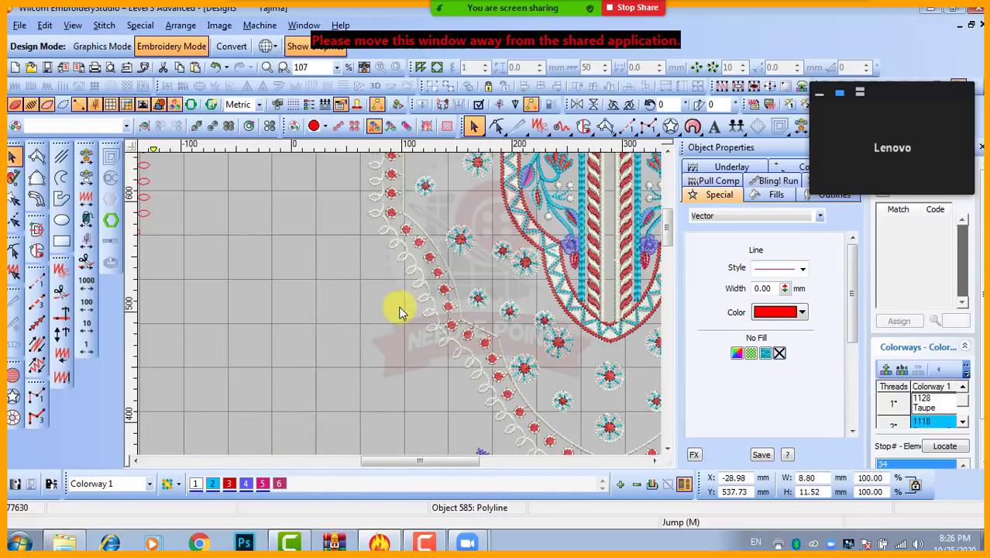
scroll(397, 305, "down", 2)
scroll(329, 232, "up", 2)
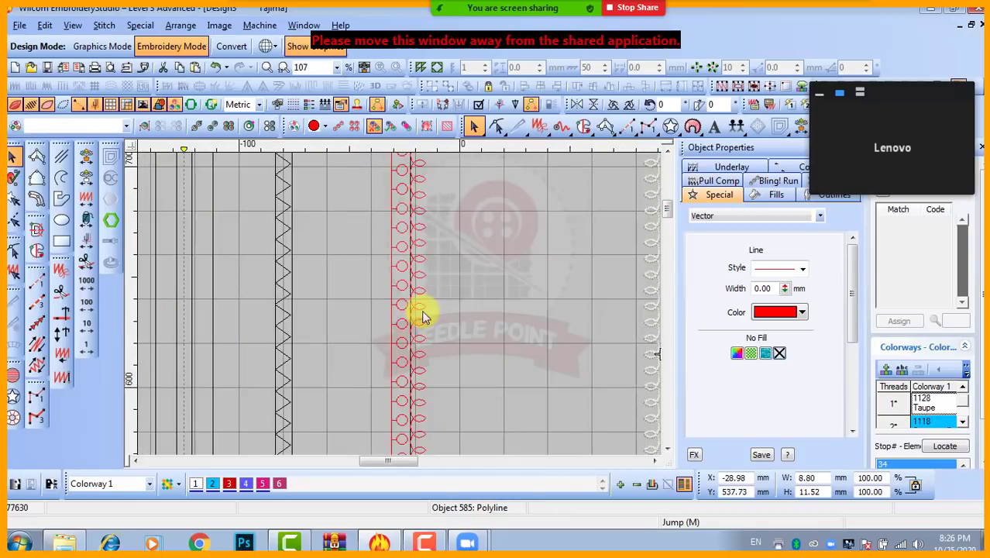
scroll(410, 302, "down", 1)
left_click(440, 250)
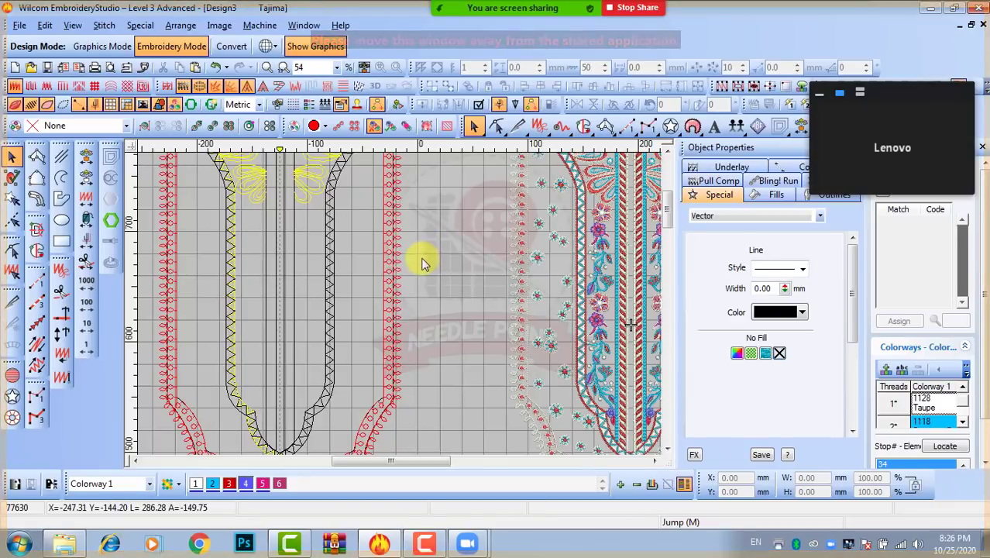
Close the Design3 file without saving its changes
scroll(422, 259, "down", 1)
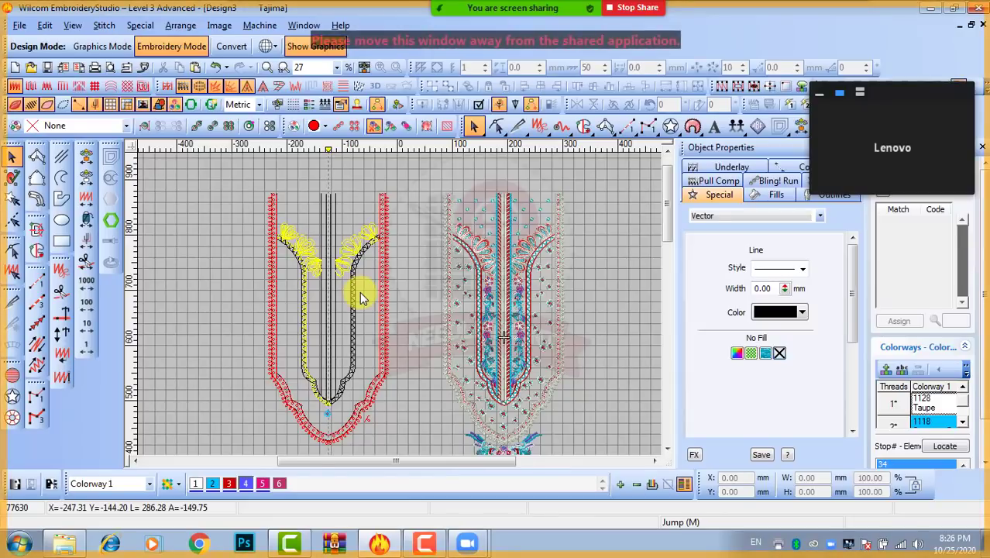
scroll(359, 291, "up", 1)
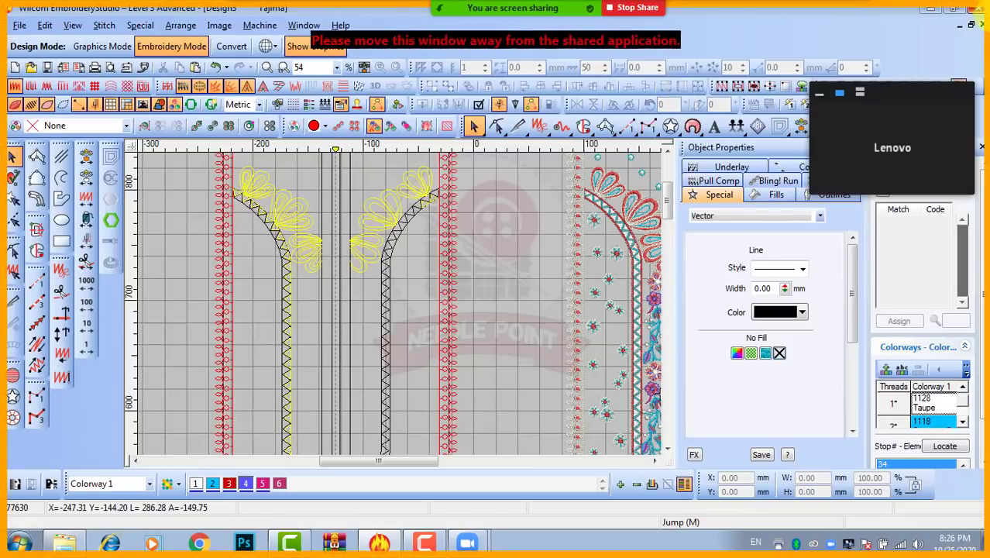
left_click(982, 26)
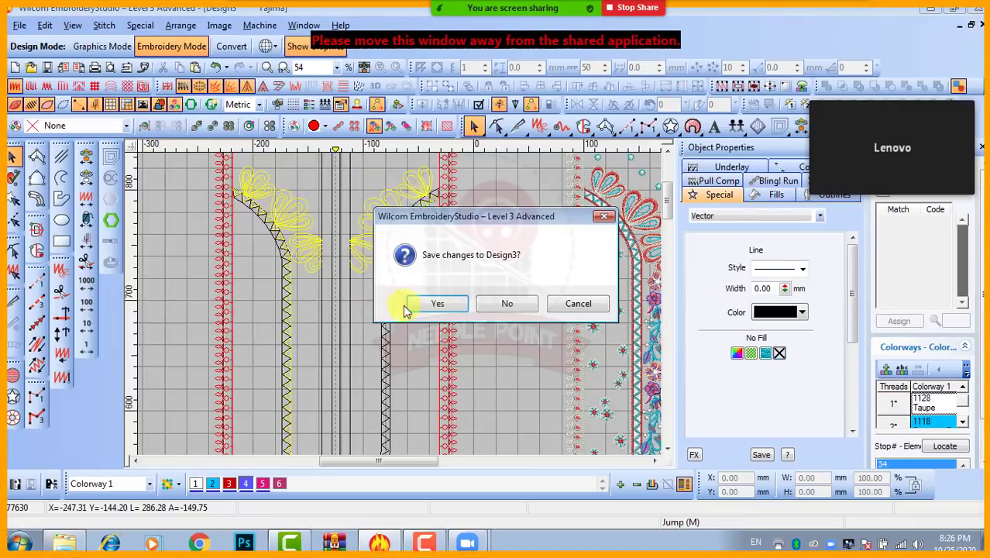
left_click(502, 305)
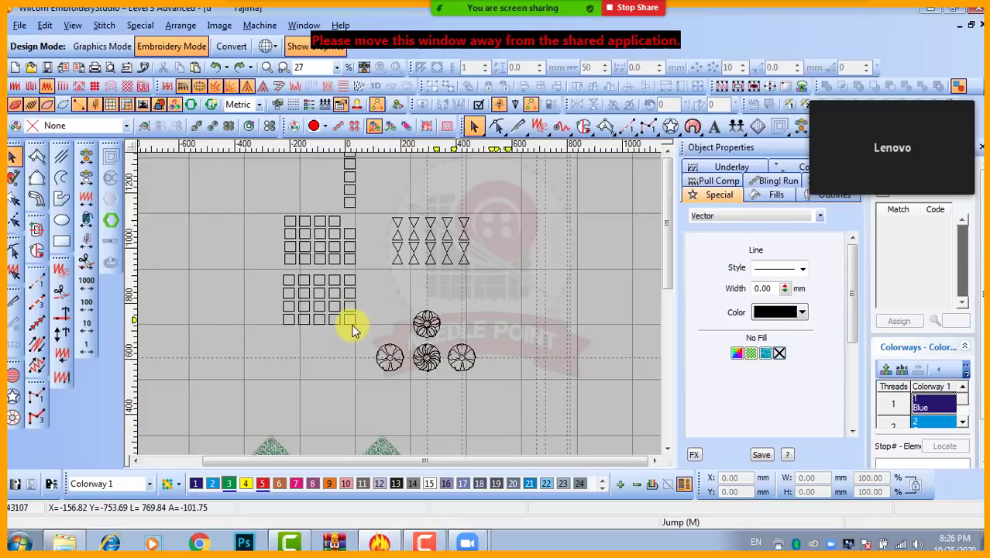
Switch to Windows Explorer and open the Images folder inside Samples - EmbroideryStudio e2.0 on Local Disk (C:)
scroll(420, 283, "down", 2)
scroll(420, 279, "up", 2)
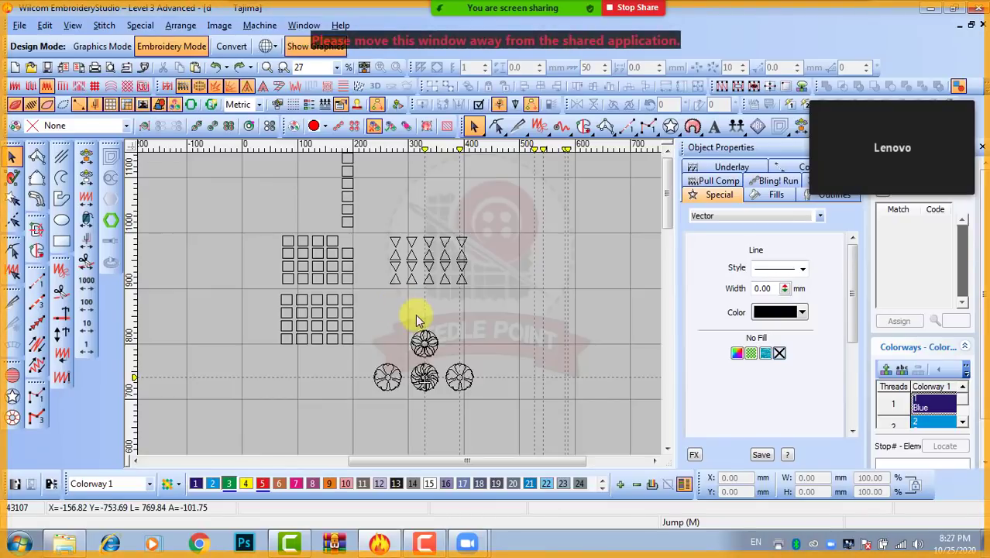
left_click(64, 542)
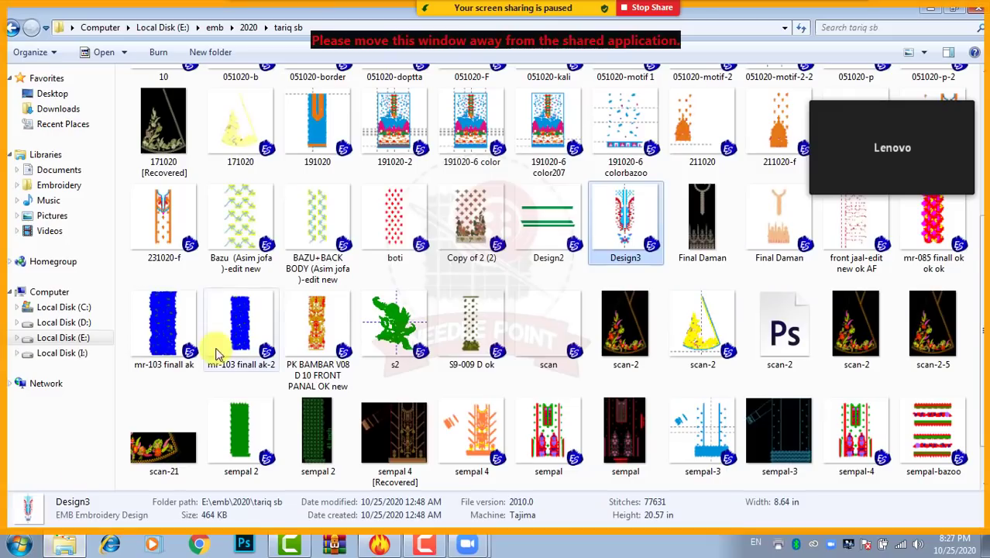
left_click(72, 306)
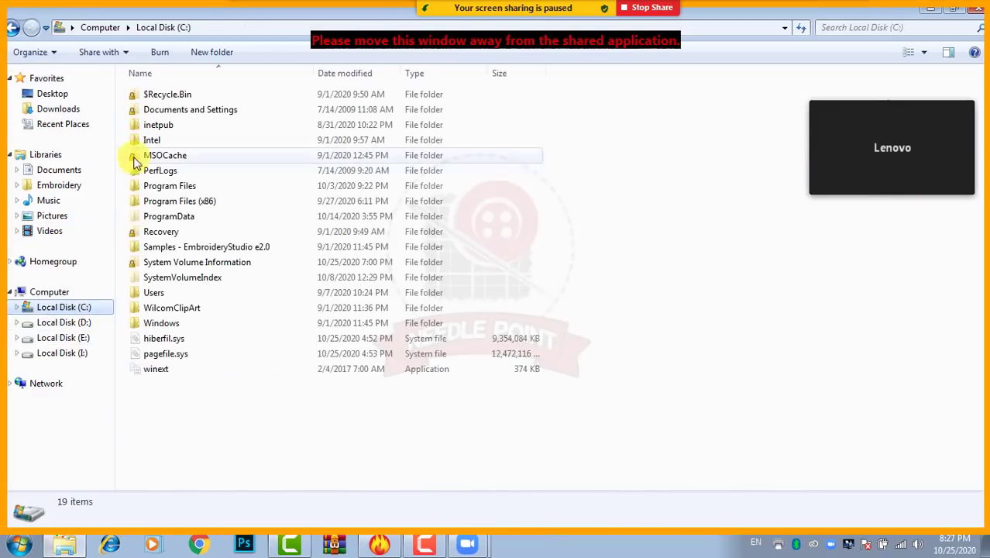
double_click(196, 248)
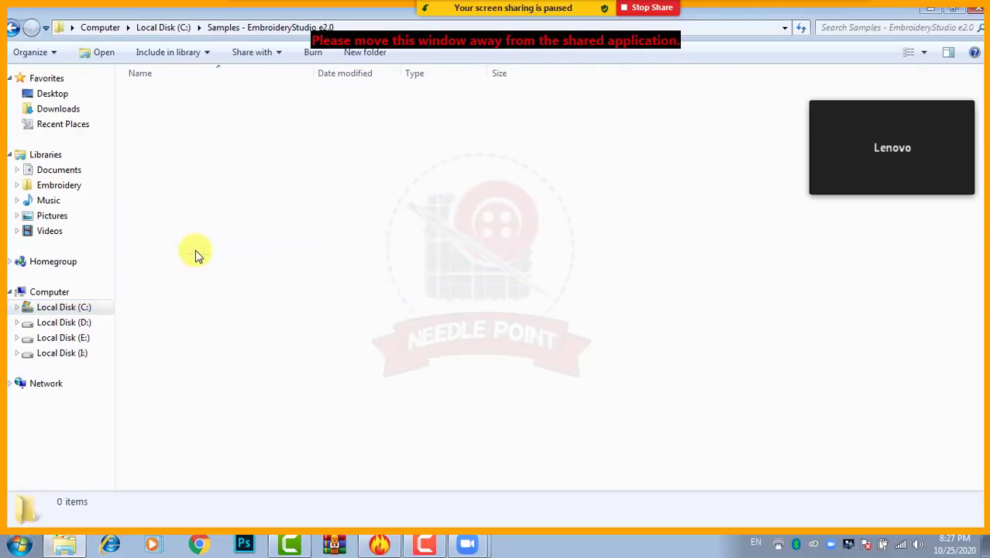
double_click(163, 112)
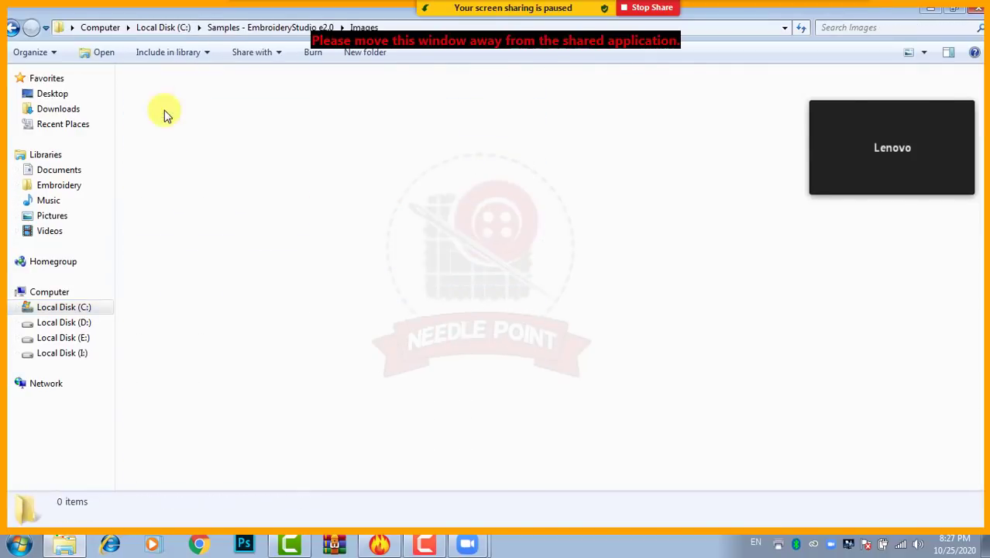
Insert the company and Greengrowth sample images together into the open embroidery design
left_click(243, 209)
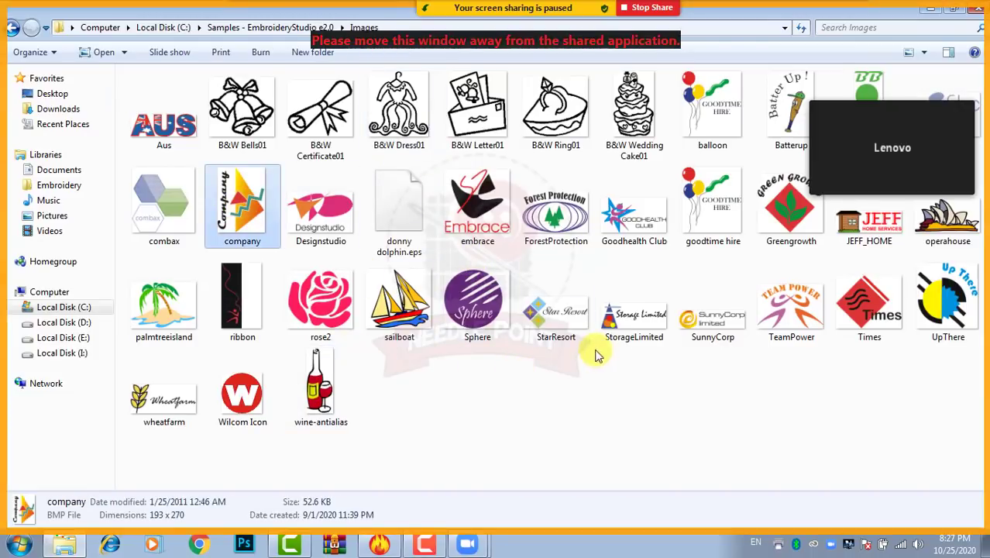
left_click(786, 205, "ctrl")
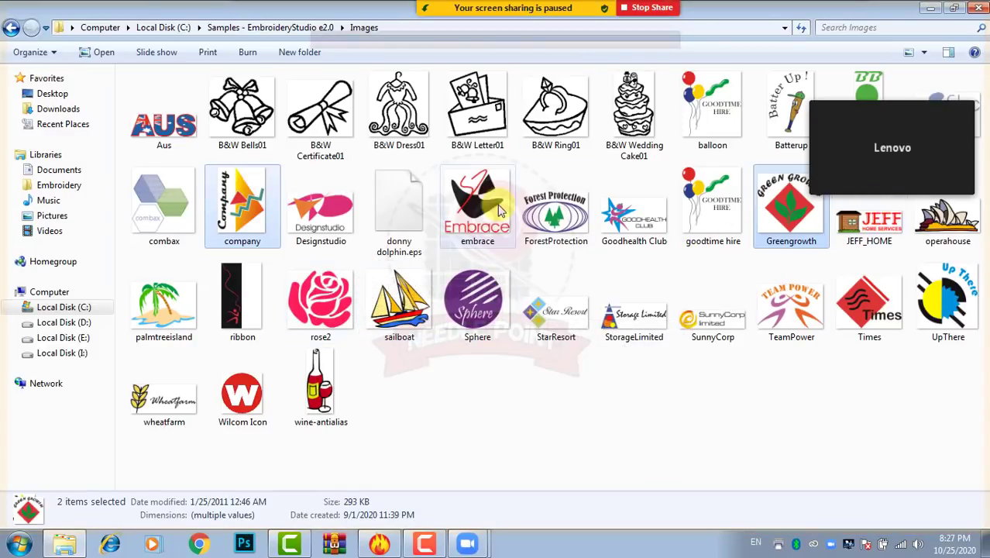
left_click_drag(264, 219, 510, 285)
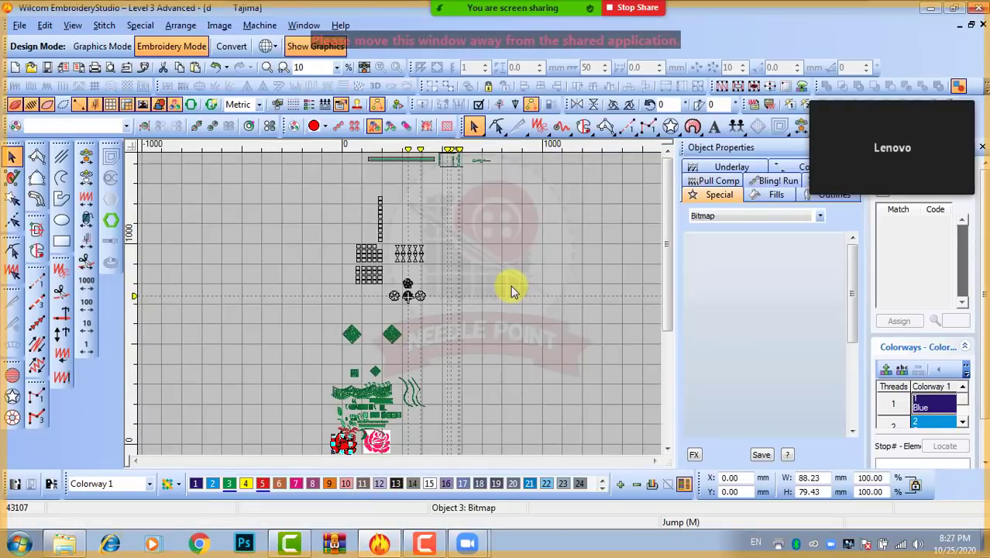
Move the Green Growth bitmap away from the red rose to the empty area beyond the pink rose image
scroll(356, 445, "up", 3)
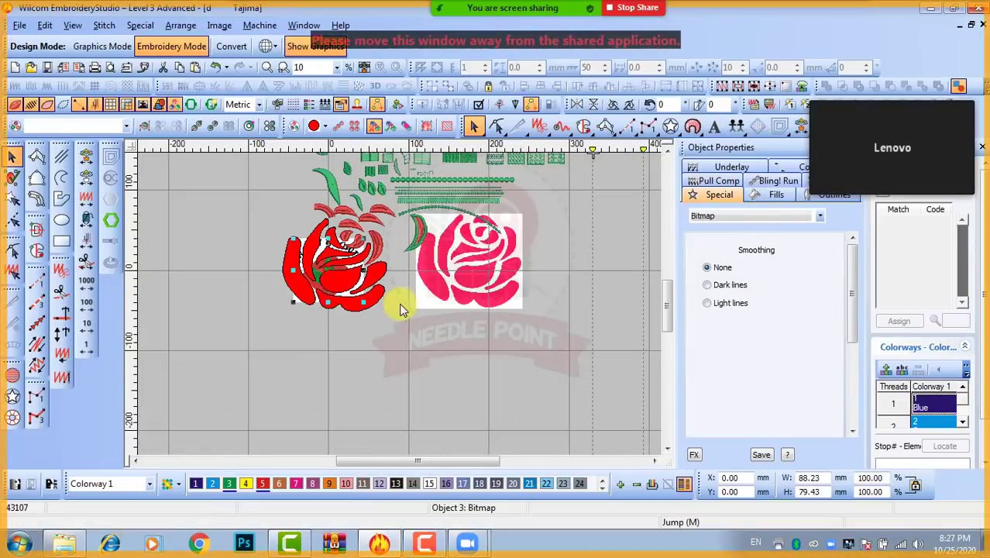
scroll(399, 288, "down", 1)
left_click_drag(370, 294, 569, 270)
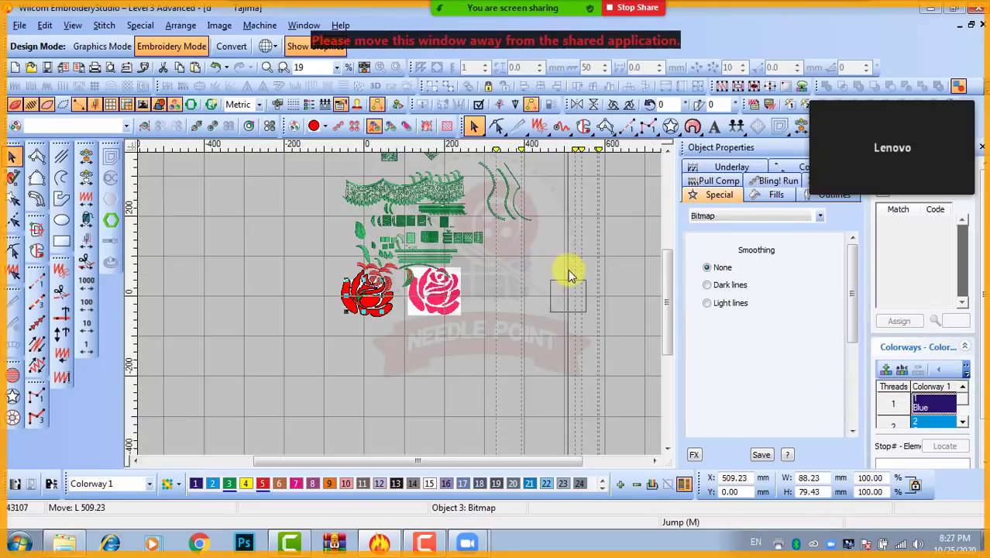
left_click(550, 329)
scroll(566, 309, "up", 1)
left_click_drag(402, 325, 462, 288)
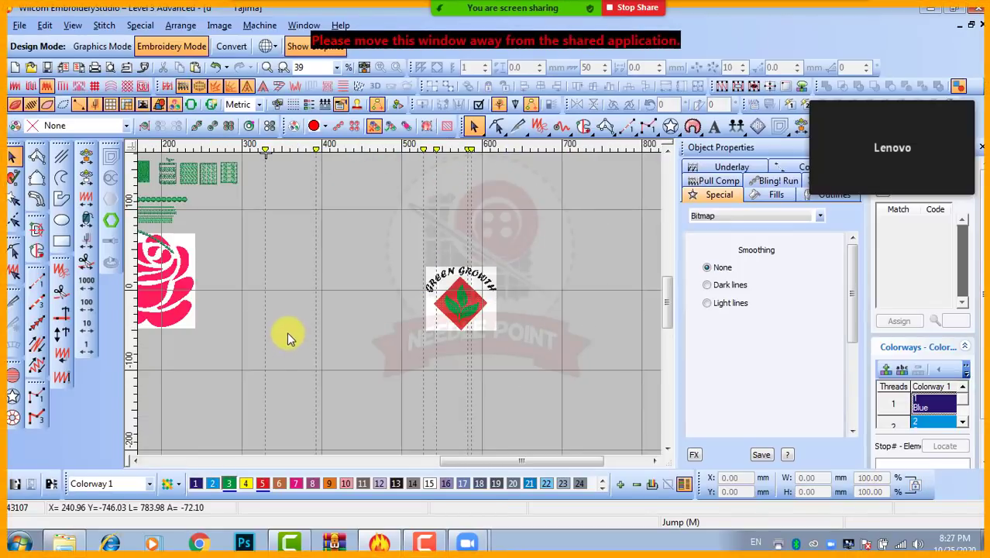
Move the Company bitmap from beneath the red rose to about X 481 mm, beside the Green Growth bitmap, and clear the selection
scroll(366, 306, "down", 2)
scroll(336, 287, "up", 1)
scroll(353, 316, "up", 2)
scroll(376, 316, "down", 1)
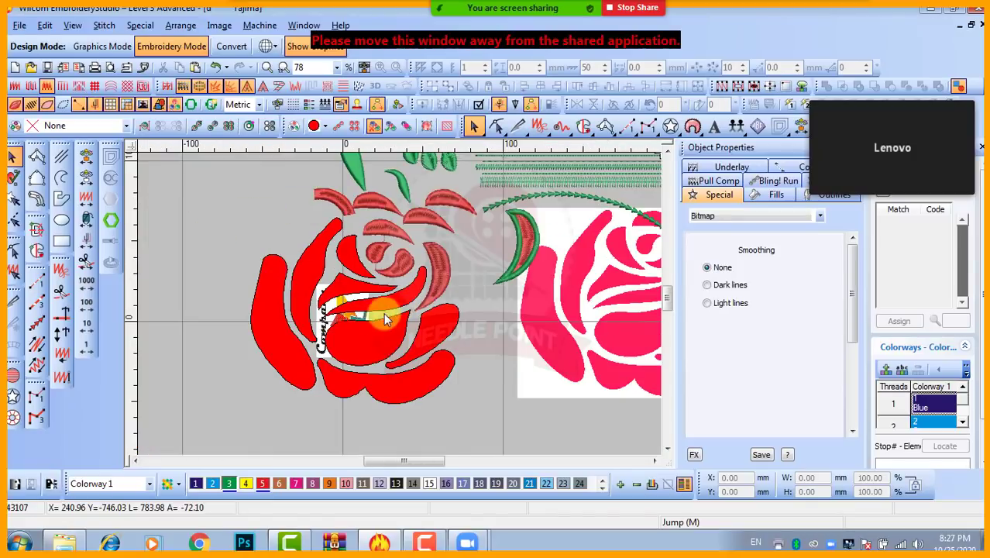
scroll(393, 312, "up", 3)
left_click(348, 322)
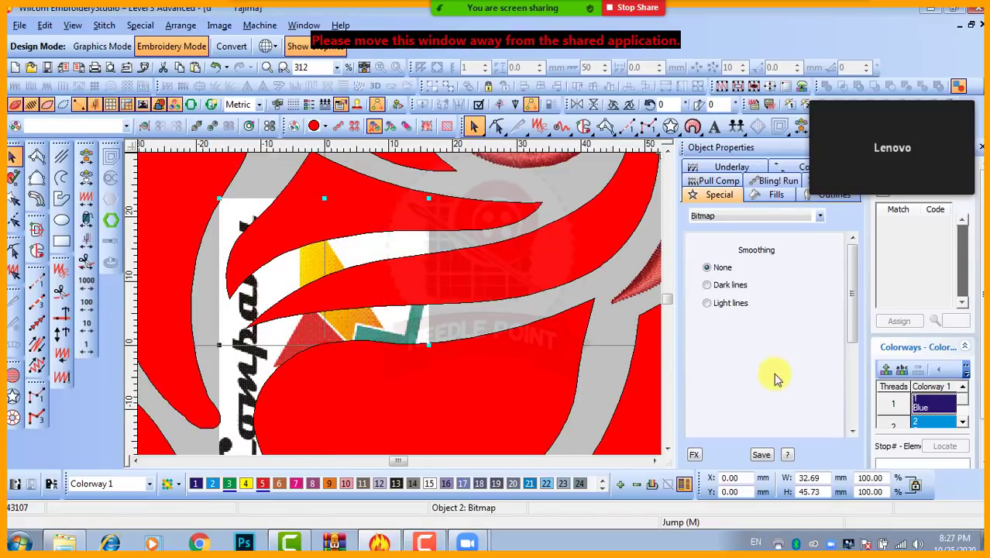
scroll(404, 291, "down", 2)
scroll(451, 384, "down", 2)
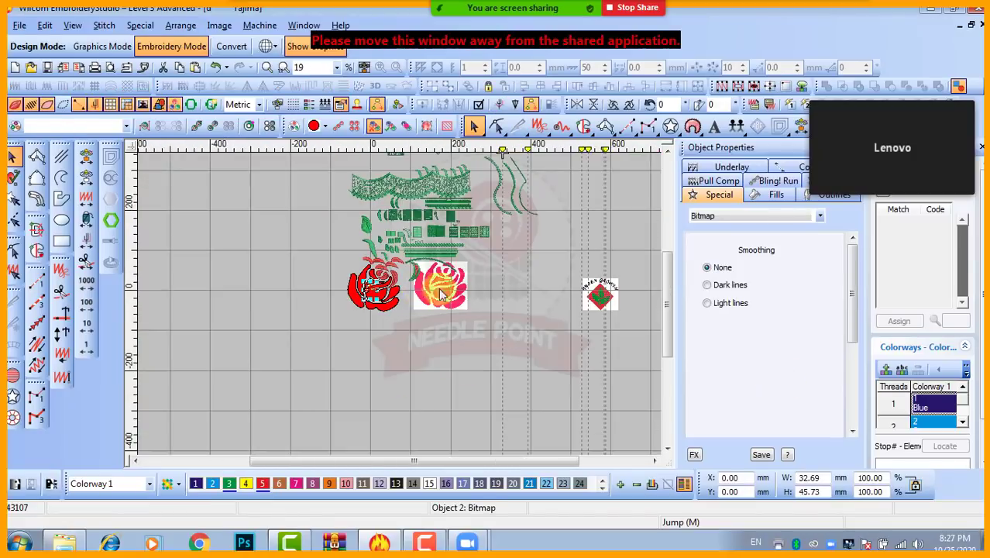
left_click_drag(364, 298, 563, 299)
scroll(401, 308, "up", 4)
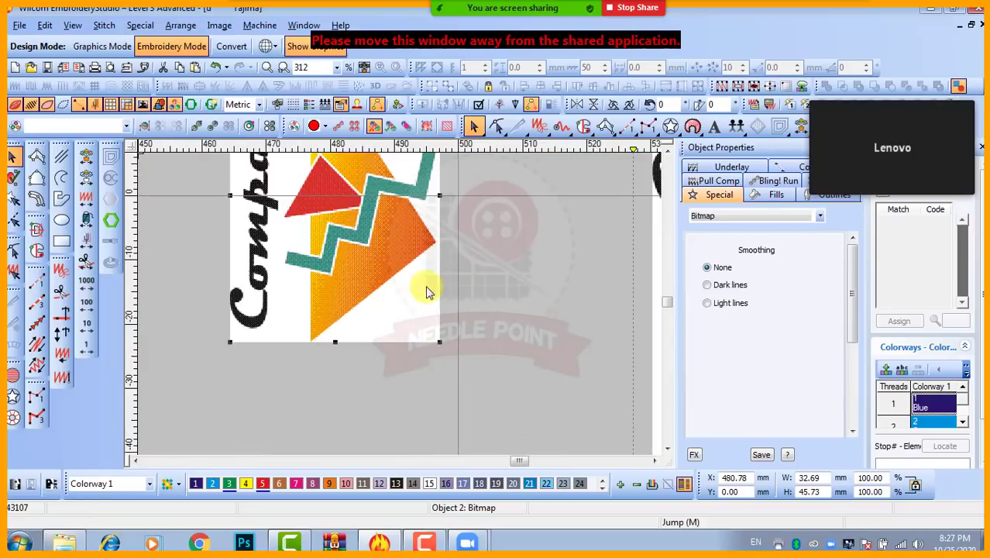
scroll(427, 288, "down", 1)
left_click(398, 391)
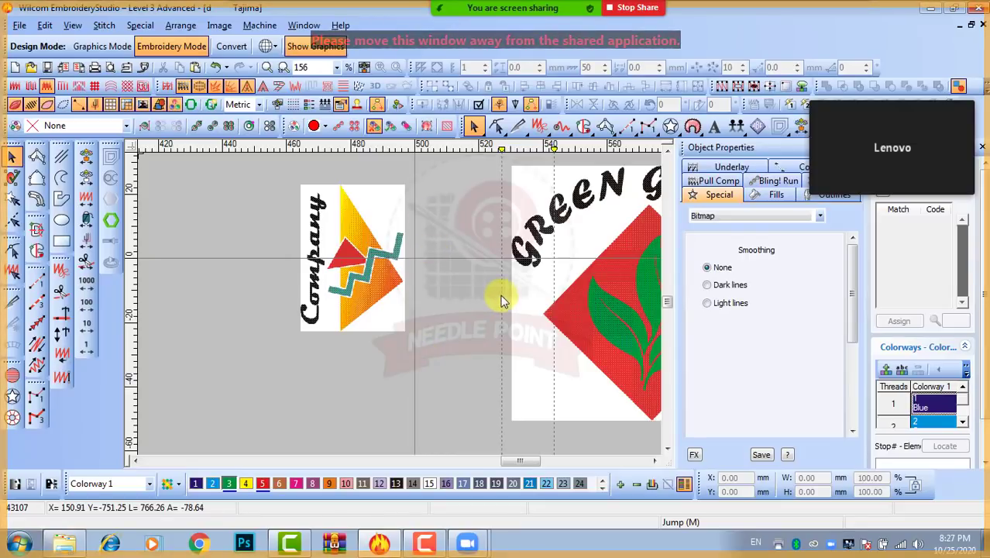
mouse_move(563, 3)
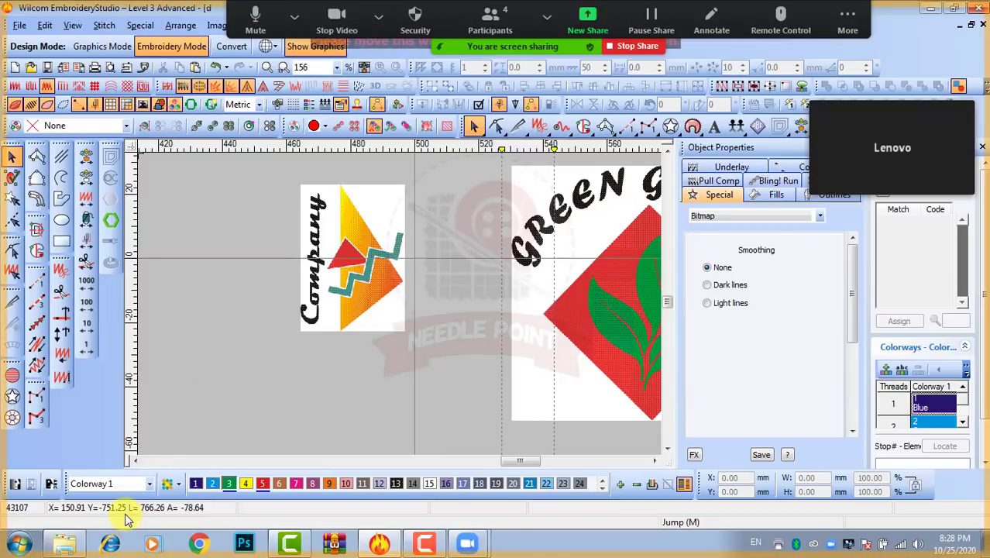
right_click(126, 546)
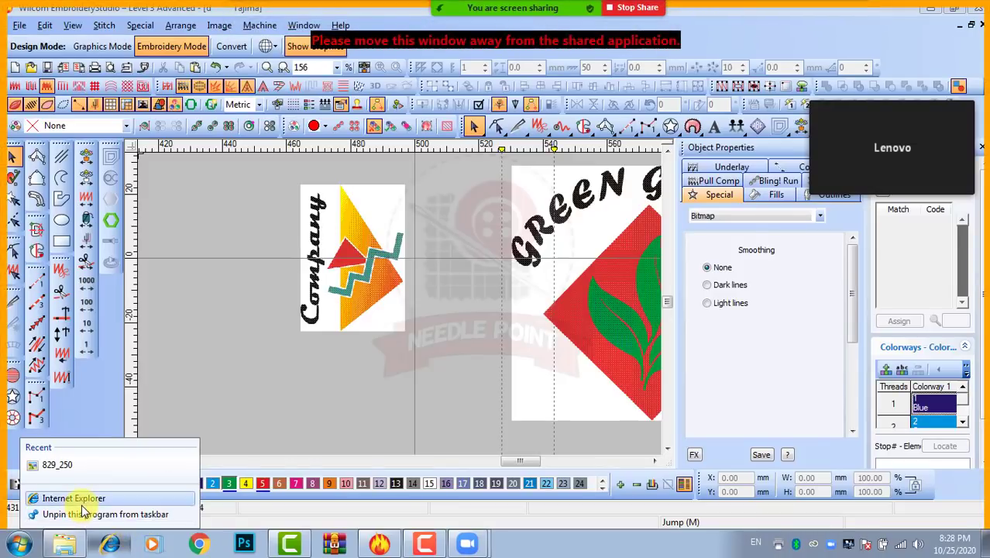
left_click(206, 381)
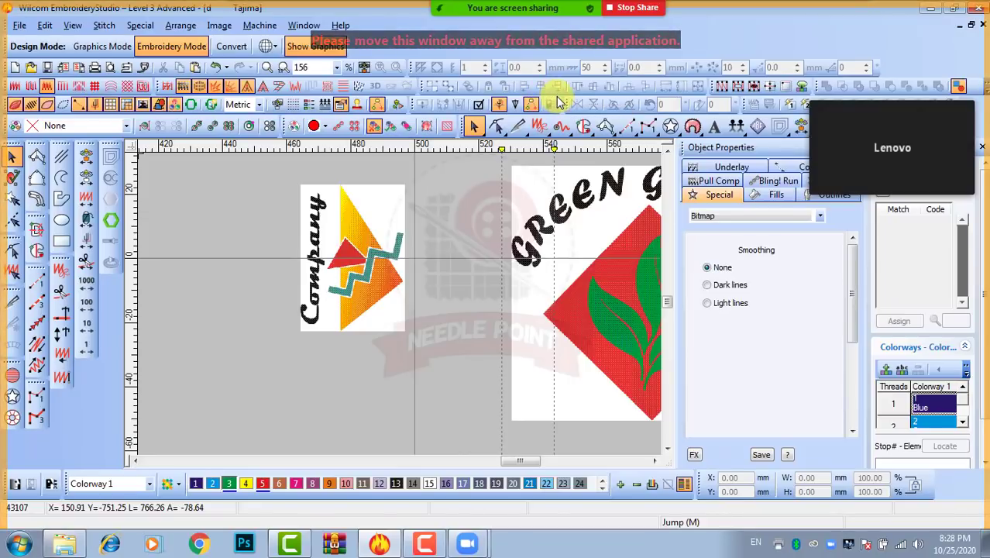
scroll(537, 240, "down", 10)
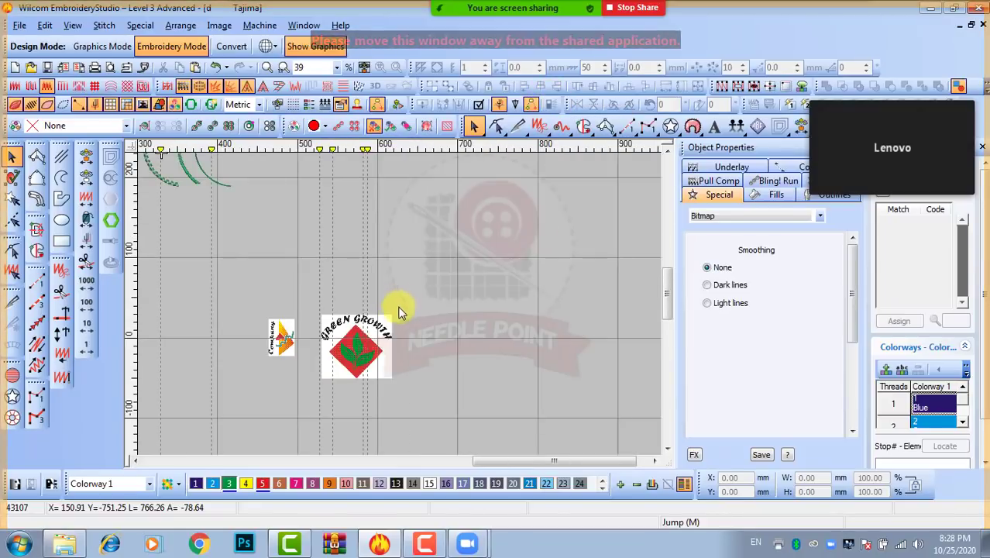
scroll(307, 223, "up", 5)
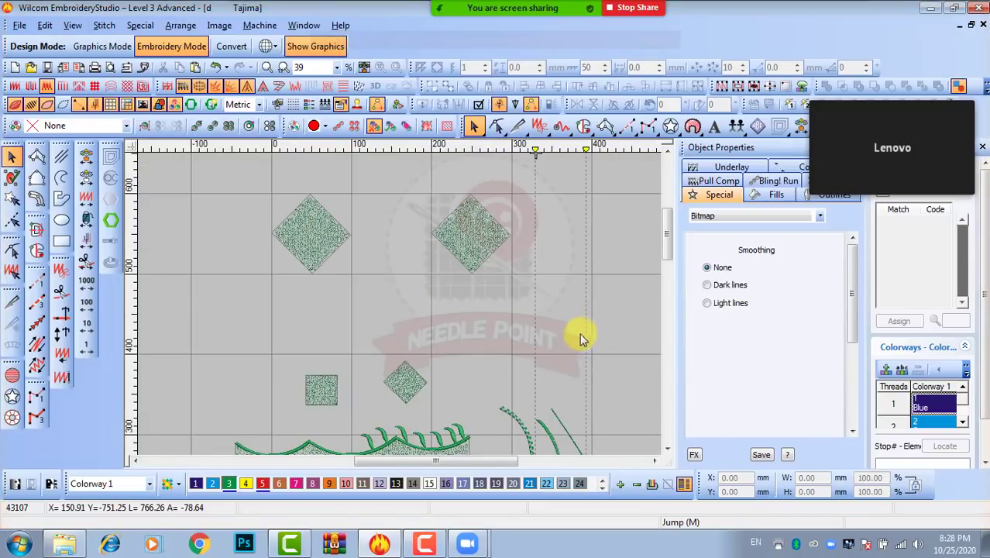
Show the meeting participants in the expanded video panel, dismiss the meeting time-limit notice and return to the design
mouse_move(840, 98)
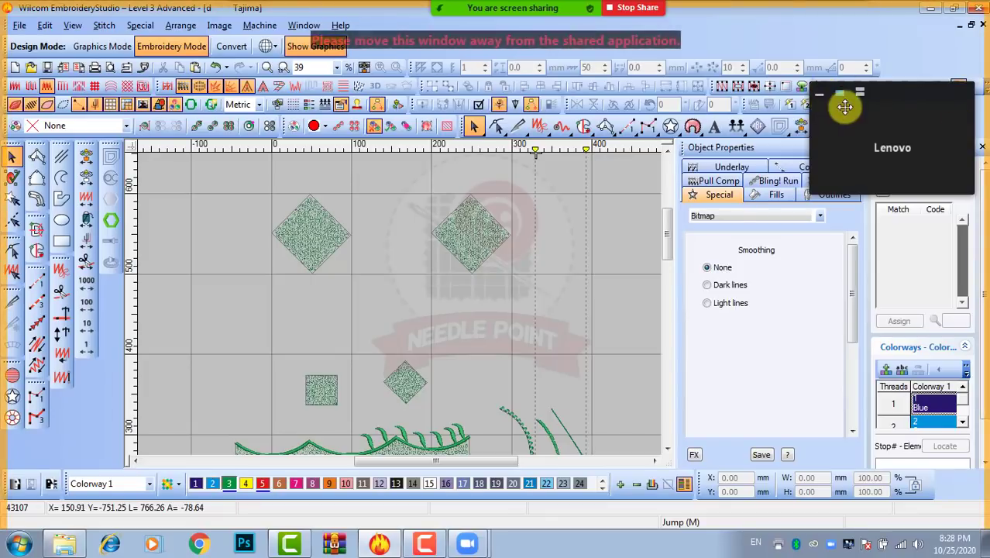
left_click(857, 95)
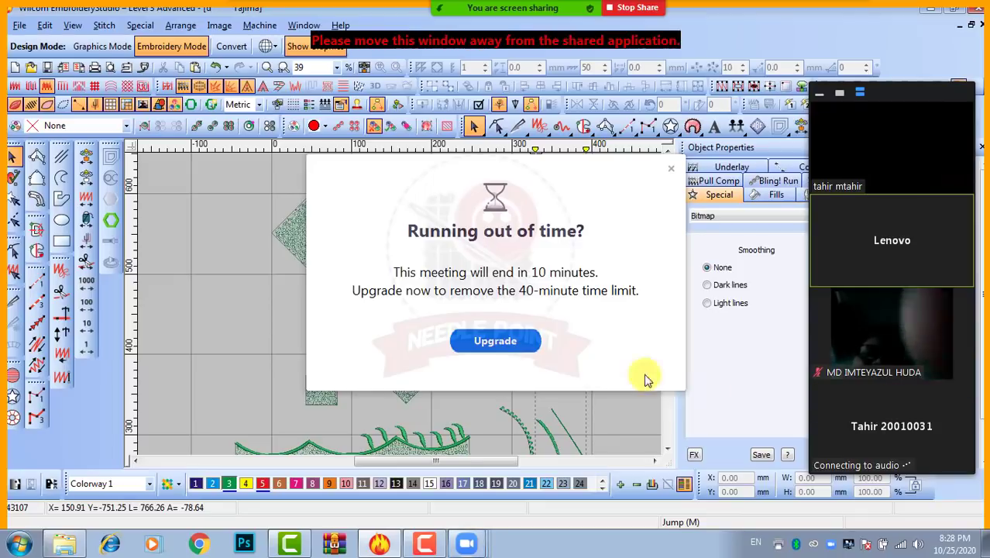
left_click(670, 168)
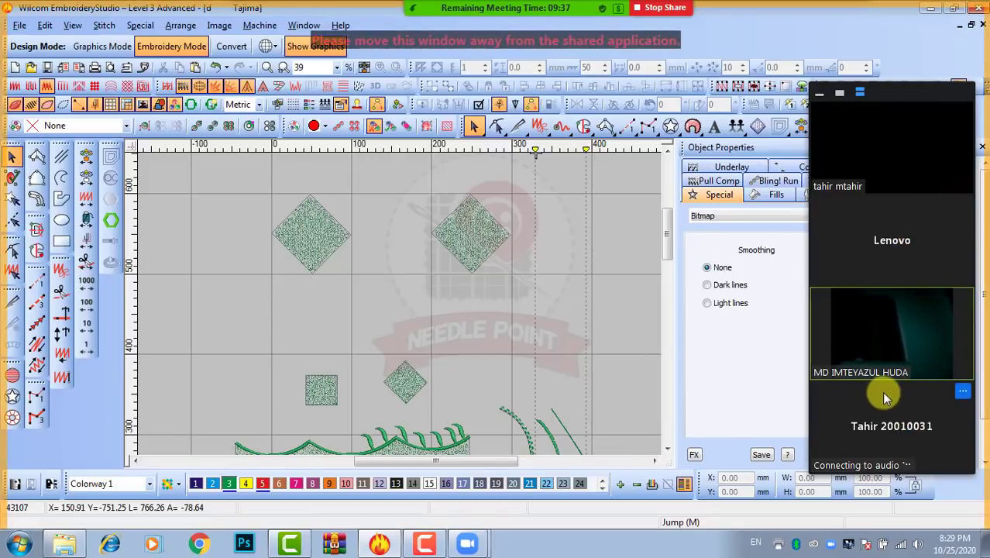
mouse_move(886, 376)
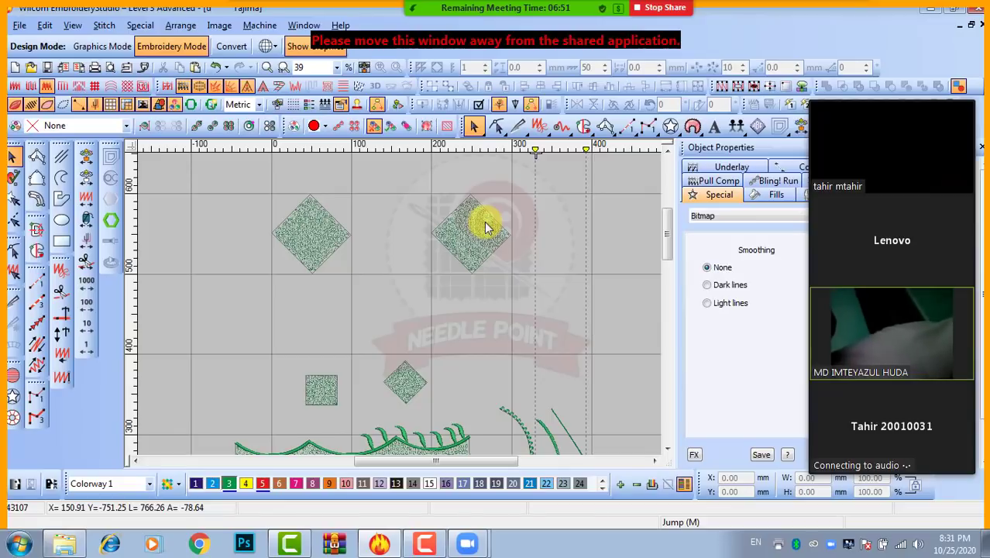
left_click(521, 264)
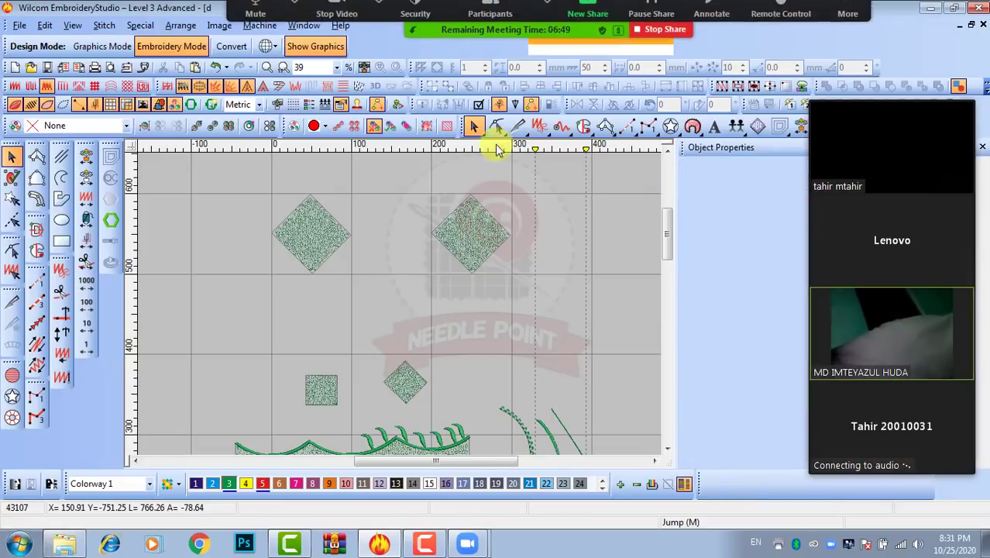